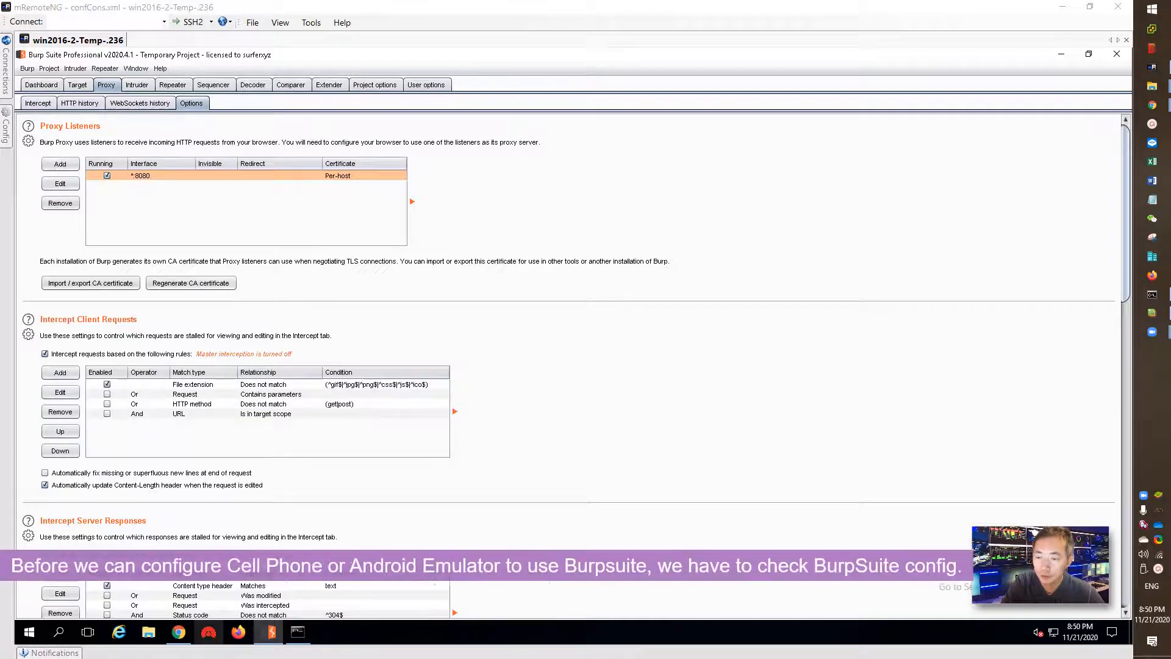
- Select the *:8080 proxy listener and open its binding settings
{"action": "left_click", "coordinate": [186, 177]}
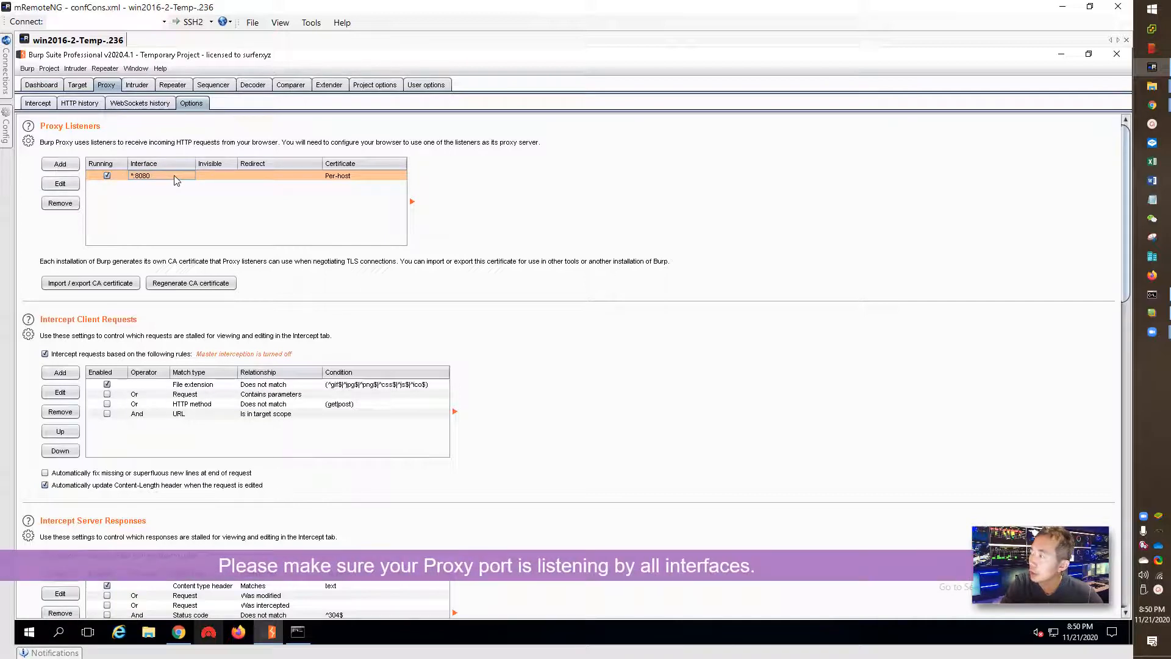
{"action": "left_click", "coordinate": [60, 183]}
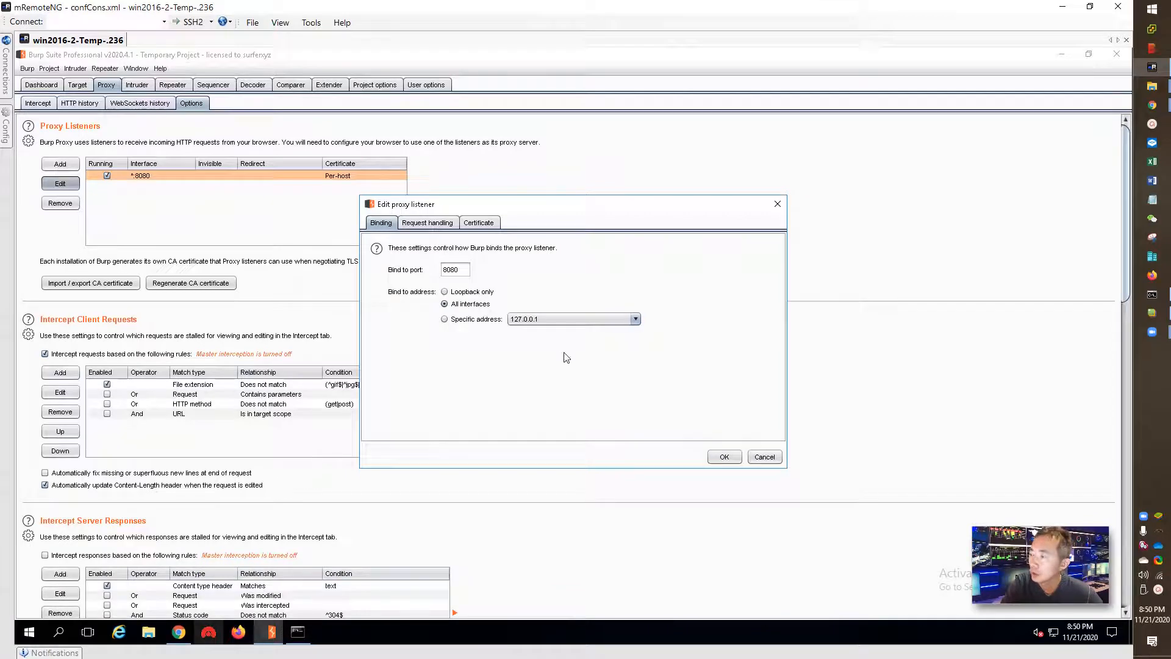
- Confirm the 8080 listener stays bound to all interfaces and close the dialog
{"action": "left_click", "coordinate": [719, 456]}
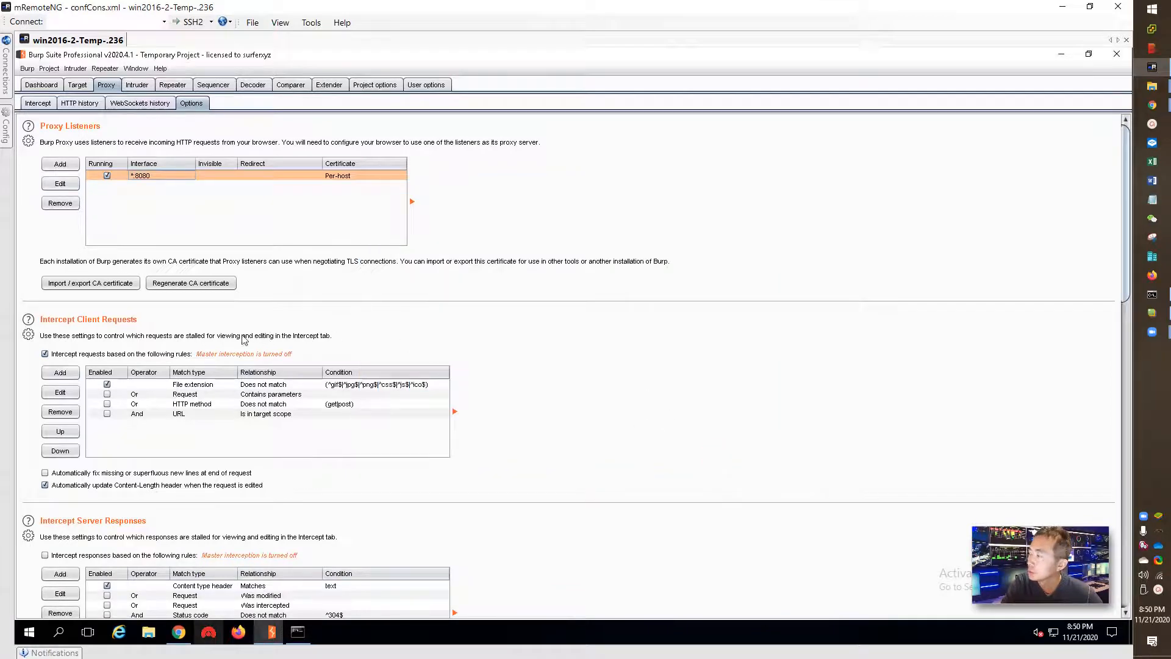
- Switch to Chrome showing the Burp welcome page at 192.168.2.236:8080
{"action": "scroll", "coordinate": [128, 341], "scroll_direction": "down", "scroll_amount": 2}
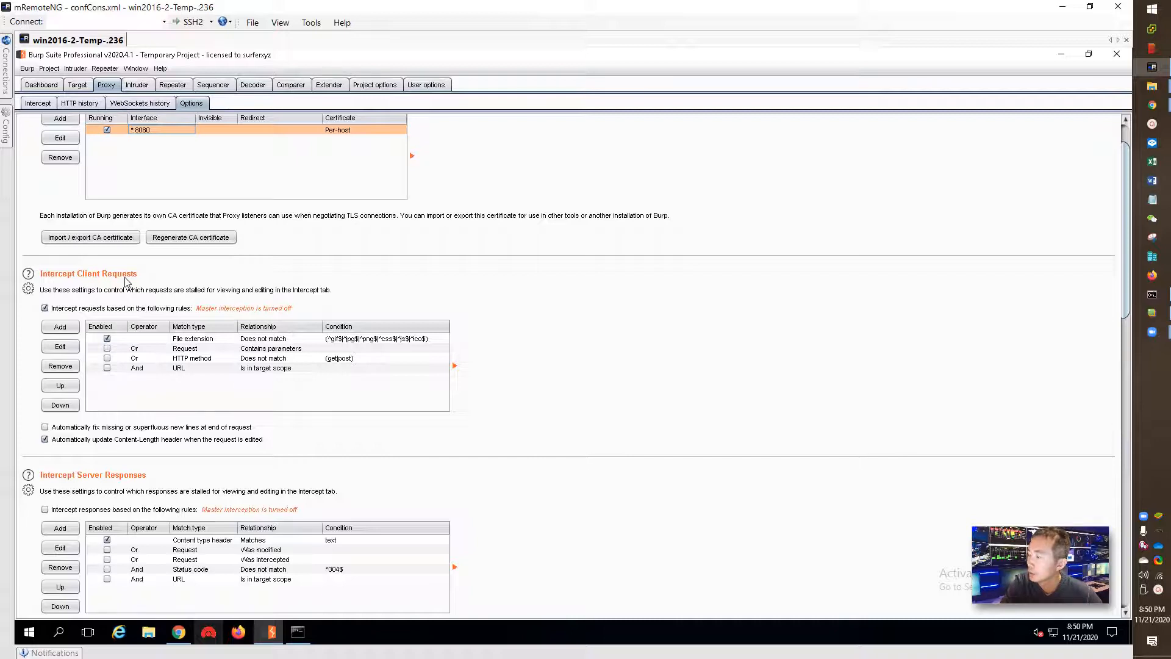
{"action": "left_click", "coordinate": [178, 632]}
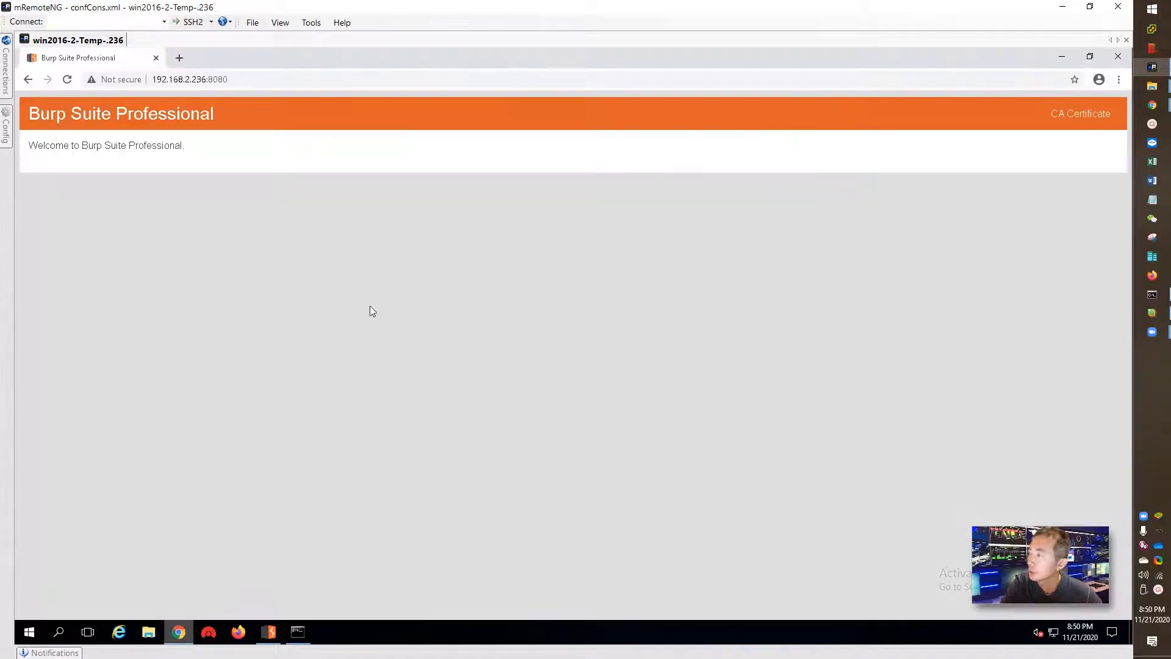
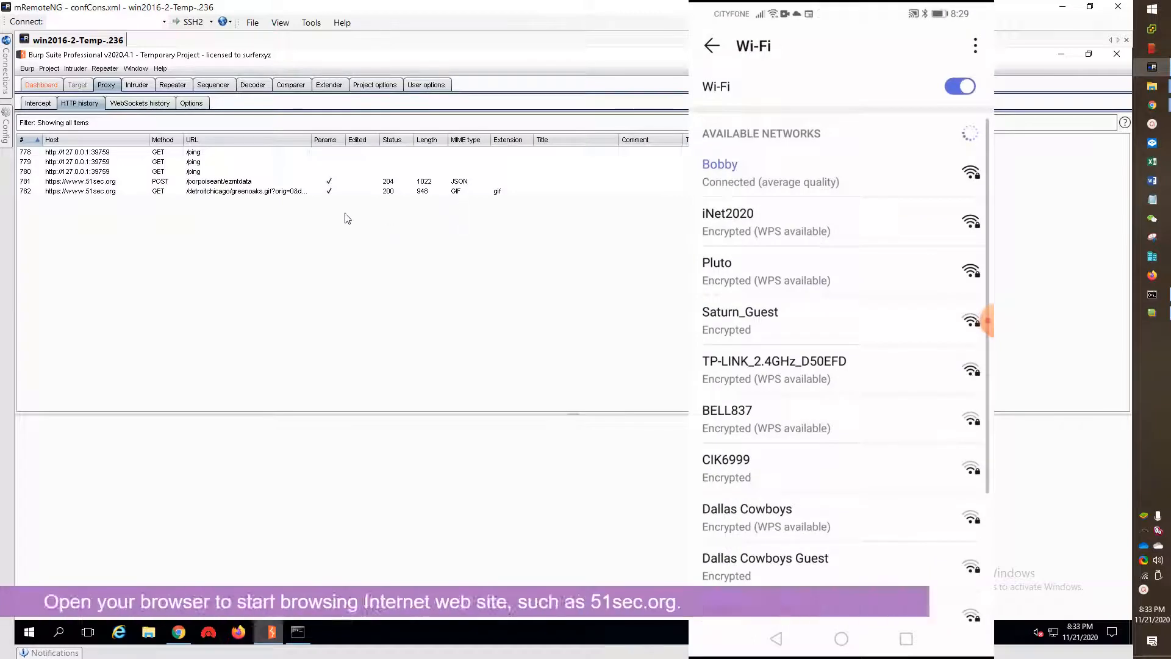
- Clear all entries from Proxy HTTP history, then widen the Title column to show full page titles
{"action": "right_click", "coordinate": [243, 196]}
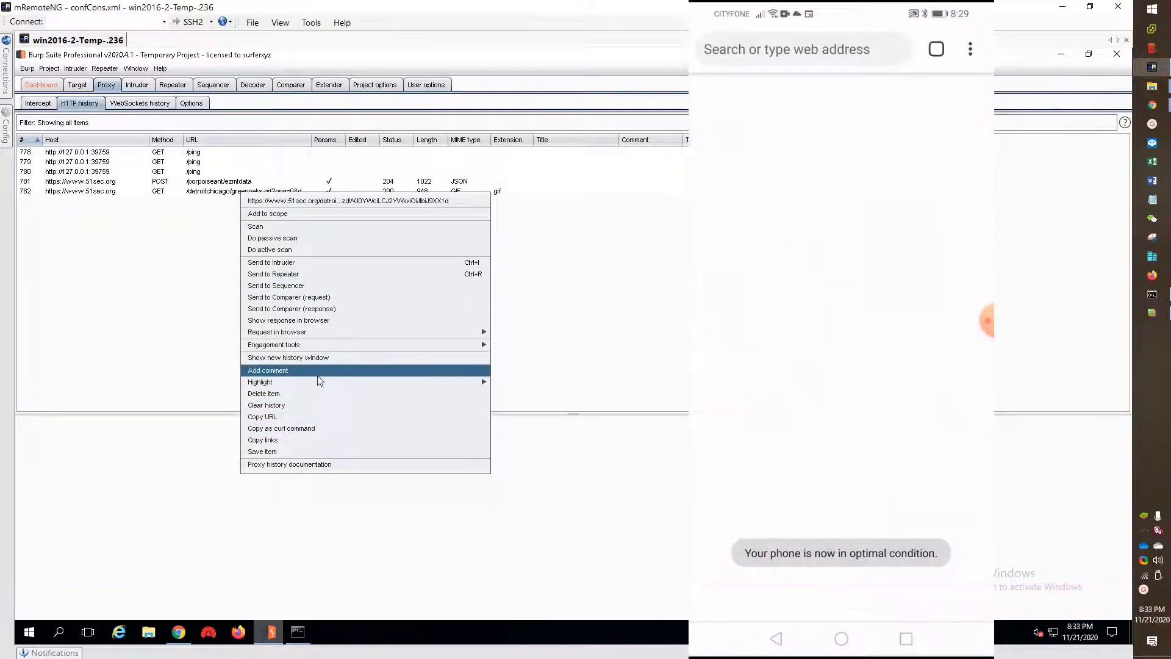
{"action": "left_click", "coordinate": [316, 403]}
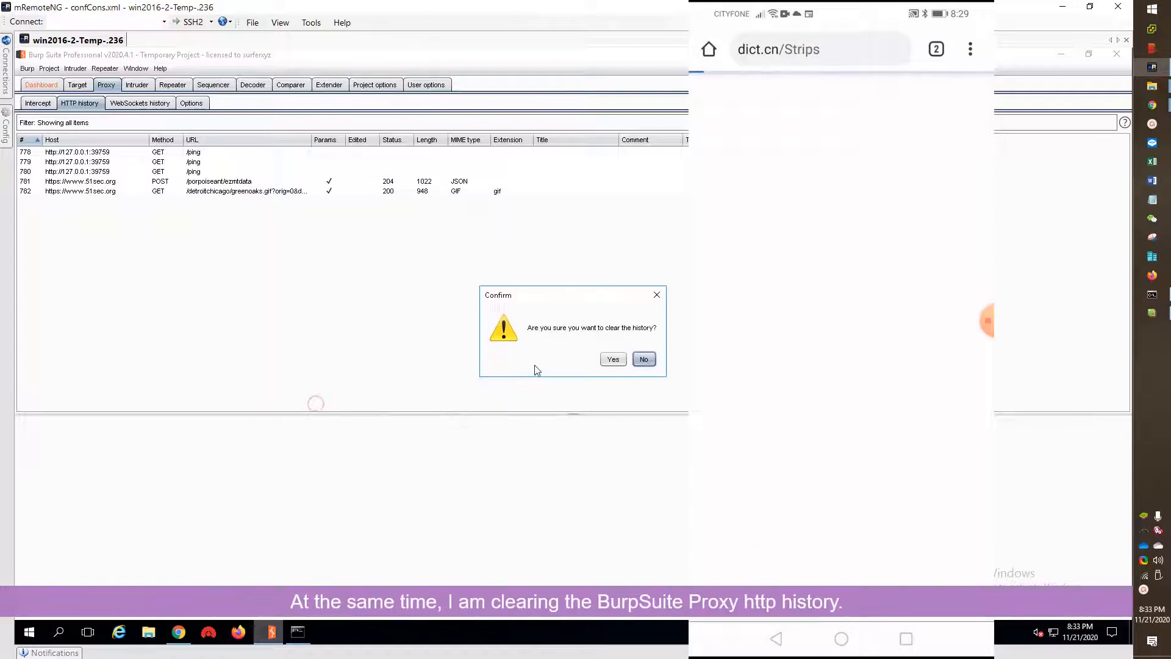
{"action": "left_click", "coordinate": [613, 360]}
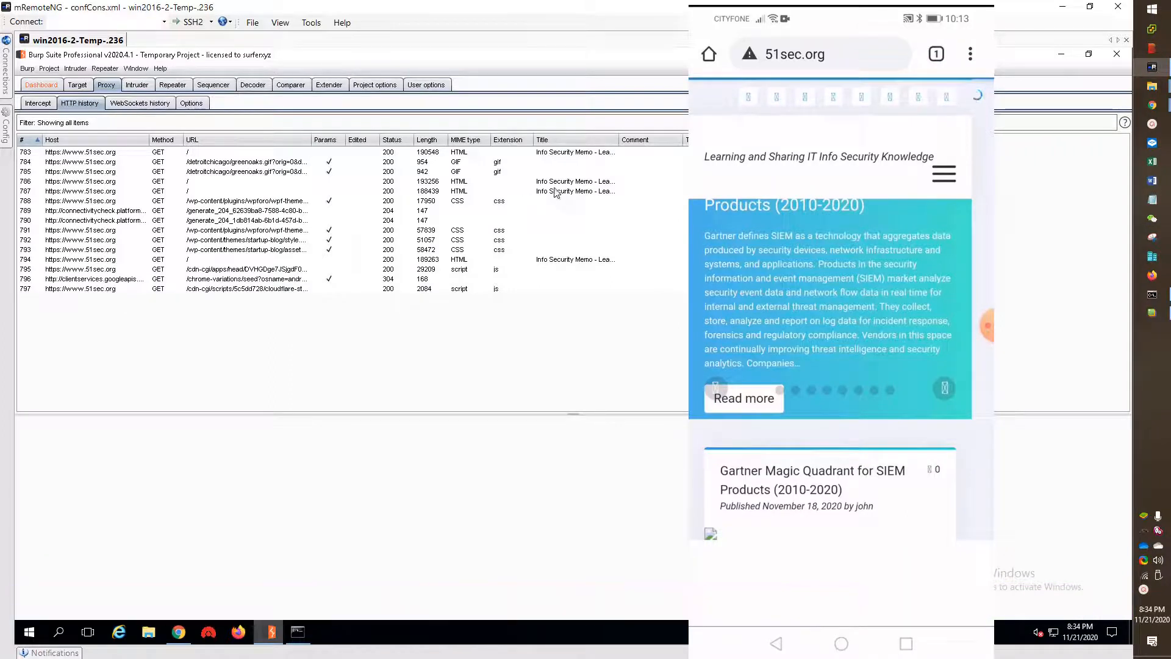
{"action": "left_click_drag", "start_coordinate": [619, 140], "coordinate": [748, 141]}
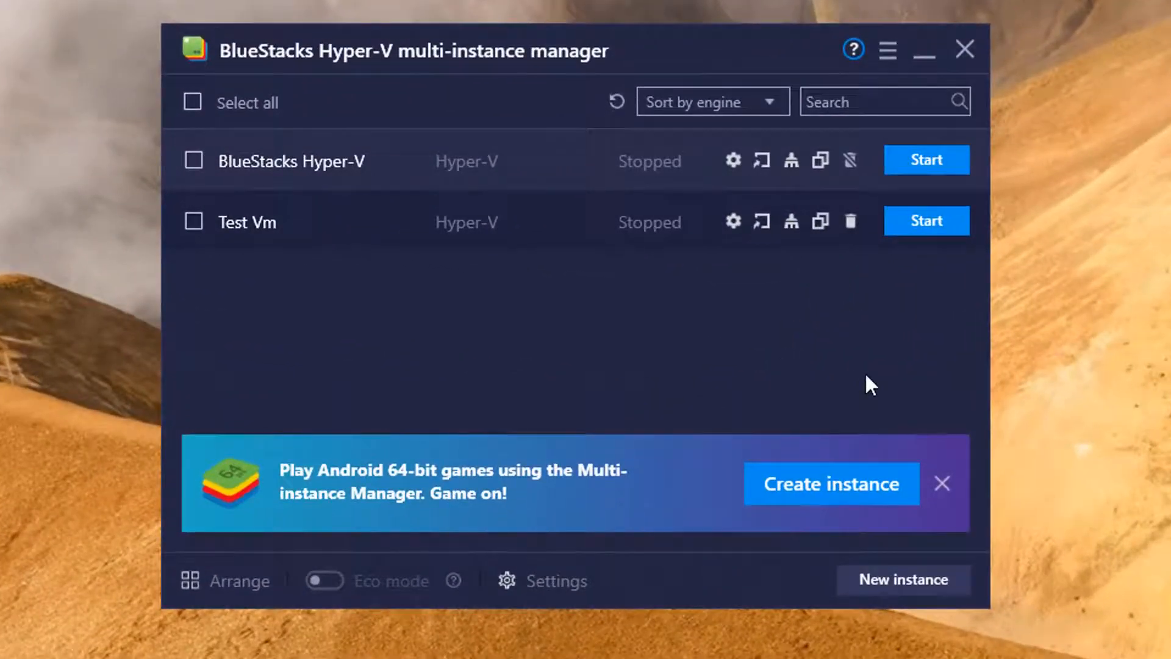
- Delete the Test Vm instance from the BlueStacks multi-instance manager
{"action": "left_click", "coordinate": [328, 160]}
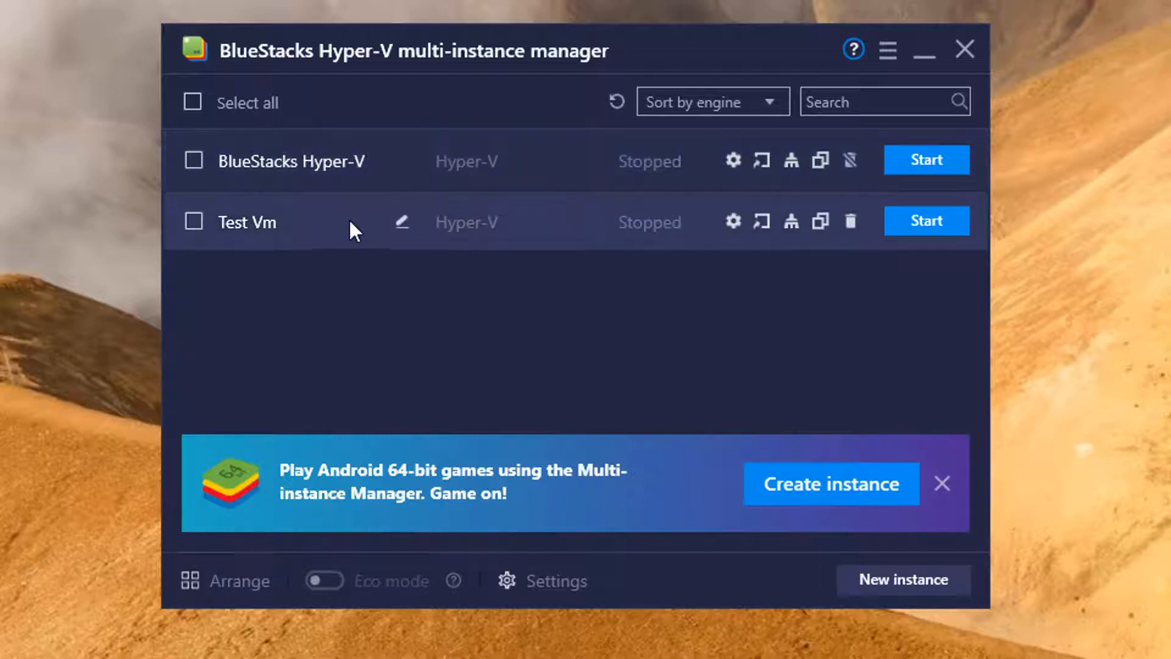
{"action": "left_click", "coordinate": [322, 219]}
{"action": "left_click", "coordinate": [851, 223]}
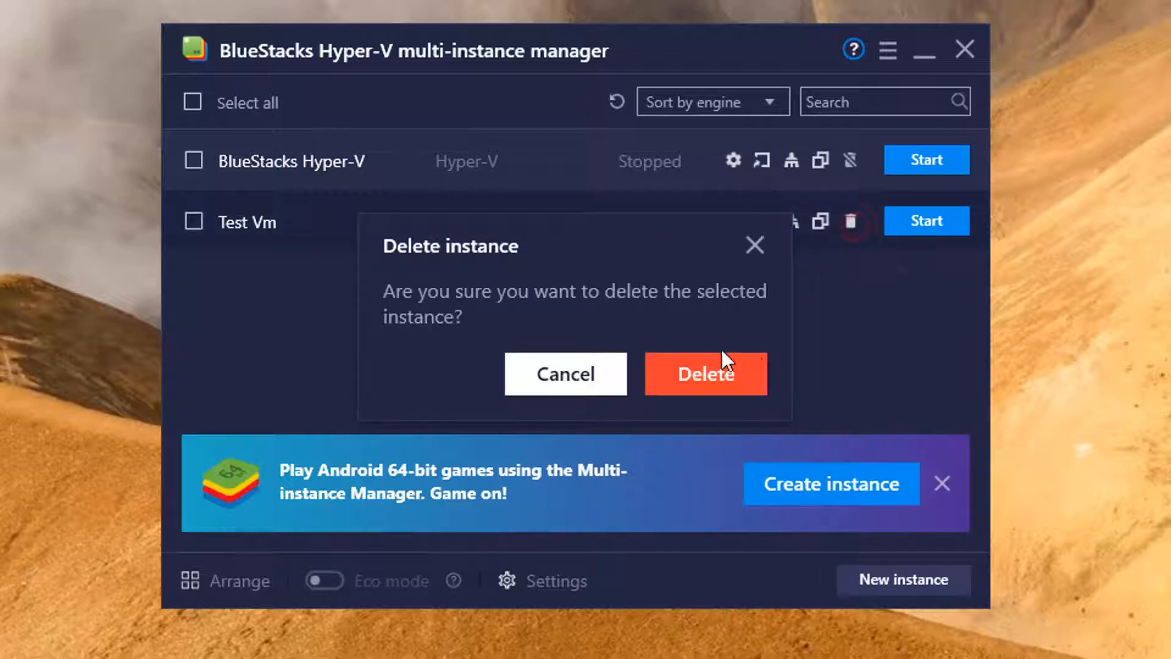
{"action": "left_click", "coordinate": [677, 370]}
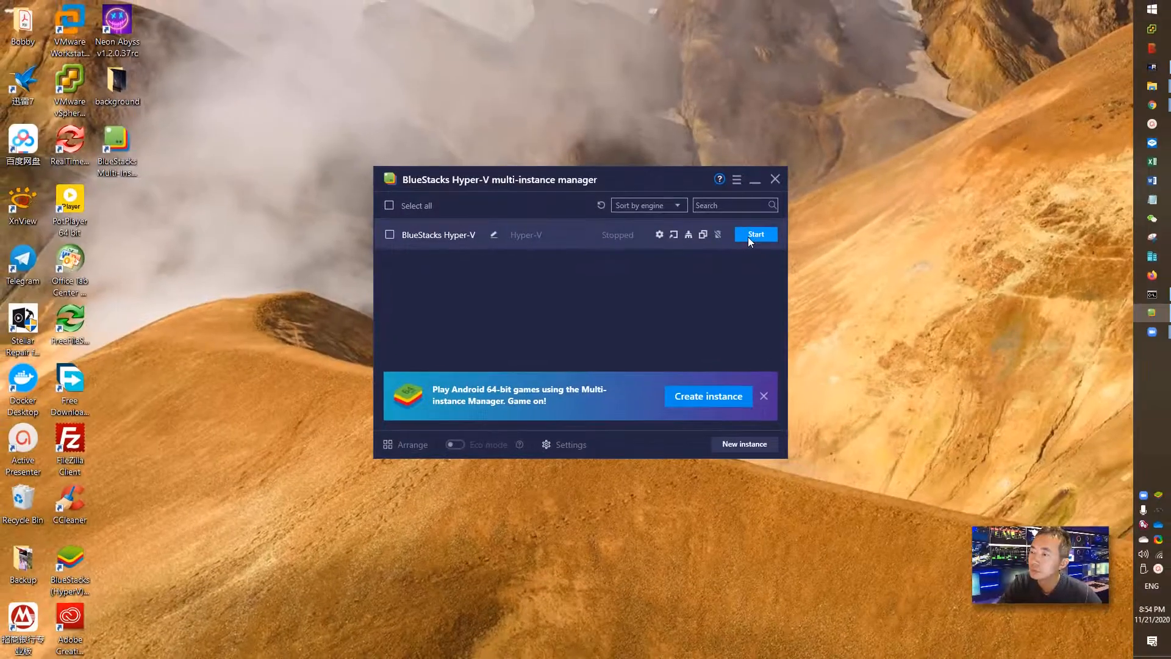
- Start BlueStacks Hyper-V, launch the Android Browser from System apps, then return to Burp
{"action": "left_click", "coordinate": [904, 170]}
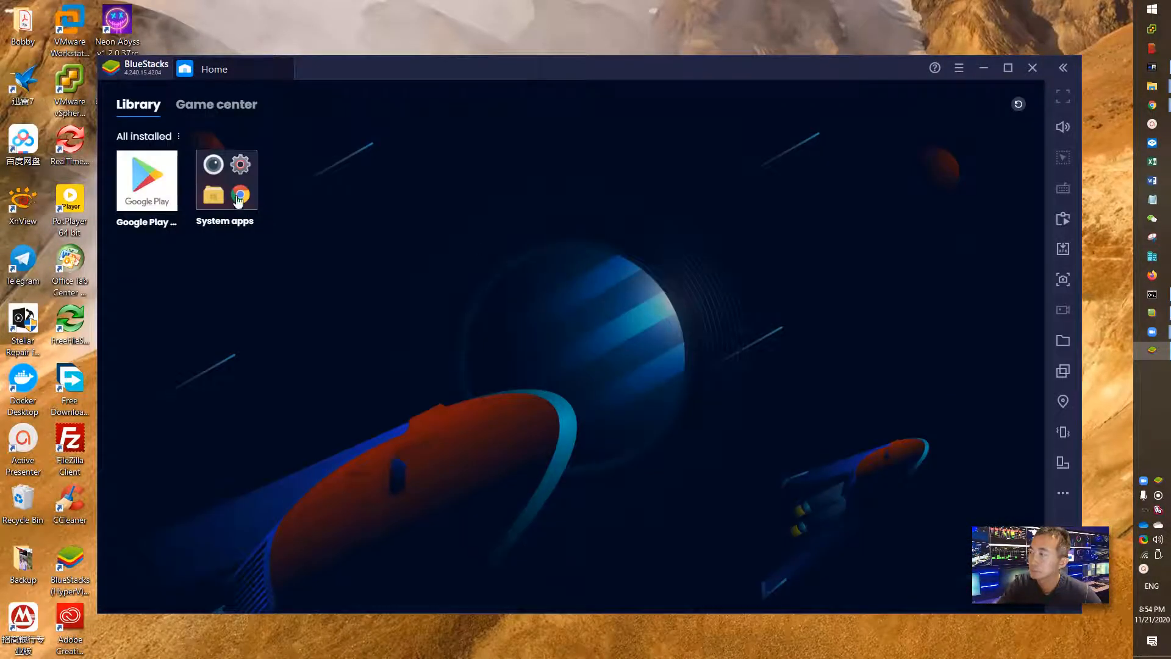
{"action": "left_click", "coordinate": [237, 196]}
{"action": "left_click", "coordinate": [638, 367]}
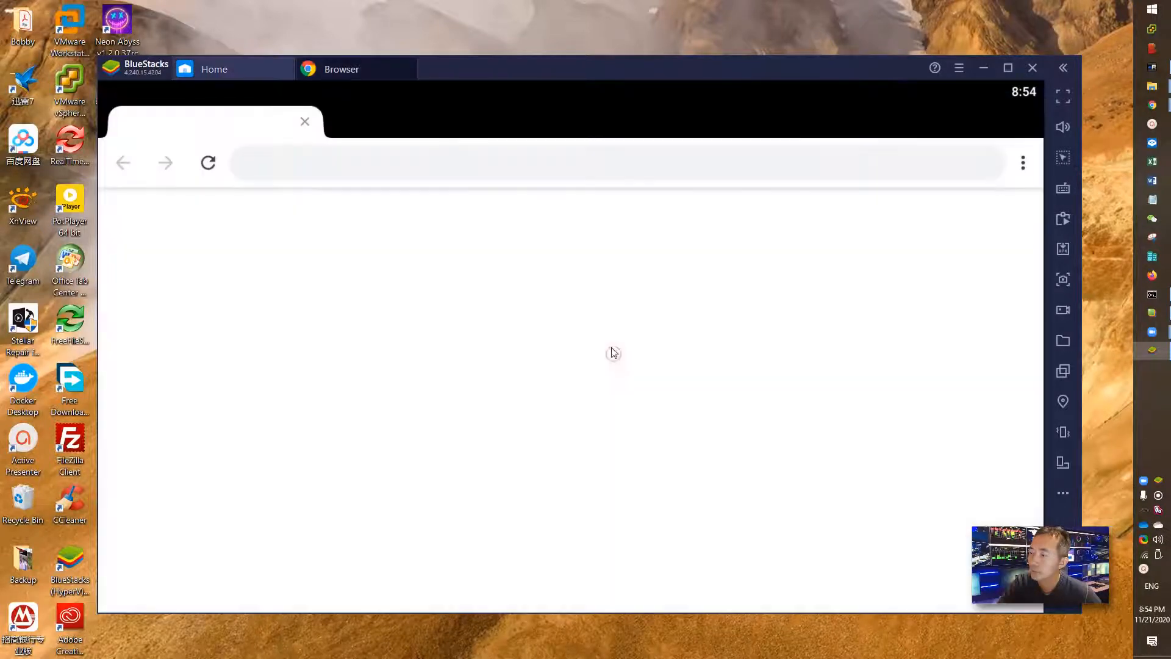
{"action": "left_click", "coordinate": [399, 163]}
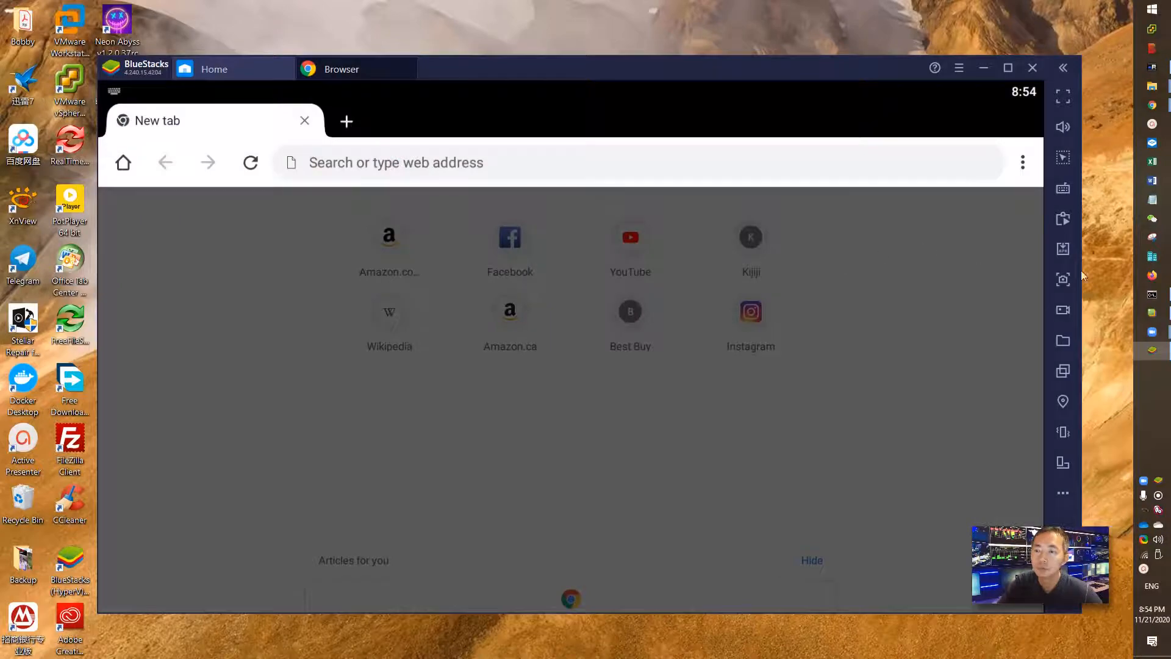
{"action": "left_click", "coordinate": [1152, 67]}
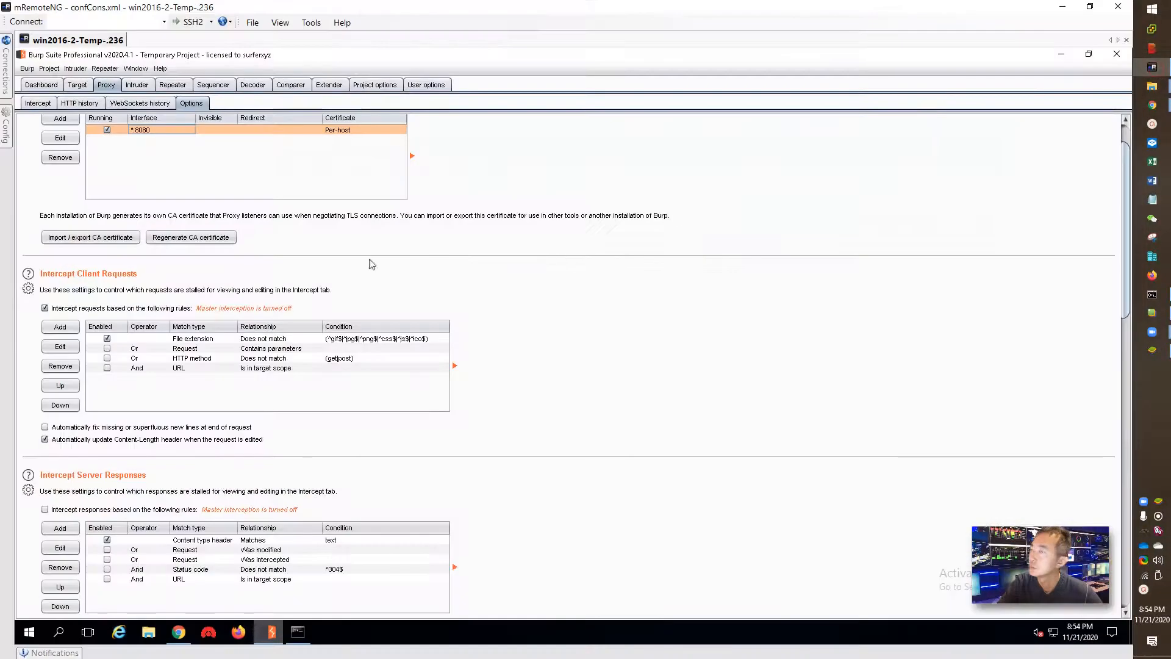
- Clear Burp's Proxy HTTP history again, then bring up the BlueStacks multi-instance manager
{"action": "left_click", "coordinate": [40, 104]}
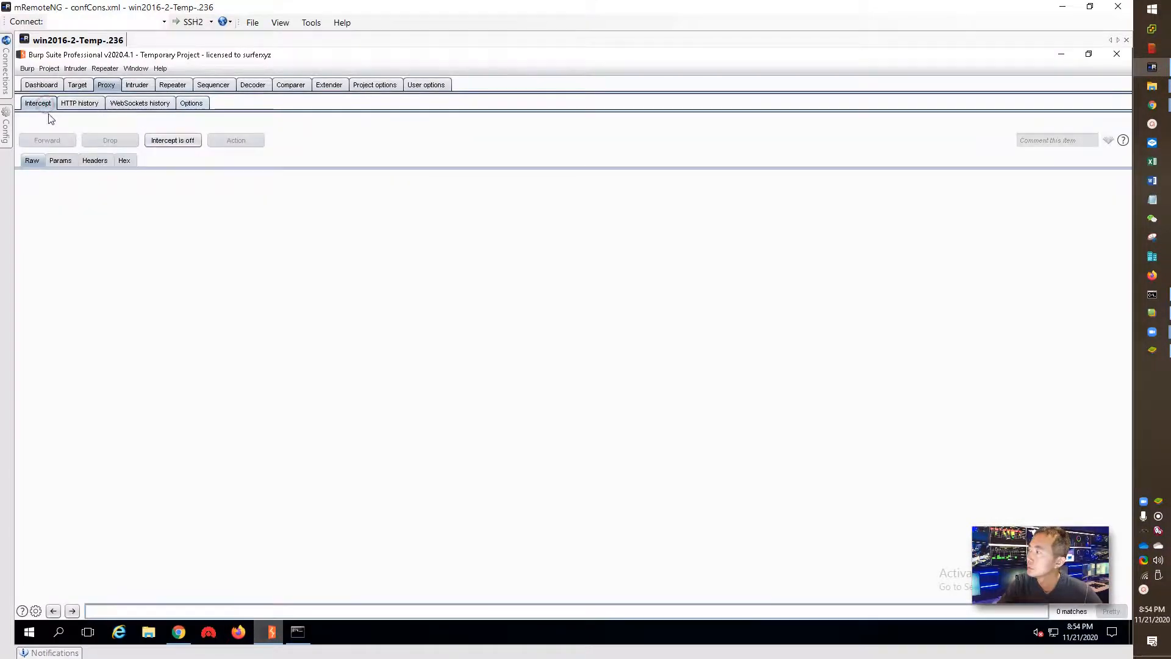
{"action": "left_click", "coordinate": [76, 105]}
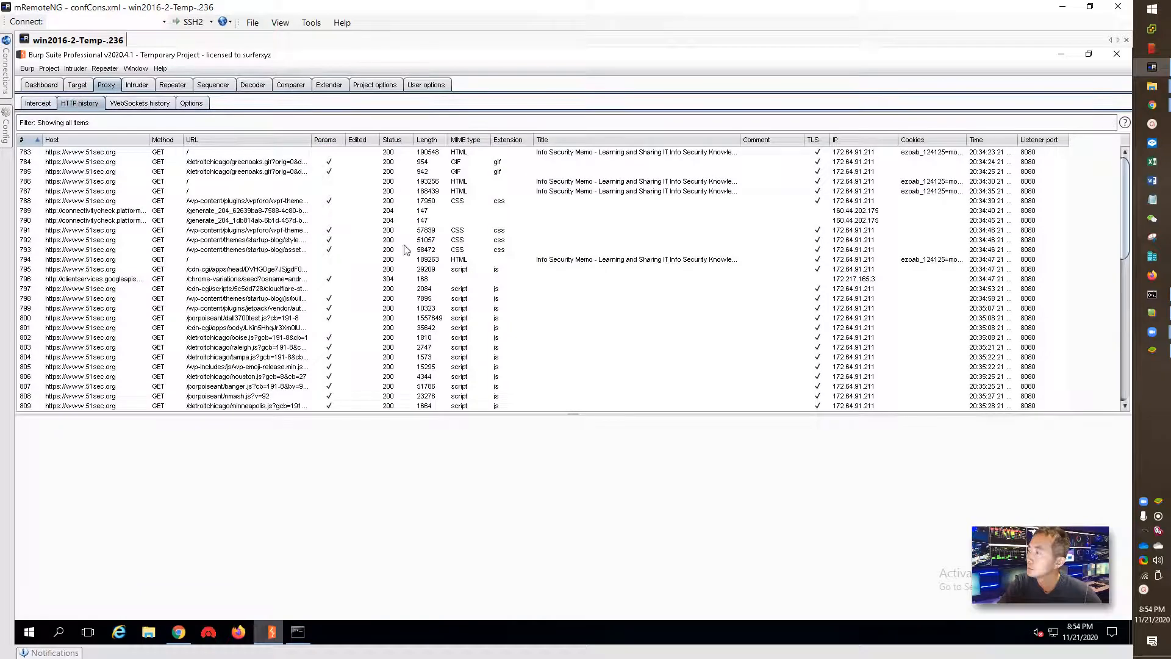
{"action": "right_click", "coordinate": [573, 302]}
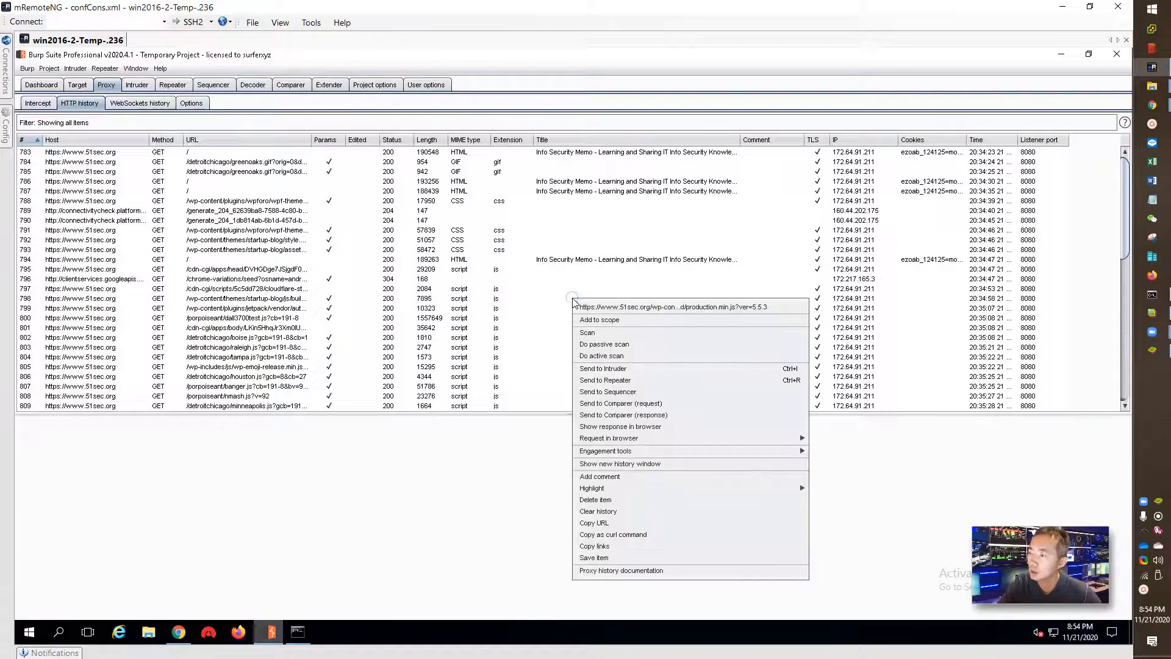
{"action": "left_click", "coordinate": [617, 512]}
{"action": "left_click", "coordinate": [610, 358]}
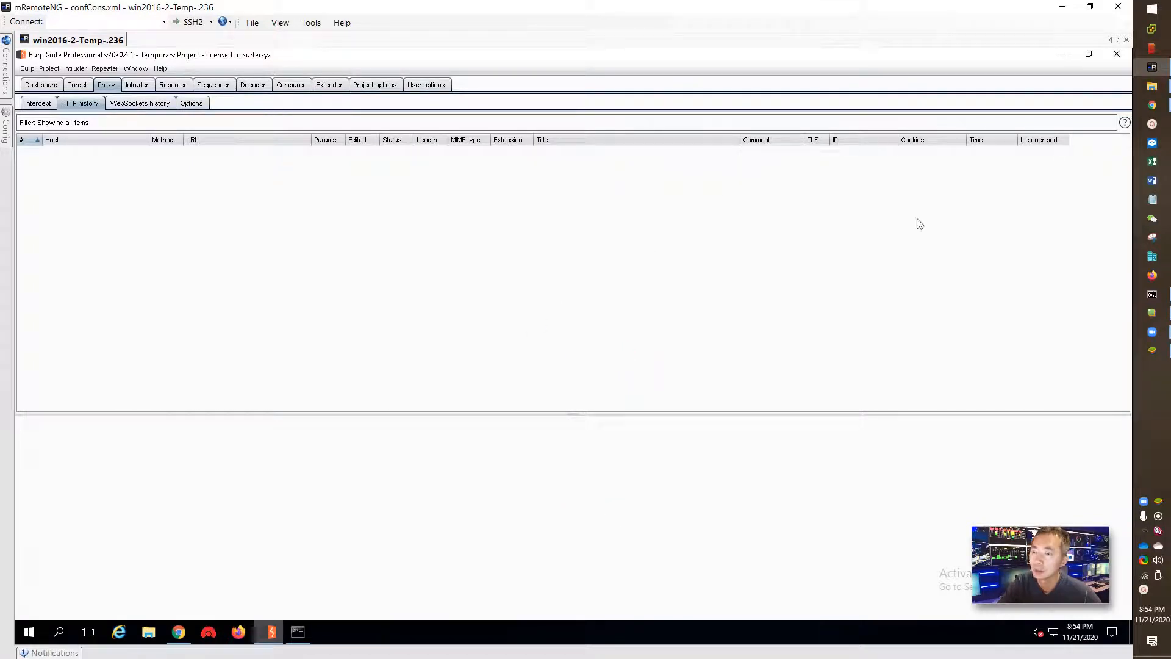
{"action": "left_click", "coordinate": [1153, 312]}
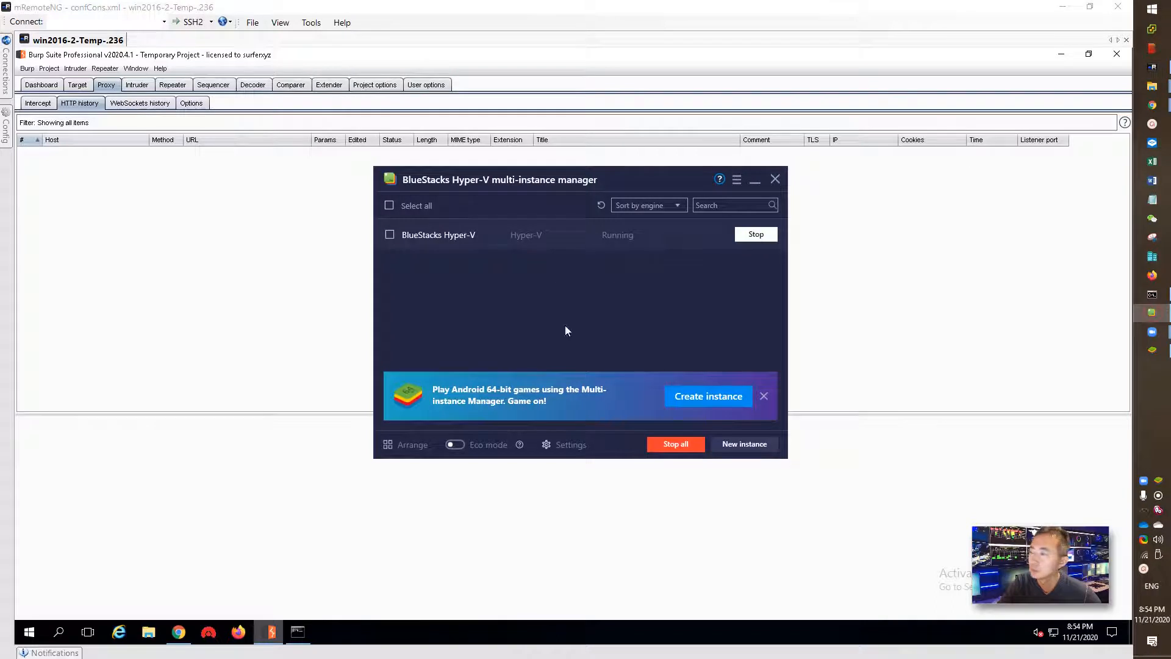
{"action": "left_click", "coordinate": [1152, 349]}
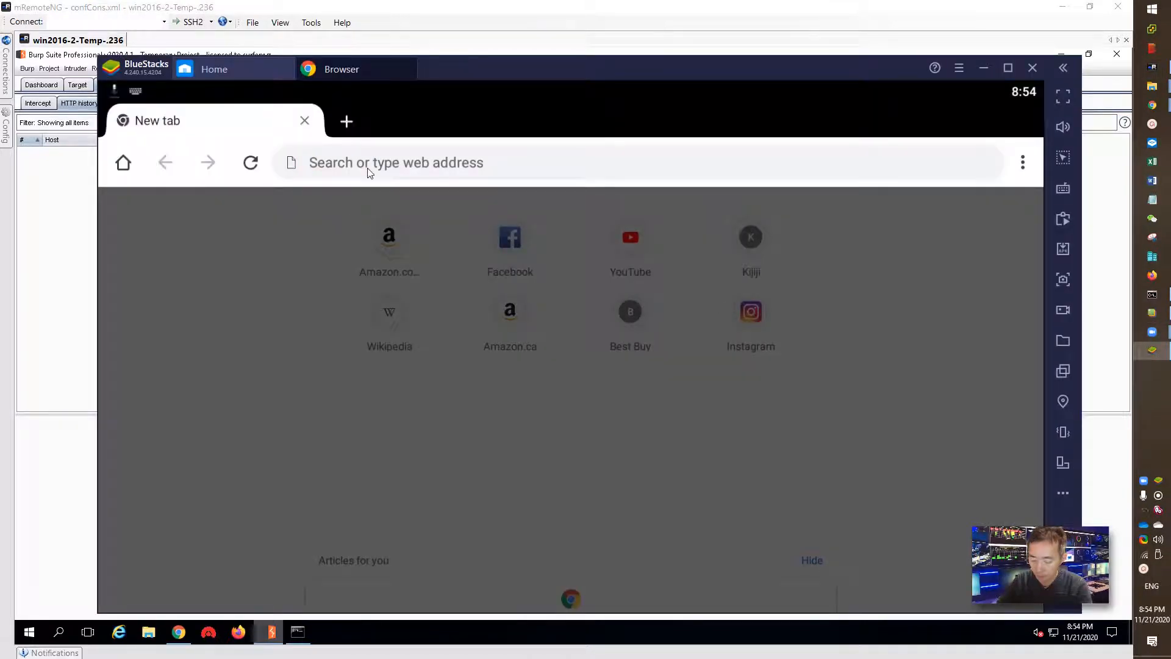
{"action": "type", "text": "www.51s"}
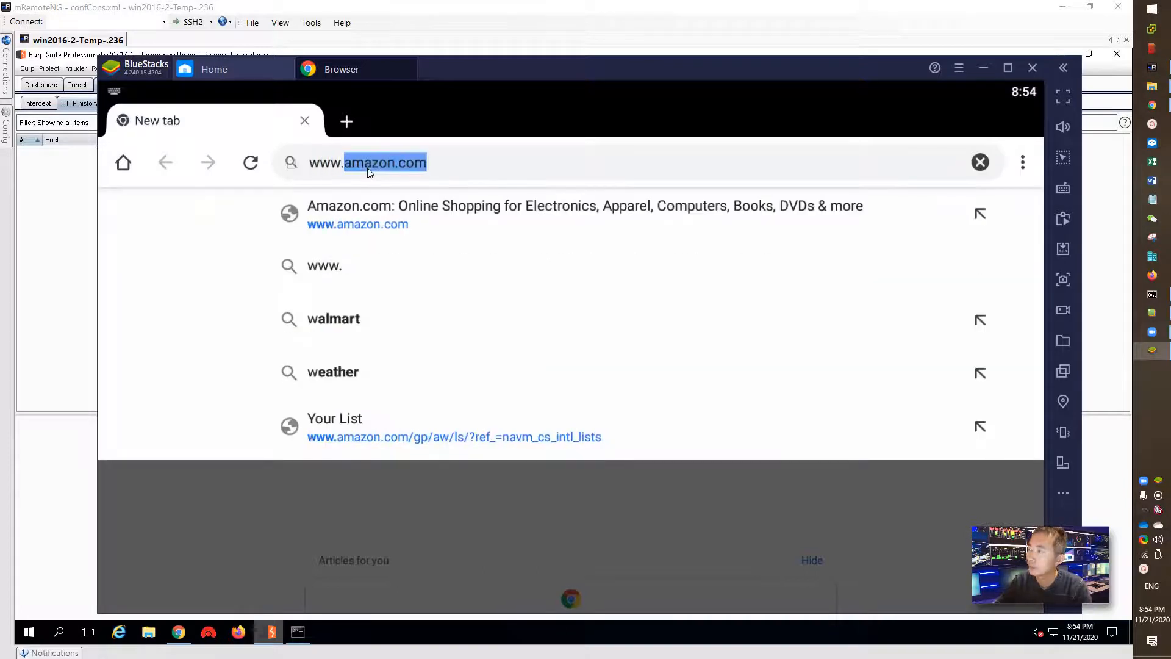
{"action": "type", "text": "ec.org"}
{"action": "key", "text": "Return"}
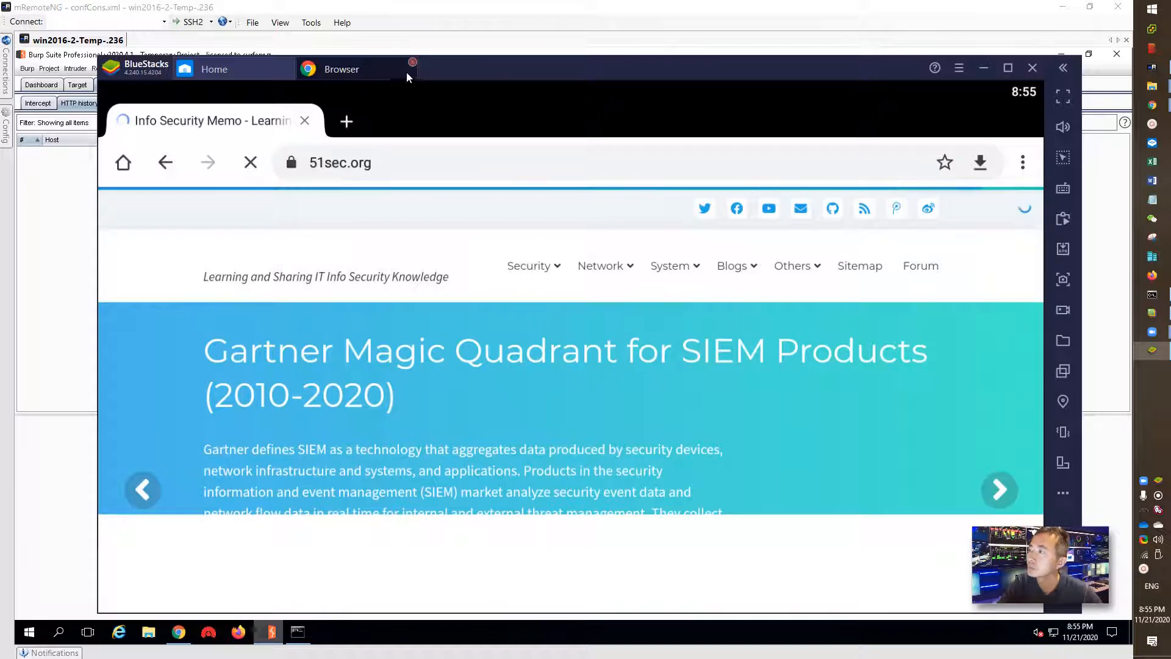
{"action": "left_click_drag", "start_coordinate": [448, 69], "coordinate": [490, 42]}
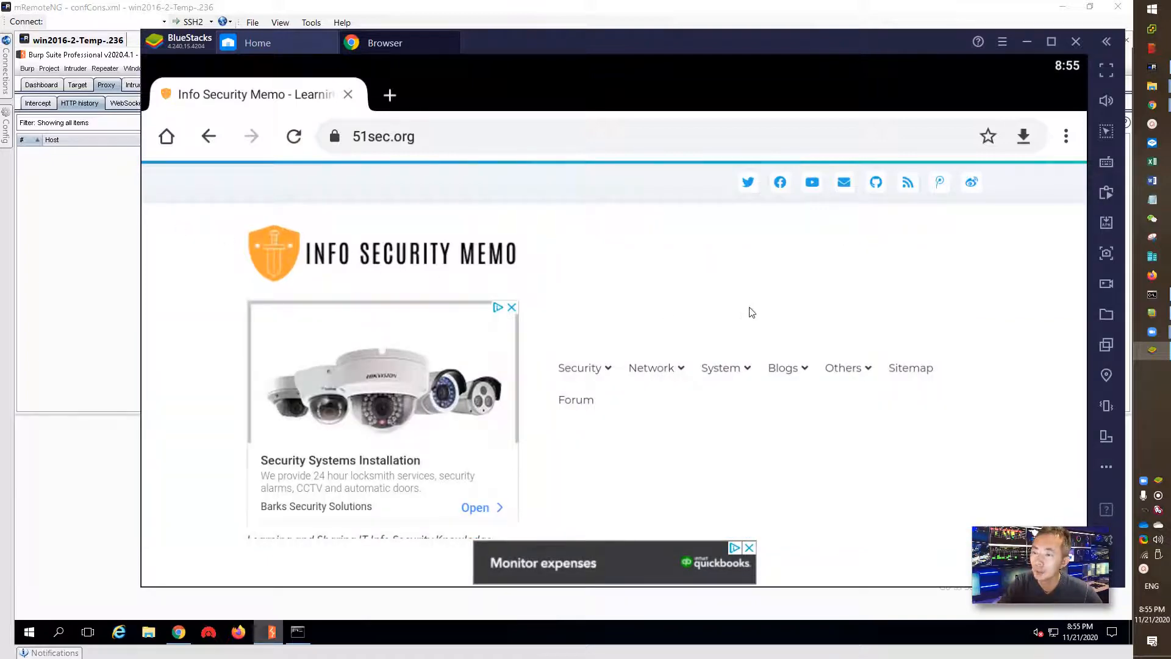
- Launch Command Prompt as administrator and position its window over the page
{"action": "right_click", "coordinate": [1152, 295]}
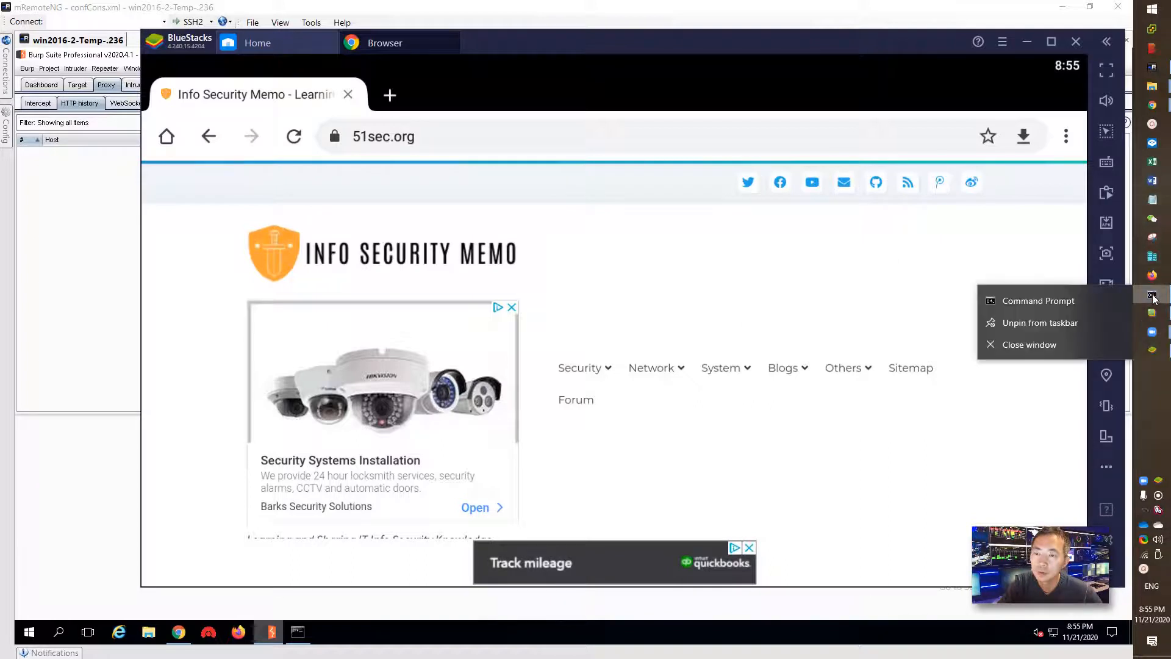
{"action": "right_click", "coordinate": [1070, 302]}
{"action": "left_click", "coordinate": [1032, 337]}
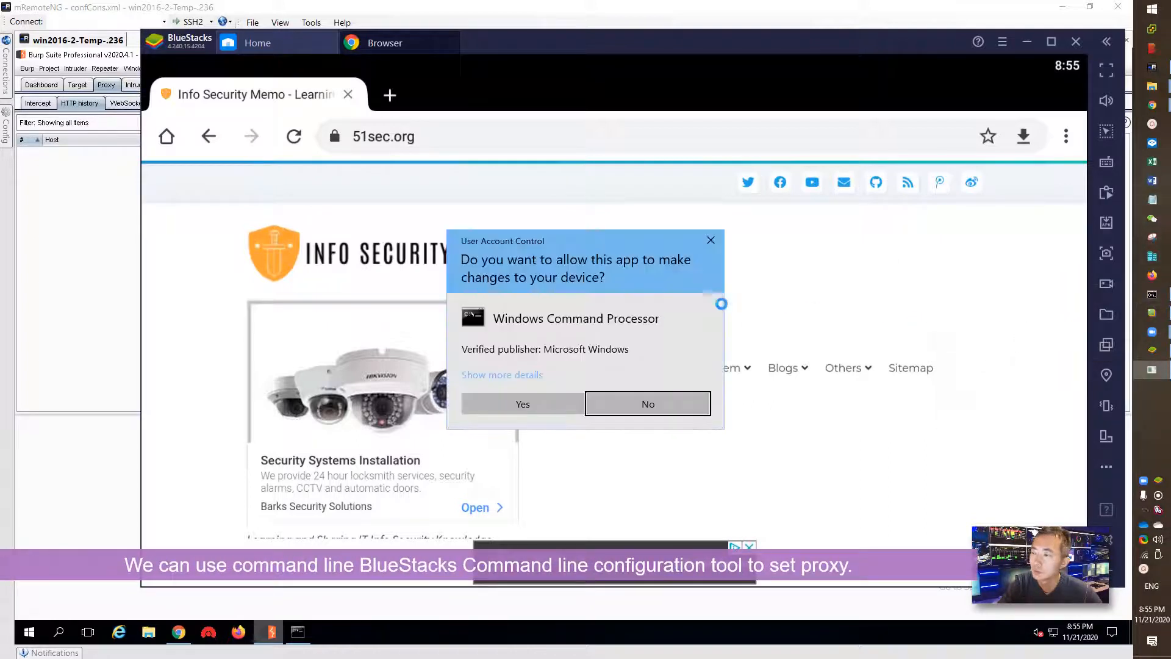
{"action": "left_click", "coordinate": [567, 402]}
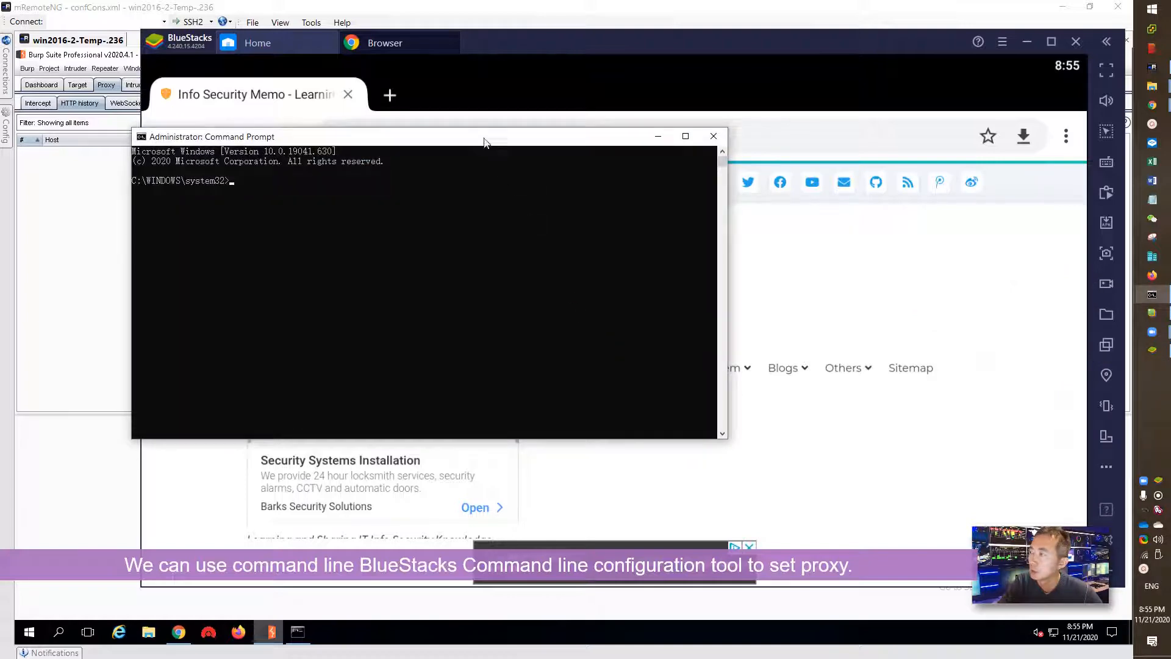
{"action": "left_click_drag", "start_coordinate": [484, 141], "coordinate": [724, 216]}
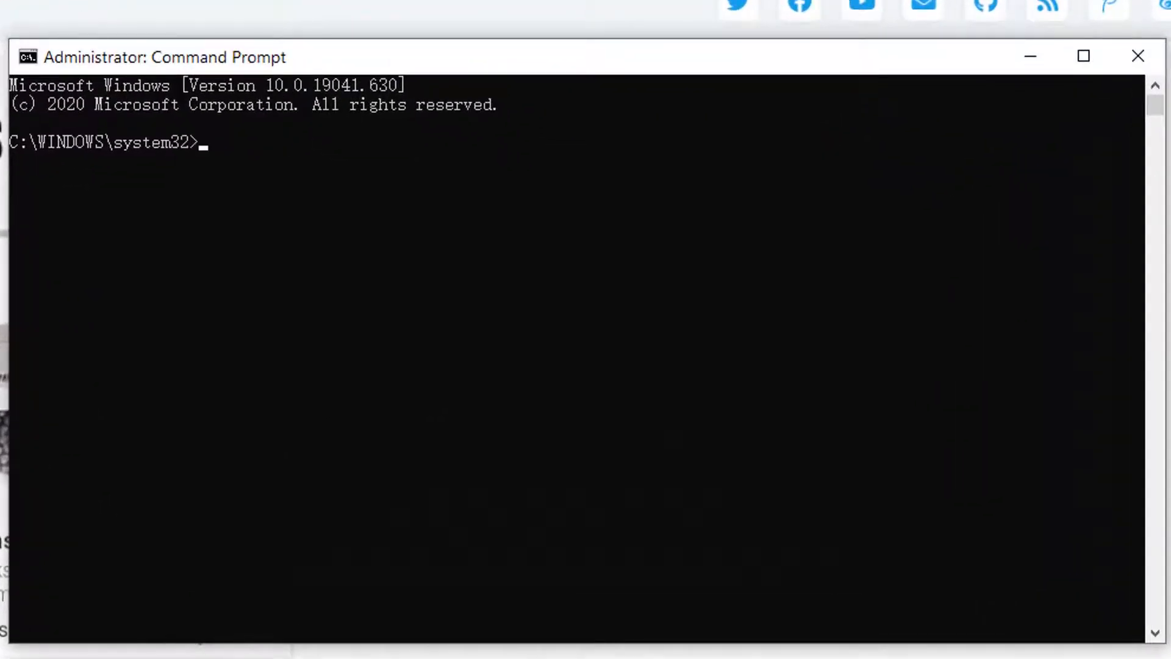
{"action": "left_click", "coordinate": [186, 366]}
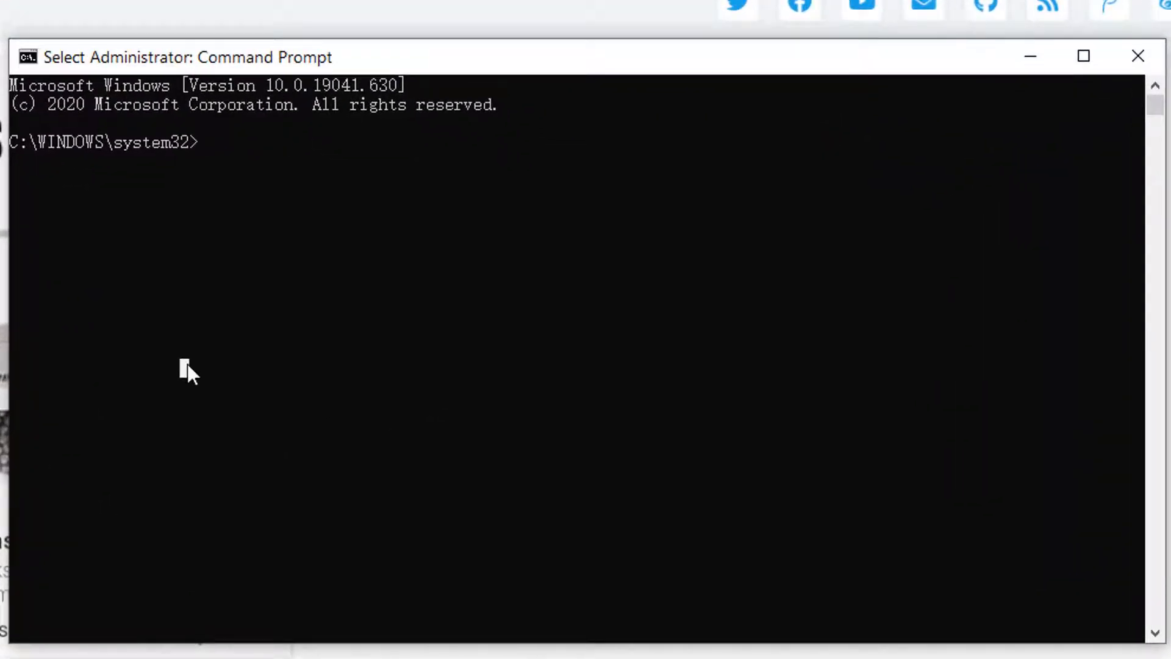
- Change directory to \Program Files\BlueStacks_bgp64_hyperv
{"action": "type", "text": "cd "}
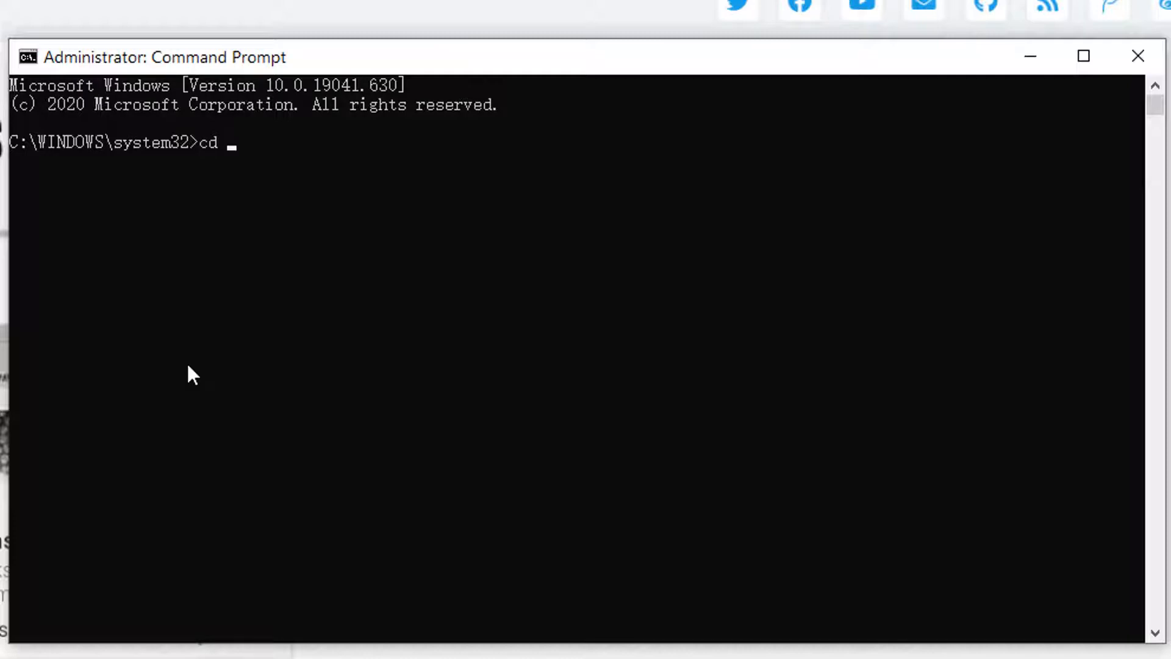
{"action": "type", "text": "Prox"}
{"action": "key", "text": "Tab"}
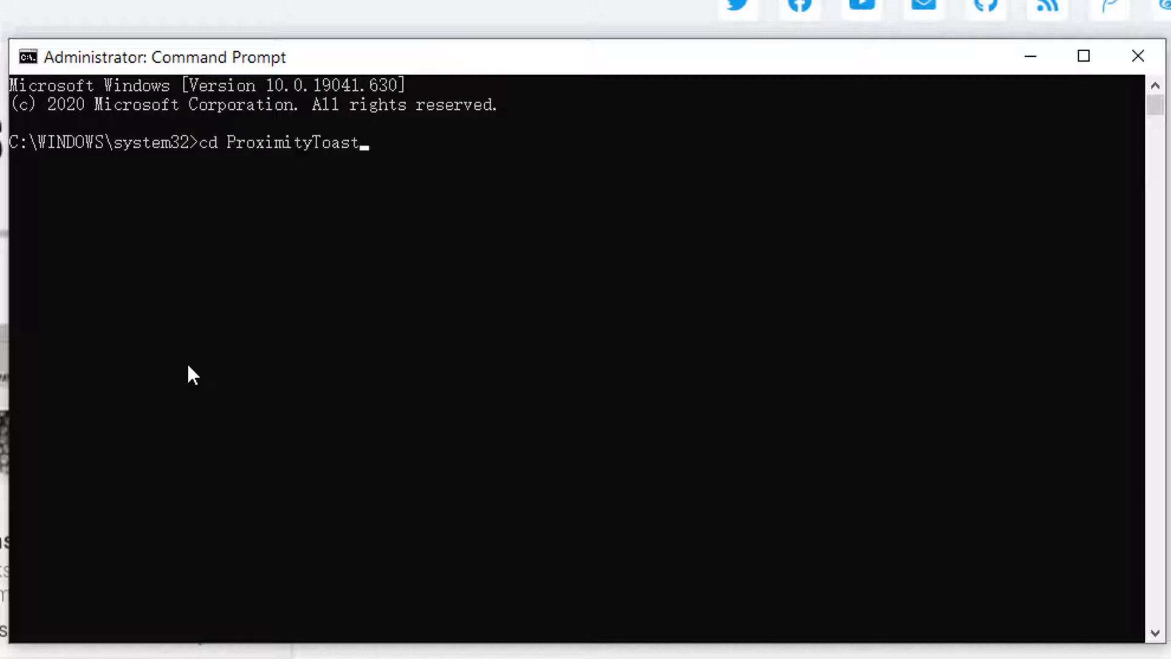
{"action": "key", "text": "BackSpace"}
{"action": "key", "text": "BackSpace"}
{"action": "key", "text": "BackSpace"}
{"action": "key", "text": "BackSpace"}
{"action": "key", "text": "BackSpace"}
{"action": "key", "text": "BackSpace"}
{"action": "key", "text": "BackSpace"}
{"action": "key", "text": "BackSpace"}
{"action": "key", "text": "BackSpace"}
{"action": "key", "text": "BackSpace"}
{"action": "key", "text": "BackSpace"}
{"action": "key", "text": "BackSpace"}
{"action": "key", "text": "BackSpace"}
{"action": "key", "text": "BackSpace"}
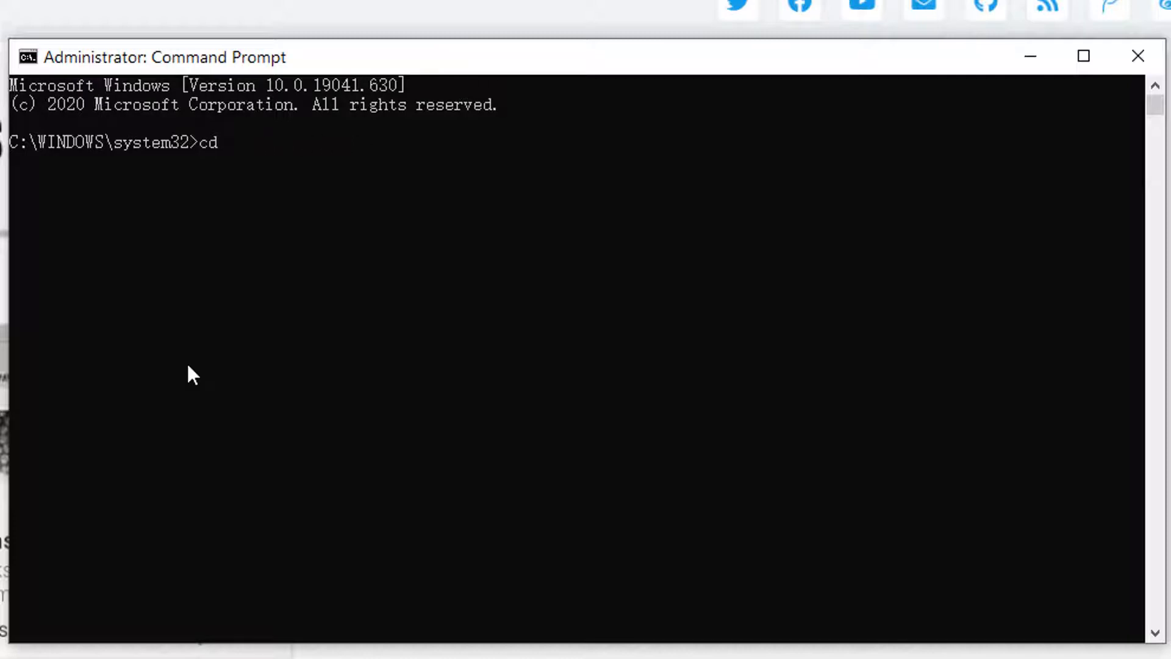
{"action": "type", "text": "\\pro"}
{"action": "key", "text": "Tab"}
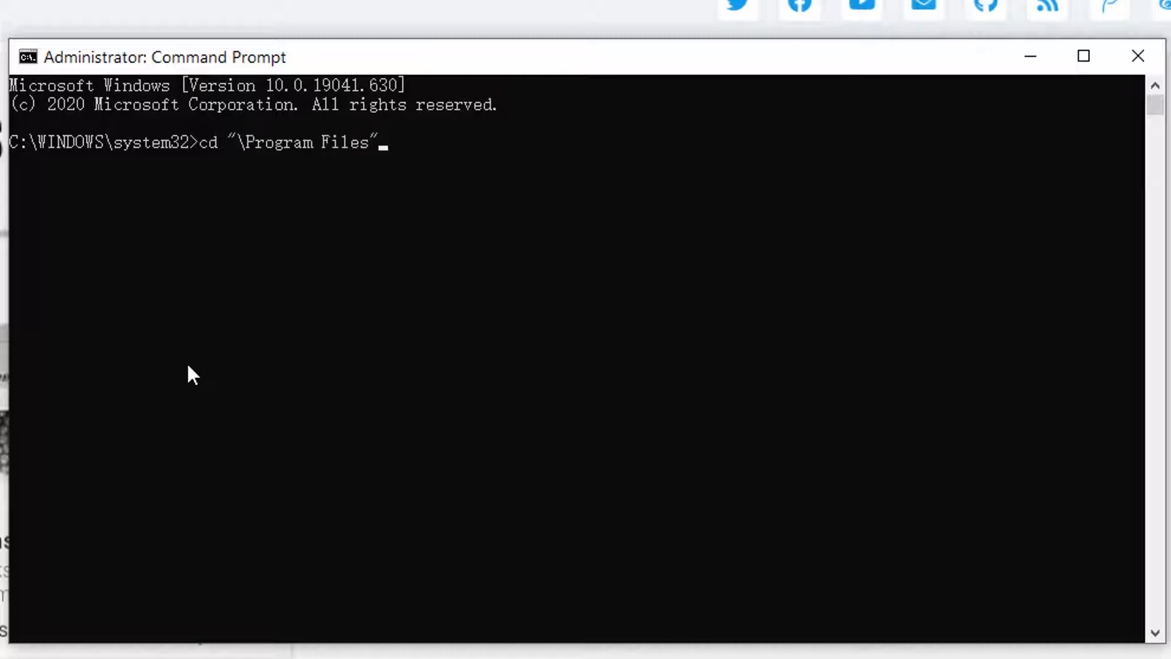
{"action": "key", "text": "Return"}
{"action": "type", "text": "cd bu"}
{"action": "key", "text": "BackSpace"}
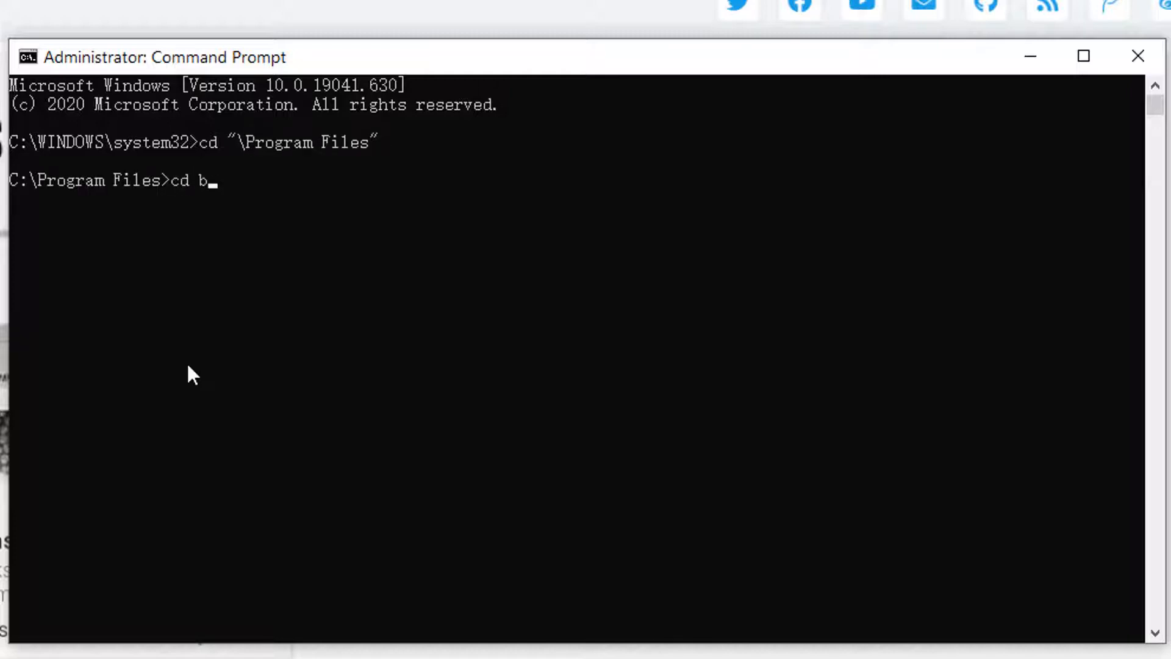
{"action": "key", "text": "Tab"}
{"action": "key", "text": "Return"}
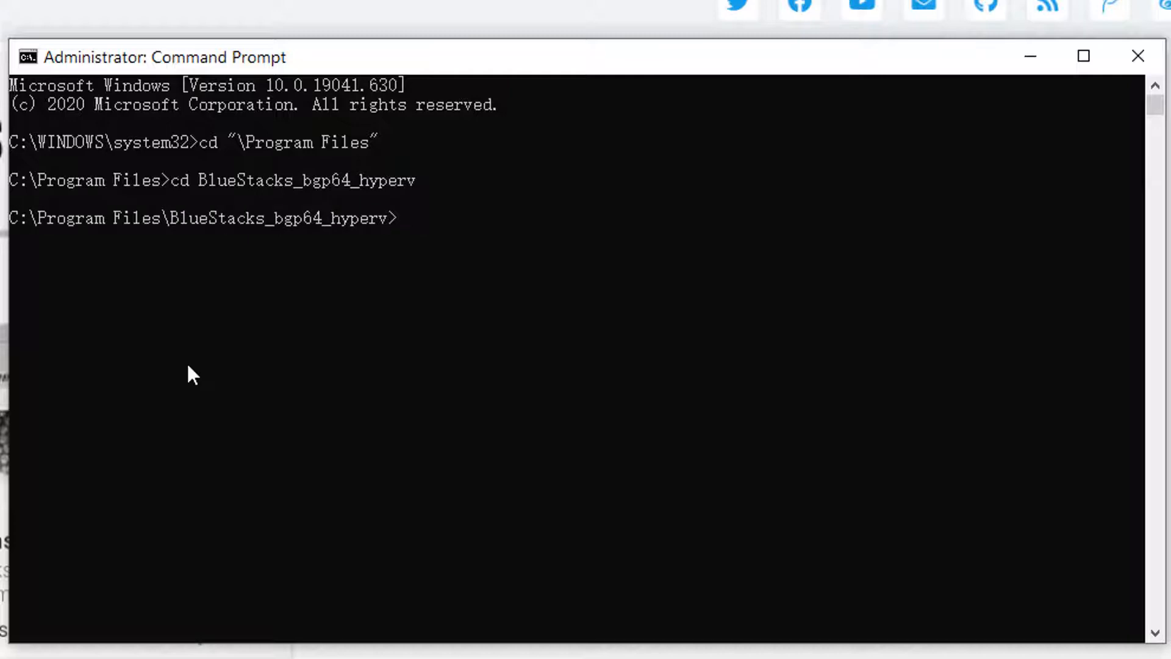
- Run HD-ConfigHttpProxy.exe set 192.168.2.236 8080 to point BlueStacks at Burp
{"action": "type", "text": "hd-conf"}
{"action": "key", "text": "Tab"}
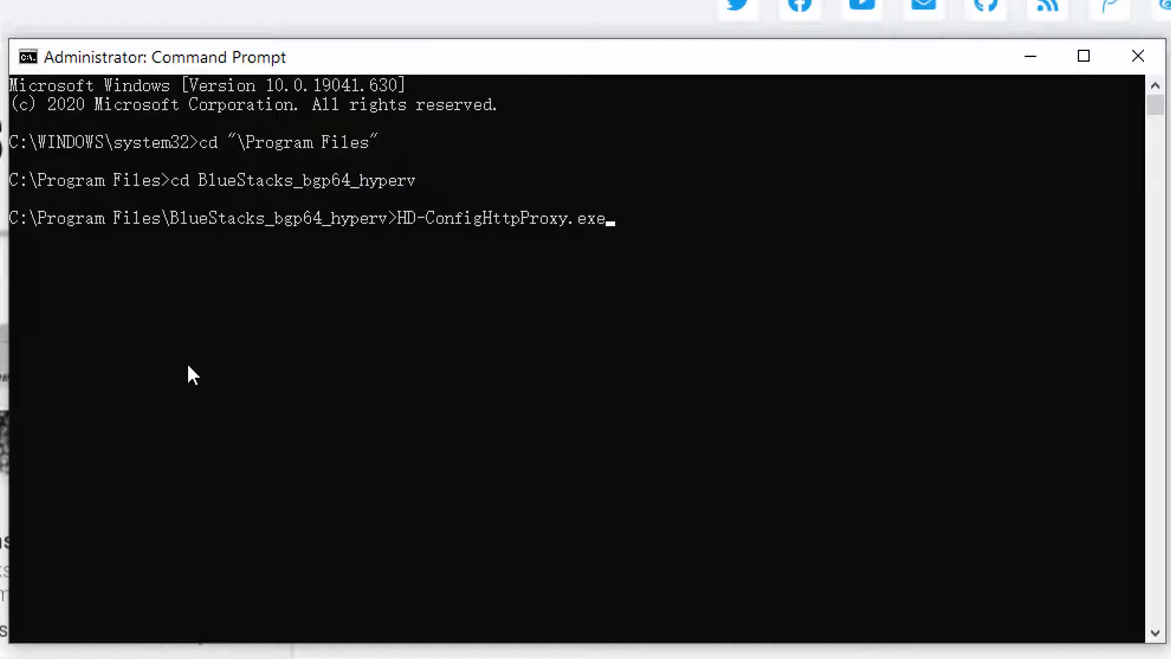
{"action": "type", "text": "set"}
{"action": "type", "text": "192.168.2.236"}
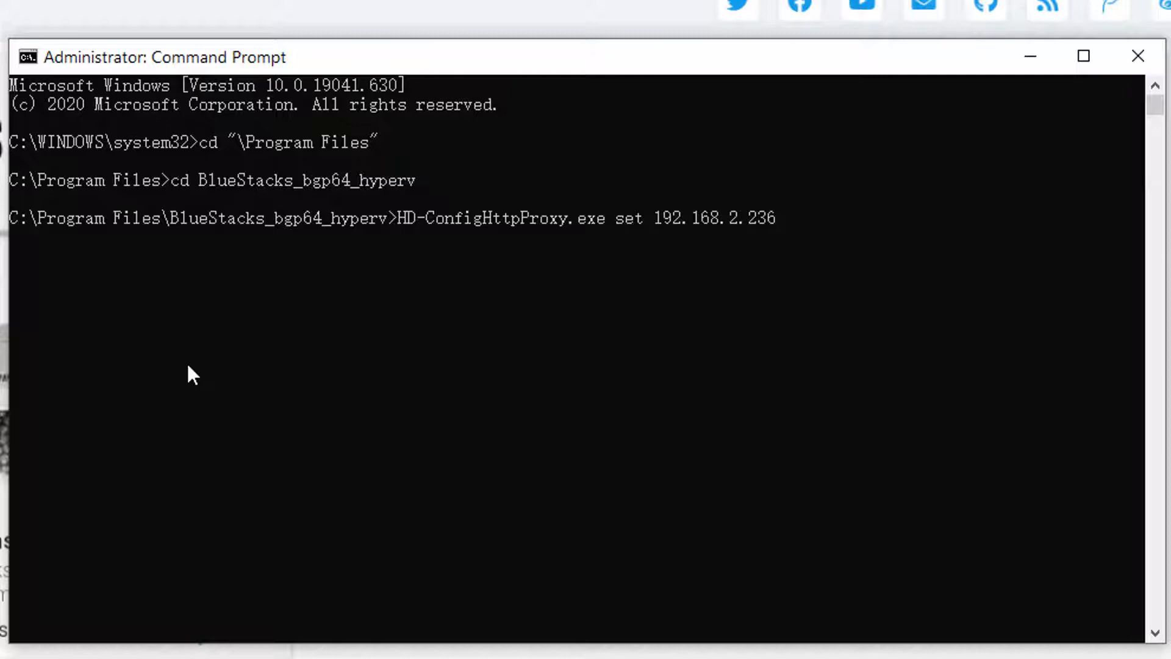
{"action": "type", "text": " 8080"}
{"action": "key", "text": "Return"}
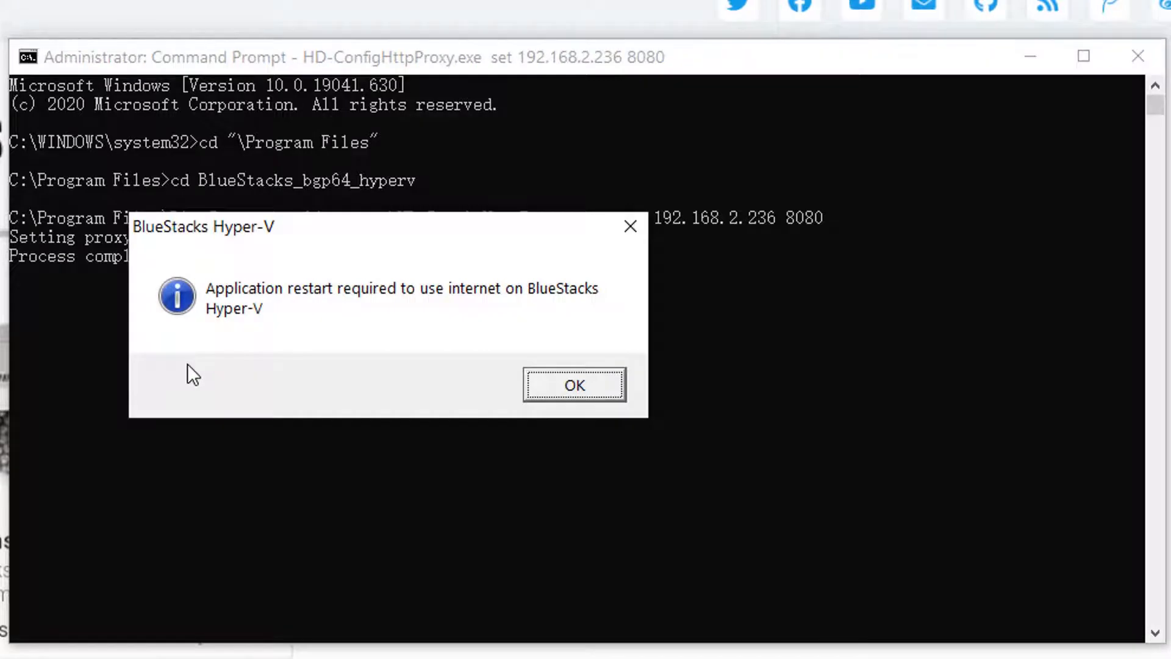
- Acknowledge the restart-required notice with OK and close BlueStacks
{"action": "left_click_drag", "start_coordinate": [401, 229], "coordinate": [434, 299]}
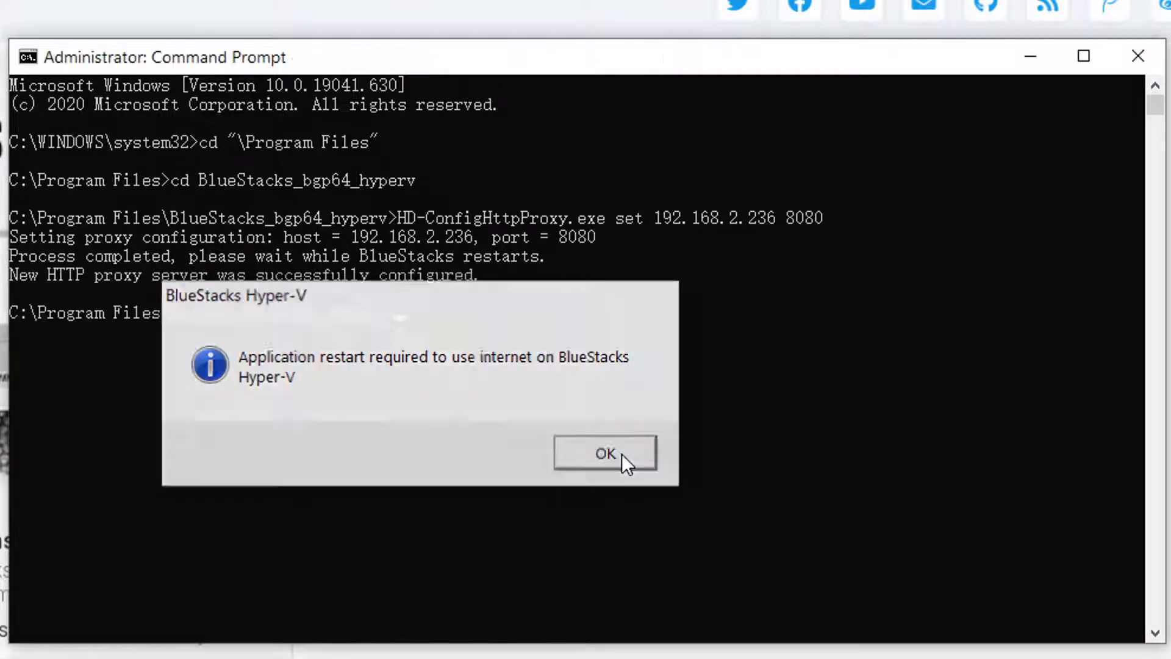
{"action": "left_click", "coordinate": [622, 454]}
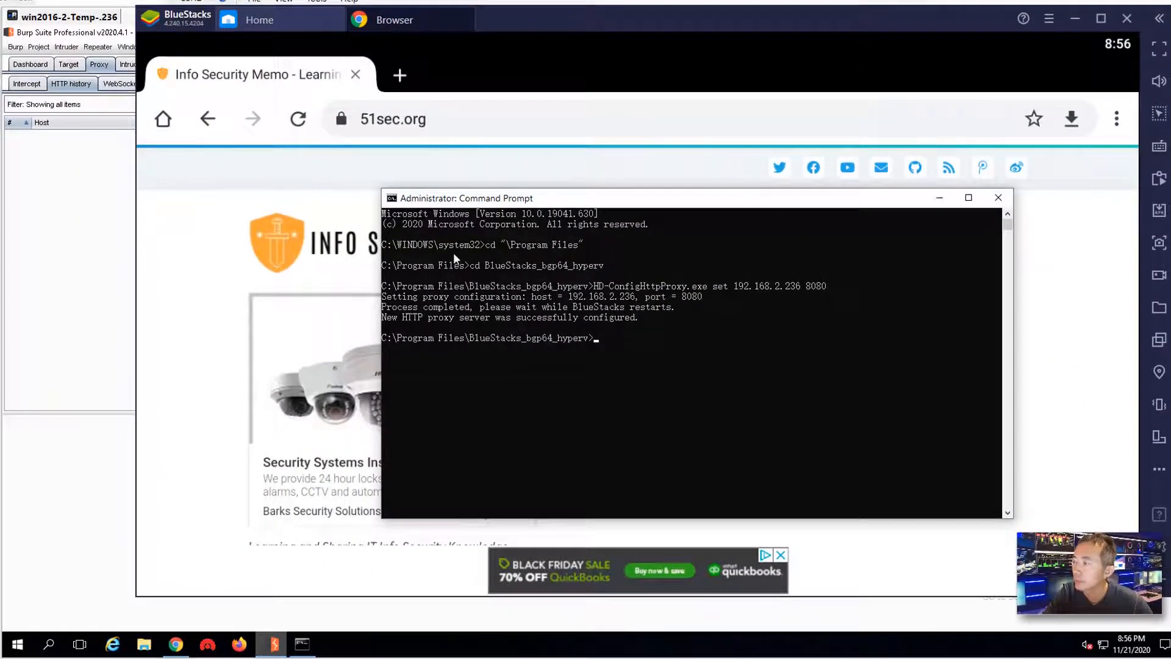
{"action": "left_click", "coordinate": [1127, 19]}
{"action": "left_click", "coordinate": [703, 317]}
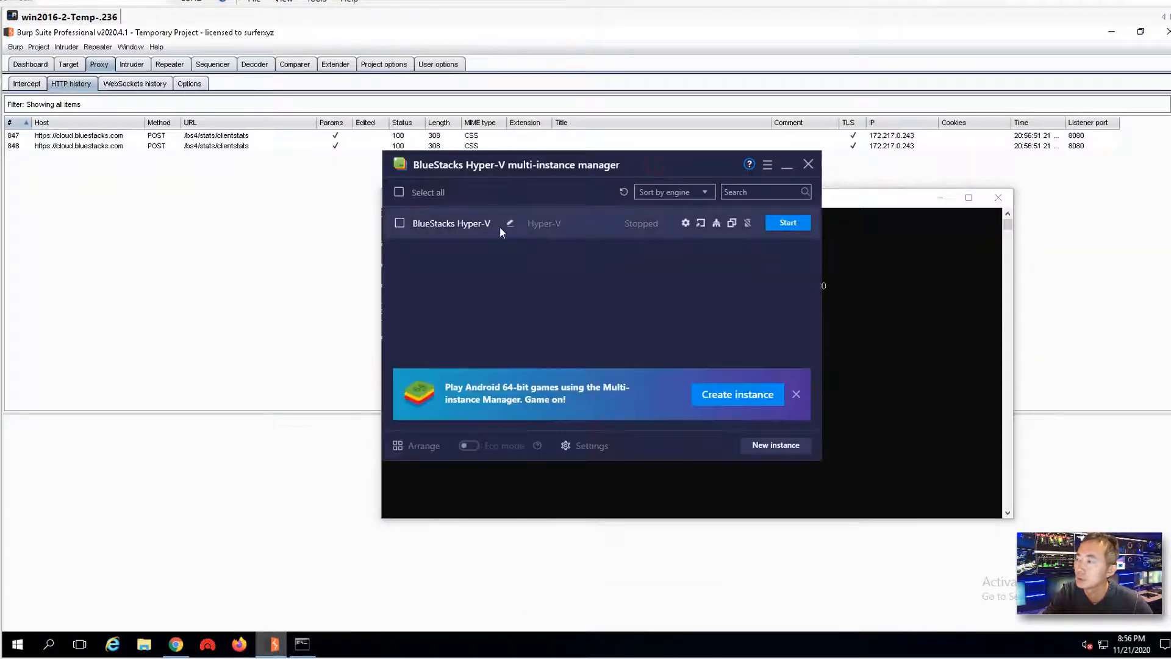
- Start the BlueStacks Hyper-V instance and close the antivirus conflict warning
{"action": "left_click", "coordinate": [788, 222]}
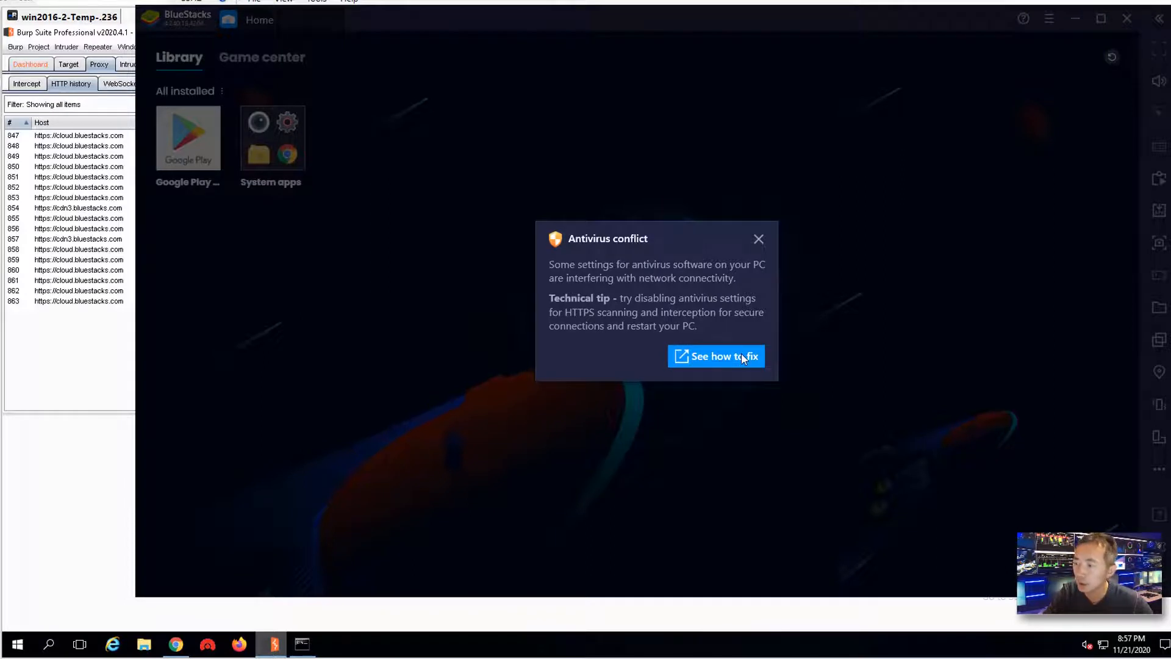
{"action": "left_click", "coordinate": [758, 239]}
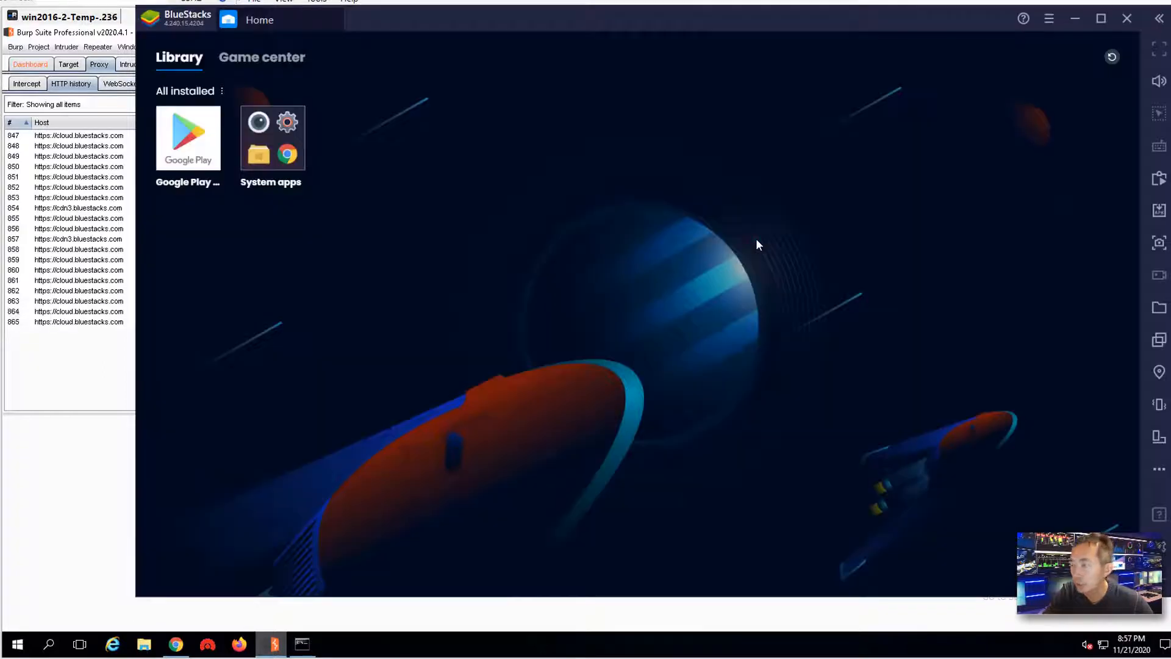
- Open 51sec.org in the Android Browser from System apps, then switch to Burp's HTTP history
{"action": "left_click", "coordinate": [285, 157]}
{"action": "left_click", "coordinate": [702, 330]}
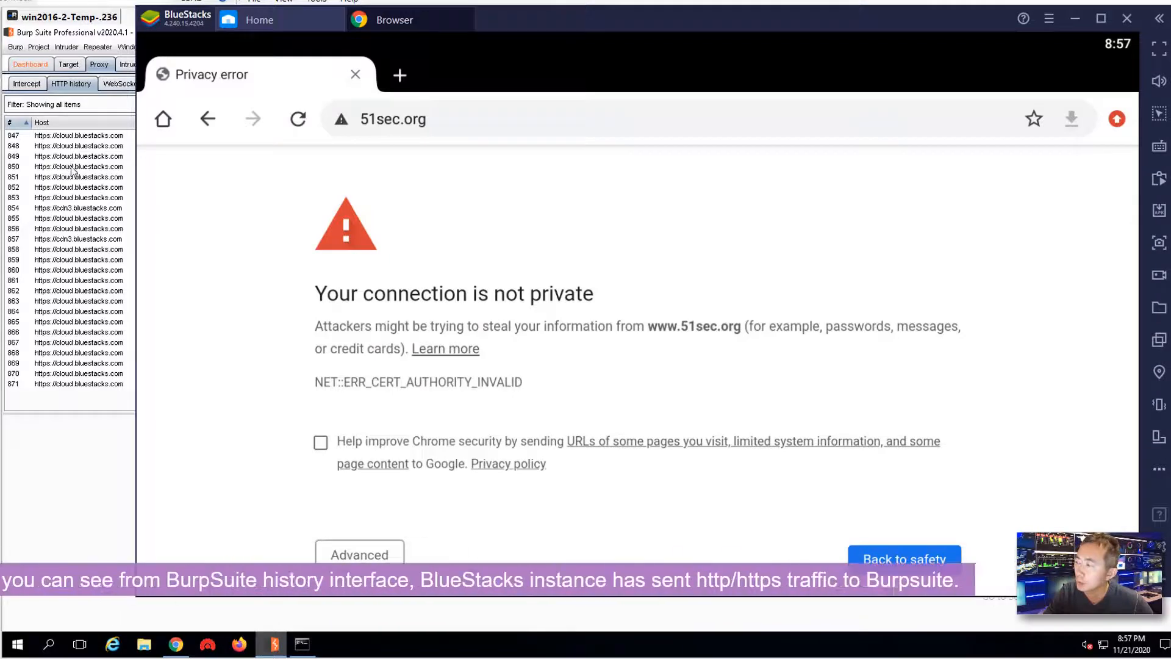
{"action": "left_click", "coordinate": [72, 165]}
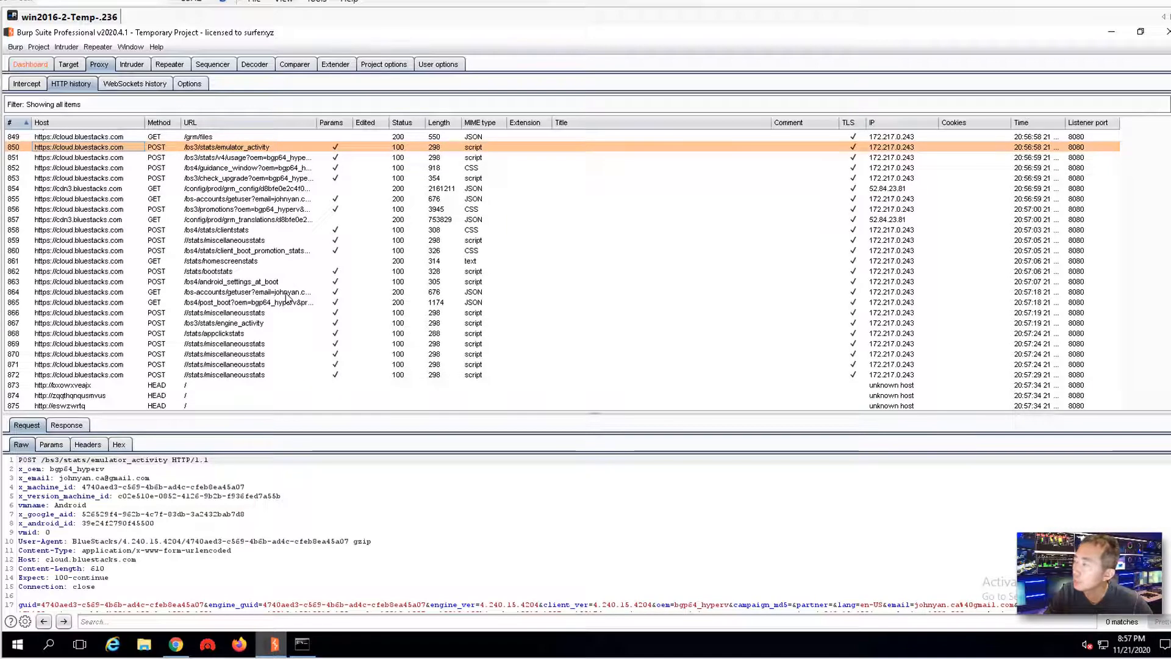
- Inspect requests 868, 870 and 873, including the HEAD request, then return to BlueStacks
{"action": "left_click", "coordinate": [242, 334]}
{"action": "left_click", "coordinate": [244, 354]}
{"action": "left_click", "coordinate": [257, 385]}
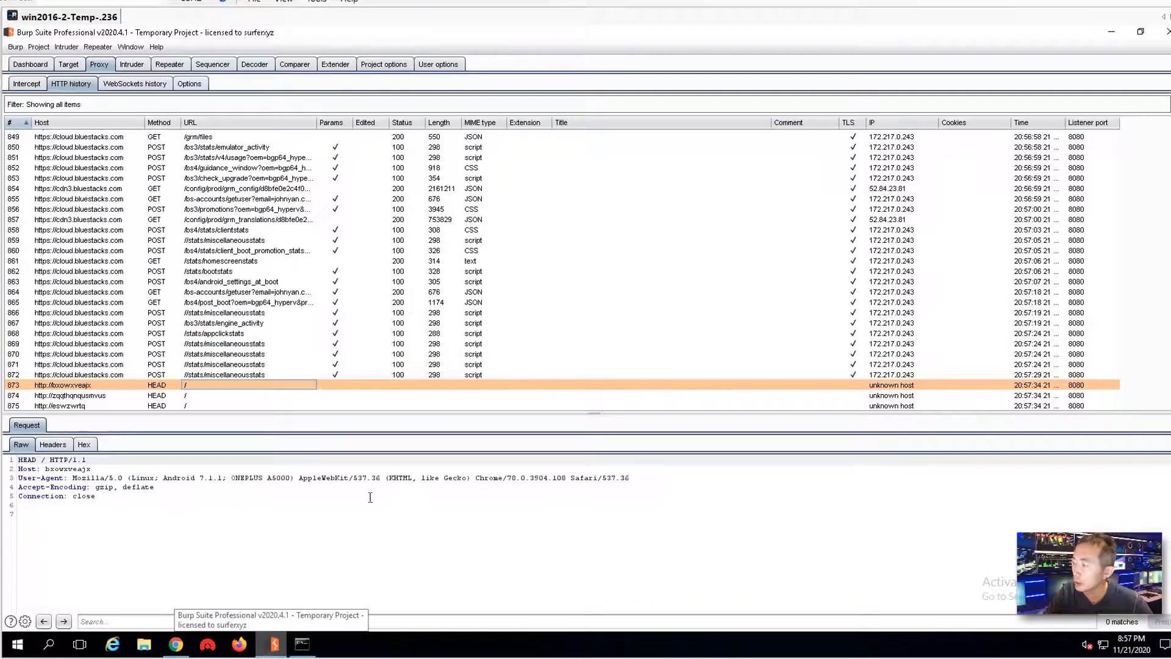
{"action": "left_click", "coordinate": [273, 643]}
{"action": "left_click", "coordinate": [273, 644]}
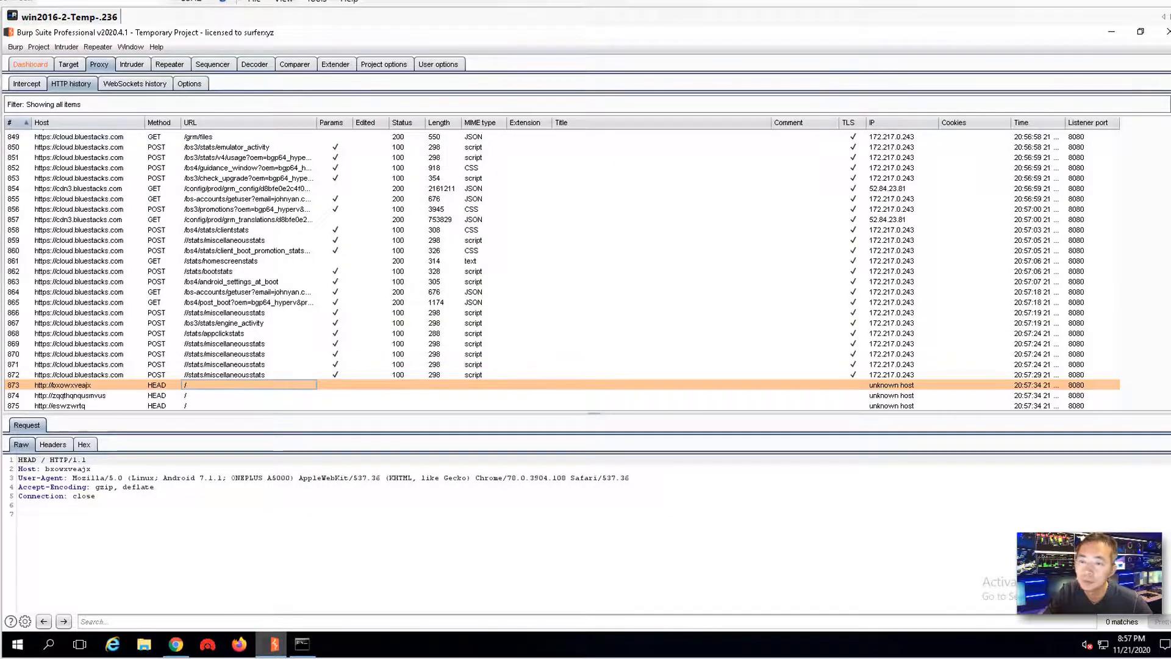
{"action": "key", "text": "alt+Tab"}
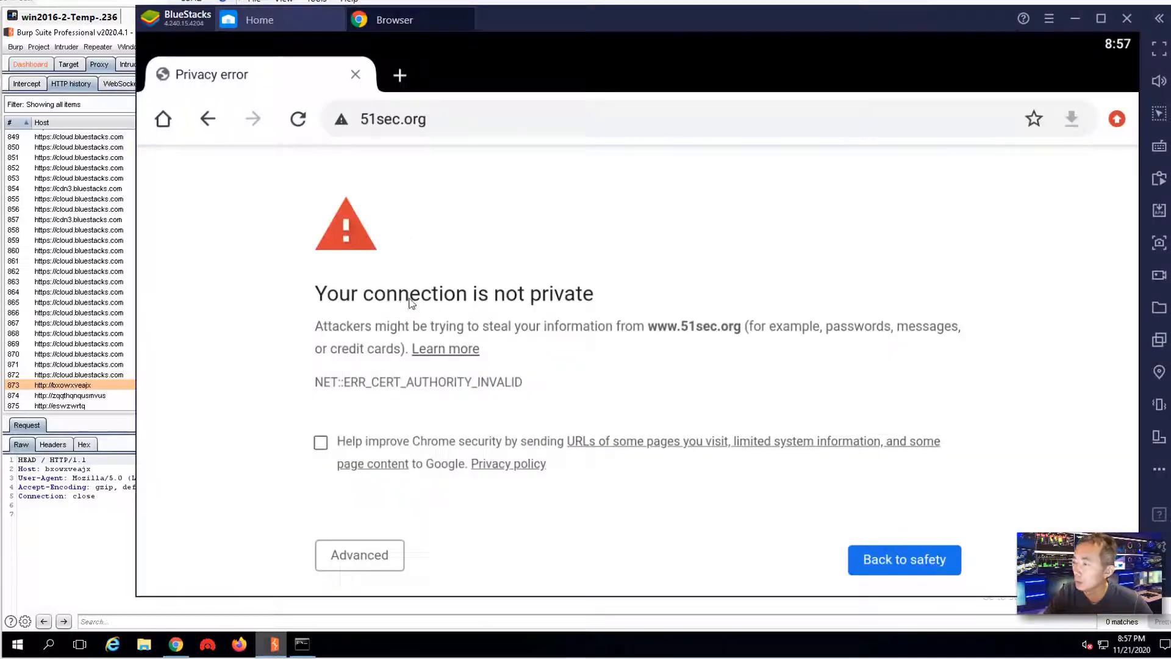
{"action": "left_click", "coordinate": [376, 555]}
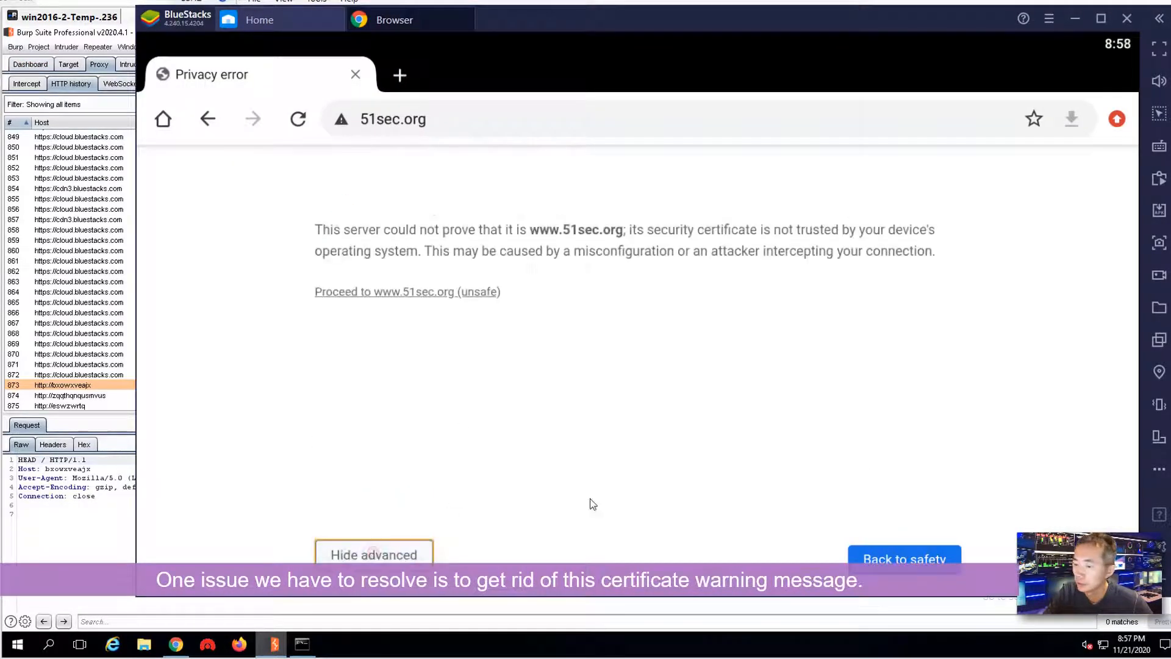
{"action": "left_click", "coordinate": [426, 291]}
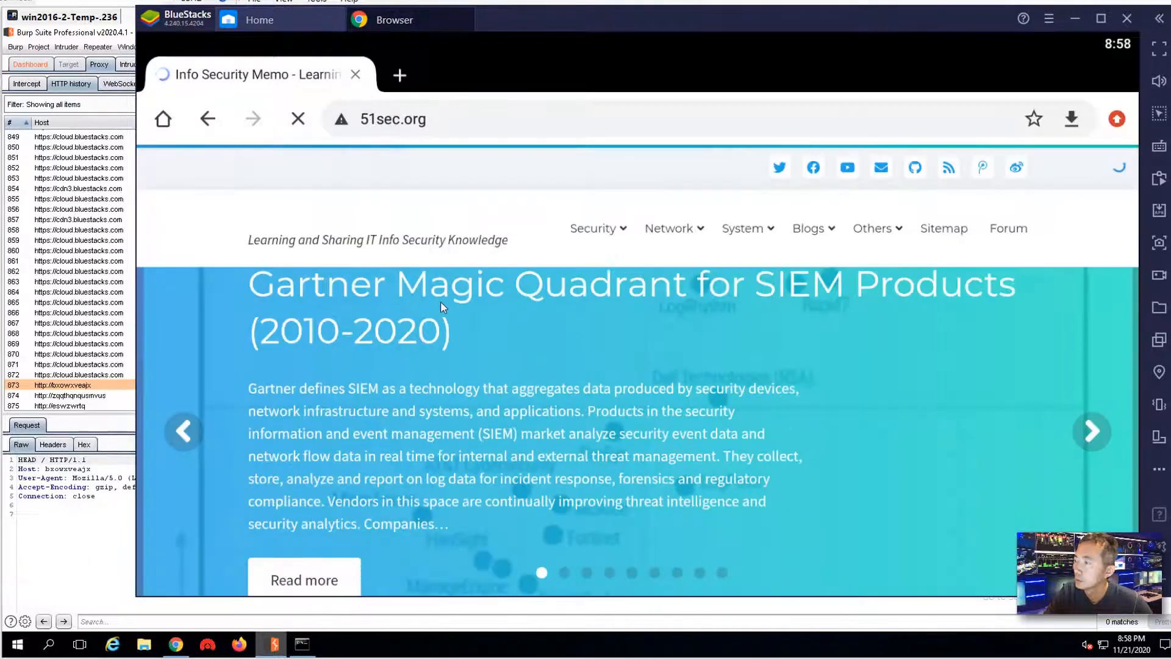
{"action": "scroll", "coordinate": [580, 387], "scroll_direction": "down", "scroll_amount": 4}
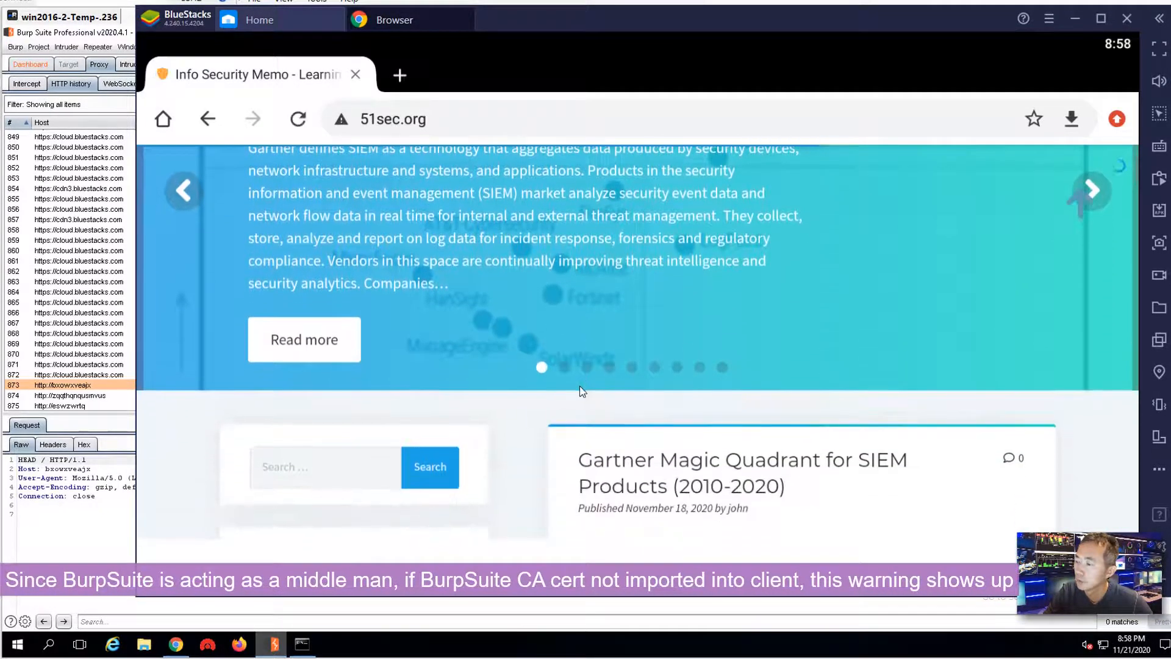
{"action": "scroll", "coordinate": [579, 391], "scroll_direction": "down", "scroll_amount": 8}
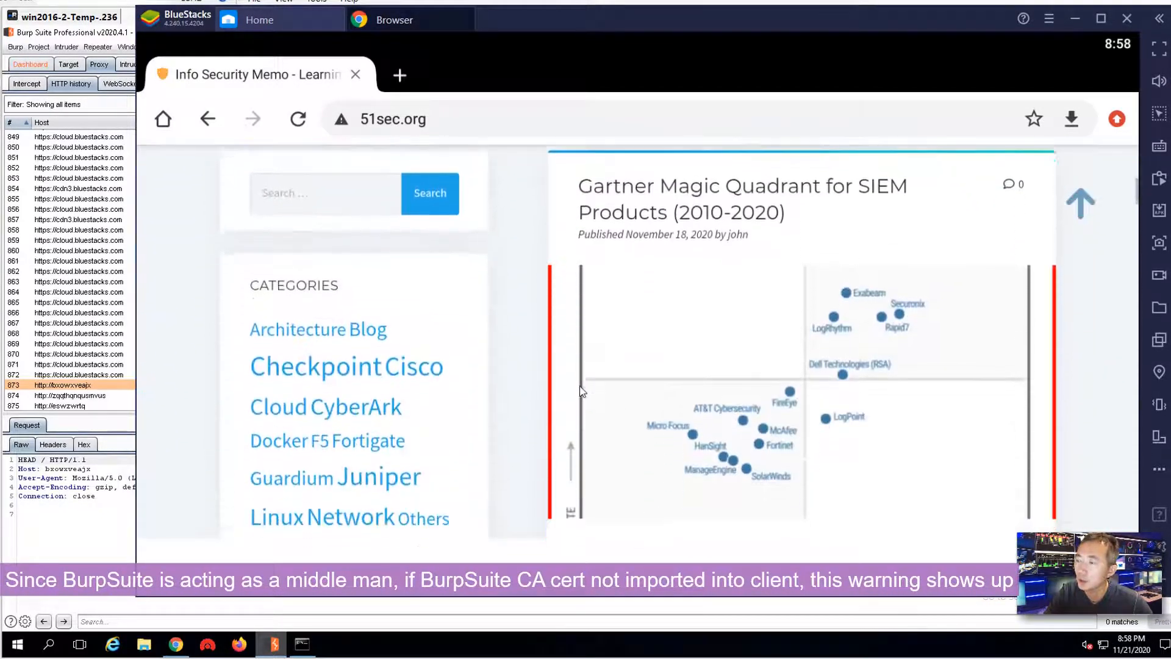
{"action": "scroll", "coordinate": [583, 391], "scroll_direction": "down", "scroll_amount": 5}
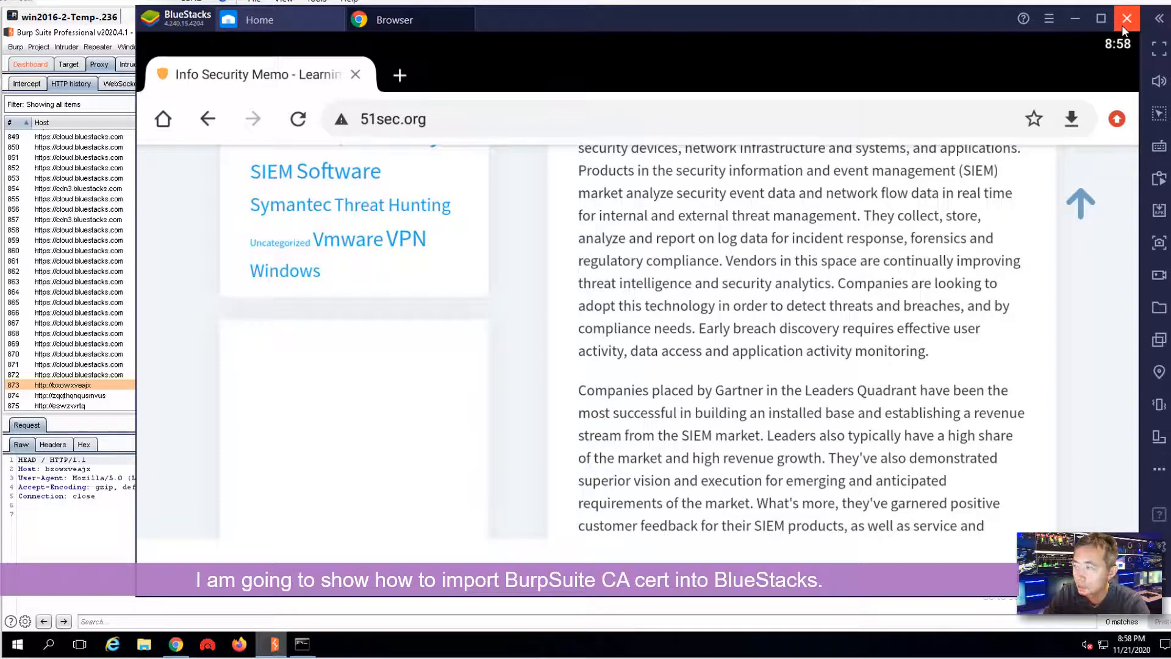
- Close the BlueStacks window, leaving Burp's HTTP history with the captured HEAD / request in view
{"action": "left_click", "coordinate": [1125, 28]}
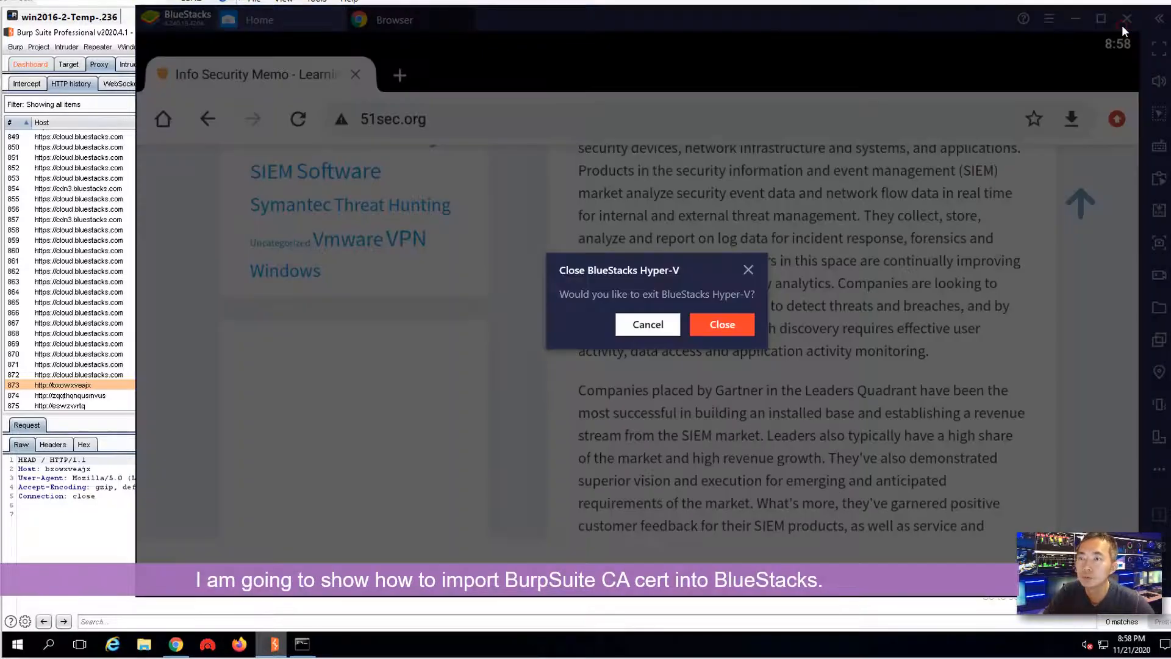
{"action": "left_click", "coordinate": [727, 327]}
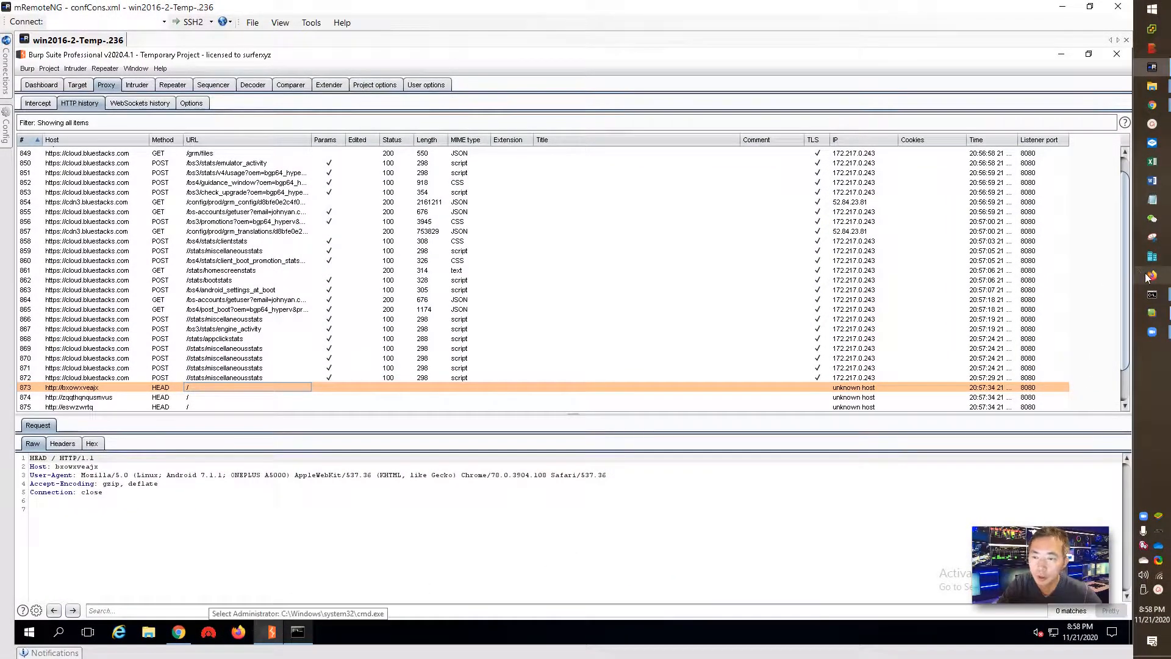
{"action": "mouse_move", "coordinate": [1153, 318]}
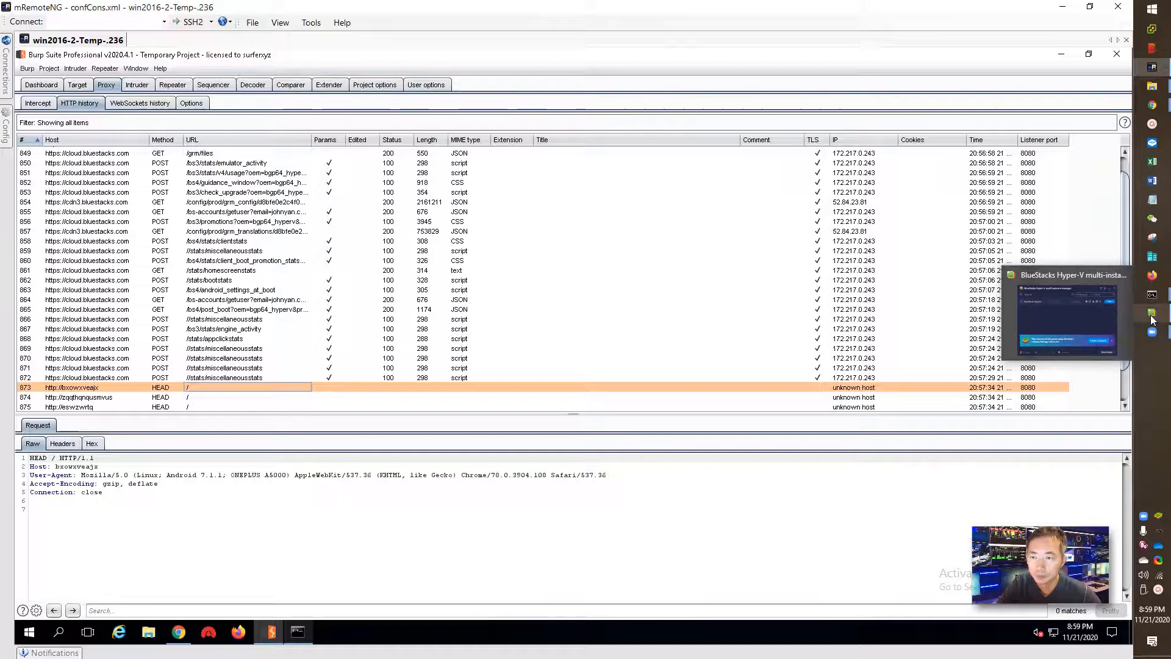
- Create a fresh Hyper-V instance with High settings: 4 CPU cores and 4 GB RAM
{"action": "left_click", "coordinate": [1153, 318]}
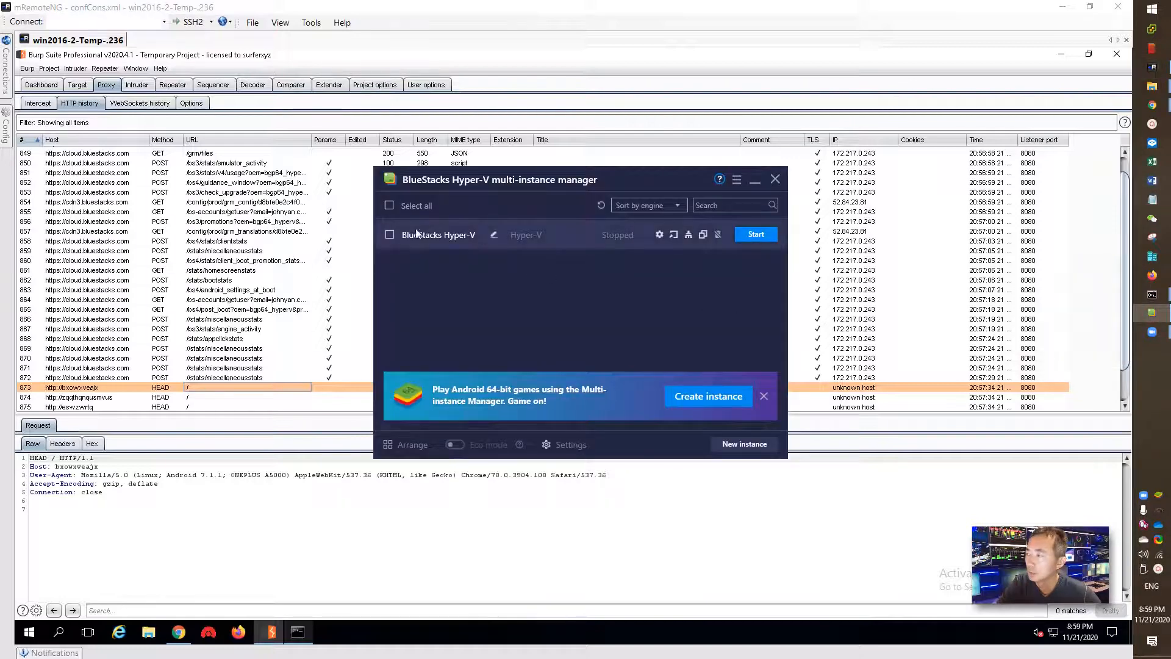
{"action": "left_click", "coordinate": [389, 235]}
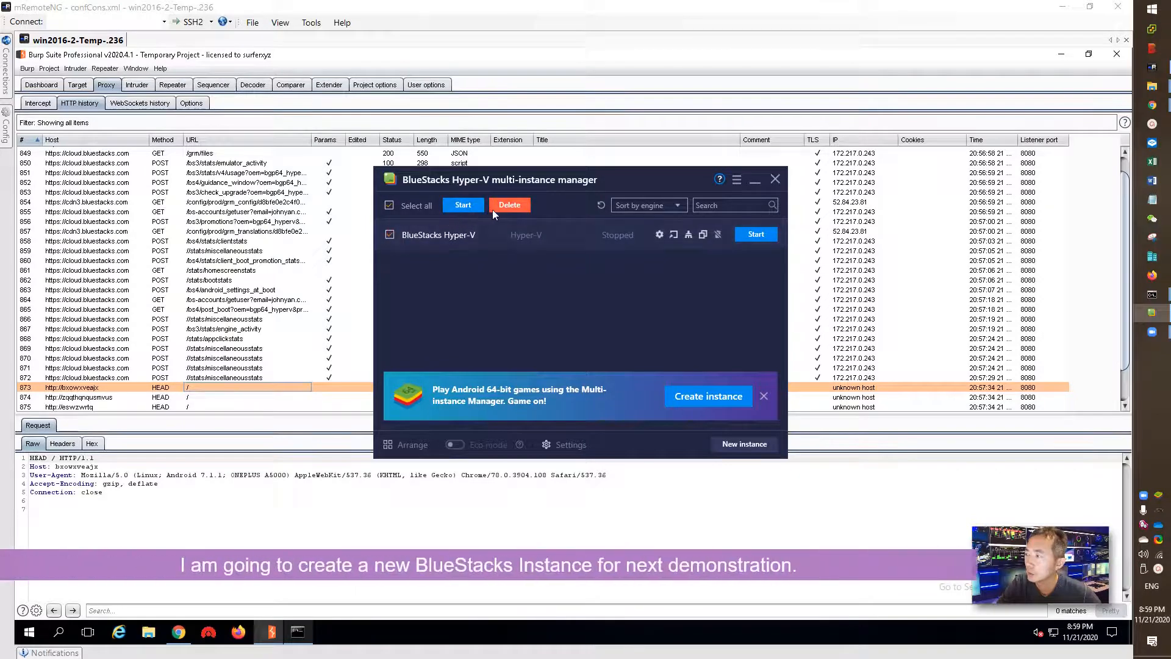
{"action": "left_click", "coordinate": [742, 397]}
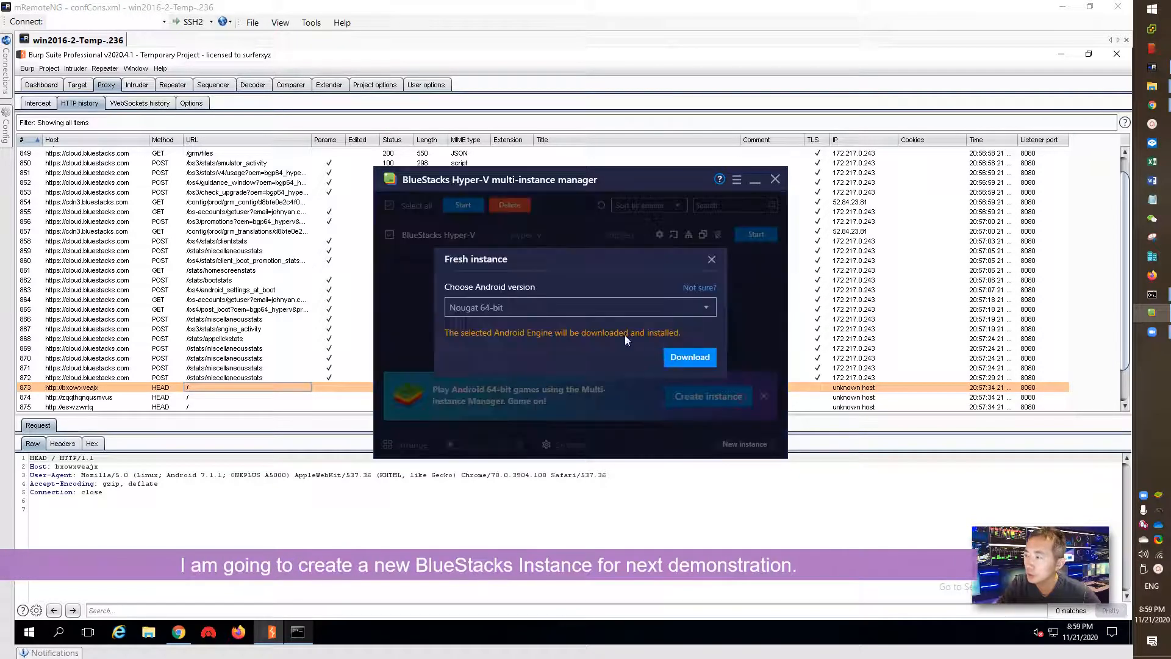
{"action": "left_click", "coordinate": [536, 303]}
{"action": "left_click", "coordinate": [533, 326]}
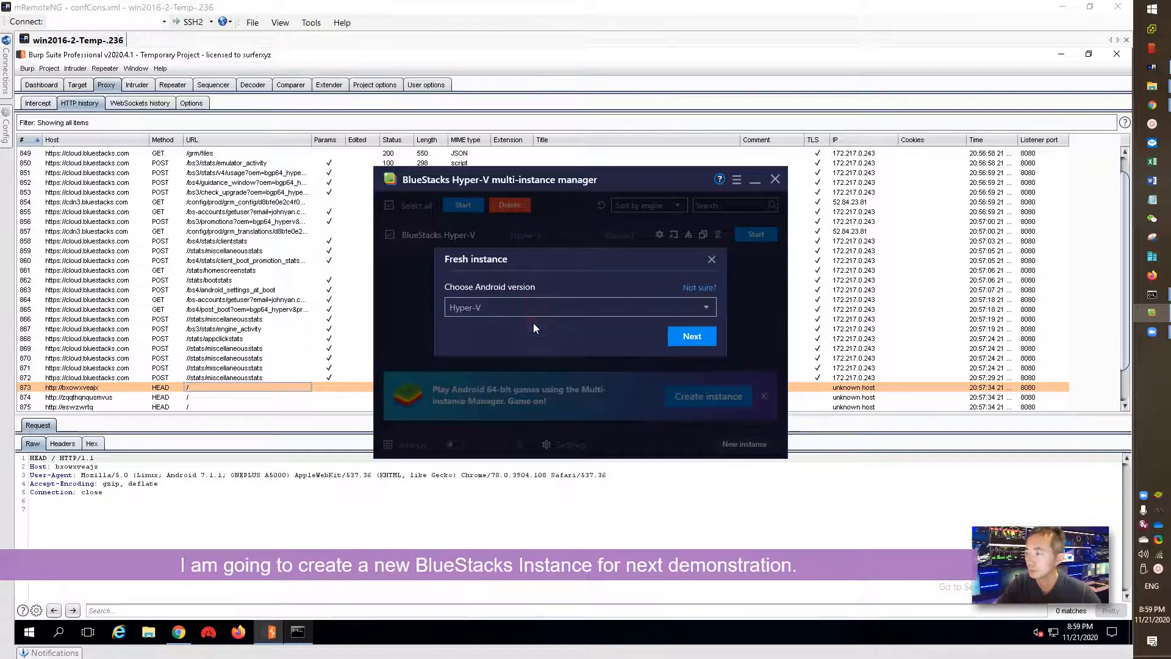
{"action": "left_click", "coordinate": [678, 337]}
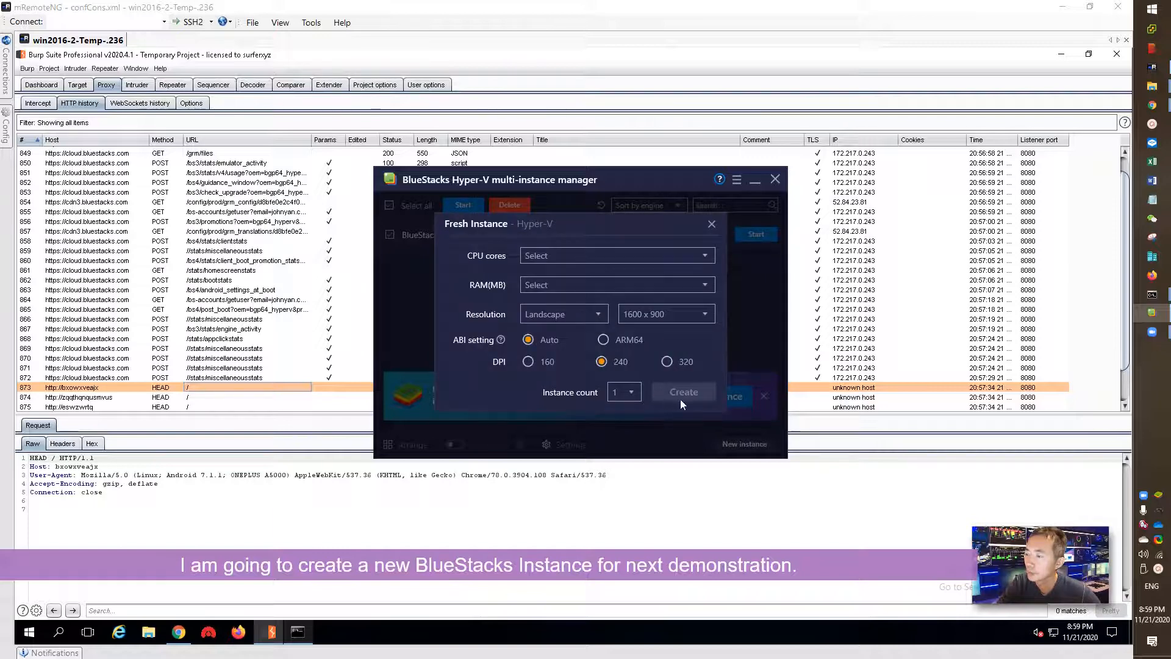
{"action": "left_click", "coordinate": [567, 263]}
{"action": "left_click", "coordinate": [566, 275]}
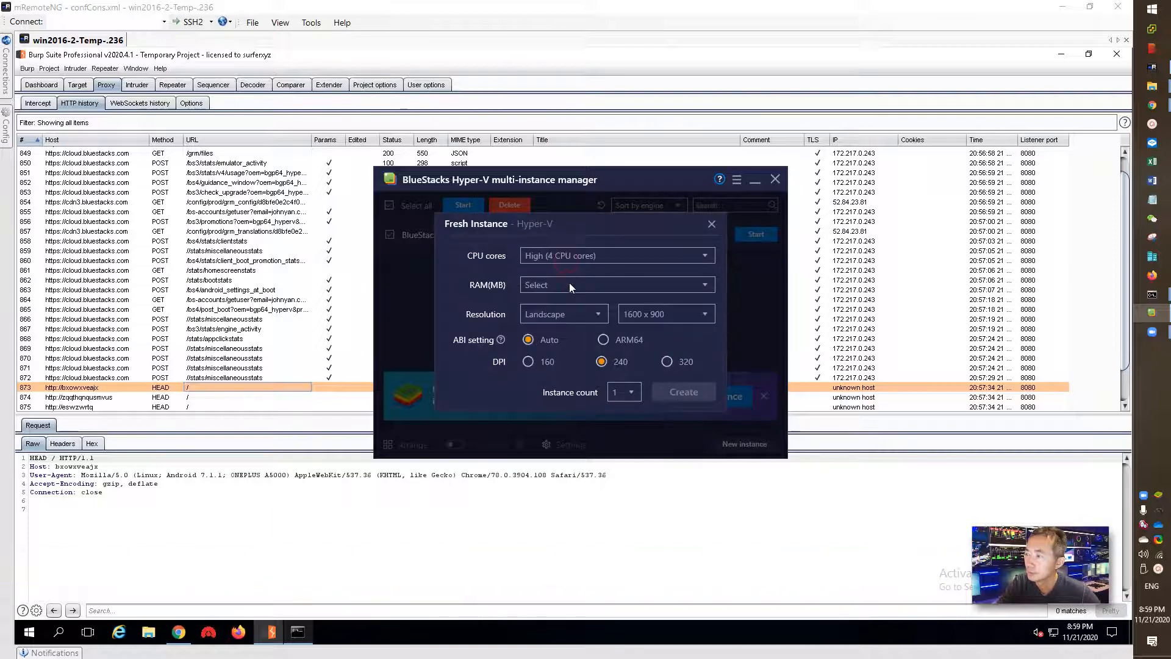
{"action": "left_click", "coordinate": [569, 284]}
{"action": "left_click", "coordinate": [569, 302]}
{"action": "left_click", "coordinate": [683, 392]}
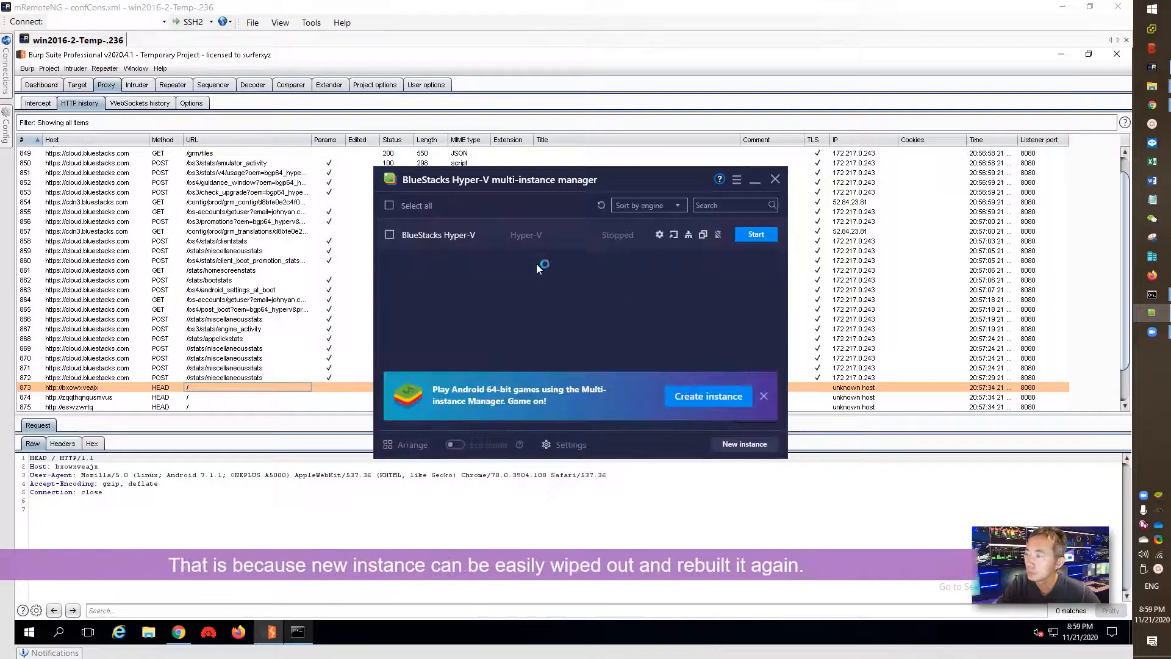
- Rename the new instance to 'test vm' and start it
{"action": "left_click", "coordinate": [493, 266]}
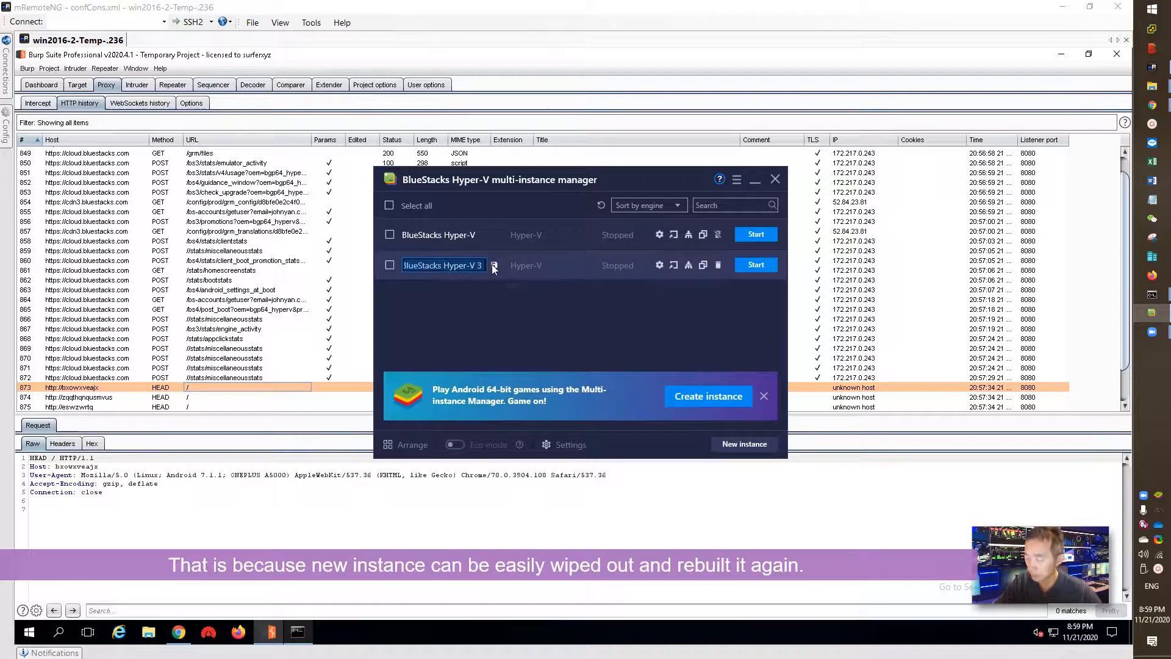
{"action": "type", "text": "test vm"}
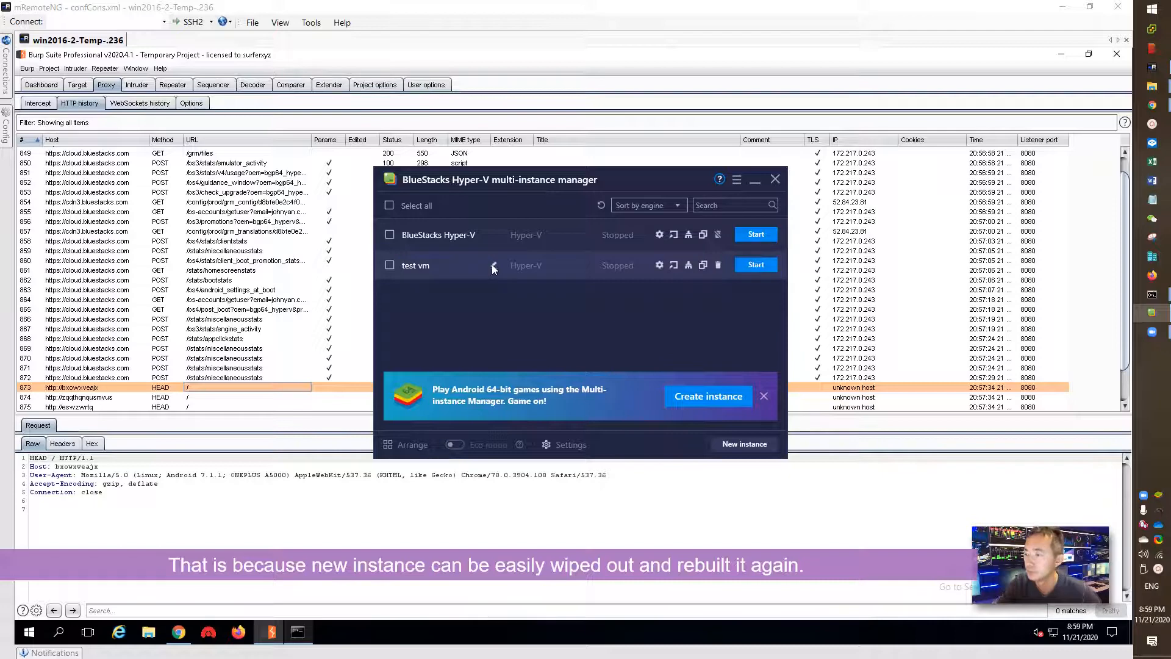
{"action": "key", "text": "Return"}
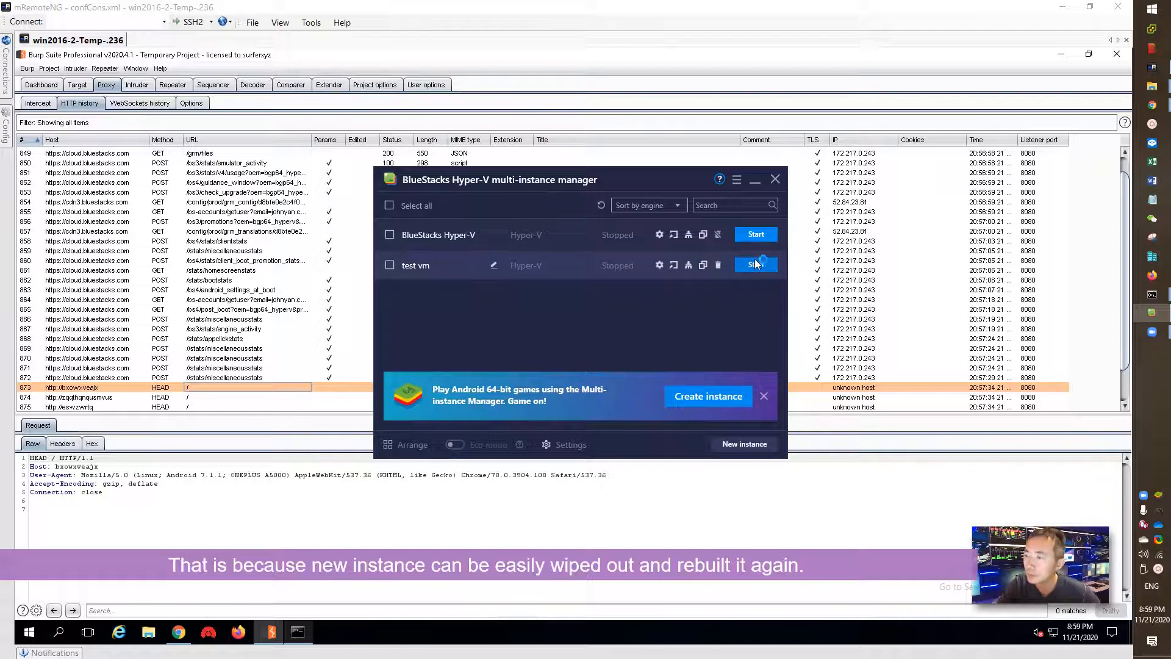
{"action": "left_click", "coordinate": [756, 264]}
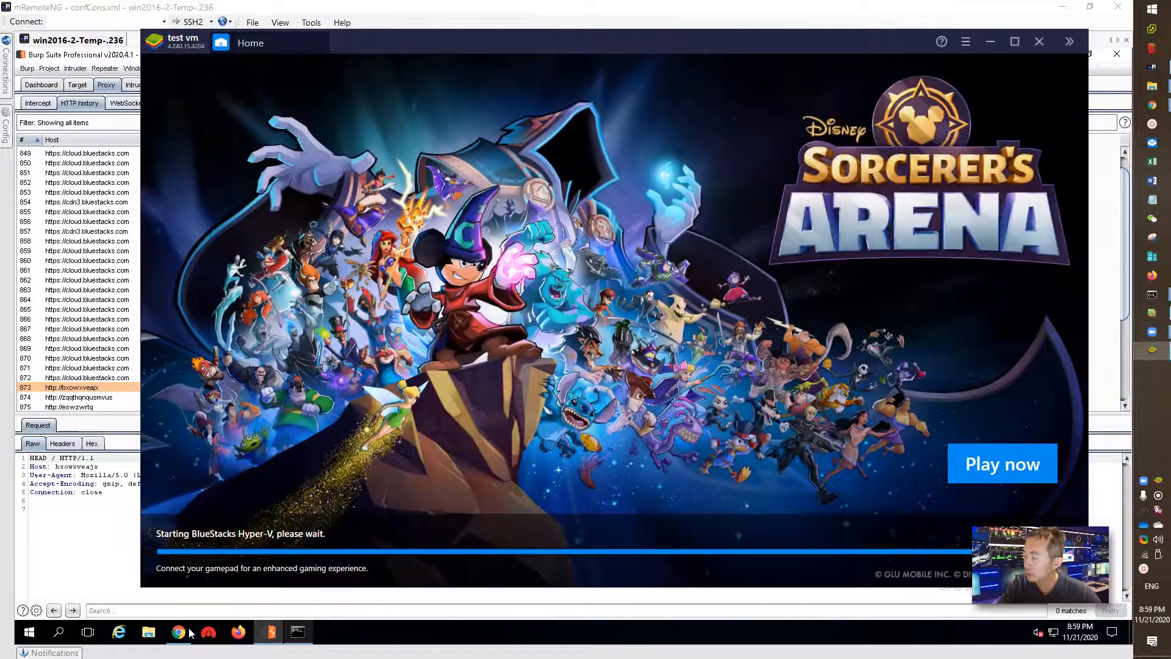
- Download the CA Certificate from Burp's welcome page in Chrome and keep it as cacert (1).der
{"action": "left_click", "coordinate": [190, 631]}
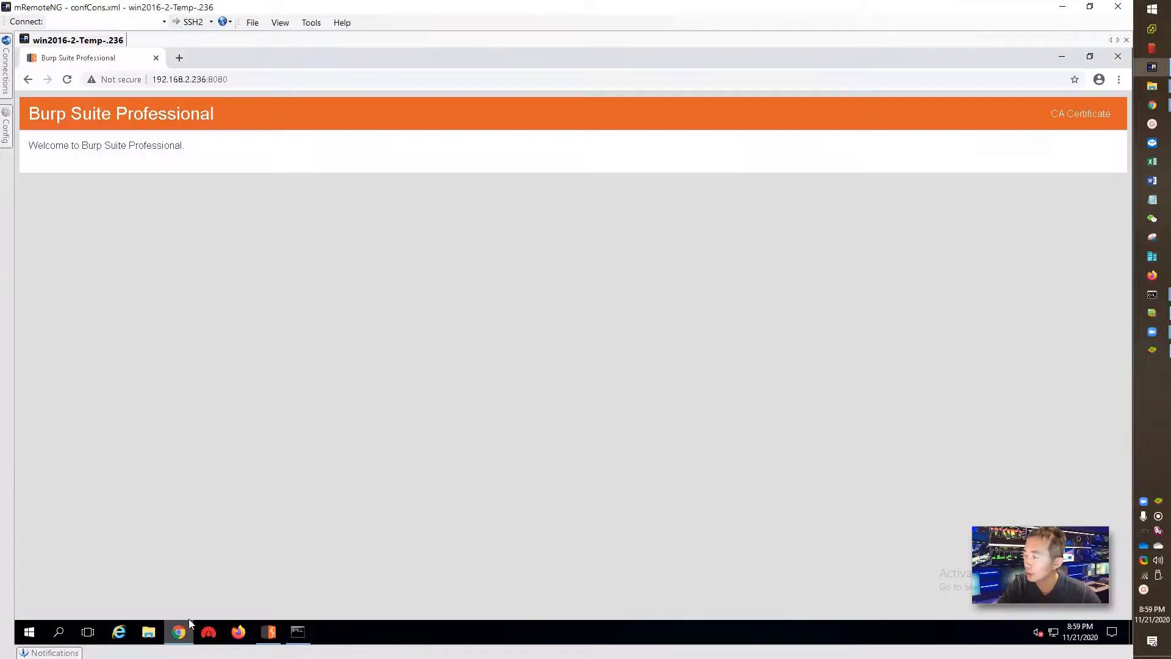
{"action": "left_click", "coordinate": [1070, 117]}
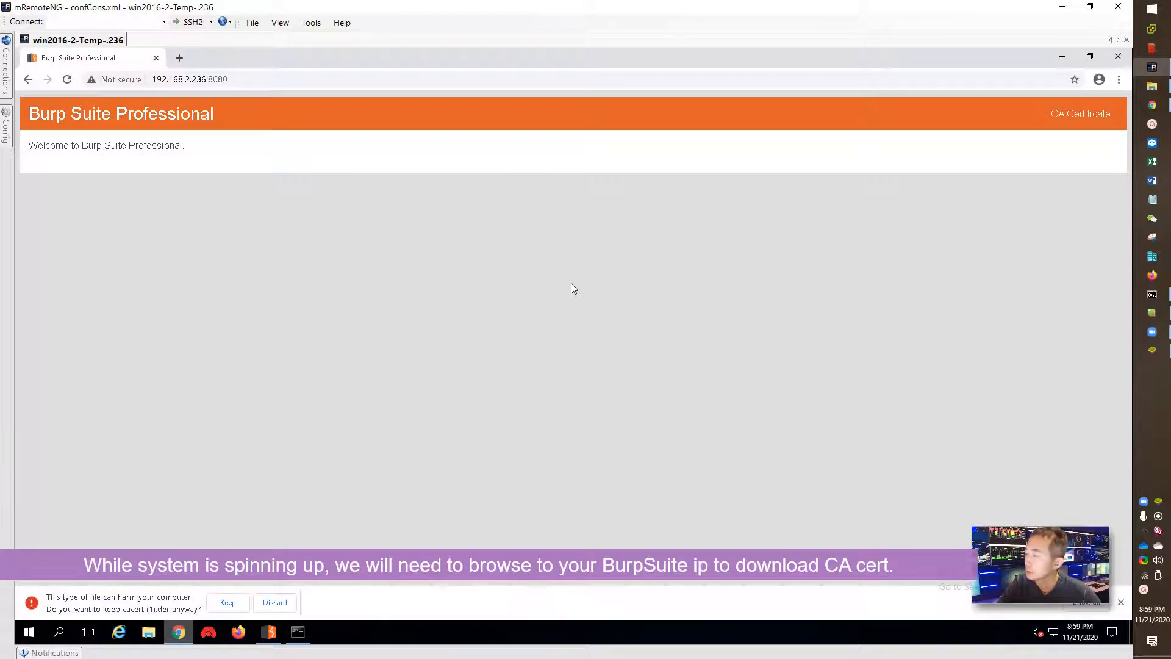
{"action": "left_click", "coordinate": [228, 602]}
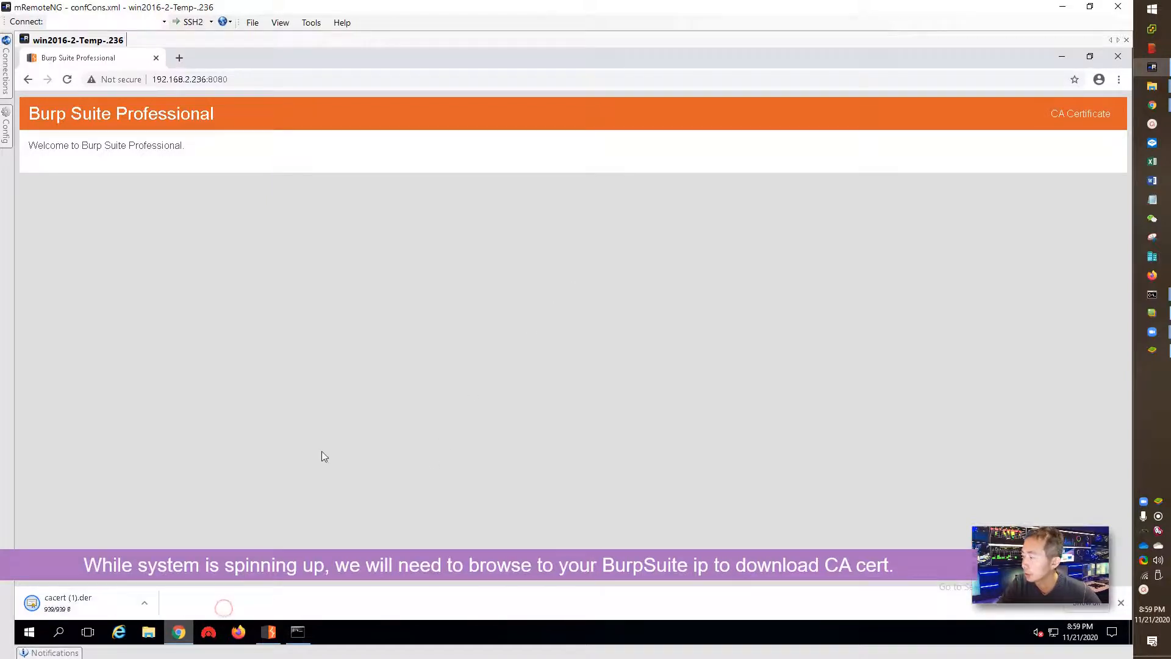
{"action": "left_click", "coordinate": [147, 601]}
- In the Downloads folder, change cacert (1).der's extension from der to cer
{"action": "left_click", "coordinate": [221, 561]}
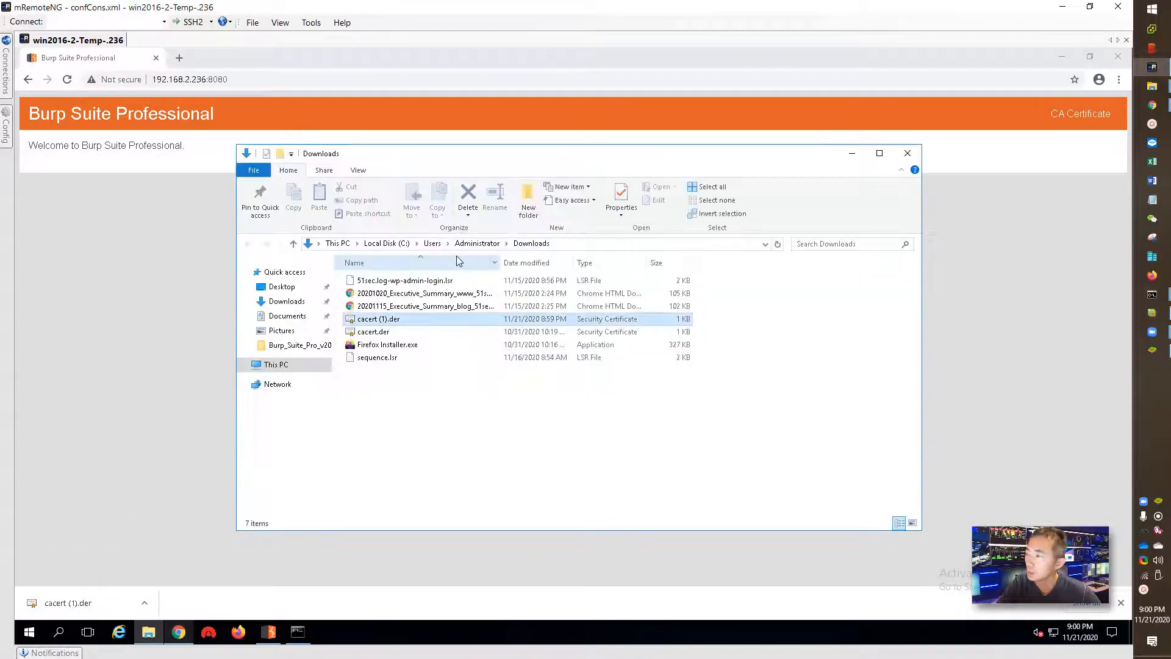
{"action": "left_click", "coordinate": [394, 320]}
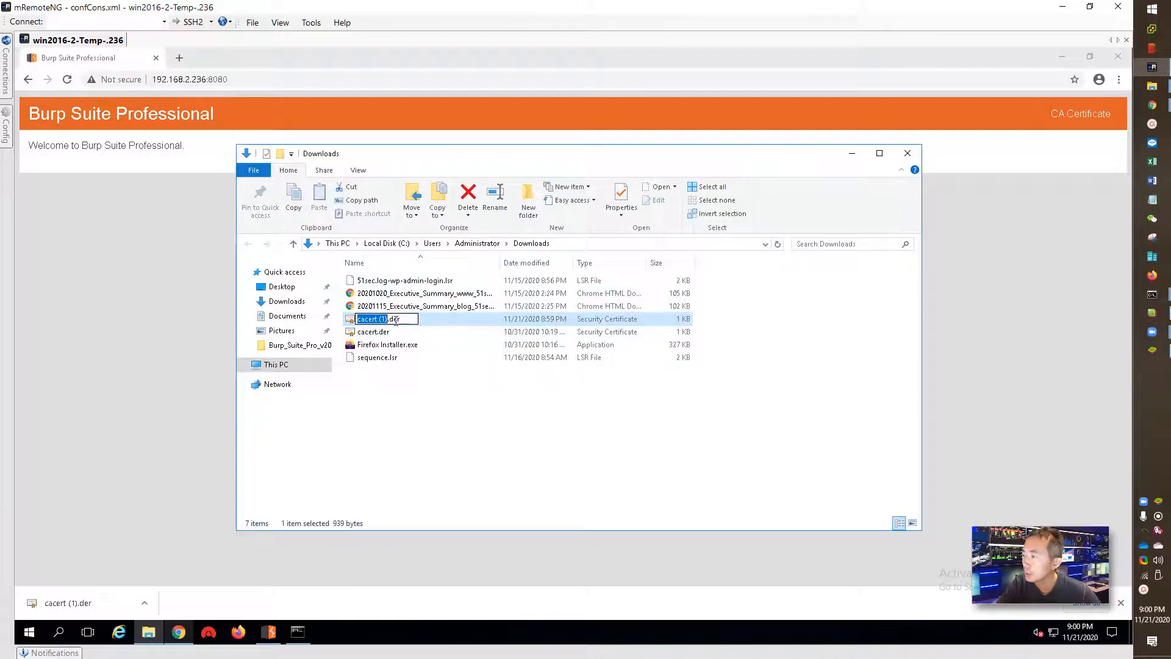
{"action": "left_click_drag", "start_coordinate": [401, 319], "coordinate": [390, 326]}
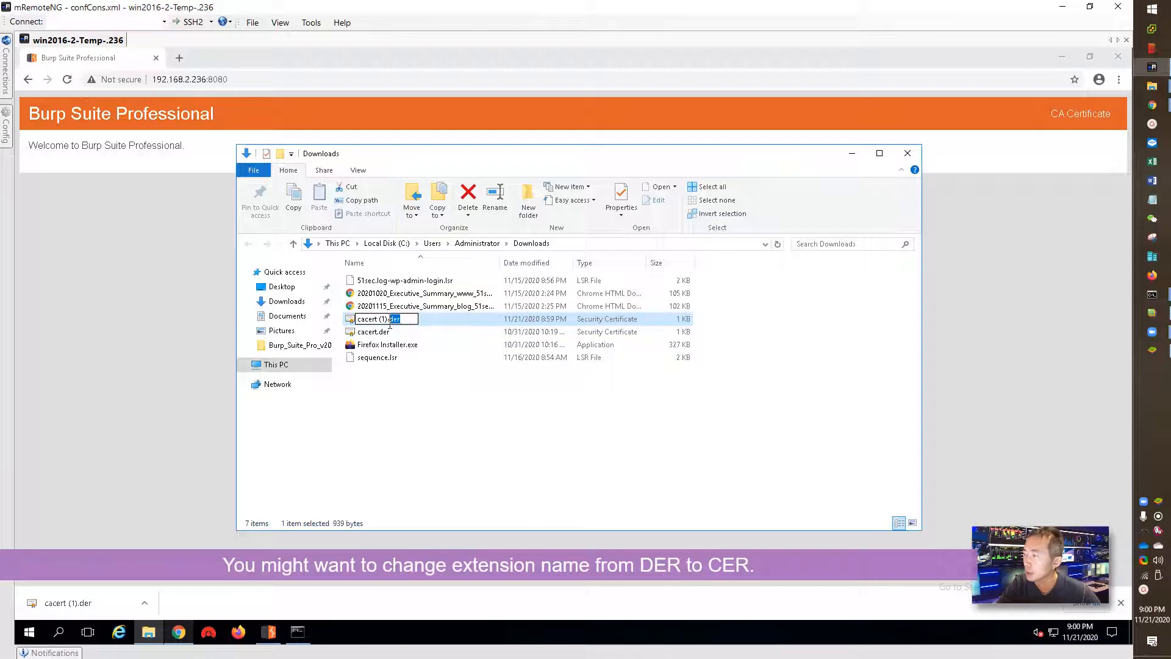
{"action": "type", "text": "cer"}
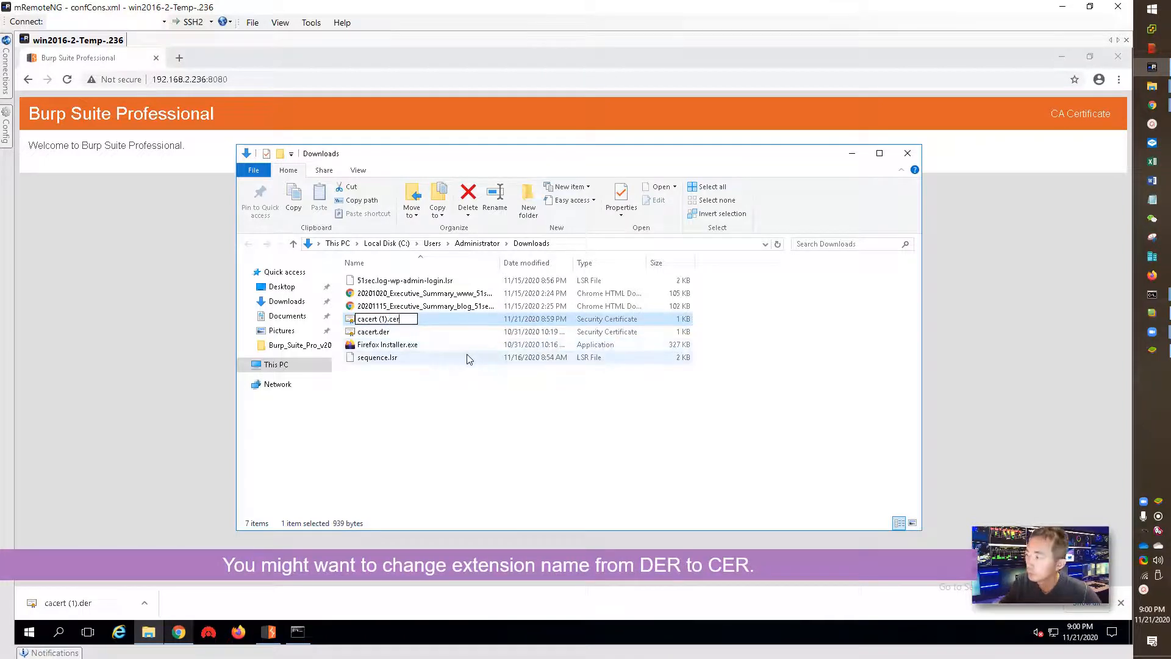
{"action": "left_click", "coordinate": [467, 353]}
{"action": "left_click", "coordinate": [629, 346]}
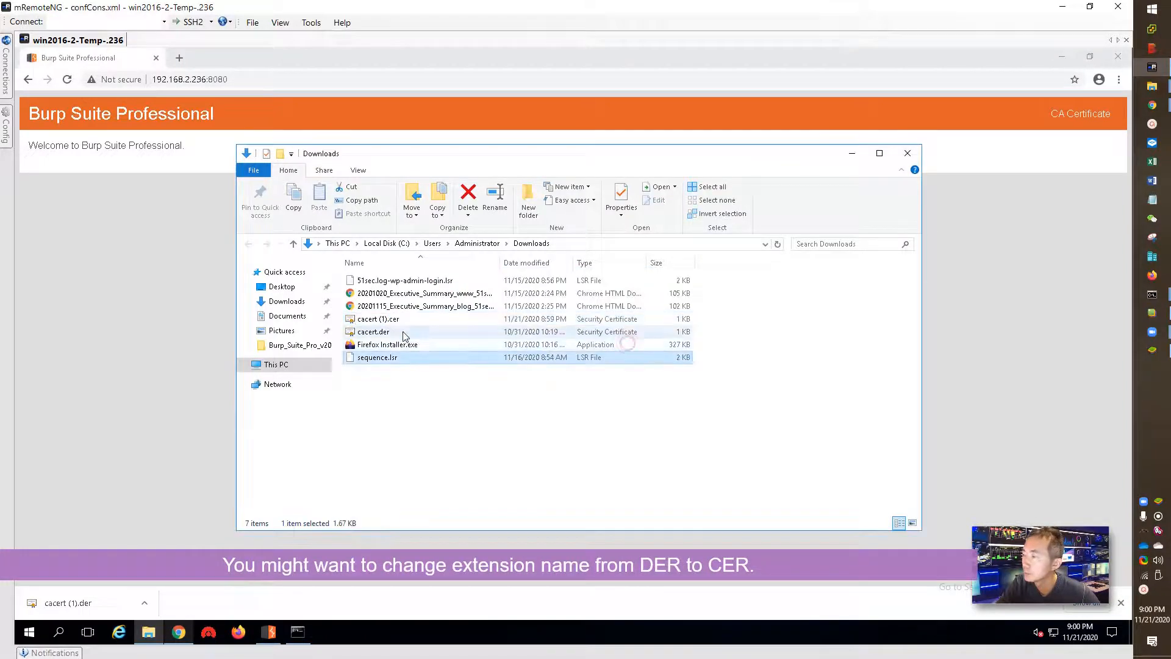
- Permanently delete the old cacert.der file
{"action": "left_click", "coordinate": [396, 331]}
{"action": "key", "text": "shift+Delete"}
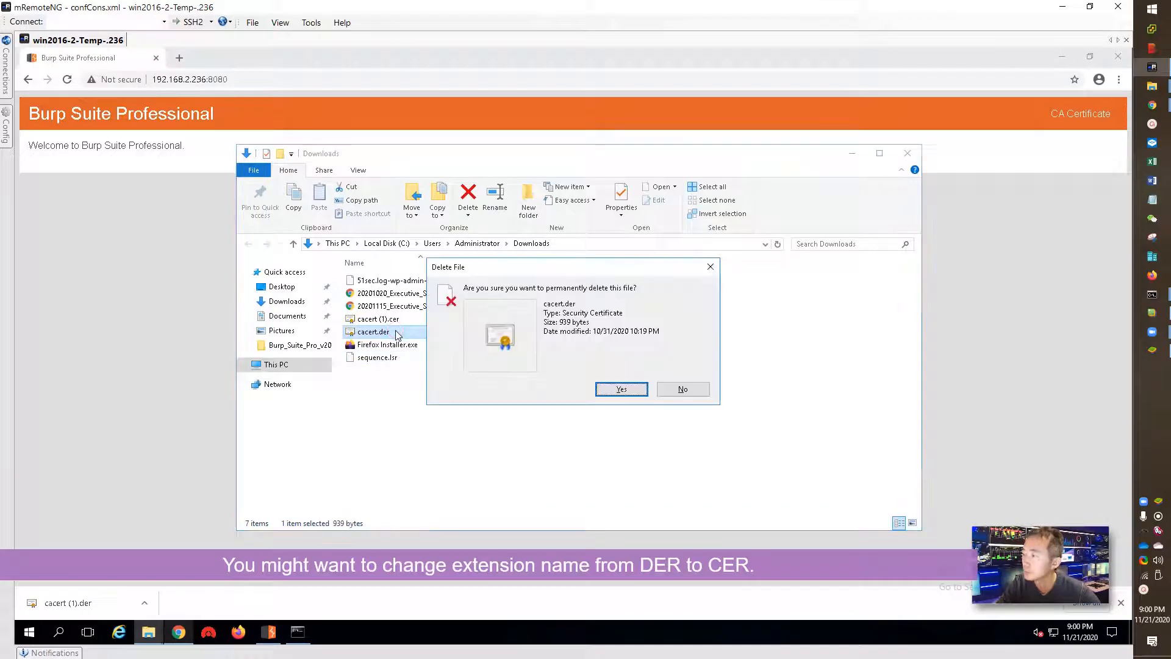
{"action": "left_click", "coordinate": [620, 390]}
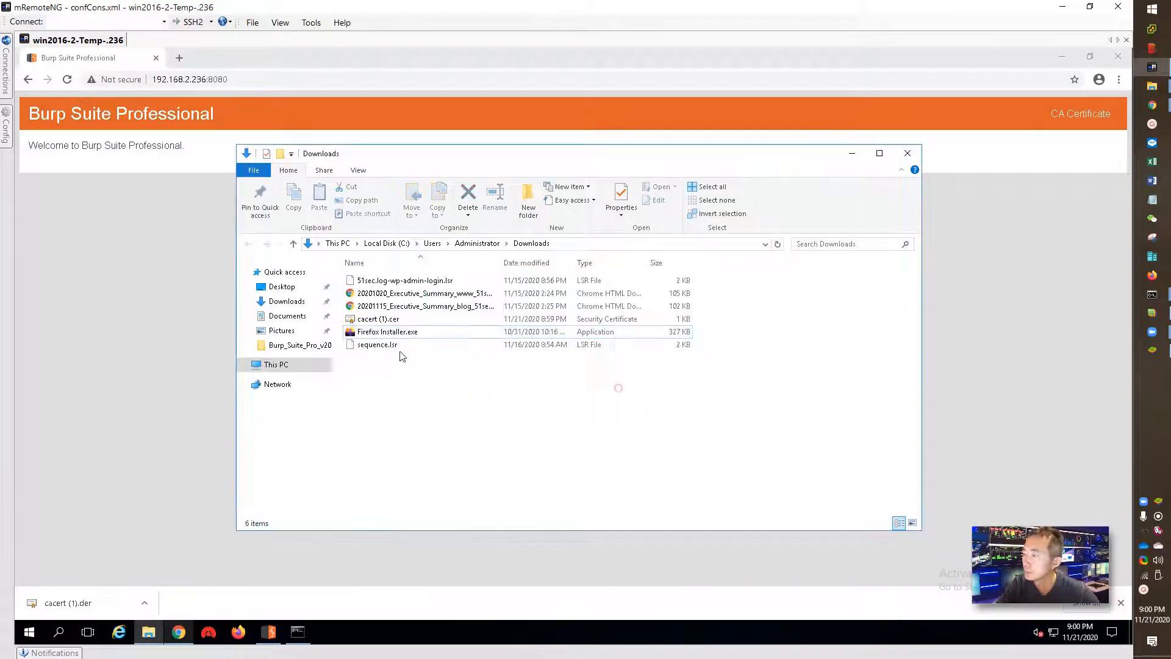
- Rename the certificate to cert.cer, then close Explorer and minimize Chrome
{"action": "left_click", "coordinate": [384, 320]}
{"action": "left_click", "coordinate": [388, 322]}
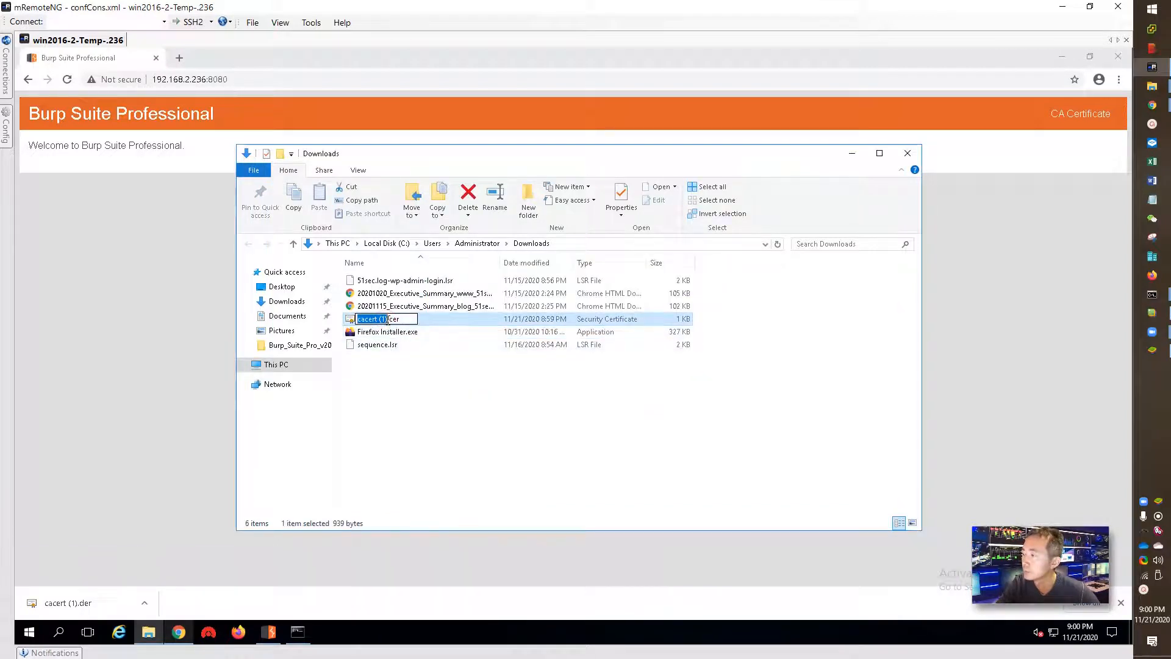
{"action": "type", "text": "c"}
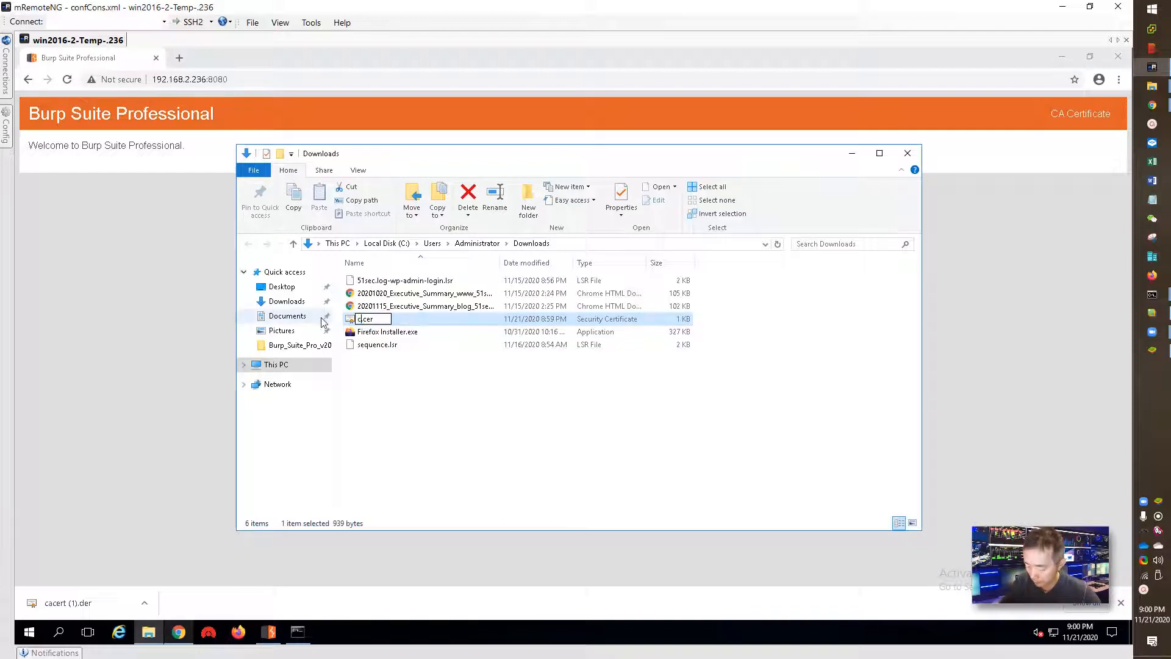
{"action": "left_click", "coordinate": [408, 381]}
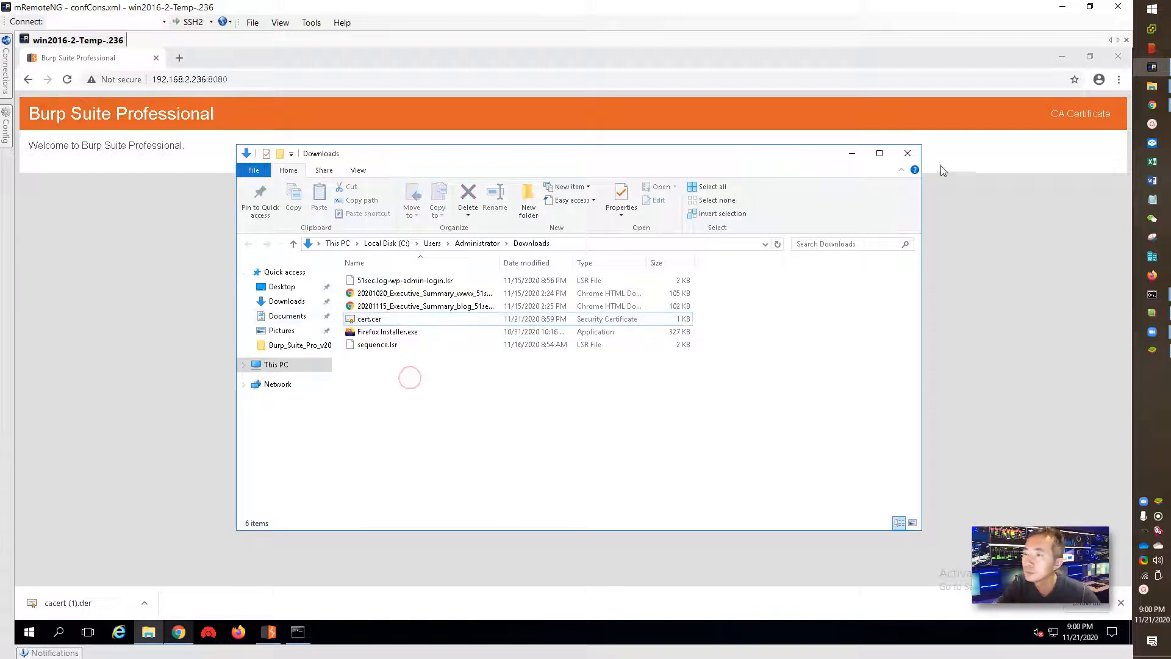
{"action": "left_click", "coordinate": [907, 155]}
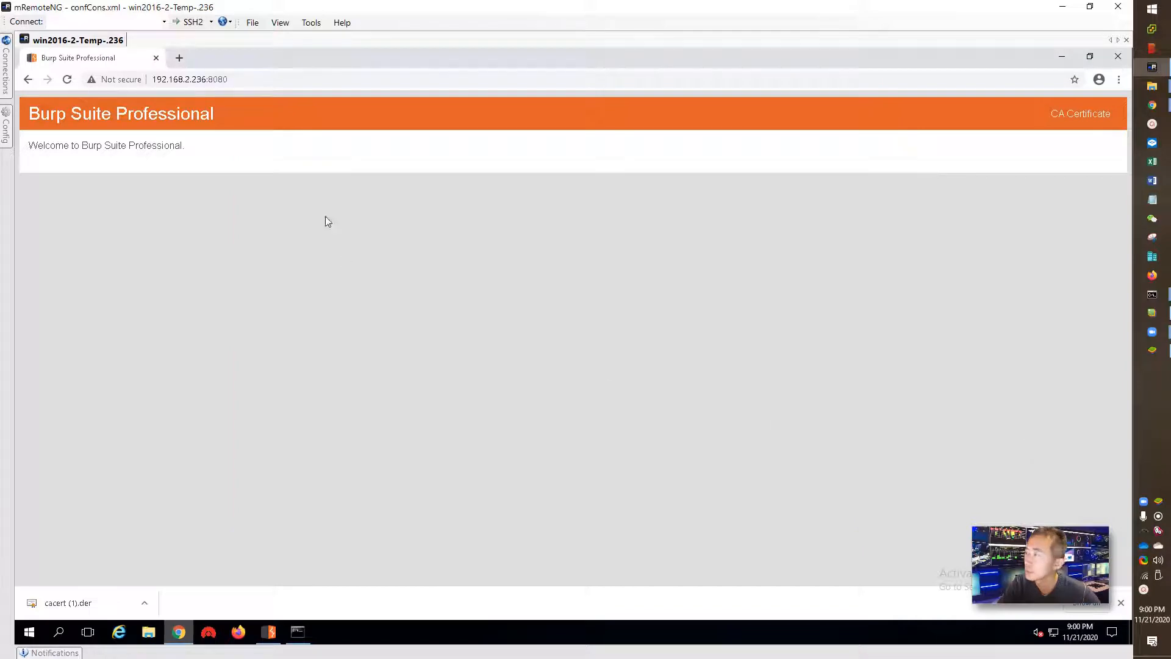
{"action": "left_click", "coordinate": [1062, 56]}
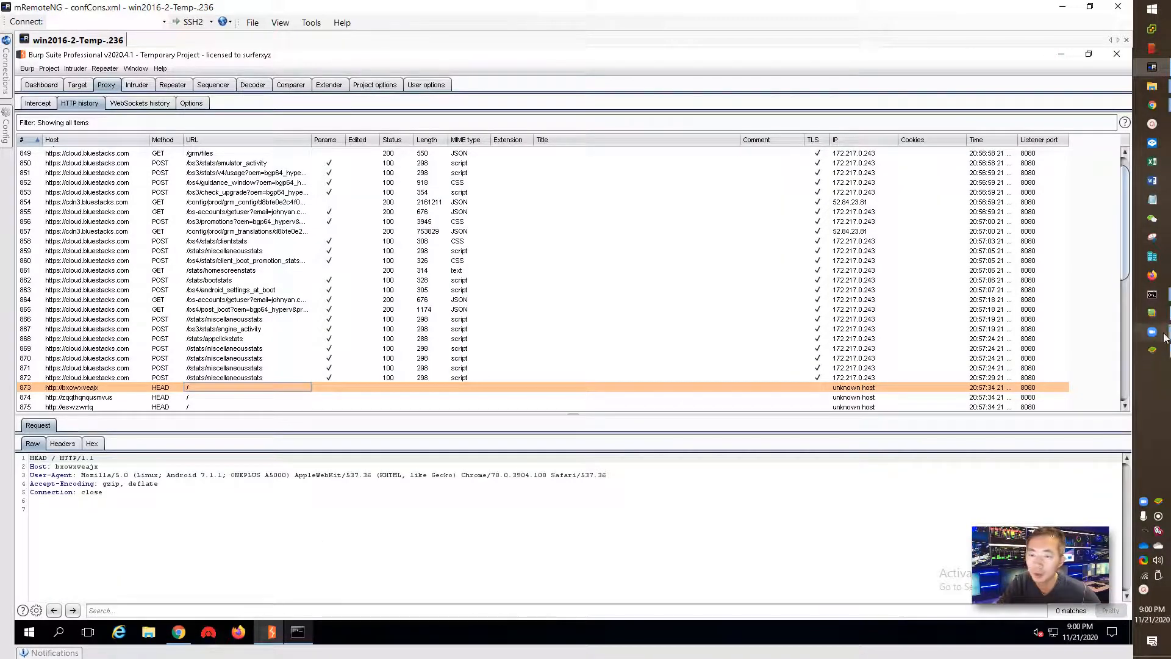
- In the test vm instance, go to System apps > Media Manager and choose Import From Windows
{"action": "left_click", "coordinate": [1152, 349]}
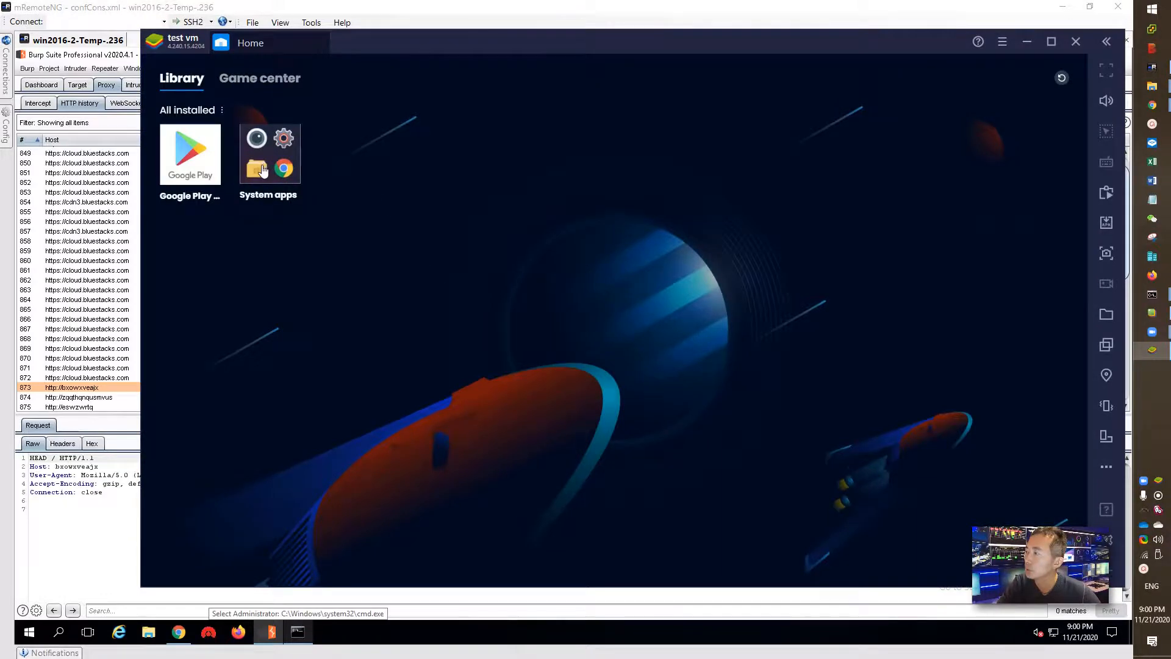
{"action": "left_click", "coordinate": [263, 170]}
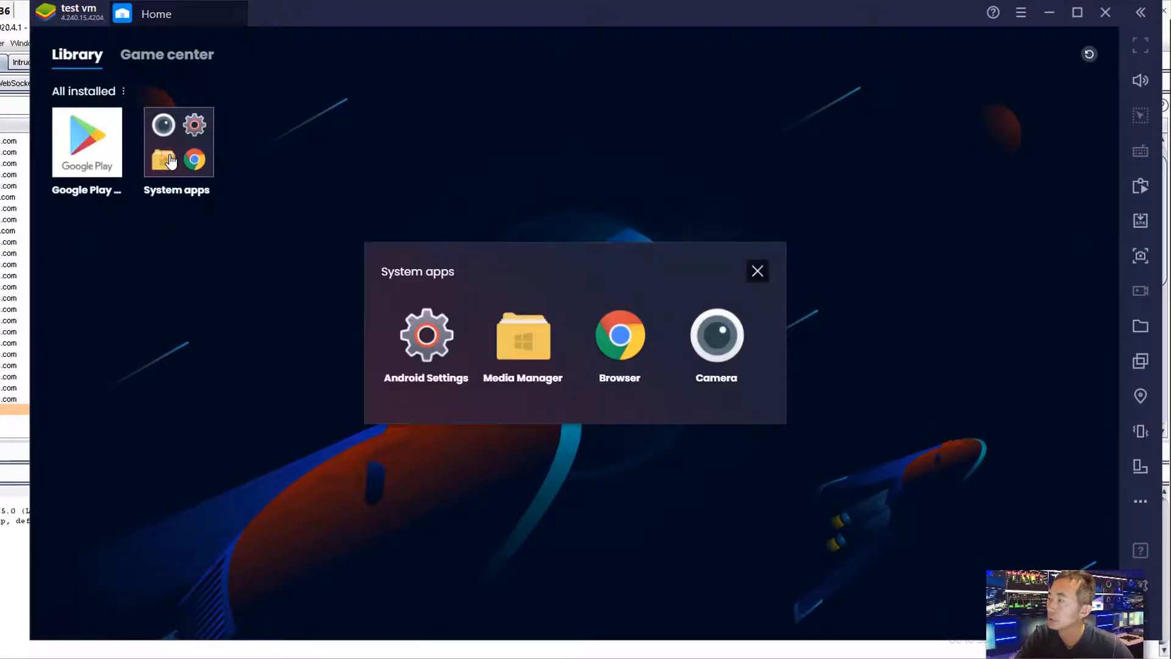
{"action": "left_click", "coordinate": [534, 351]}
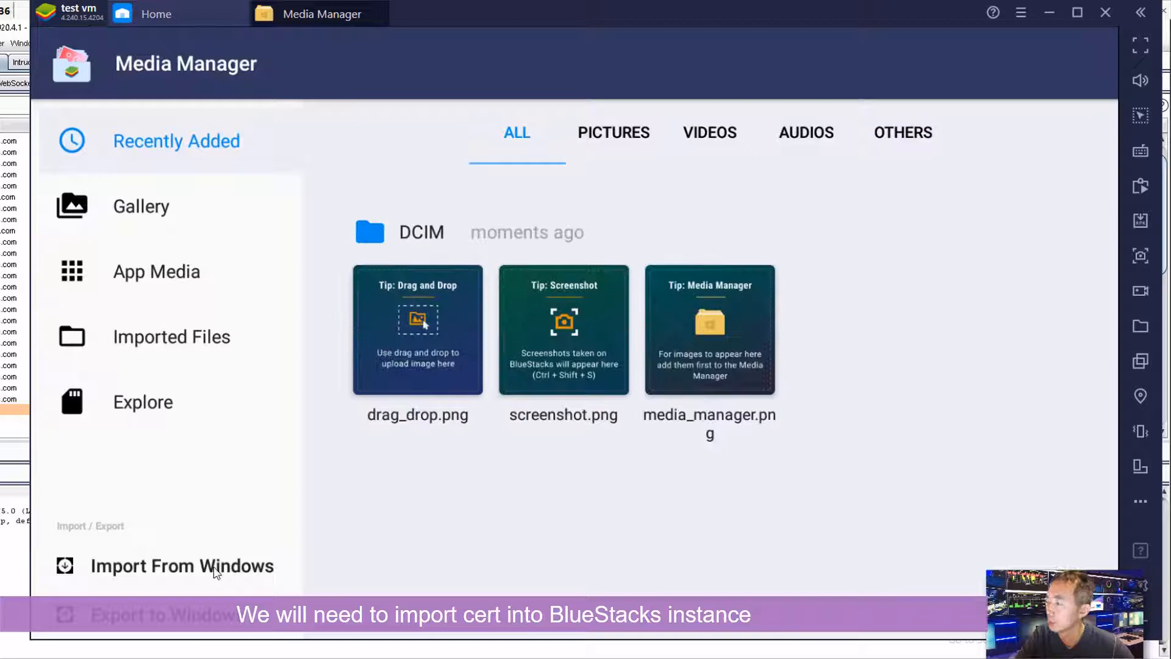
{"action": "left_click", "coordinate": [215, 571]}
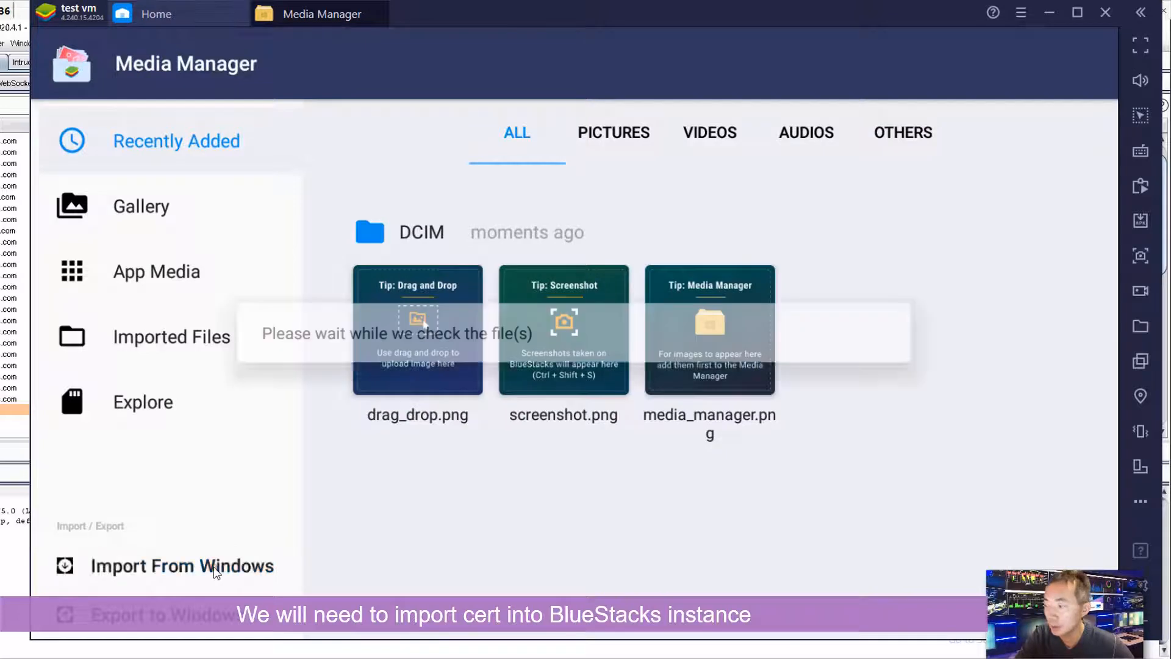
- Import burp.cer and save it as a certificate named 'Burp' for VPN and apps
{"action": "left_click", "coordinate": [207, 124]}
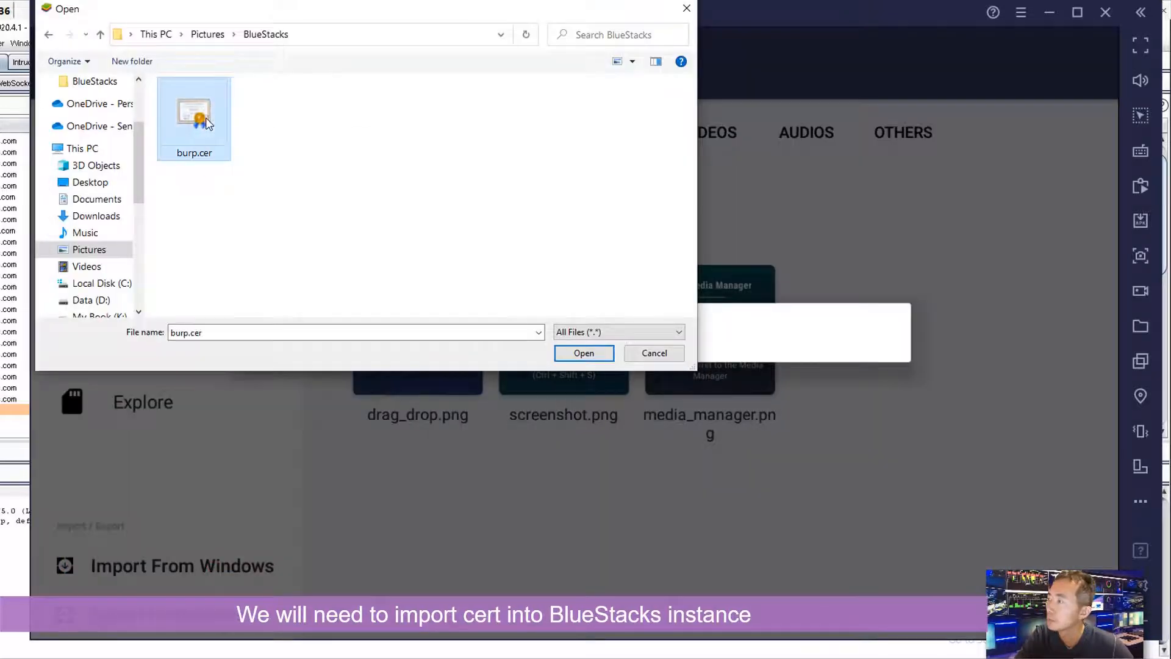
{"action": "left_click", "coordinate": [604, 353]}
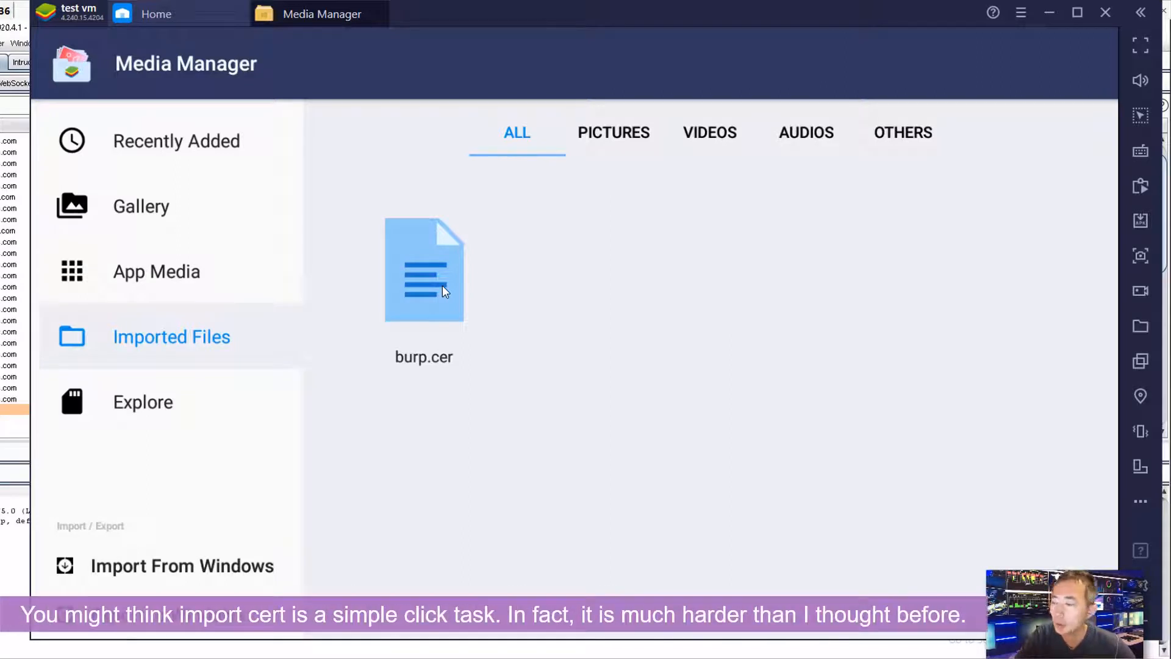
{"action": "left_click", "coordinate": [442, 284]}
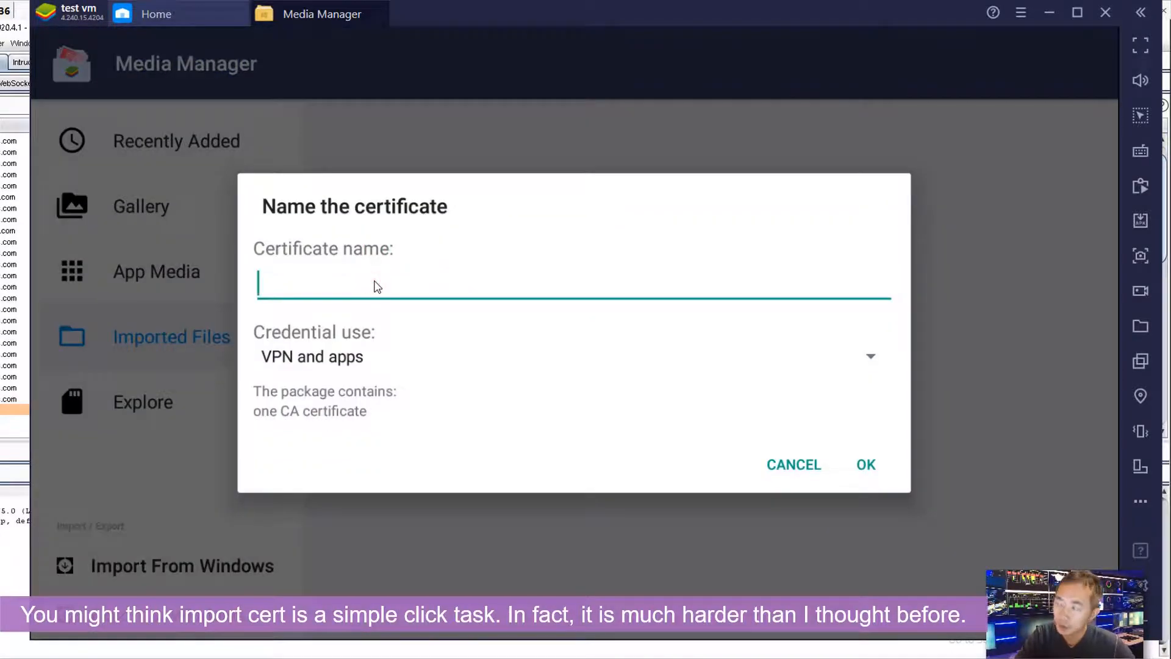
{"action": "type", "text": "C"}
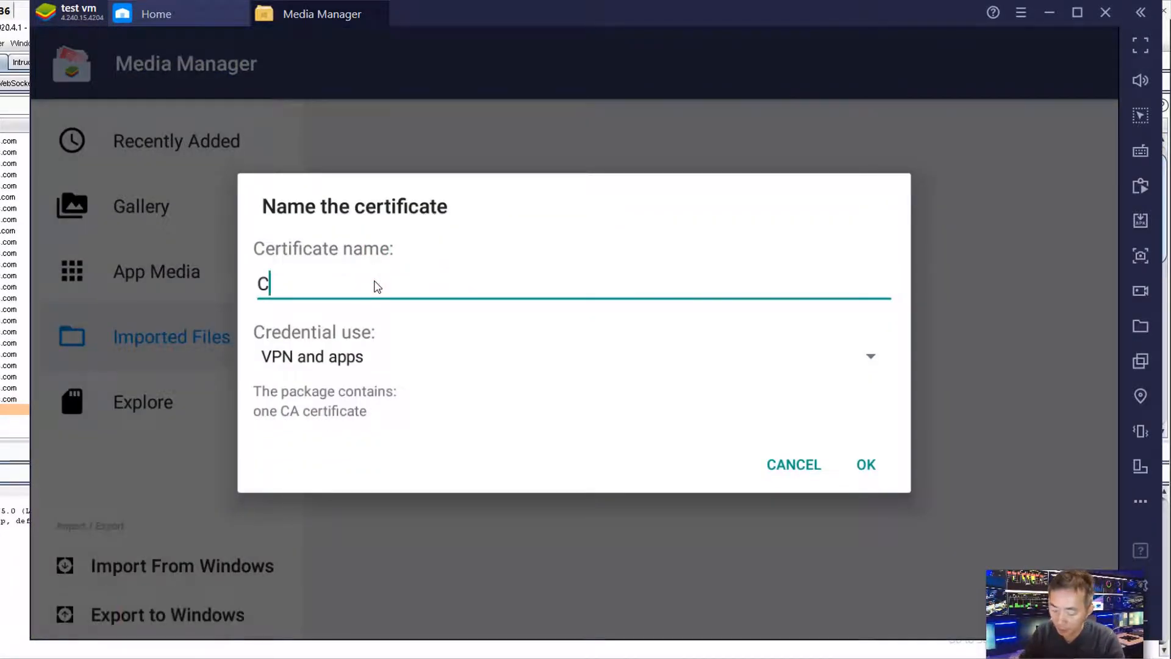
{"action": "key", "text": "BackSpace"}
{"action": "type", "text": "Burp"}
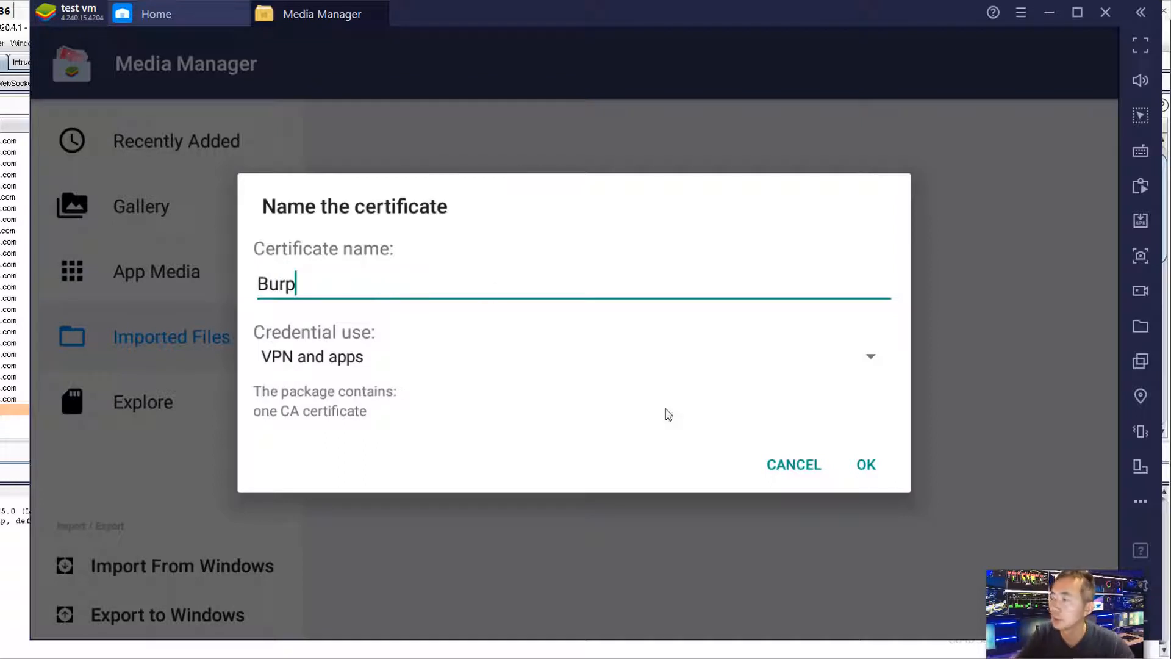
{"action": "left_click", "coordinate": [864, 469]}
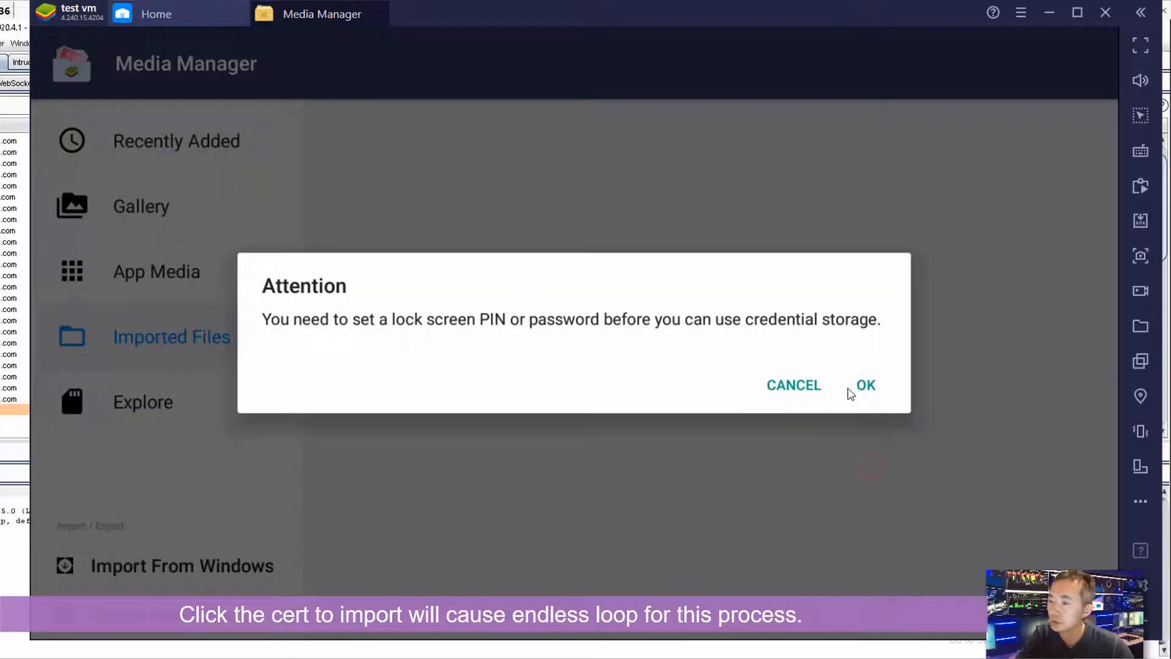
- Set and confirm a four-digit screen-lock PIN, showing all notification content
{"action": "left_click", "coordinate": [867, 388]}
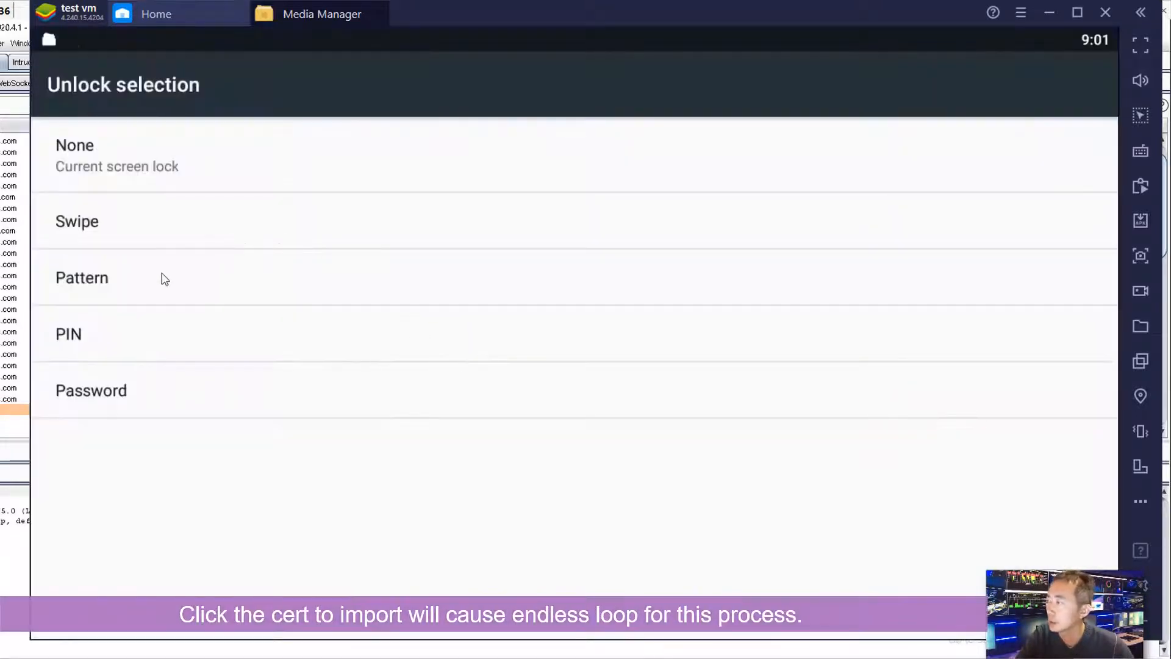
{"action": "left_click", "coordinate": [125, 332]}
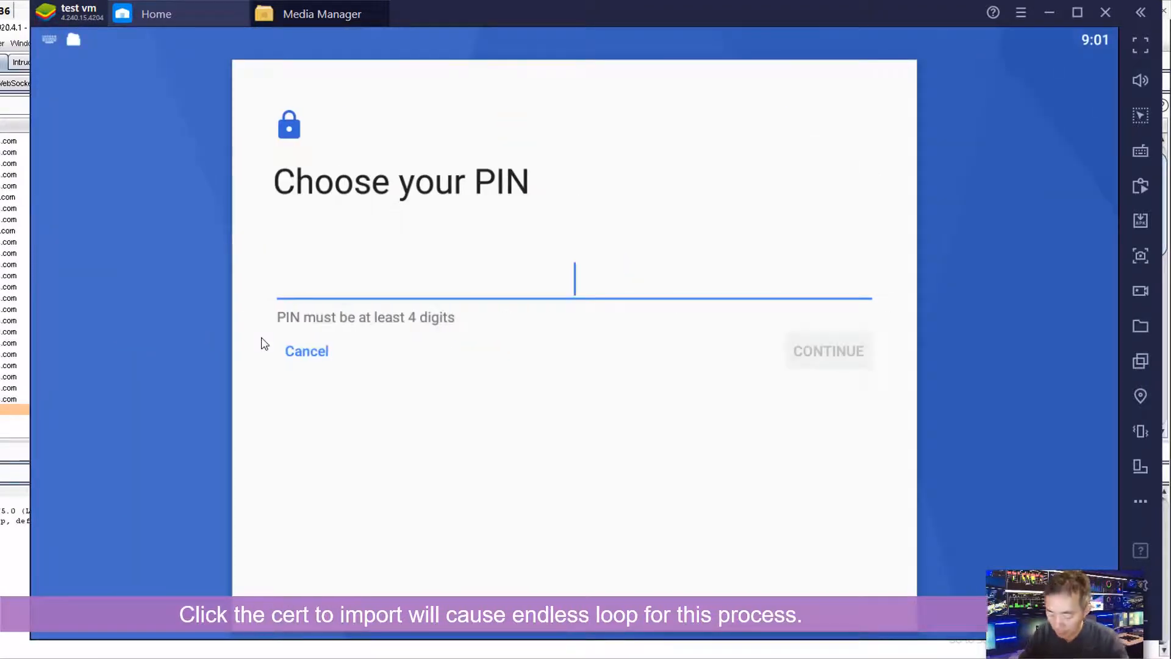
{"action": "type", "text": "•5•1"}
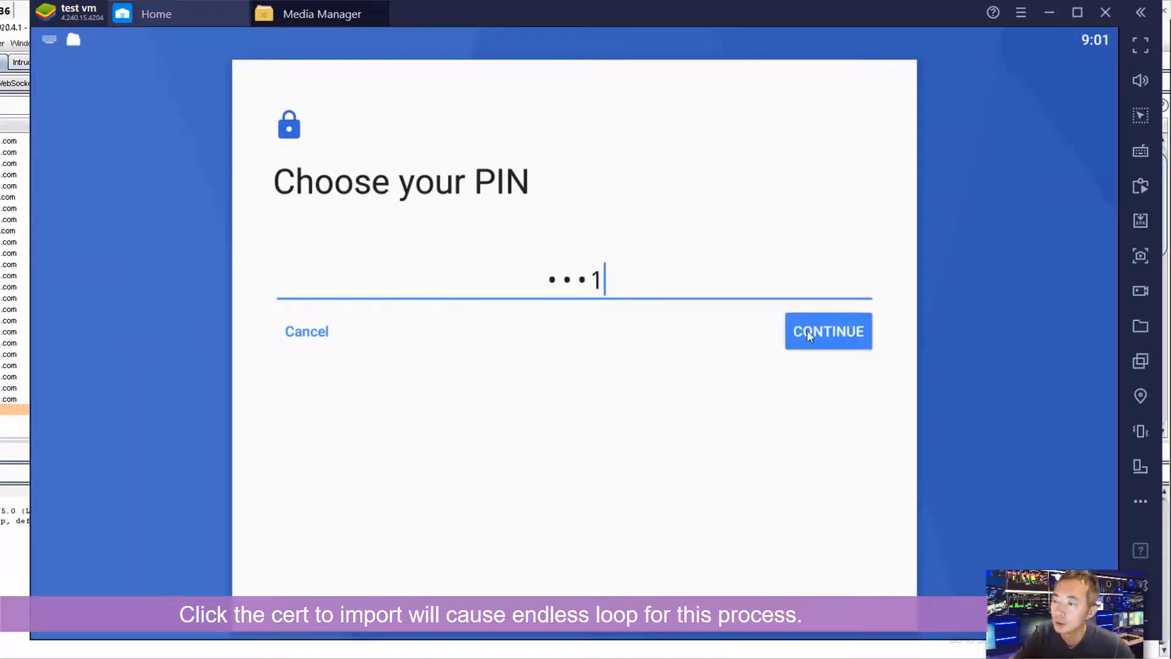
{"action": "left_click", "coordinate": [807, 331]}
{"action": "type", "text": "••7"}
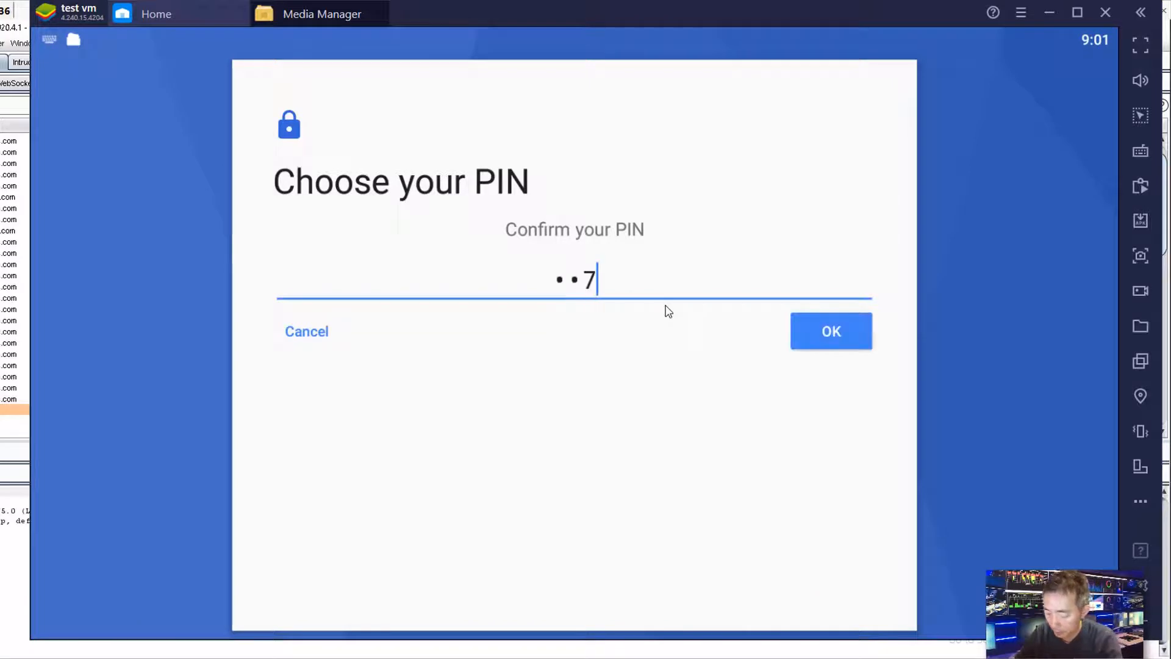
{"action": "type", "text": "1"}
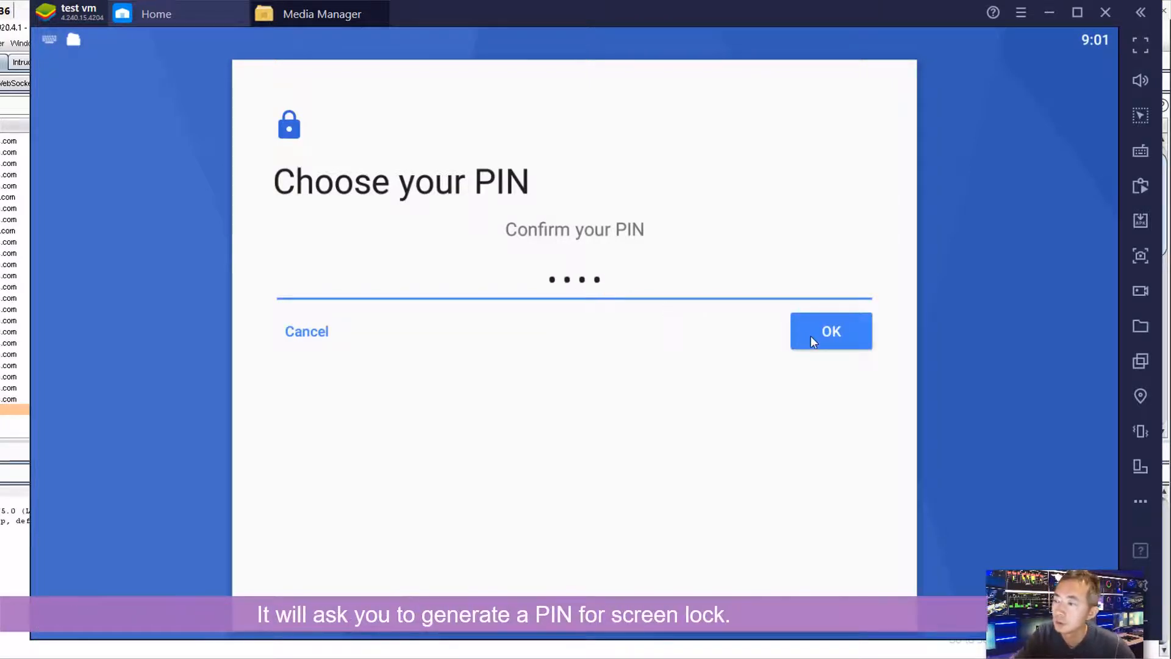
{"action": "left_click", "coordinate": [811, 336]}
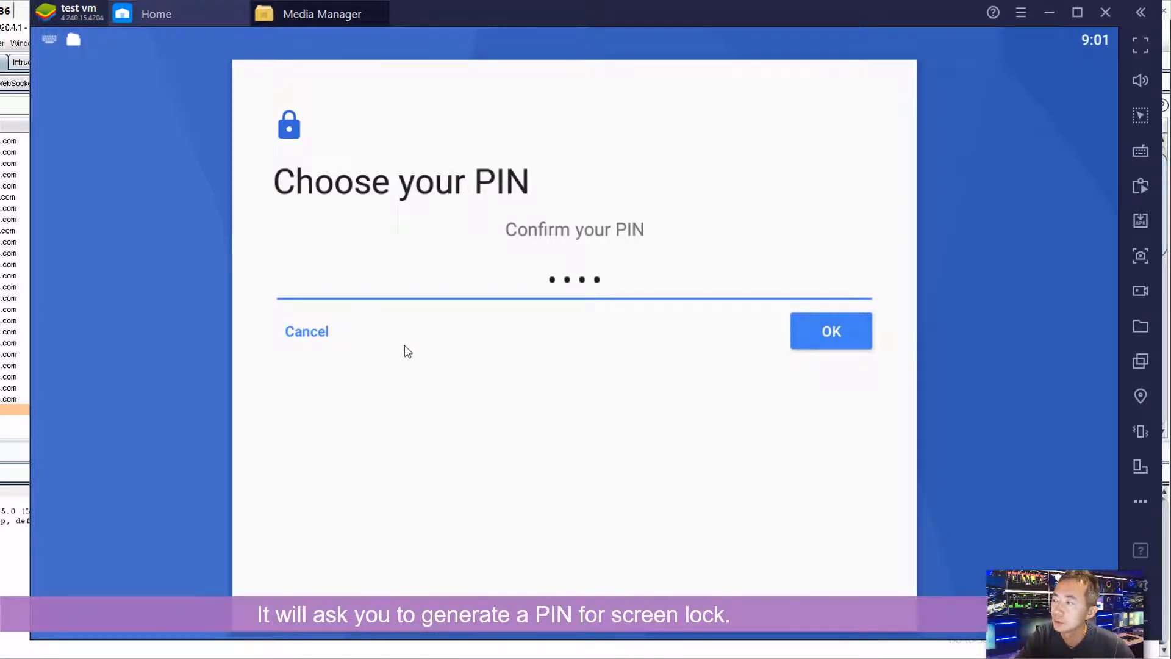
{"action": "left_click", "coordinate": [843, 342]}
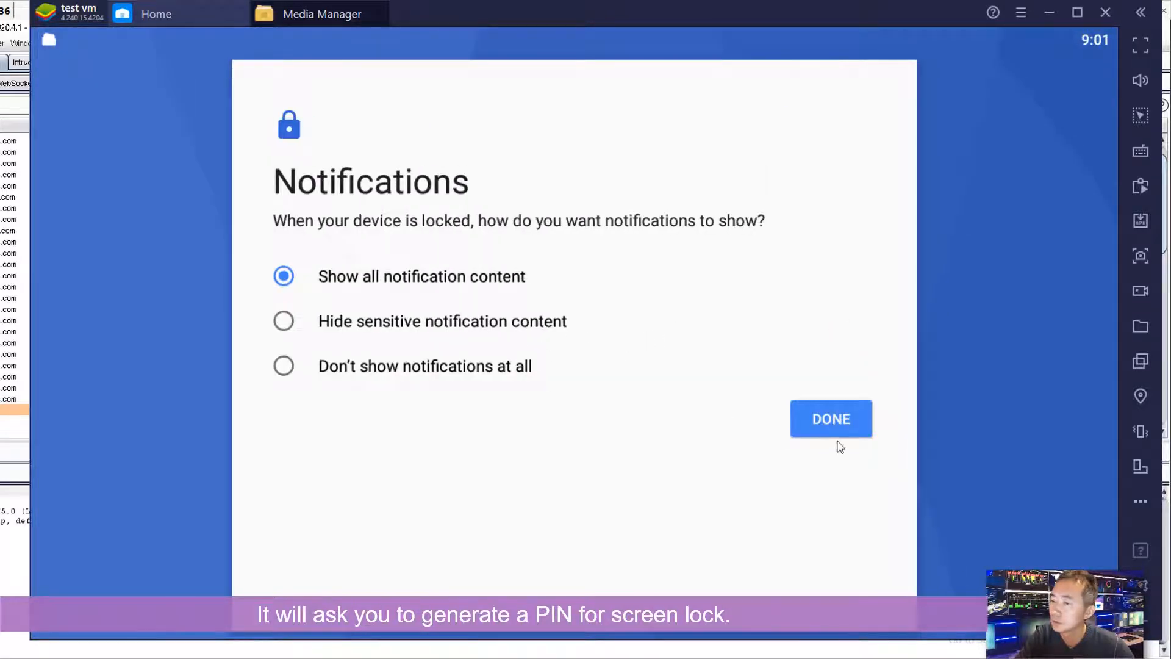
{"action": "left_click", "coordinate": [840, 419]}
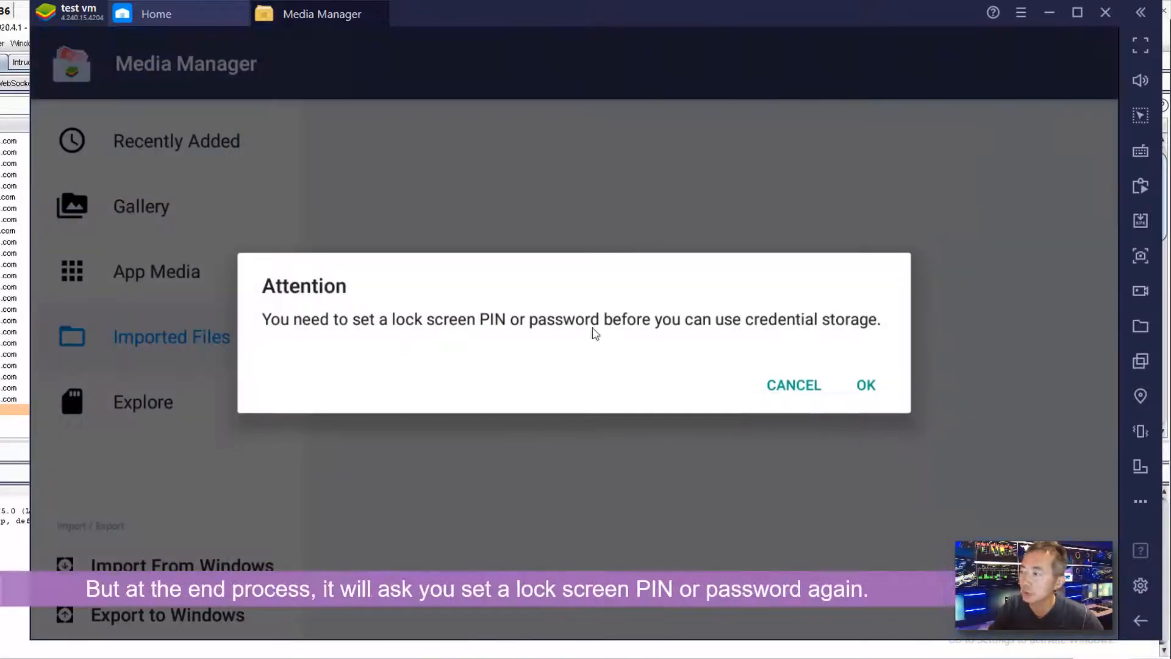
- Set up a new screen-lock PIN, resubmitting the confirmation after a mismatch
{"action": "left_click", "coordinate": [865, 387]}
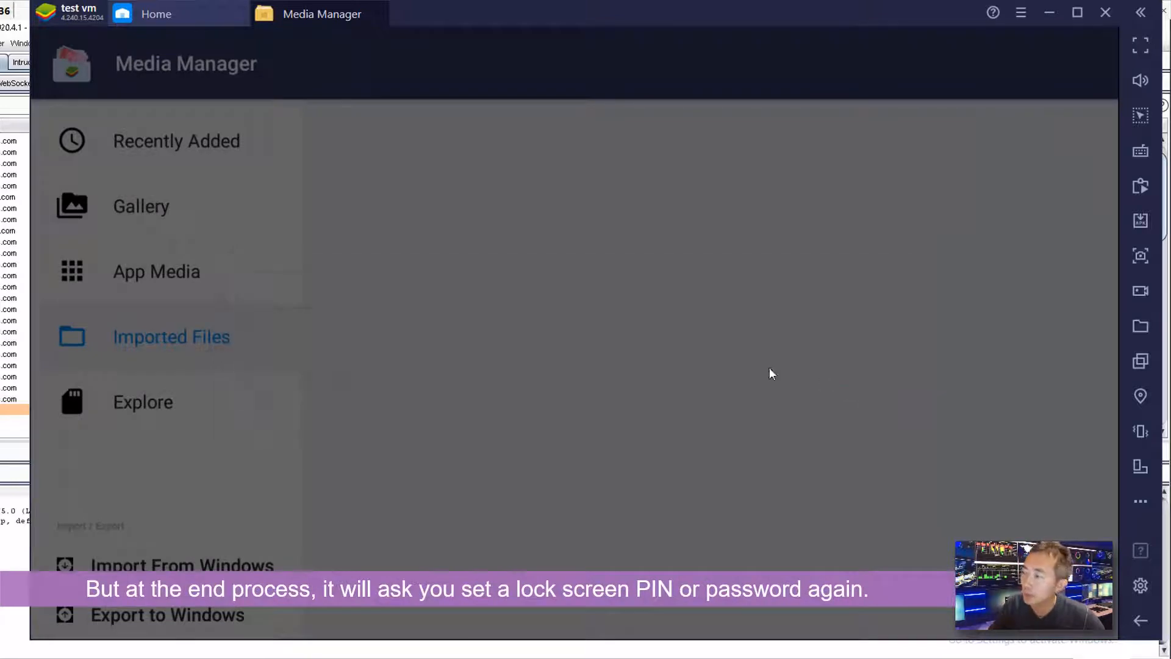
{"action": "type", "text": "1111"}
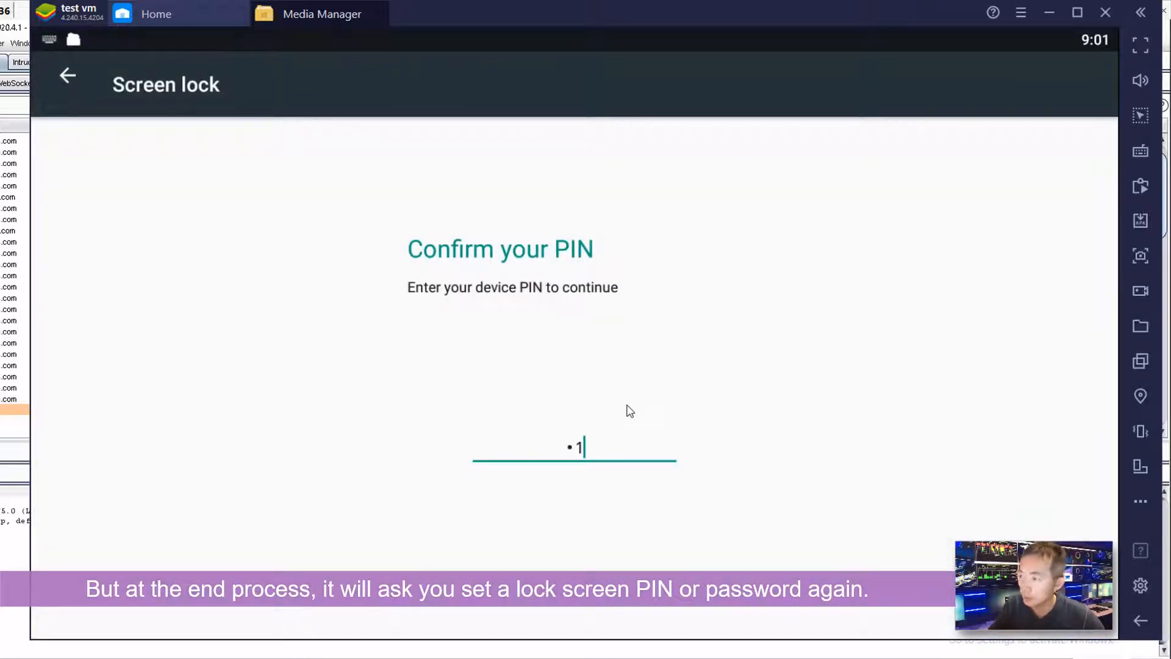
{"action": "key", "text": "Return"}
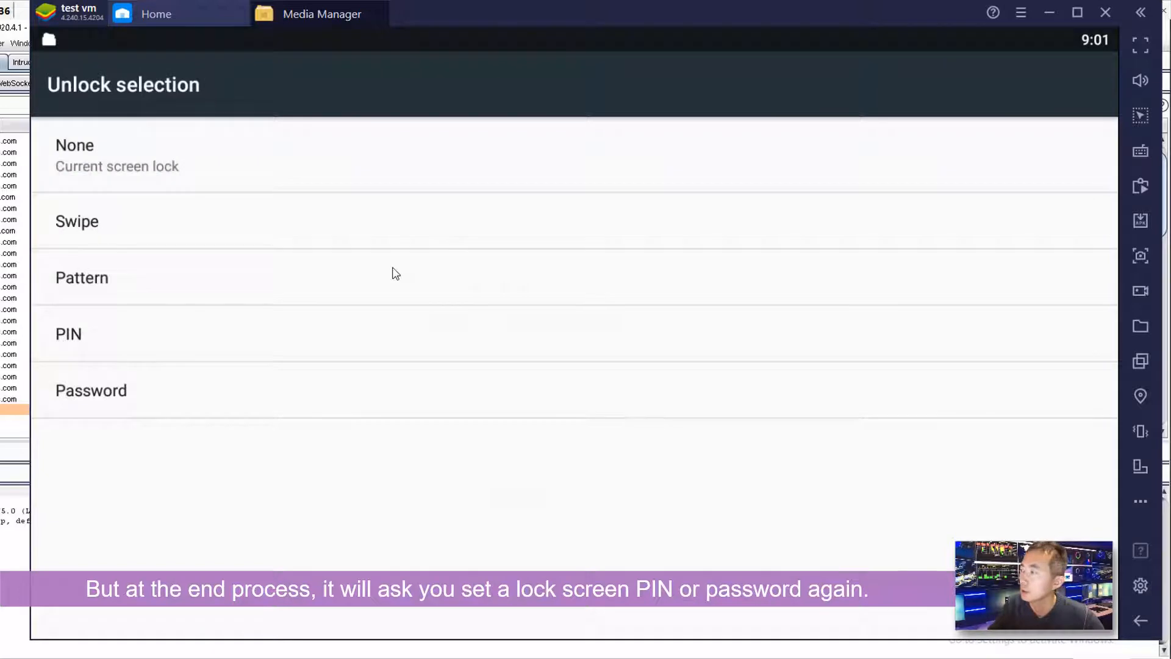
{"action": "left_click", "coordinate": [410, 334]}
{"action": "type", "text": "1"}
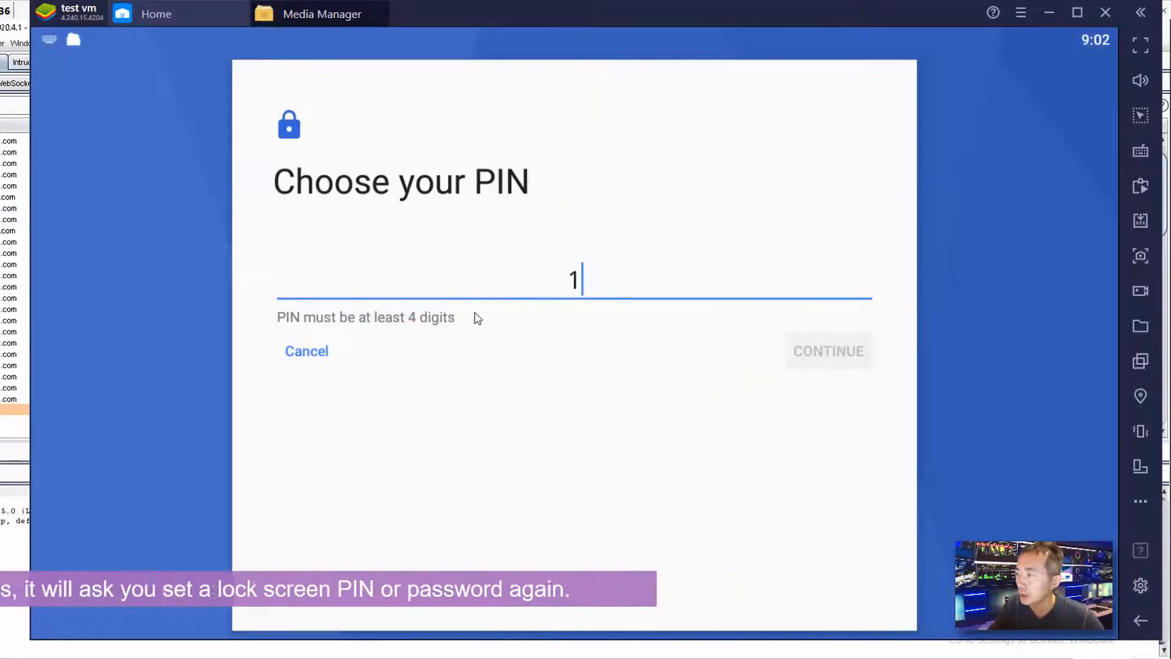
{"action": "type", "text": "111"}
{"action": "left_click", "coordinate": [823, 352]}
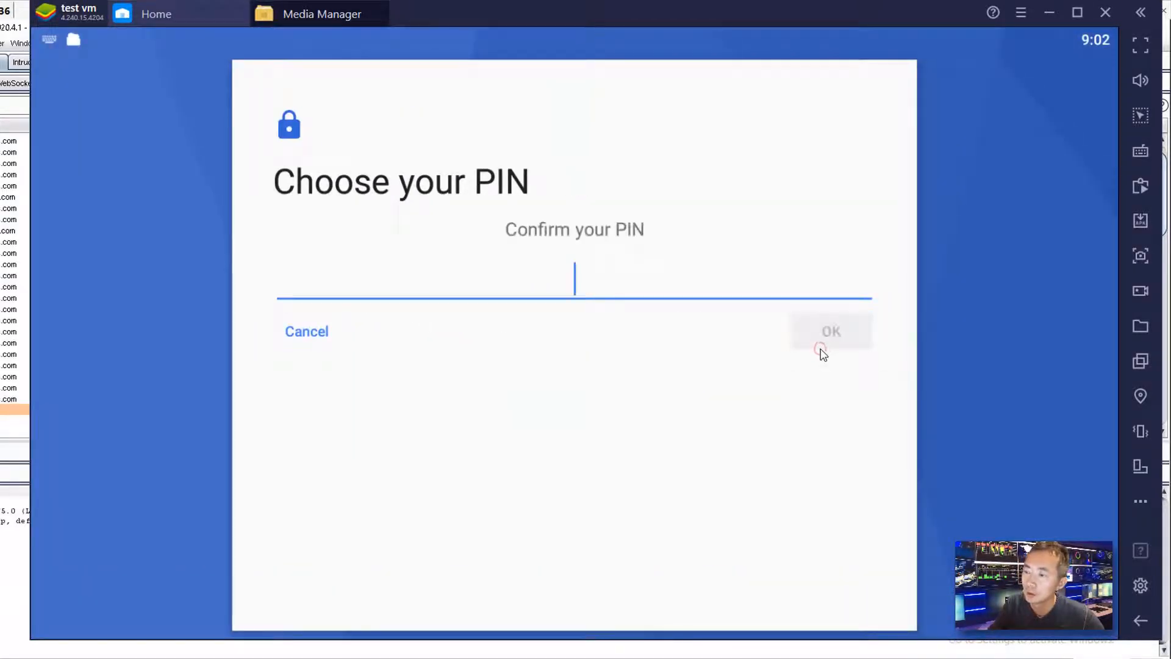
{"action": "type", "text": "111"}
{"action": "left_click", "coordinate": [828, 332]}
{"action": "type", "text": "1111"}
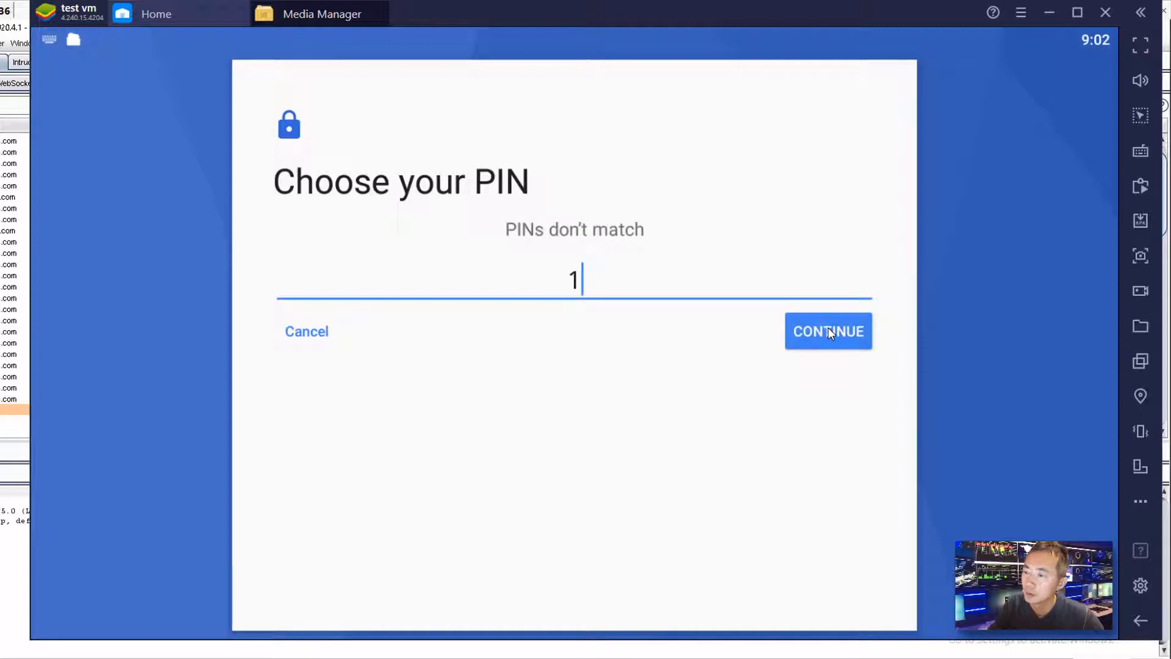
{"action": "left_click", "coordinate": [828, 331]}
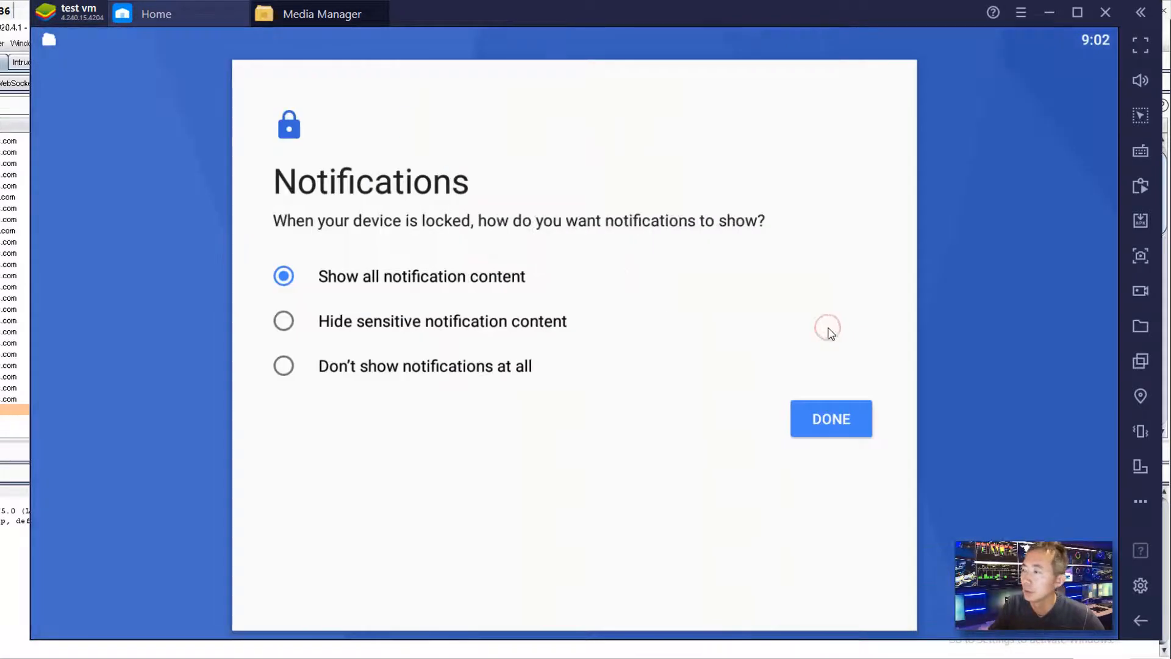
{"action": "left_click", "coordinate": [830, 417]}
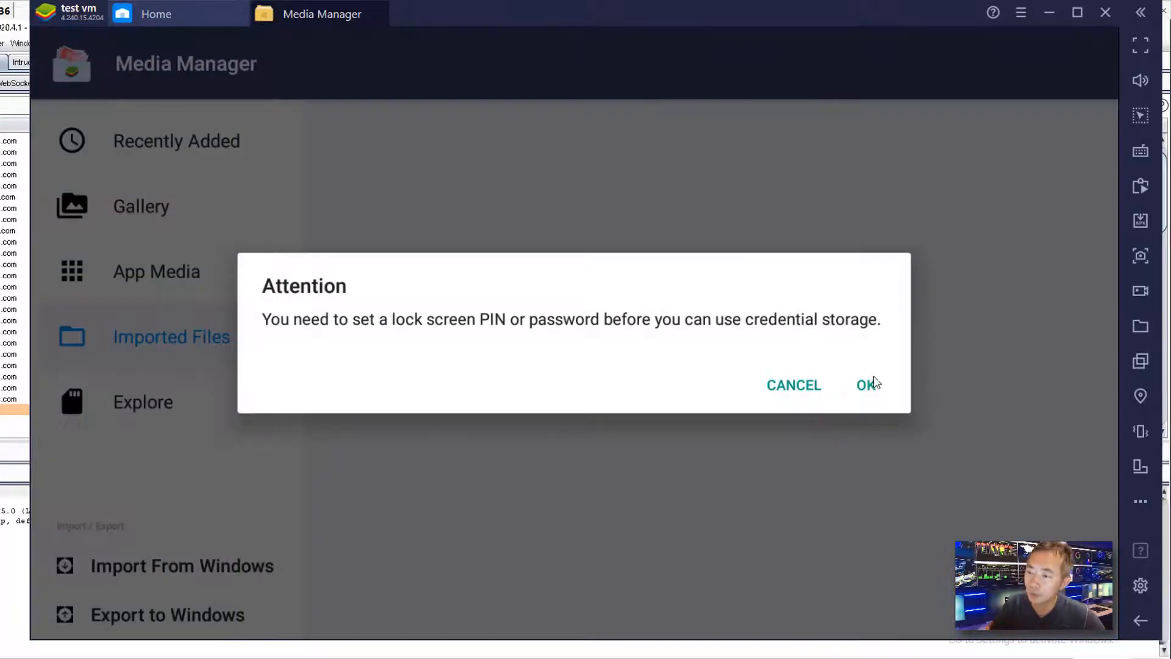
- Retry the credential-storage warning, backing out of the PIN confirmation and accepting again
{"action": "left_click", "coordinate": [865, 394]}
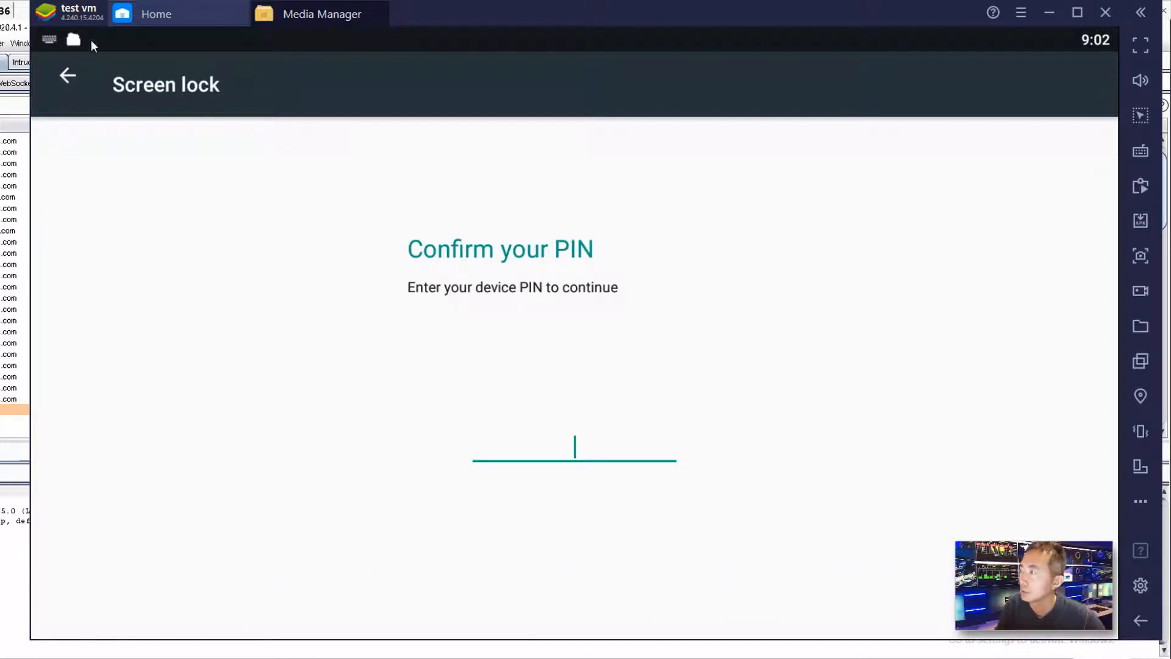
{"action": "left_click", "coordinate": [72, 81]}
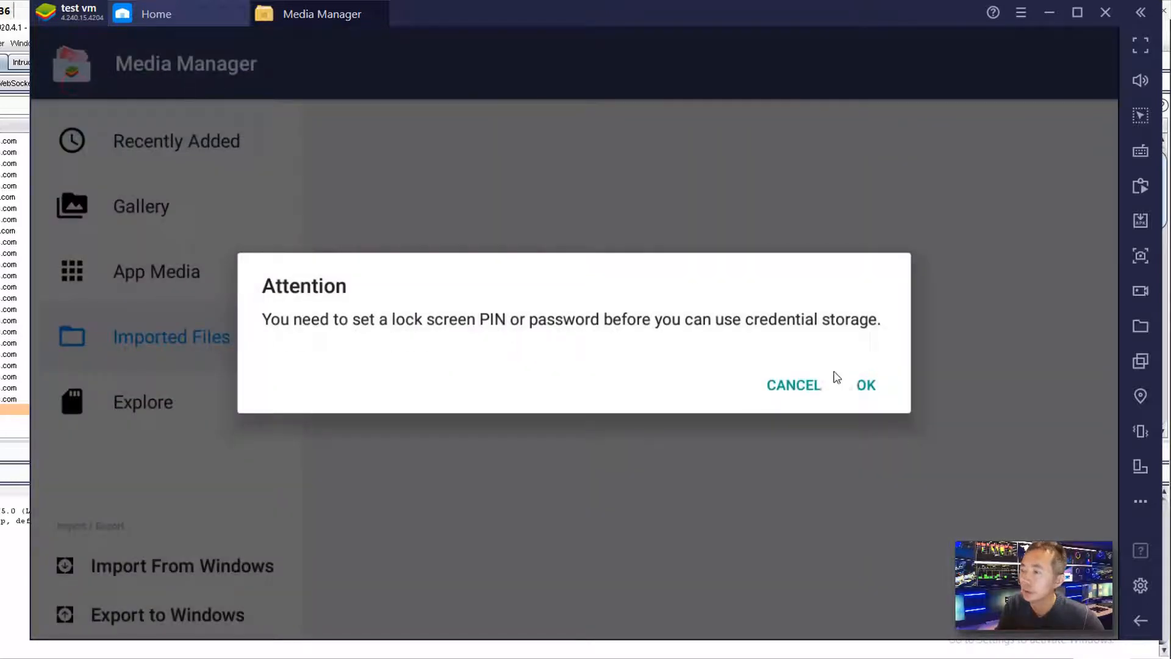
{"action": "left_click", "coordinate": [880, 393]}
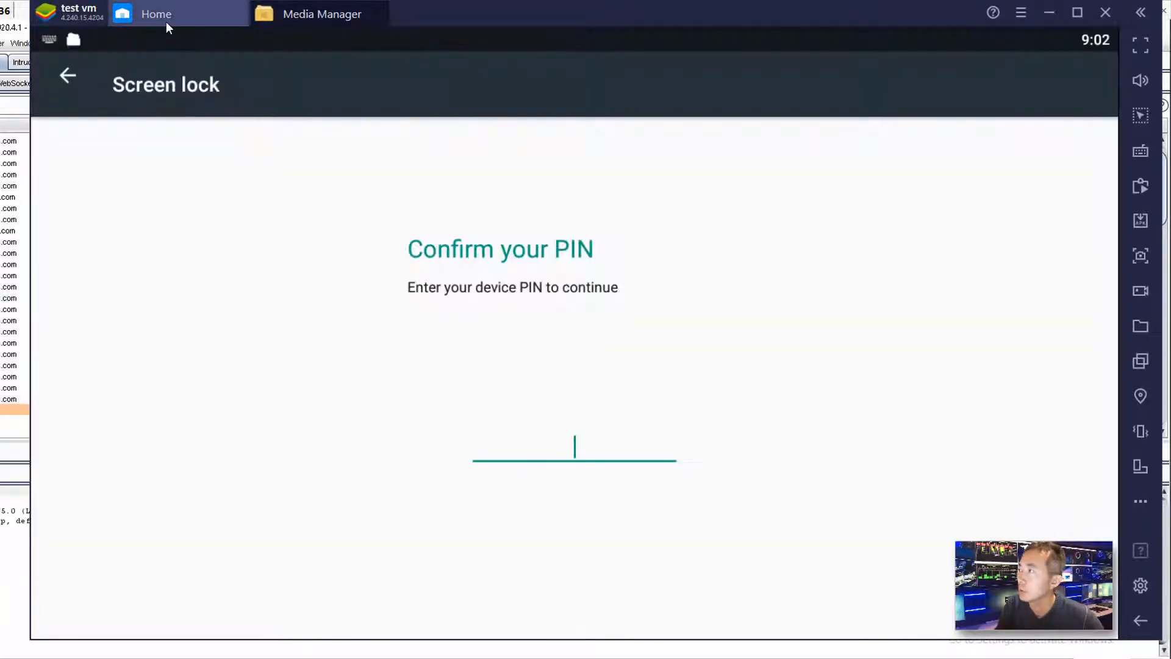
- Return to the BlueStacks home and launch Google Play Store
{"action": "left_click", "coordinate": [166, 21]}
{"action": "left_click", "coordinate": [159, 82]}
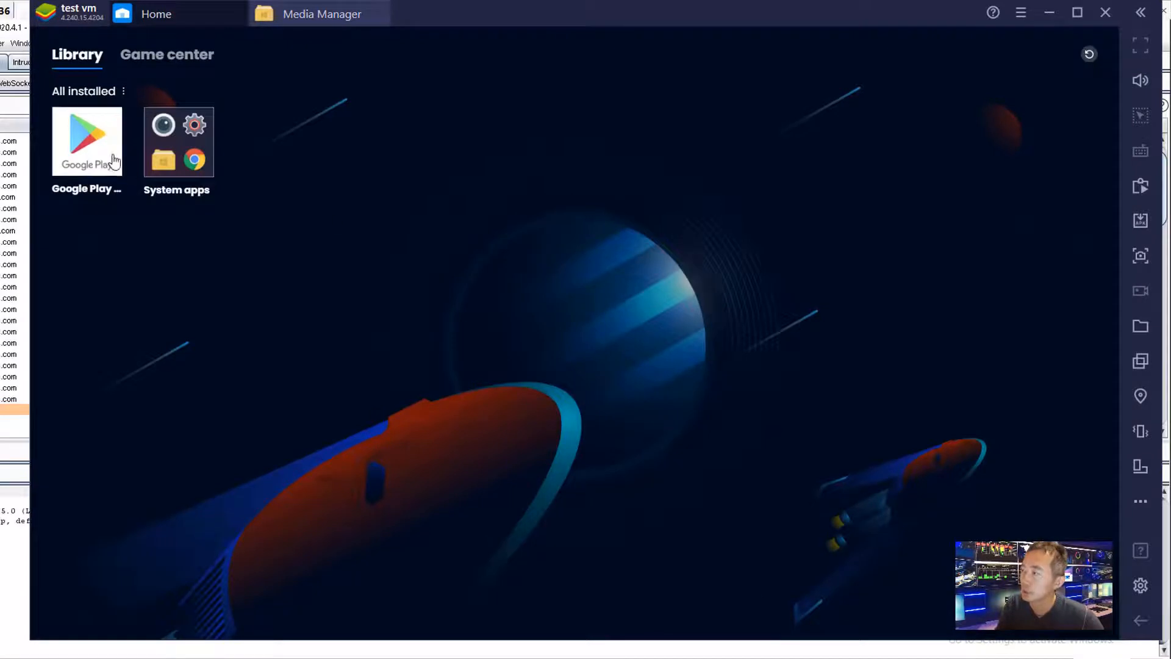
{"action": "left_click", "coordinate": [114, 160]}
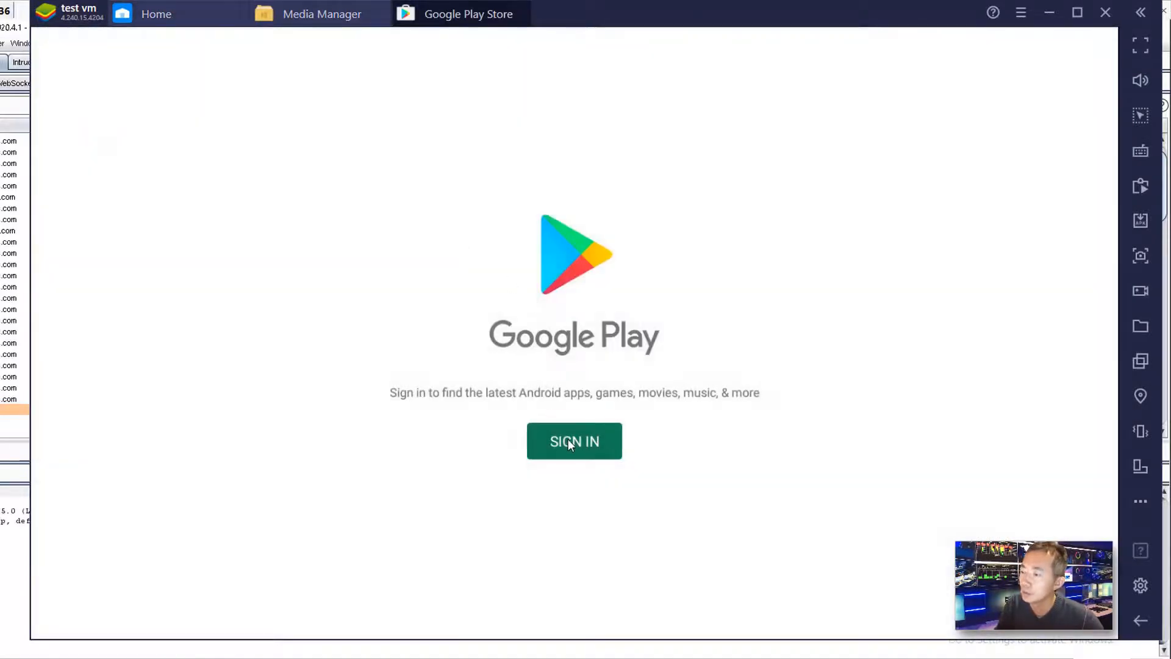
- Sign in with the Google account e-mail and password, accepting the terms and Google services
{"action": "left_click", "coordinate": [569, 439]}
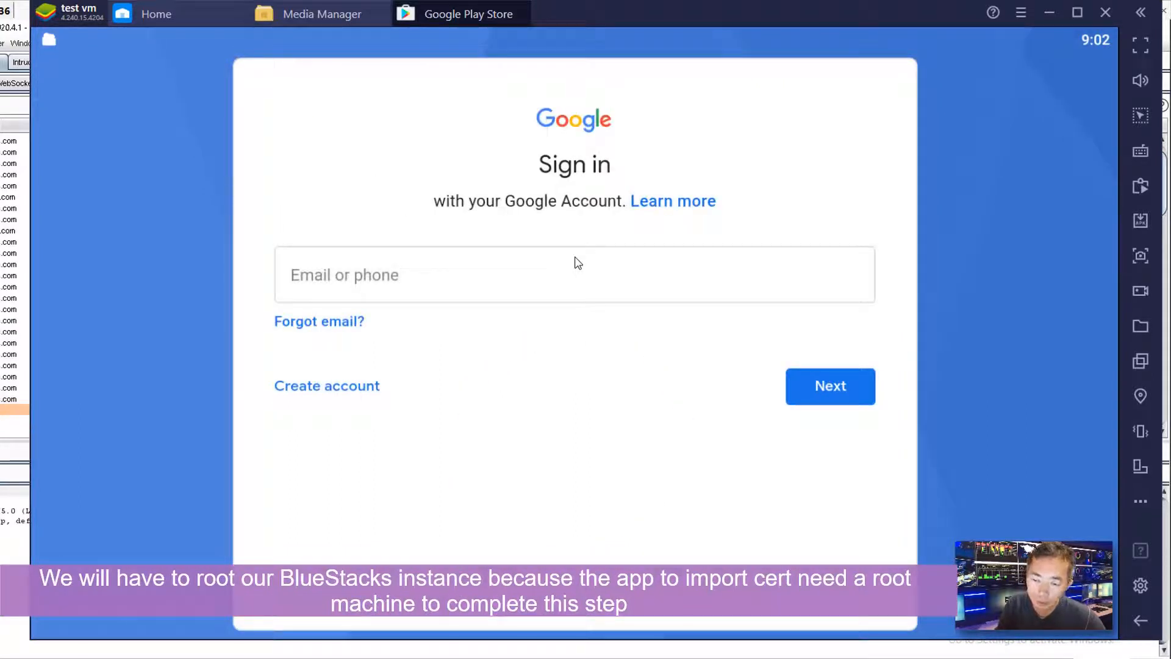
{"action": "left_click", "coordinate": [575, 277]}
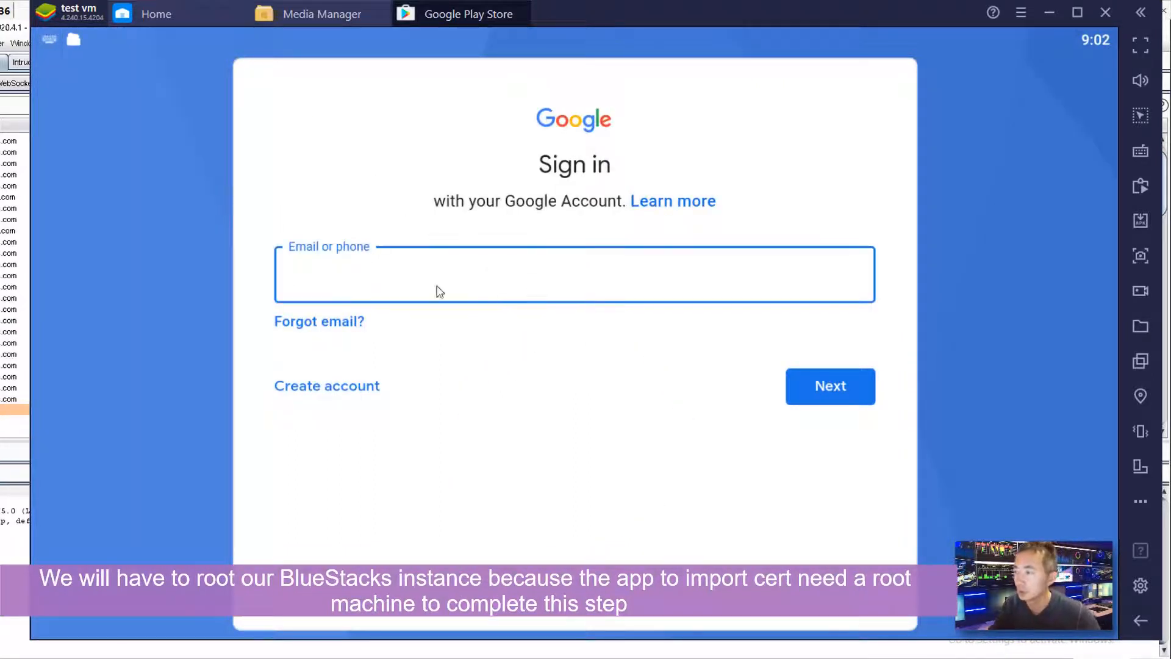
{"action": "type", "text": "......"}
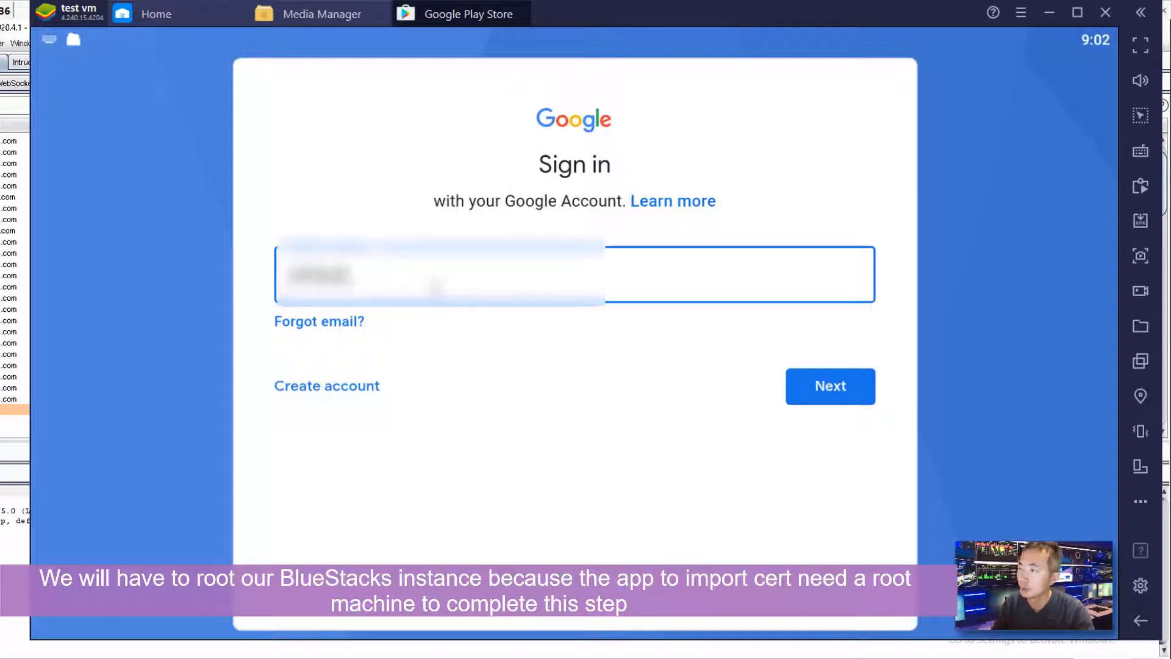
{"action": "key", "text": "Return"}
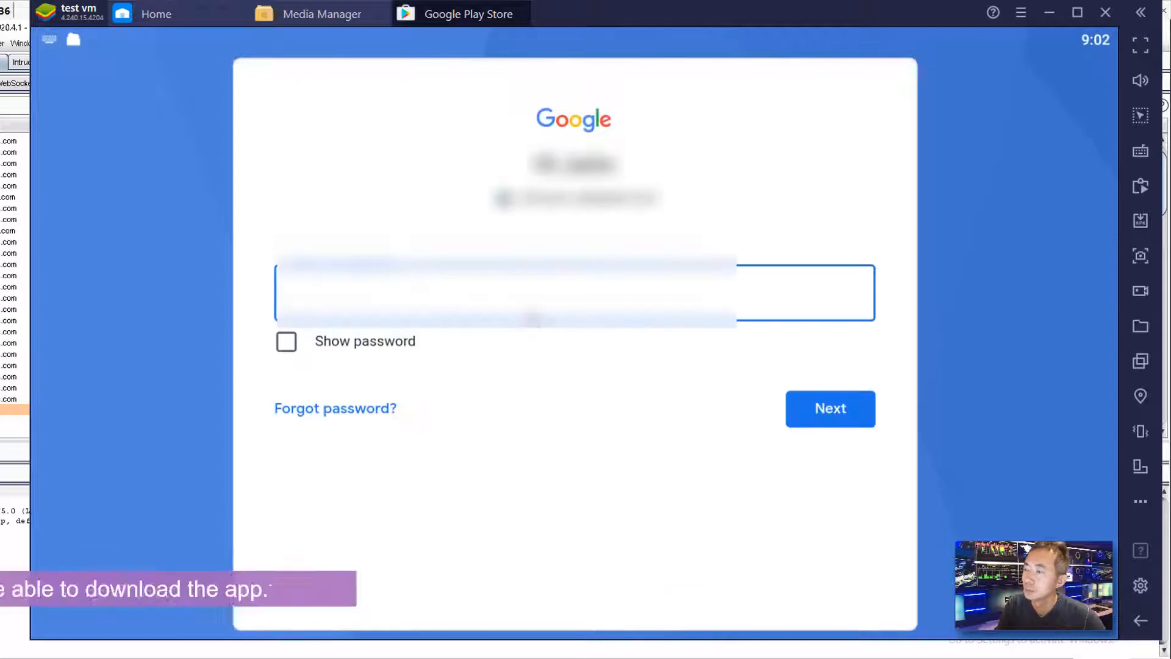
{"action": "type", "text": "*******"}
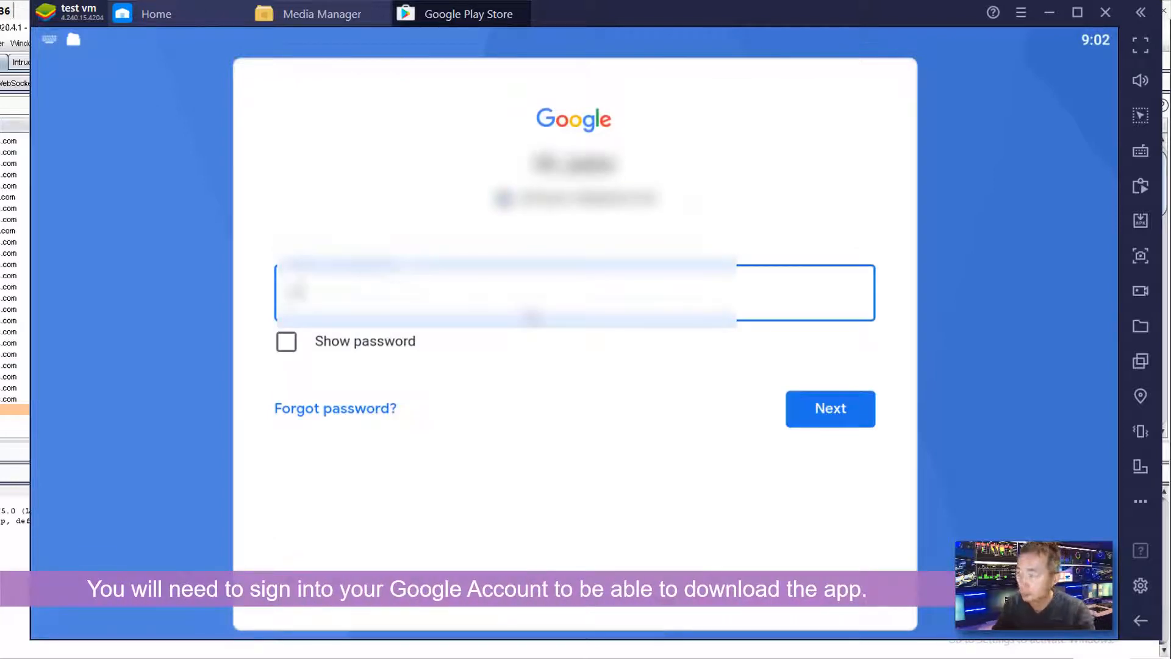
{"action": "left_click", "coordinate": [812, 413]}
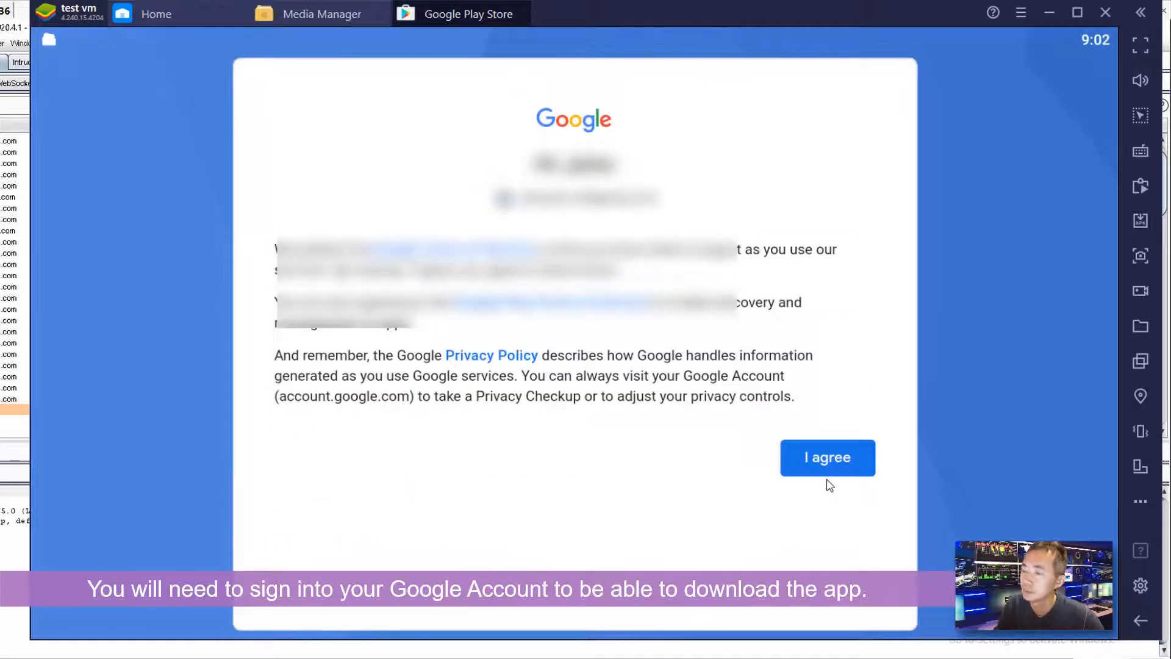
{"action": "left_click", "coordinate": [828, 457]}
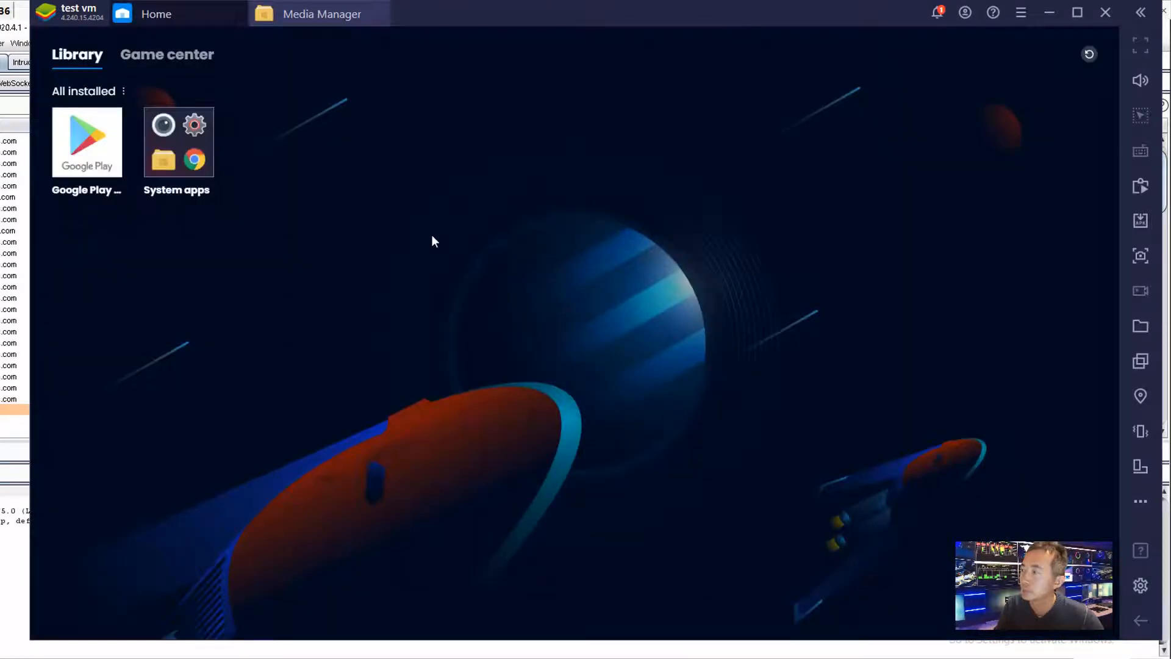
{"action": "left_click", "coordinate": [101, 139]}
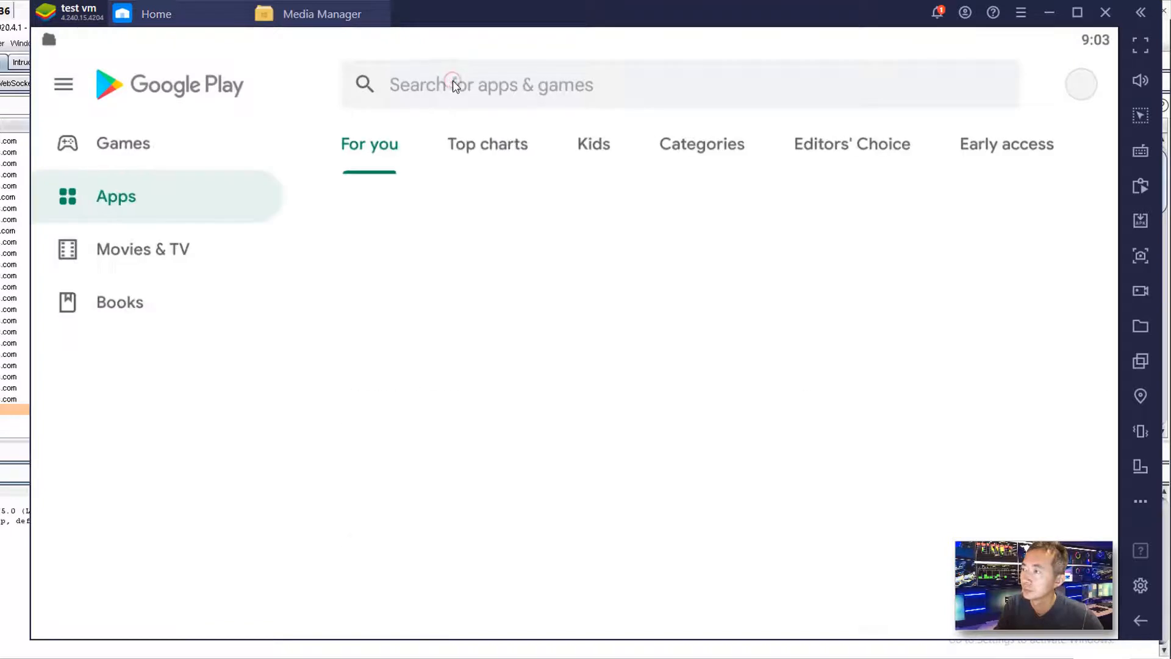
- Search Play Store for 'certificate manager', install Root Certificate Manager(ROOT), and launch it
{"action": "left_click", "coordinate": [462, 89]}
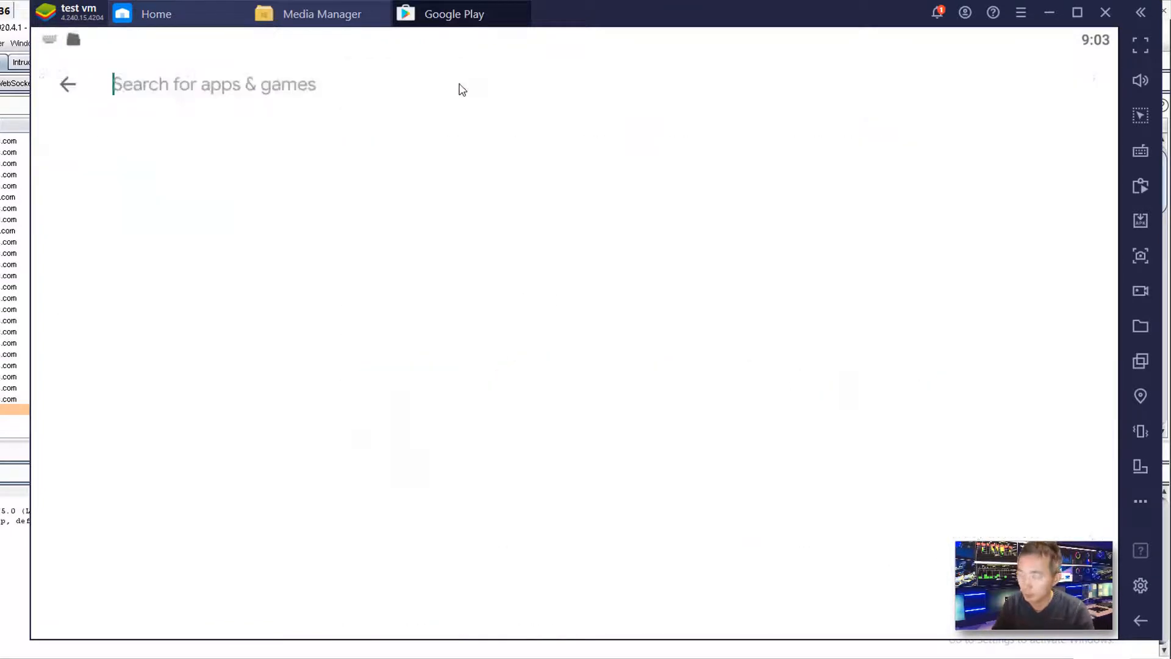
{"action": "type", "text": "c"}
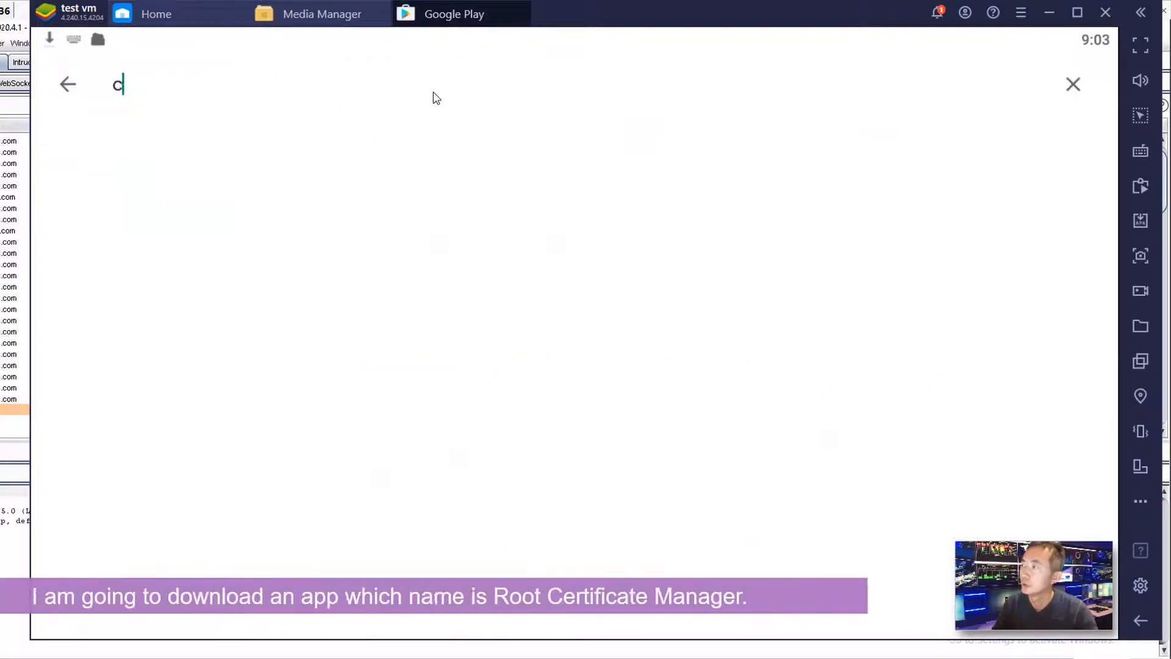
{"action": "type", "text": "ertificate"}
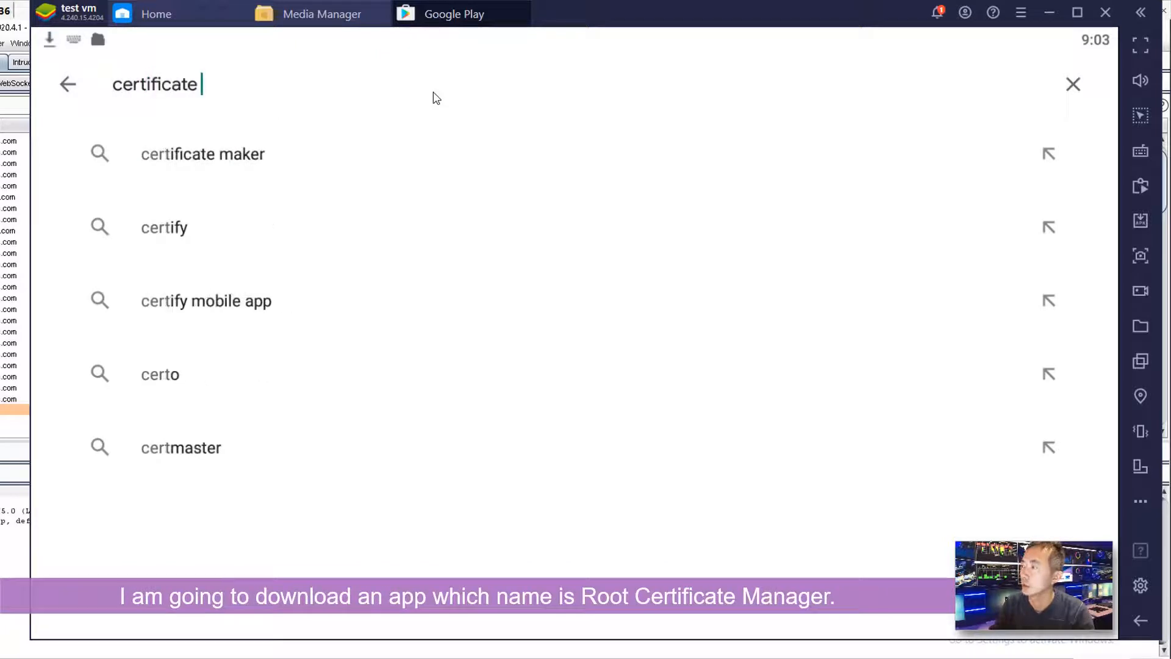
{"action": "type", "text": " manager"}
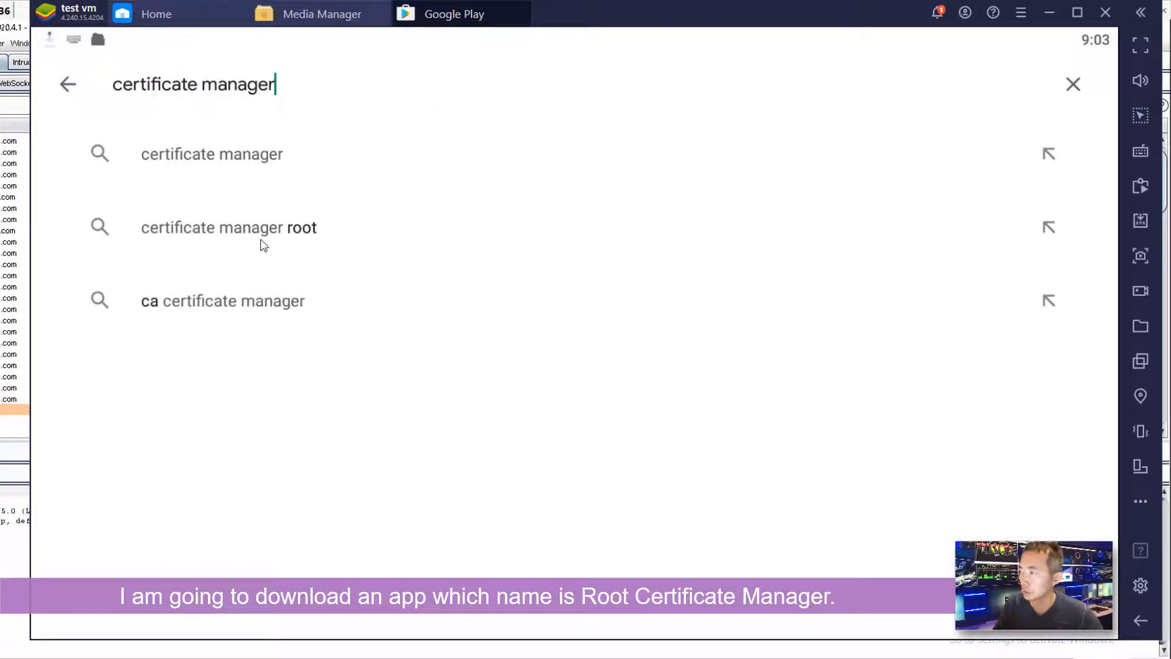
{"action": "left_click", "coordinate": [262, 239]}
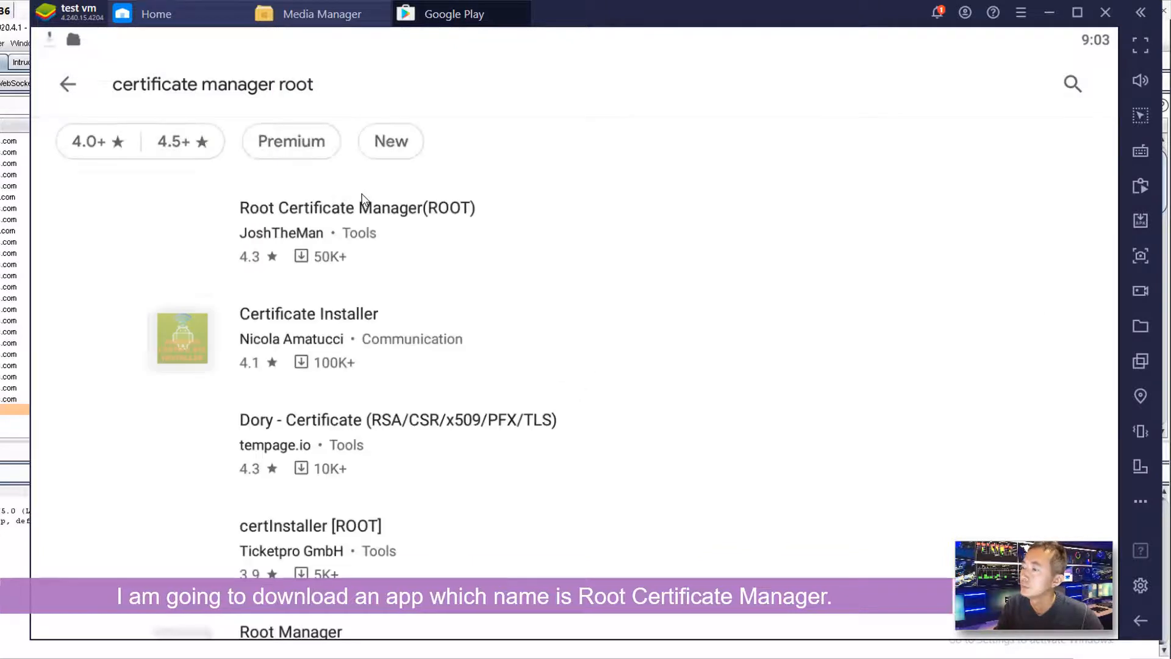
{"action": "left_click", "coordinate": [414, 225]}
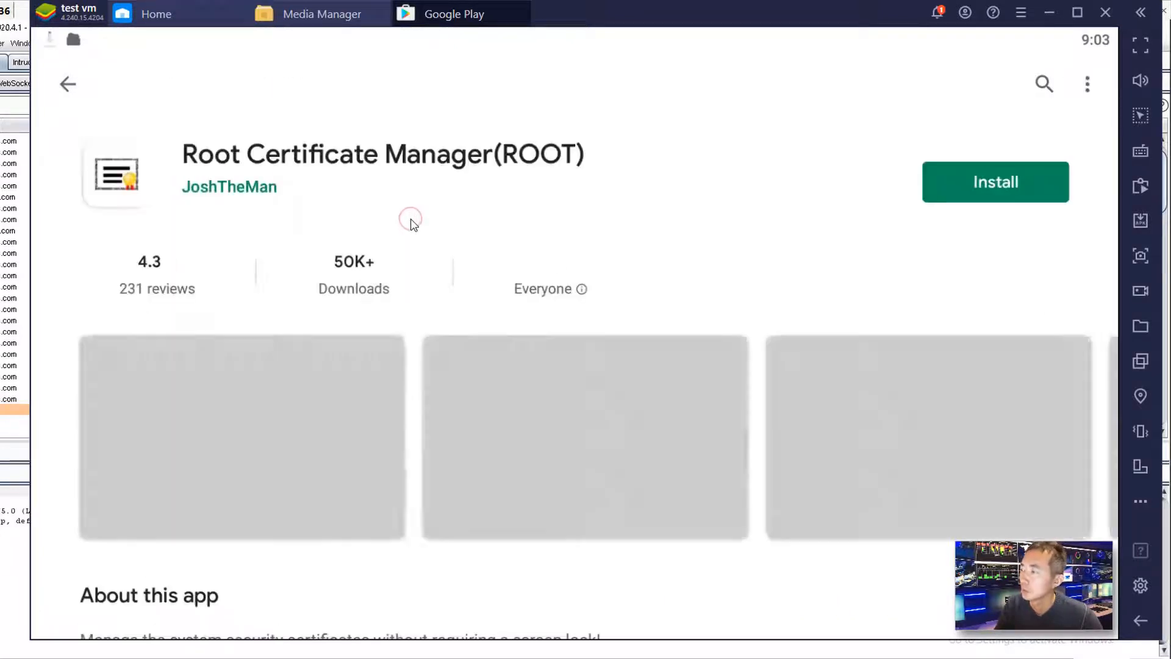
{"action": "left_click", "coordinate": [1031, 189]}
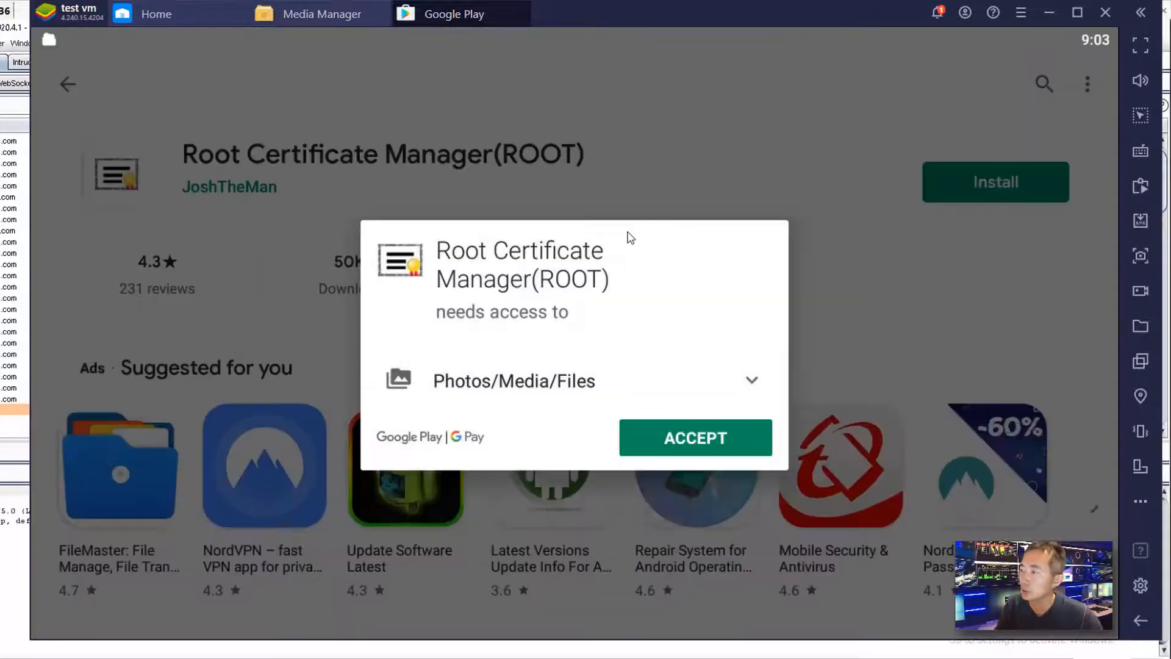
{"action": "left_click", "coordinate": [690, 445]}
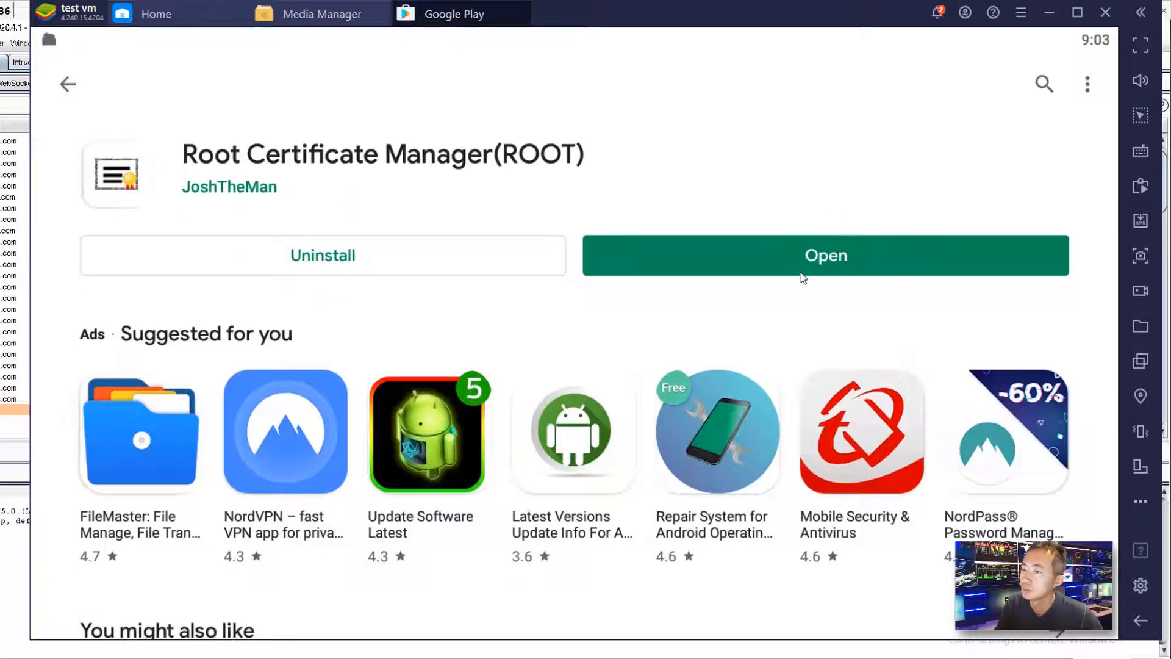
{"action": "left_click", "coordinate": [802, 269]}
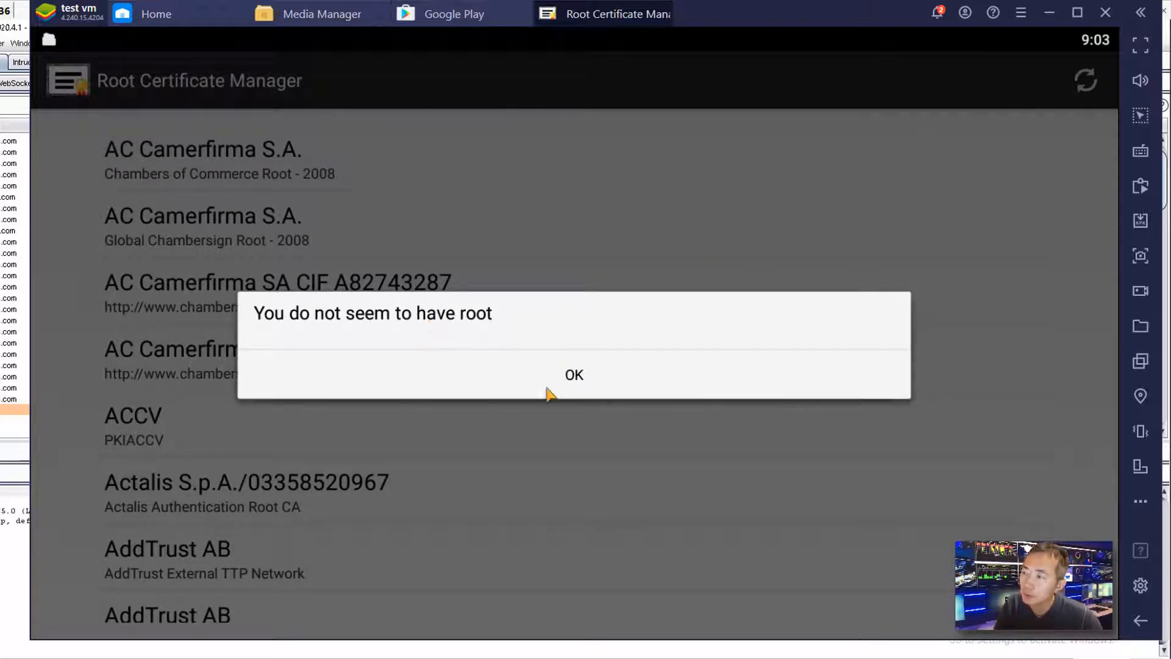
- Dismiss Root Certificate Manager's 'You do not seem to have root' warning
{"action": "left_click", "coordinate": [570, 374]}
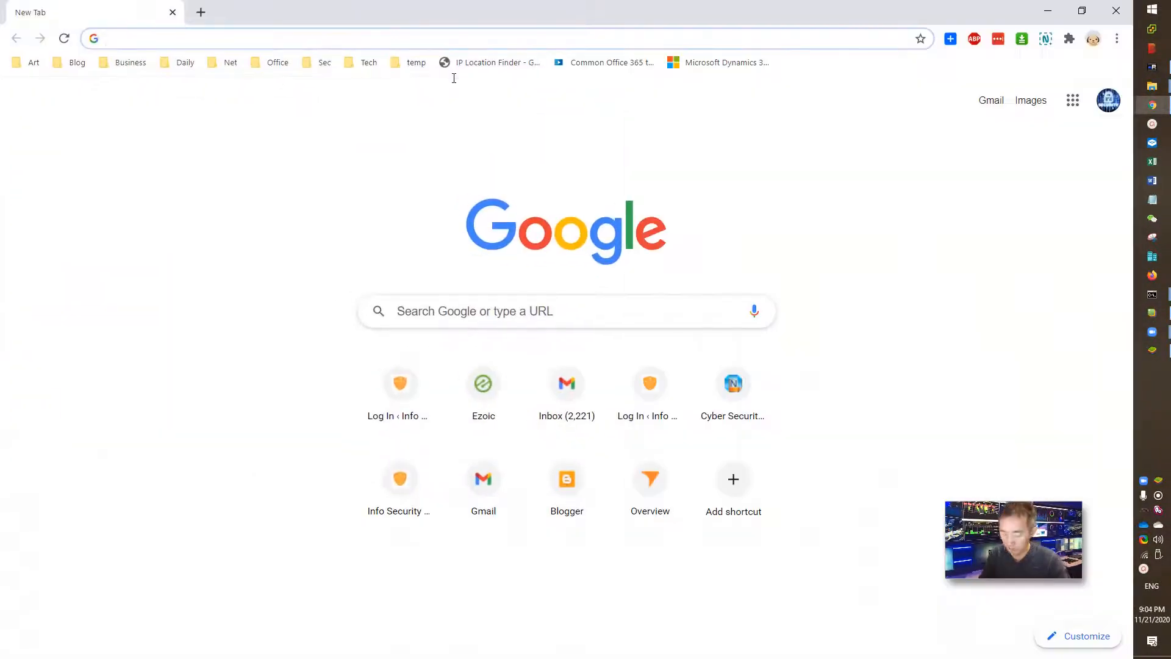
- Google 'bluestacks tweaker' and open the official BlueStacks Tweaker site at bstweaker.tk
{"action": "type", "text": "bluestacks te"}
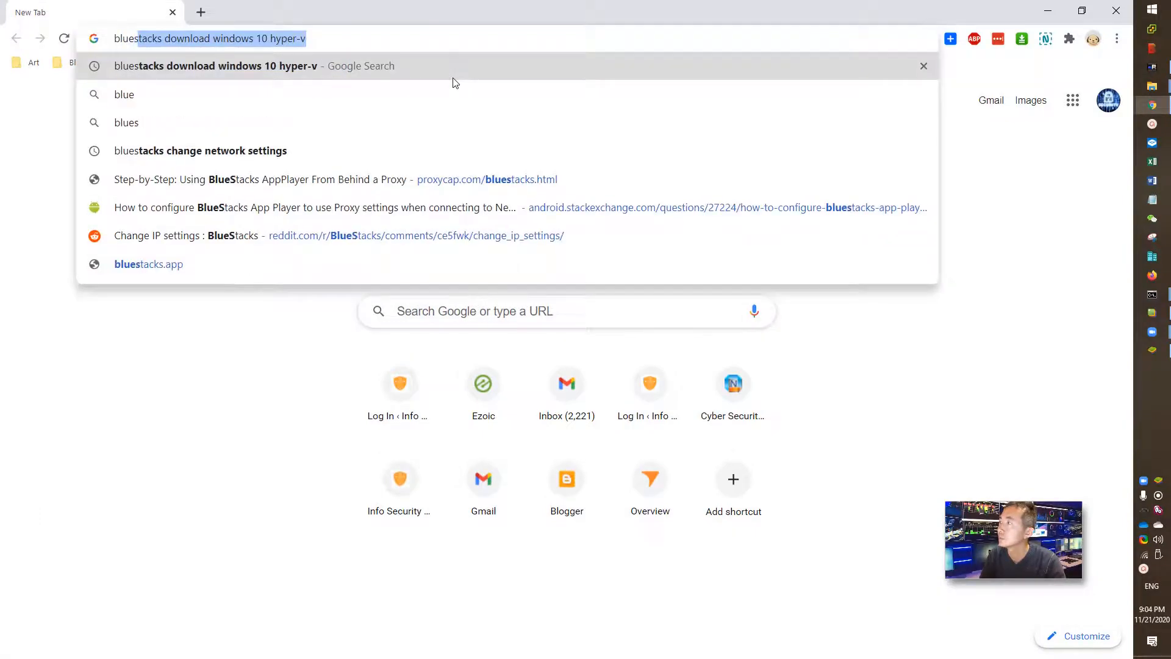
{"action": "key", "text": "BackSpace"}
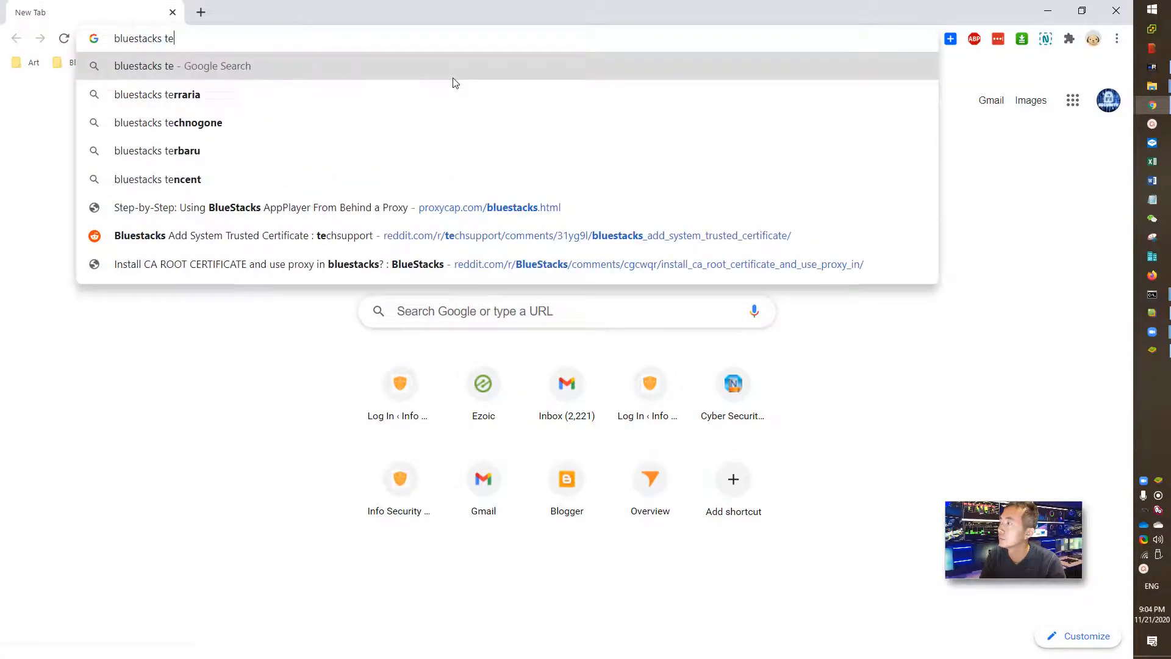
{"action": "type", "text": "weak"}
{"action": "key", "text": "Return"}
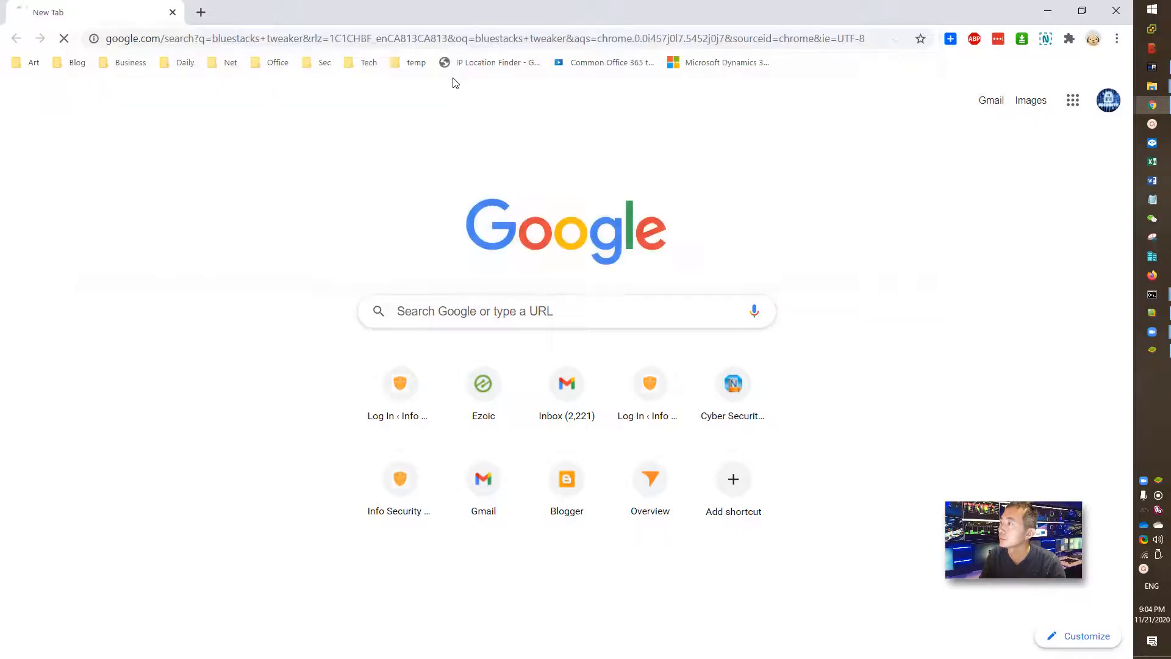
{"action": "left_click", "coordinate": [287, 194]}
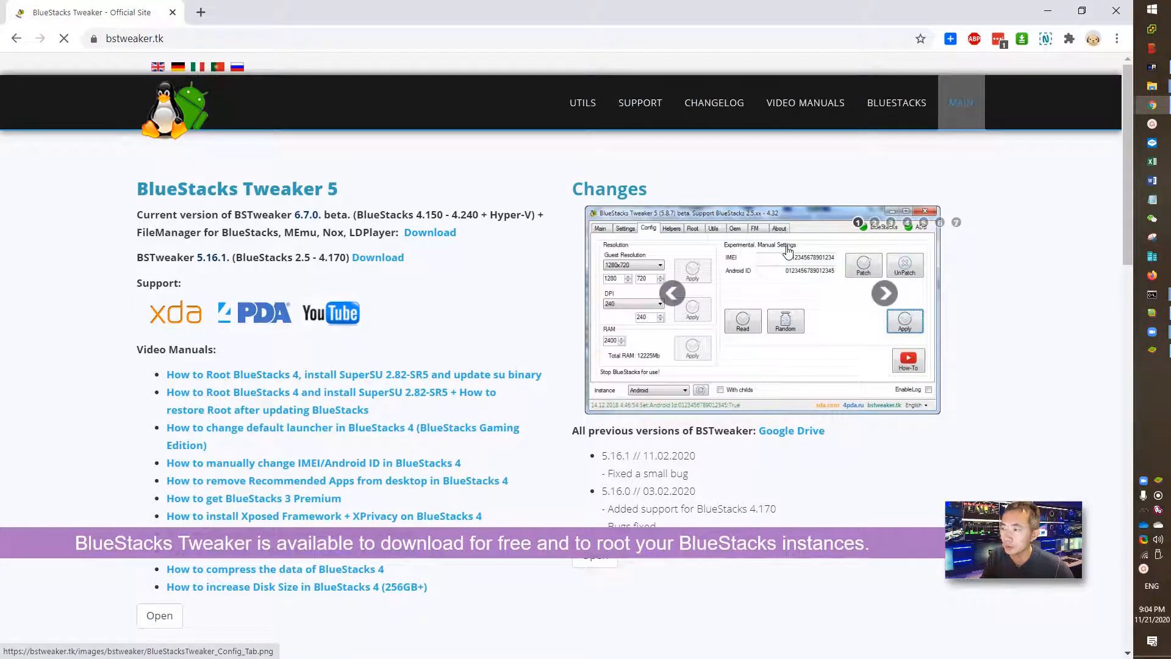
{"action": "left_click", "coordinate": [1049, 12]}
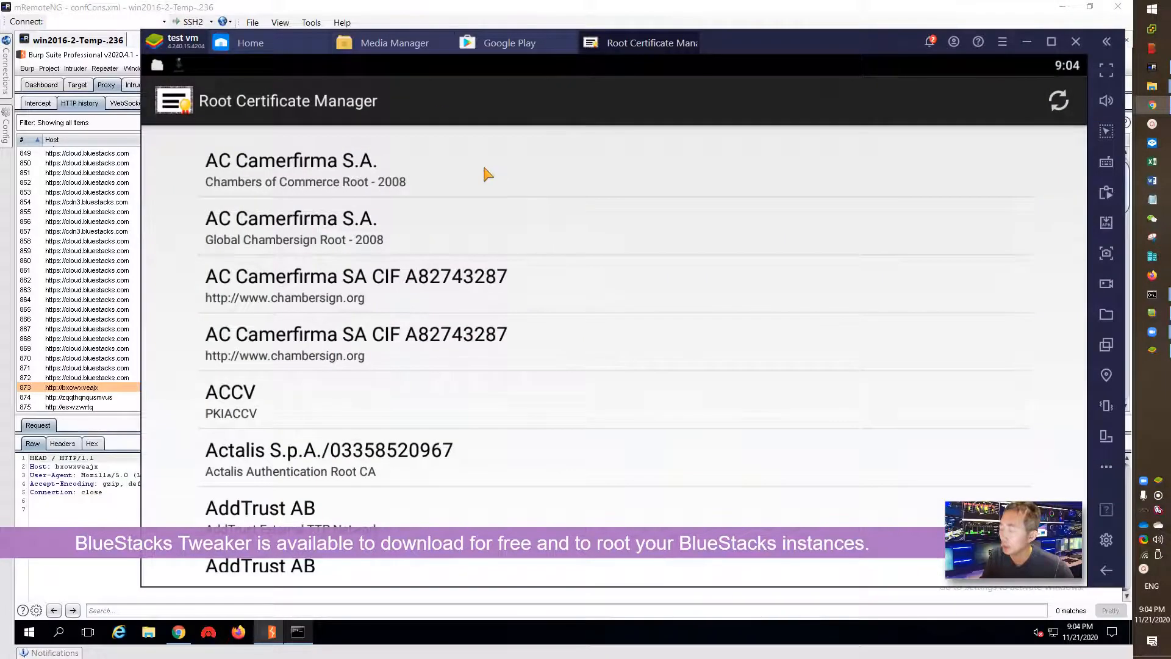
- Run BlueStacksTweaker.exe from the BSTweaker6 folder as administrator, opening BlueStacks Tweaker 6.7.0
{"action": "key", "text": "super+s"}
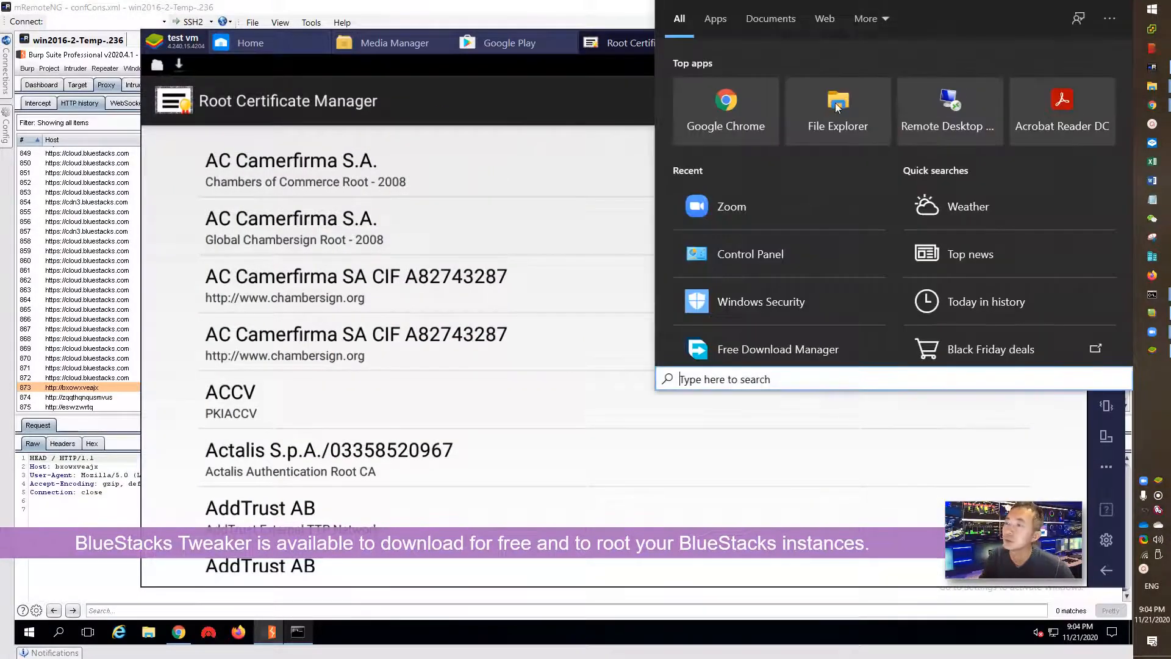
{"action": "left_click", "coordinate": [594, 5]}
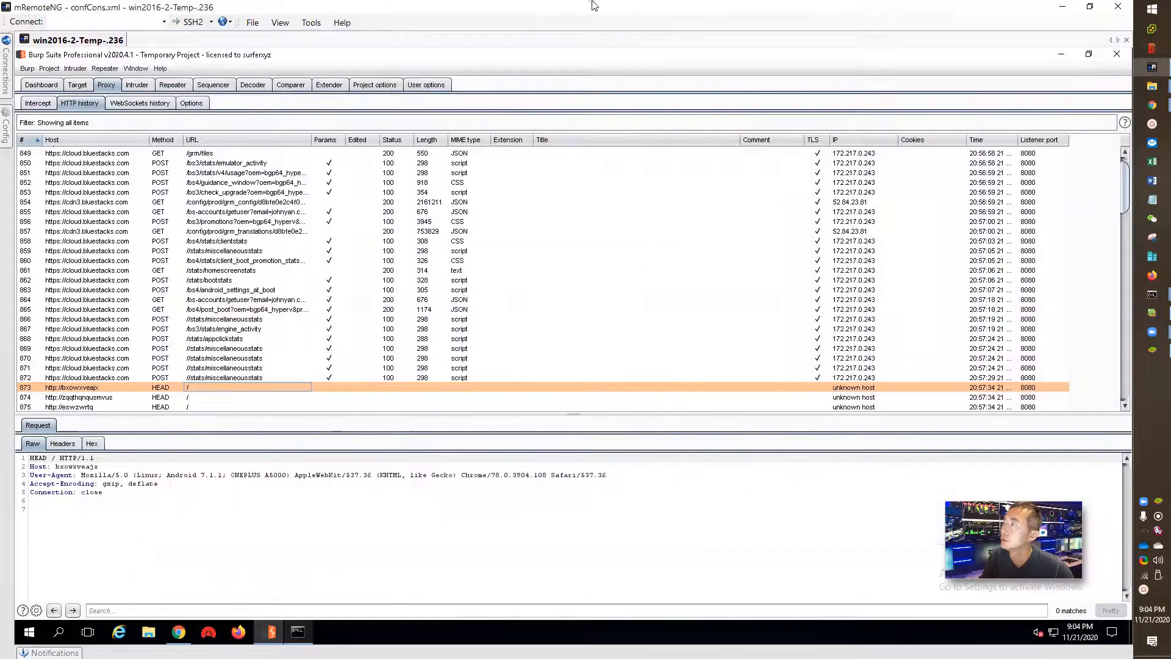
{"action": "key", "text": "super+e"}
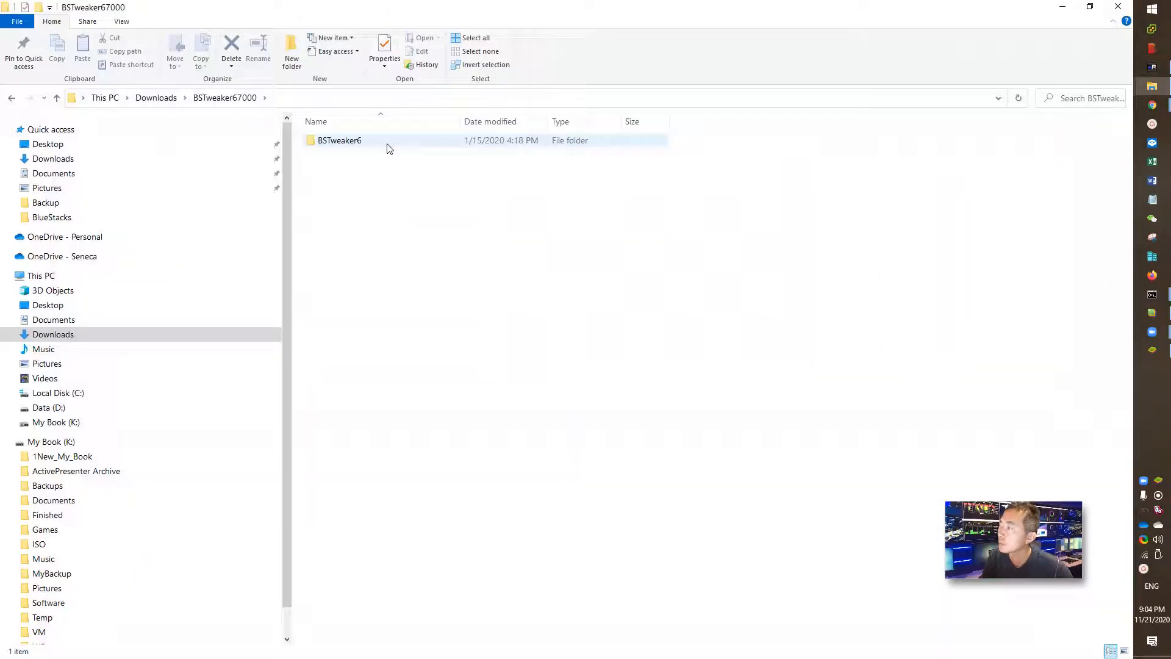
{"action": "double_click", "coordinate": [388, 146]}
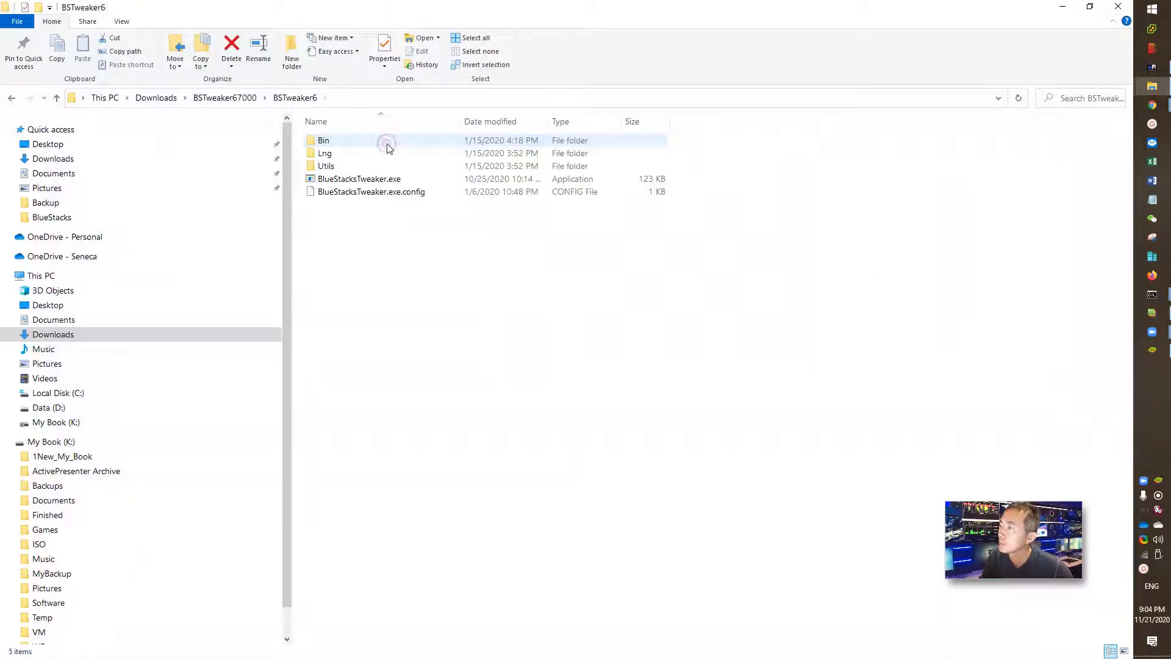
{"action": "left_click", "coordinate": [375, 179]}
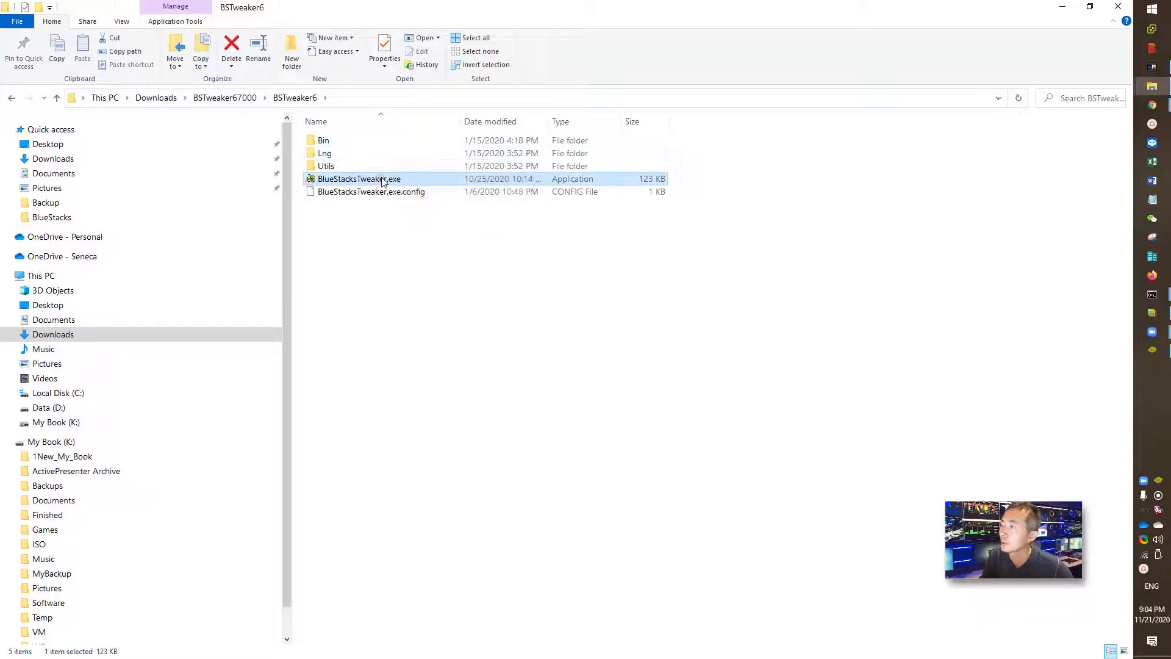
{"action": "double_click", "coordinate": [534, 5]}
{"action": "double_click", "coordinate": [594, 188]}
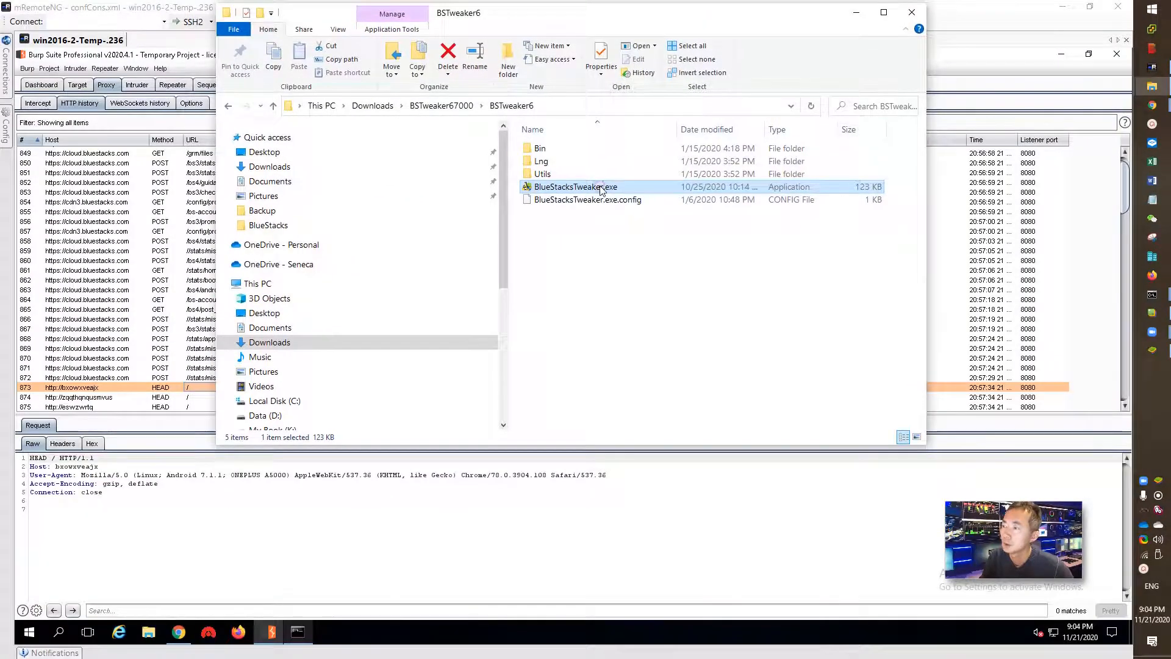
{"action": "left_click", "coordinate": [534, 366]}
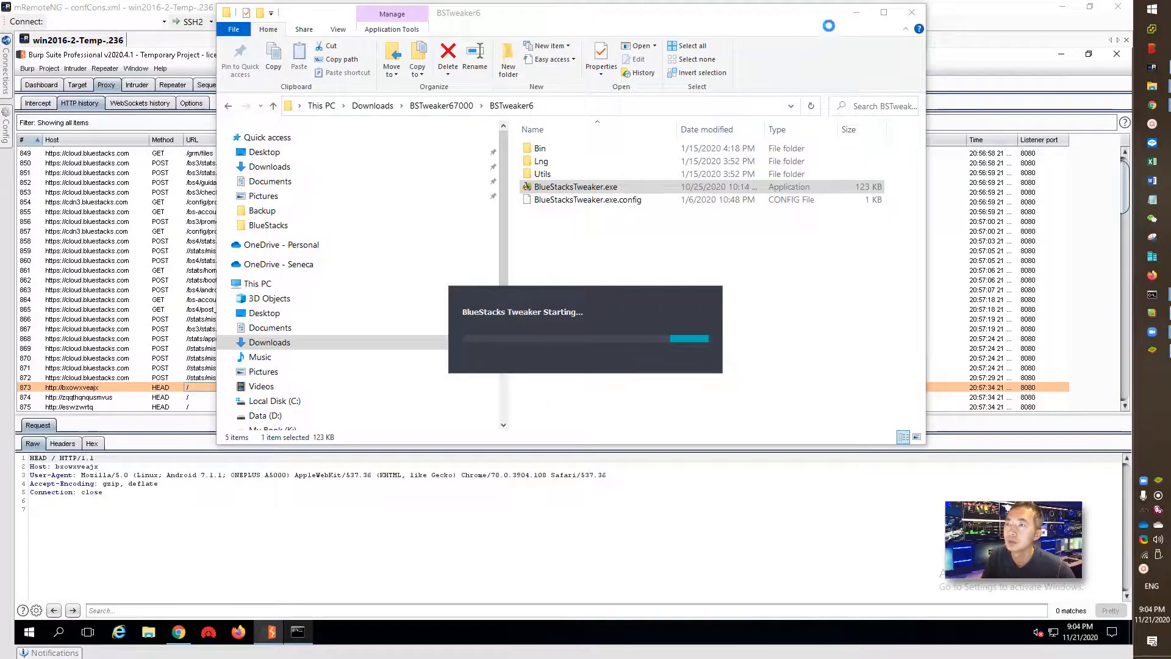
{"action": "left_click", "coordinate": [851, 13]}
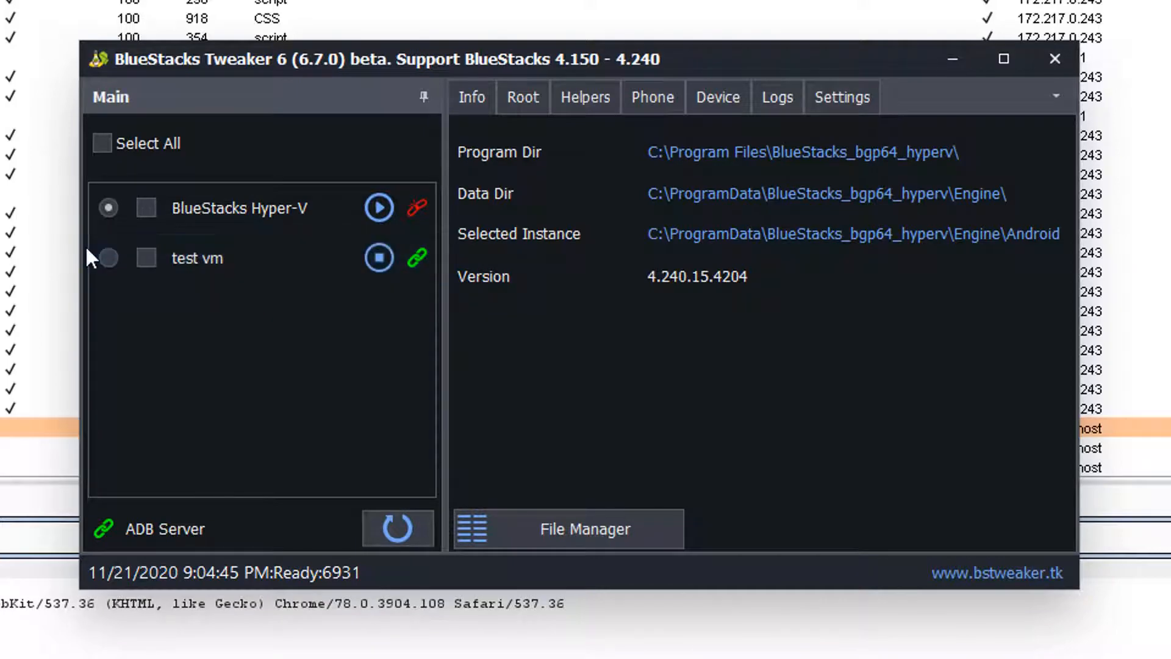
- Stop the test vm instance and unlock its Android image from the Tweaker's Root tab
{"action": "left_click", "coordinate": [108, 256]}
{"action": "left_click", "coordinate": [526, 101]}
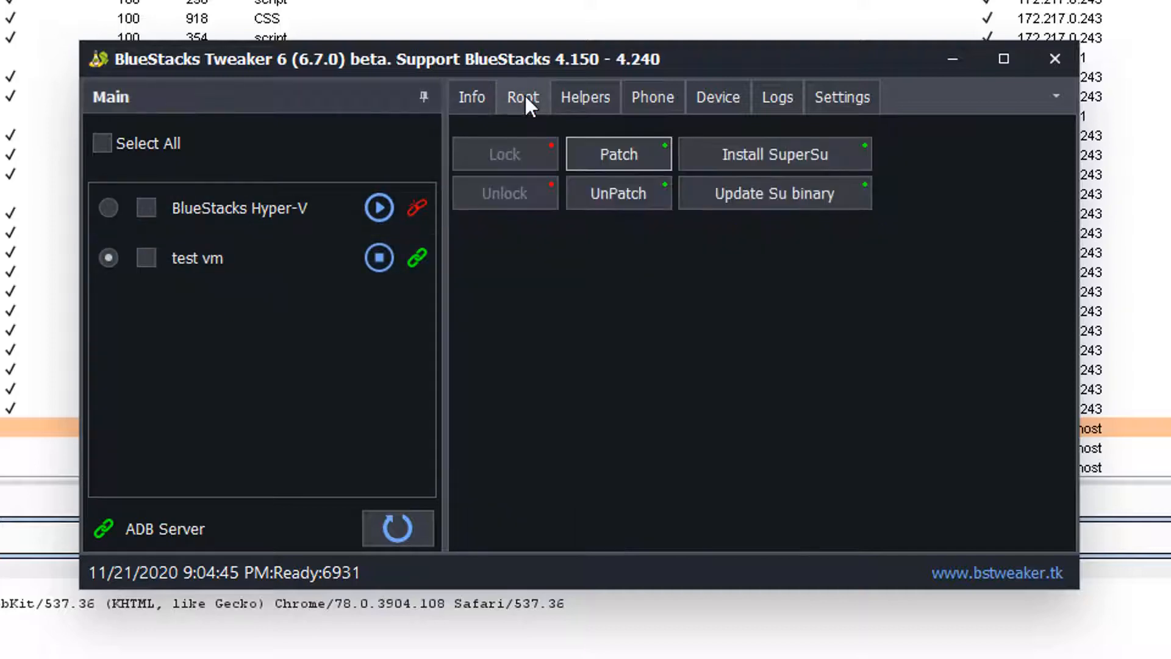
{"action": "left_click", "coordinate": [617, 156]}
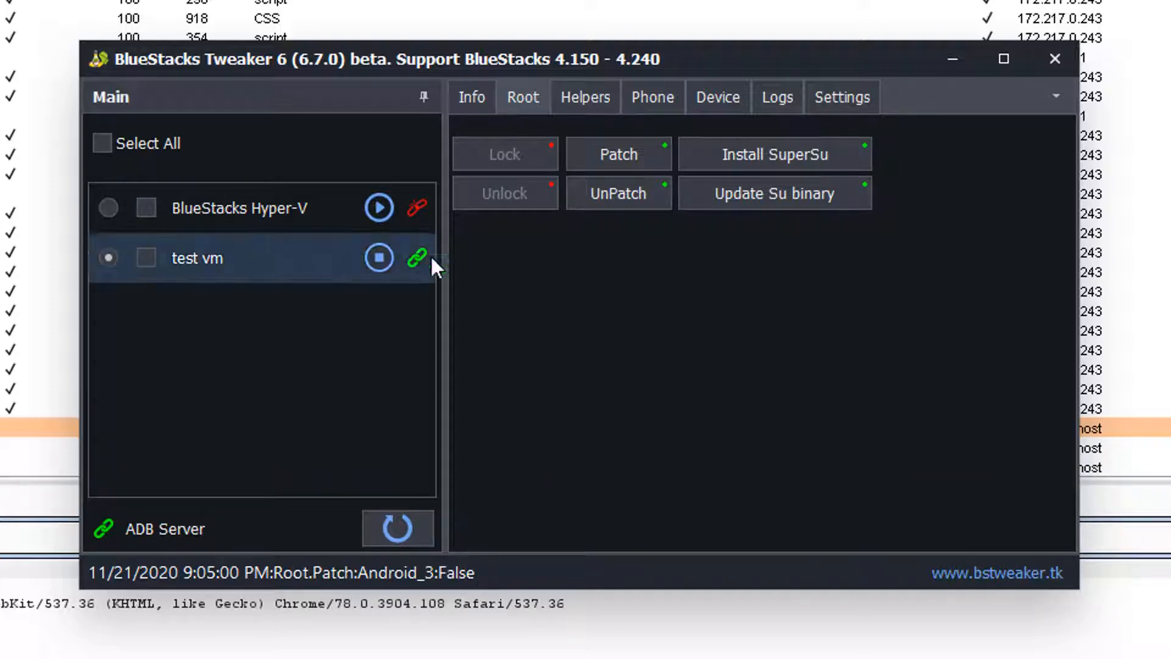
{"action": "left_click", "coordinate": [380, 255]}
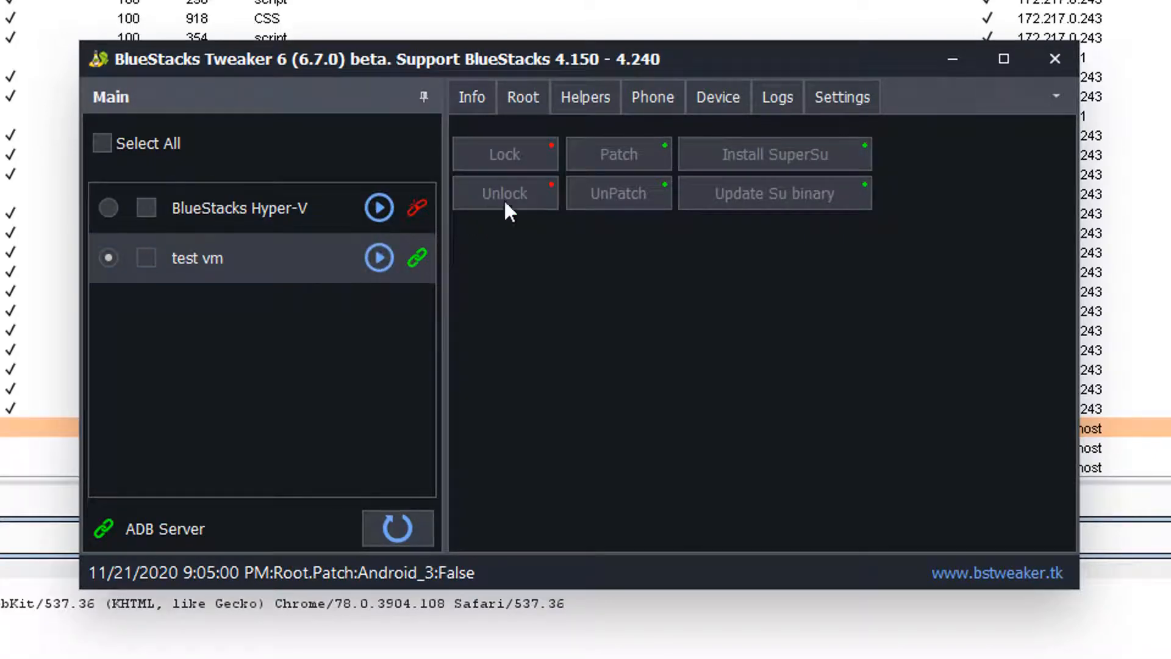
{"action": "left_click", "coordinate": [146, 258]}
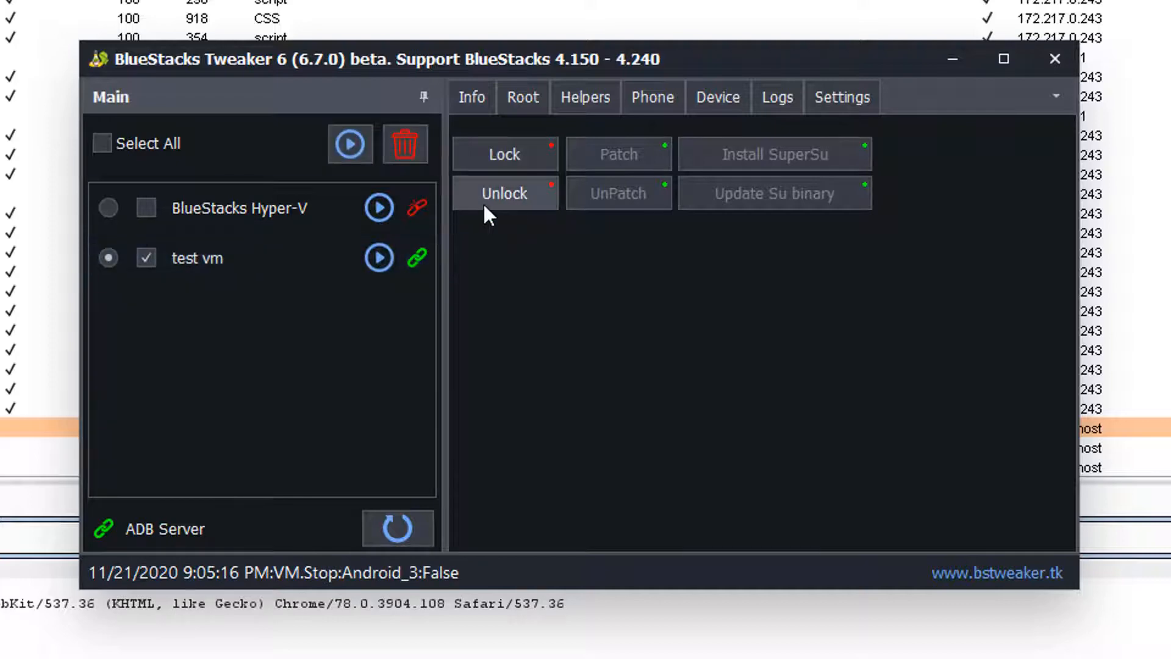
{"action": "left_click", "coordinate": [498, 195]}
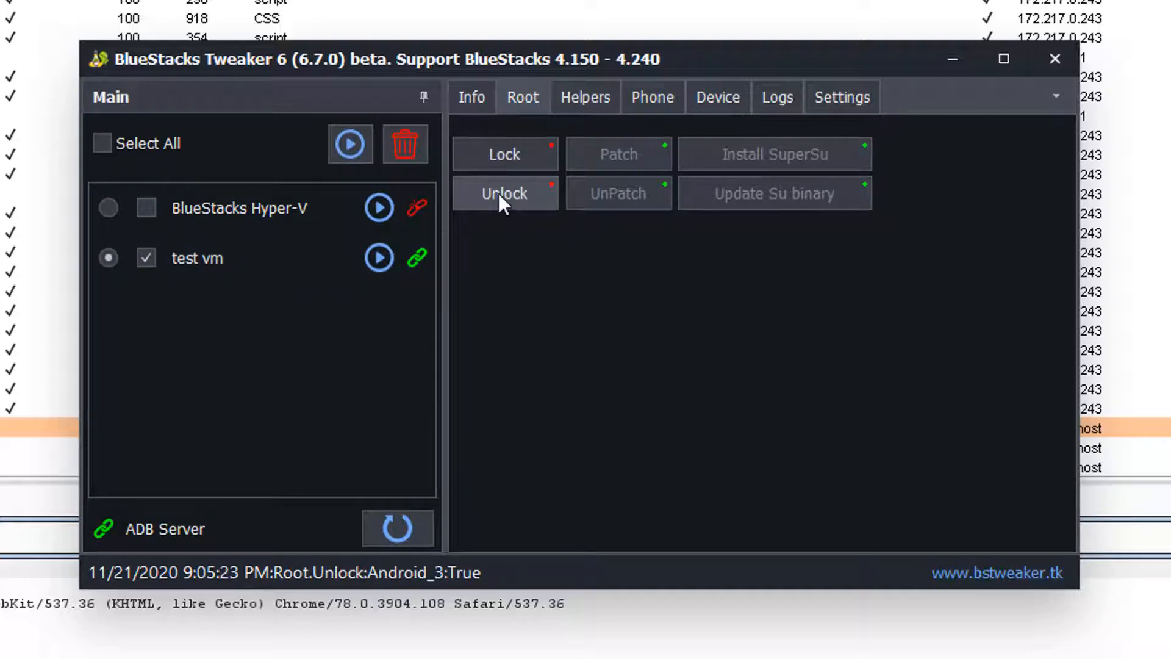
- Start test vm, minimize the emulator window, and close BlueStacks Tweaker
{"action": "left_click", "coordinate": [384, 271]}
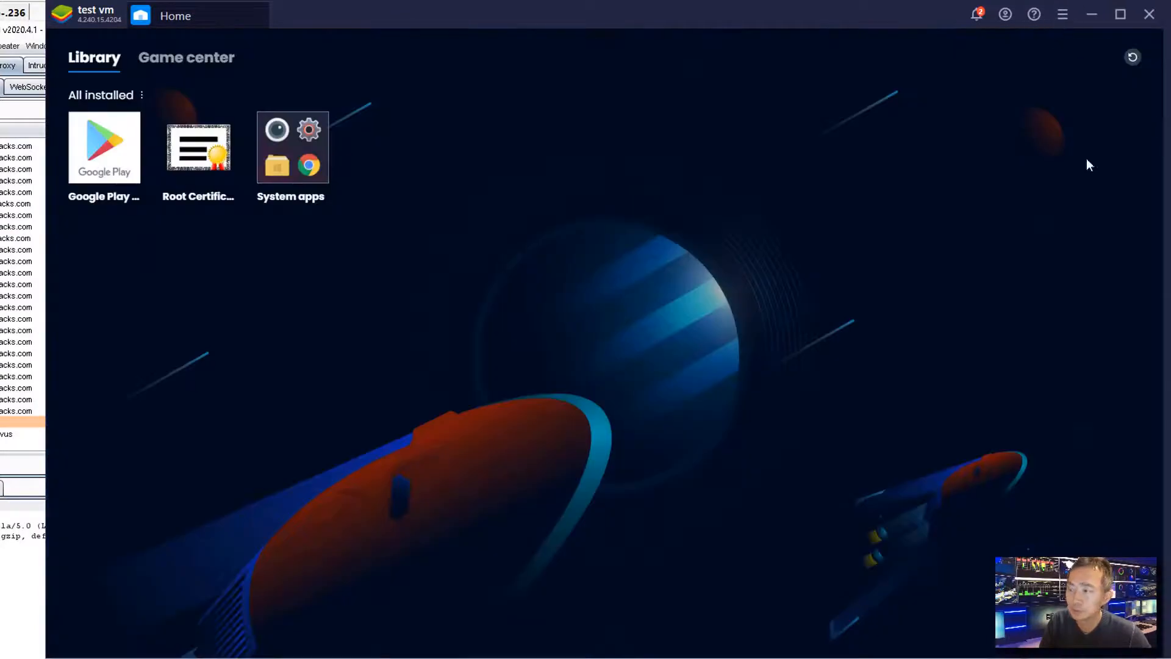
{"action": "left_click", "coordinate": [1092, 19]}
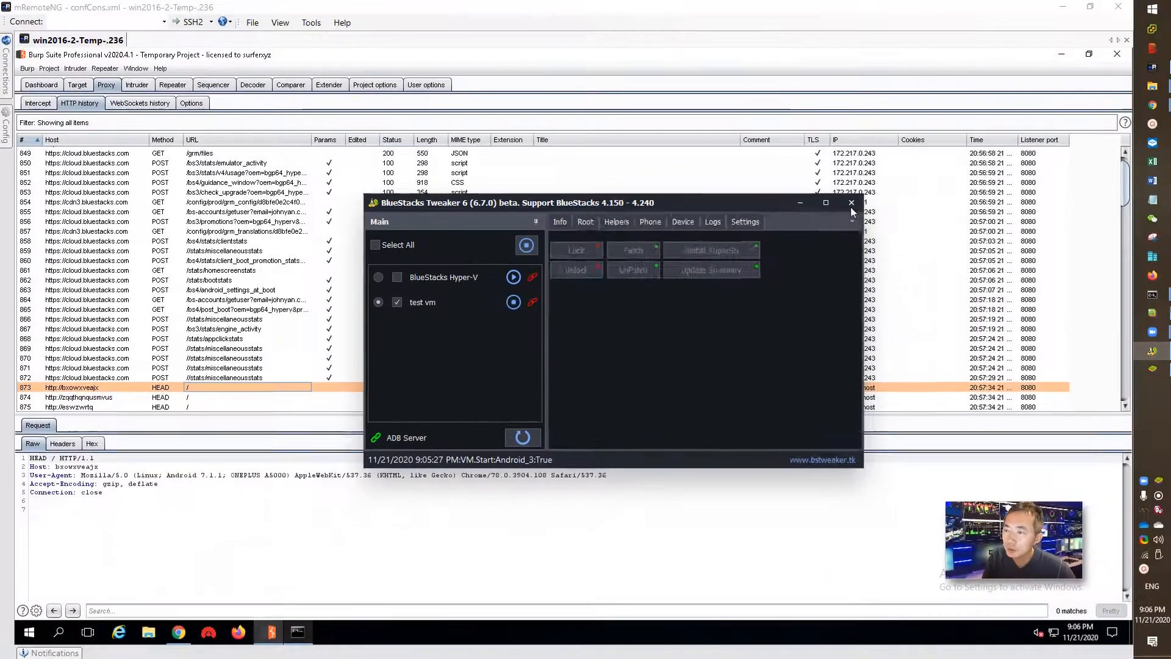
{"action": "left_click", "coordinate": [1068, 86]}
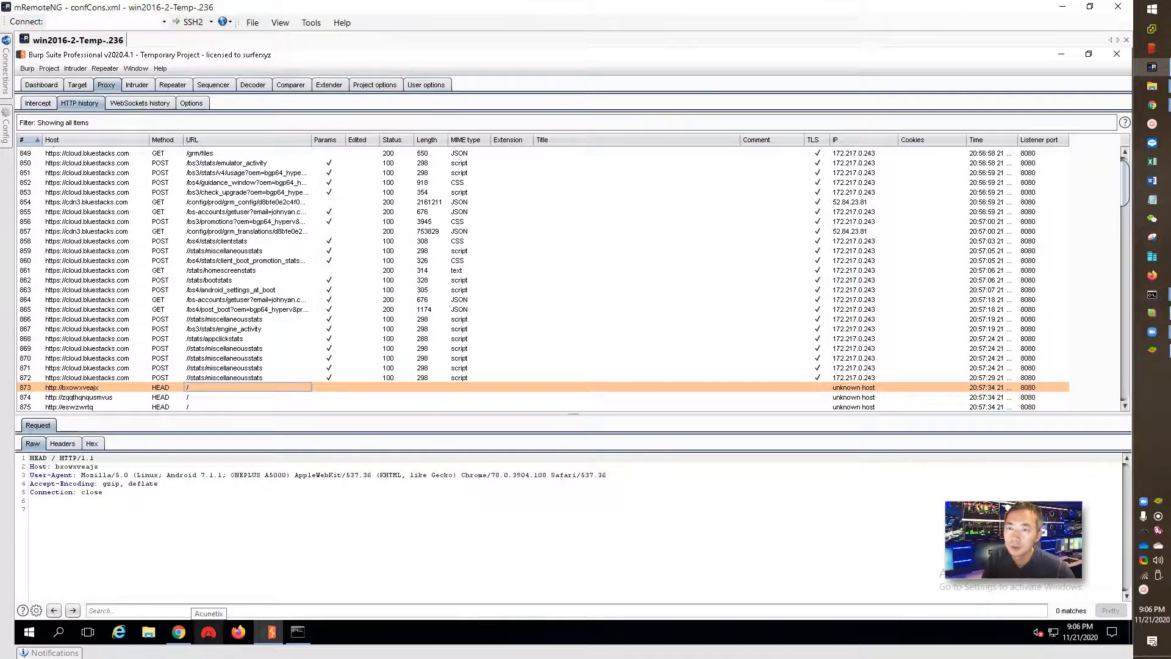
- Relaunch BlueStacksTweaker.exe from the BSTweaker6 folder, approving the admin prompt
{"action": "mouse_move", "coordinate": [1152, 86]}
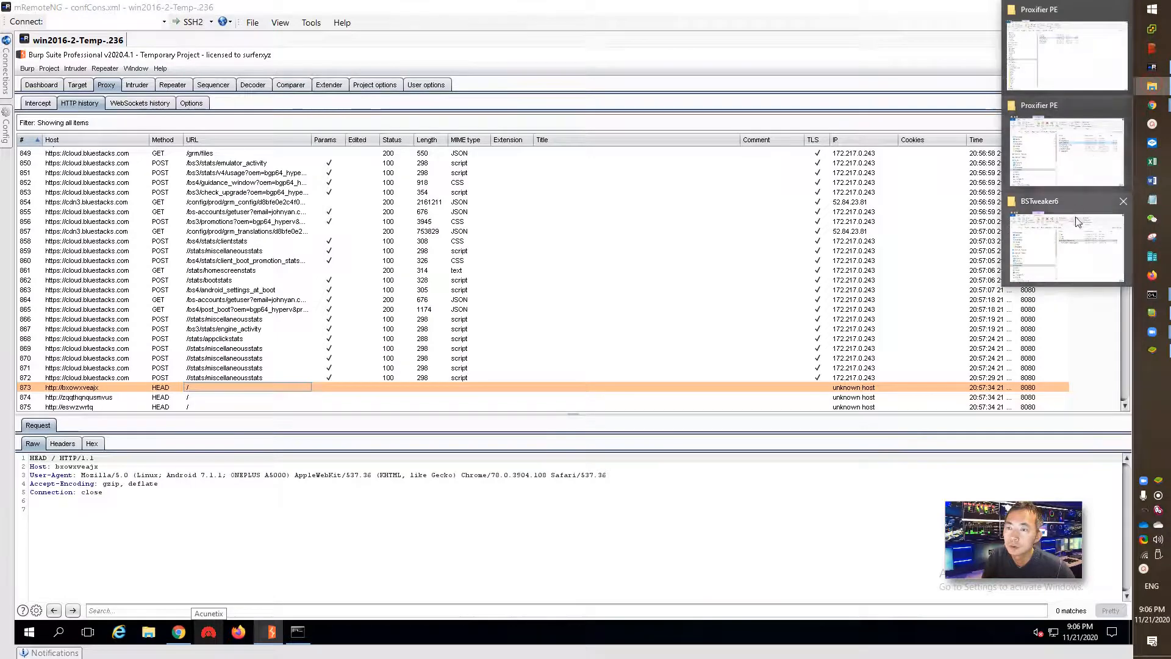
{"action": "left_click", "coordinate": [1075, 217]}
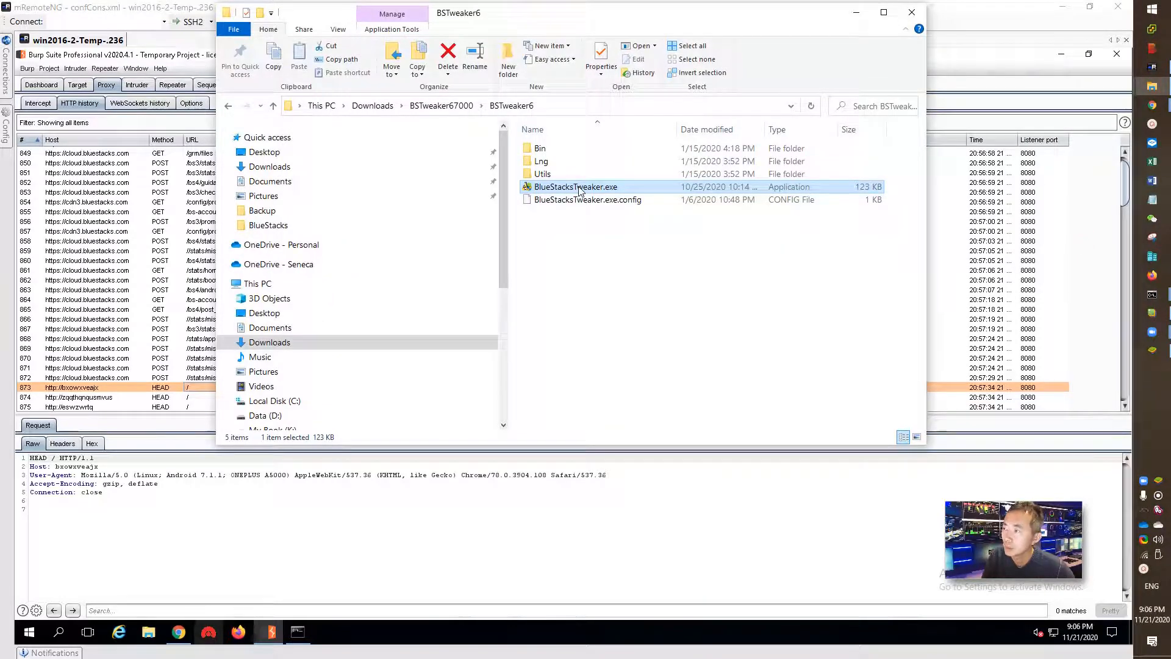
{"action": "double_click", "coordinate": [578, 187]}
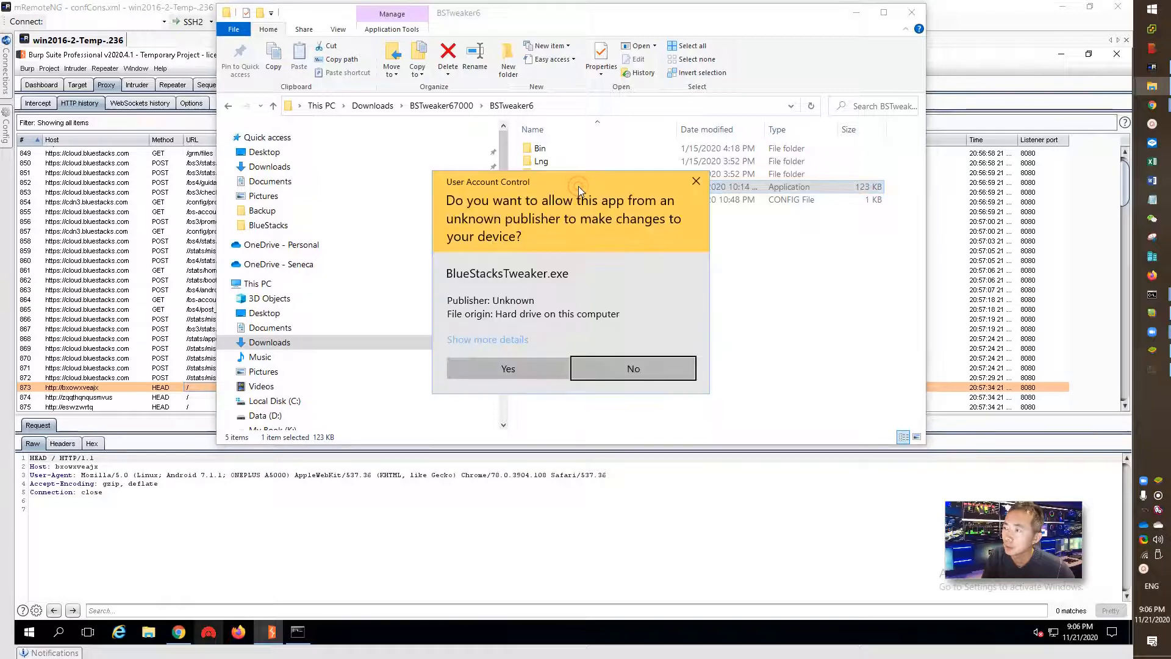
{"action": "left_click", "coordinate": [558, 370]}
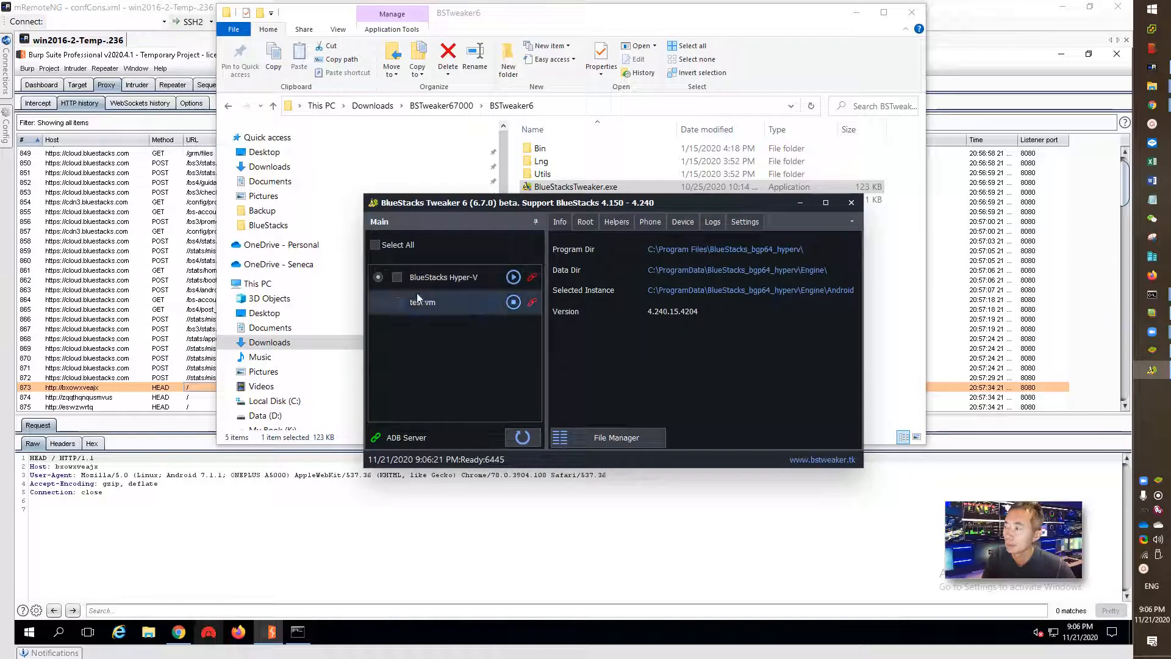
- Patch the running test vm instance for root from the Root tab
{"action": "left_click", "coordinate": [383, 303]}
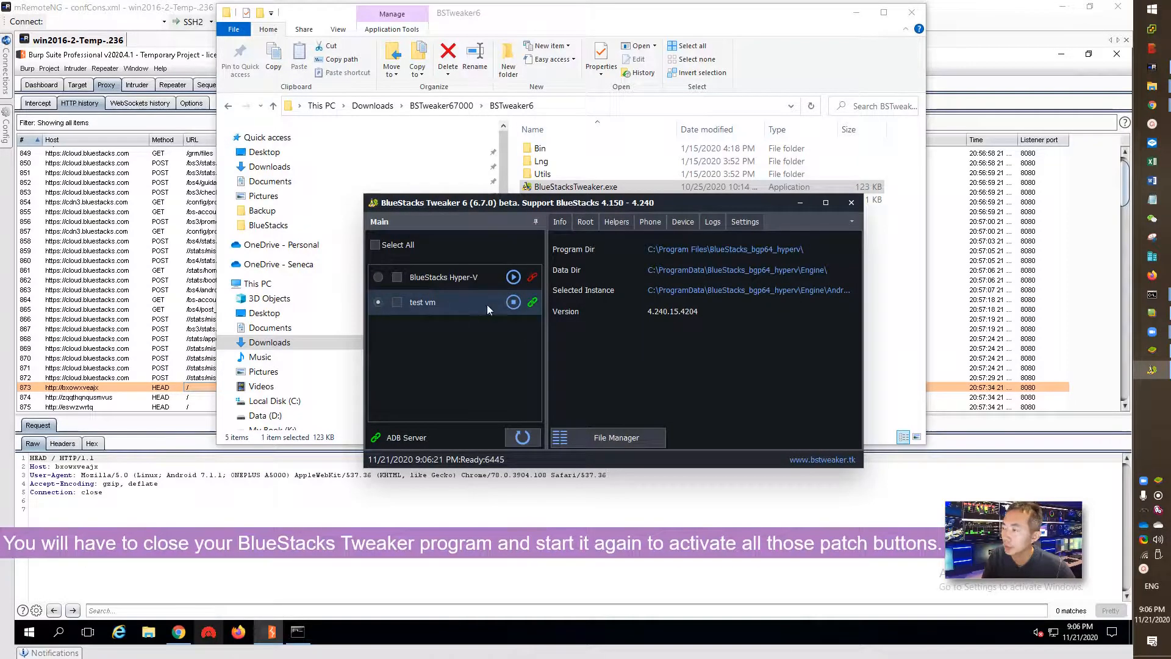
{"action": "left_click", "coordinate": [585, 222]}
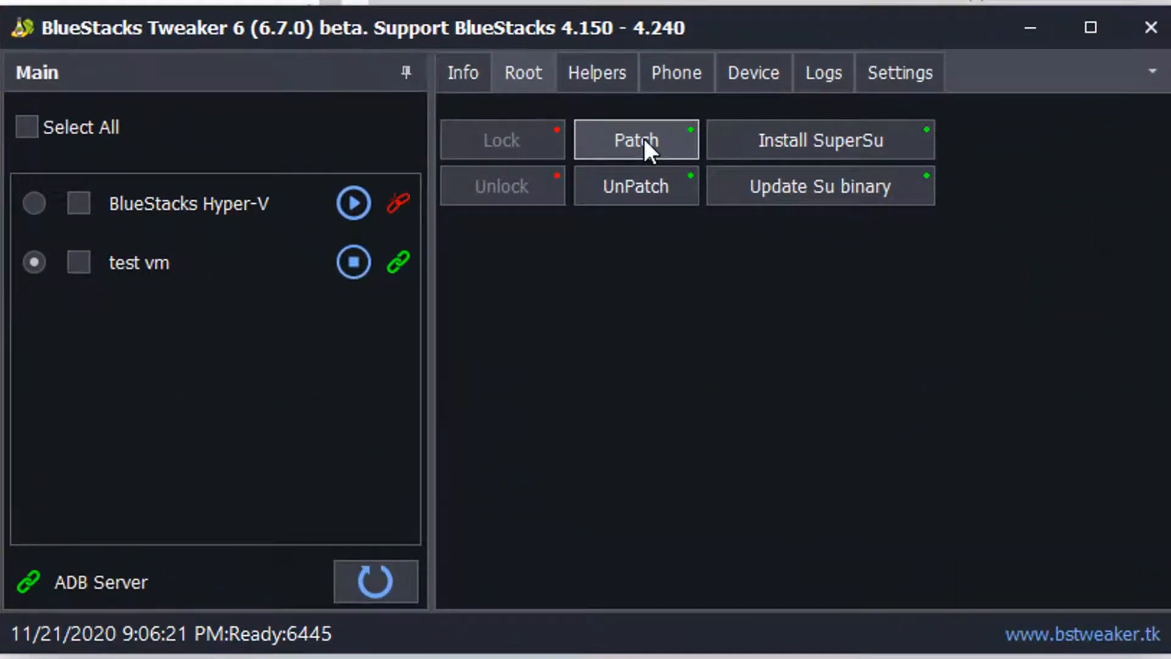
{"action": "left_click", "coordinate": [643, 138]}
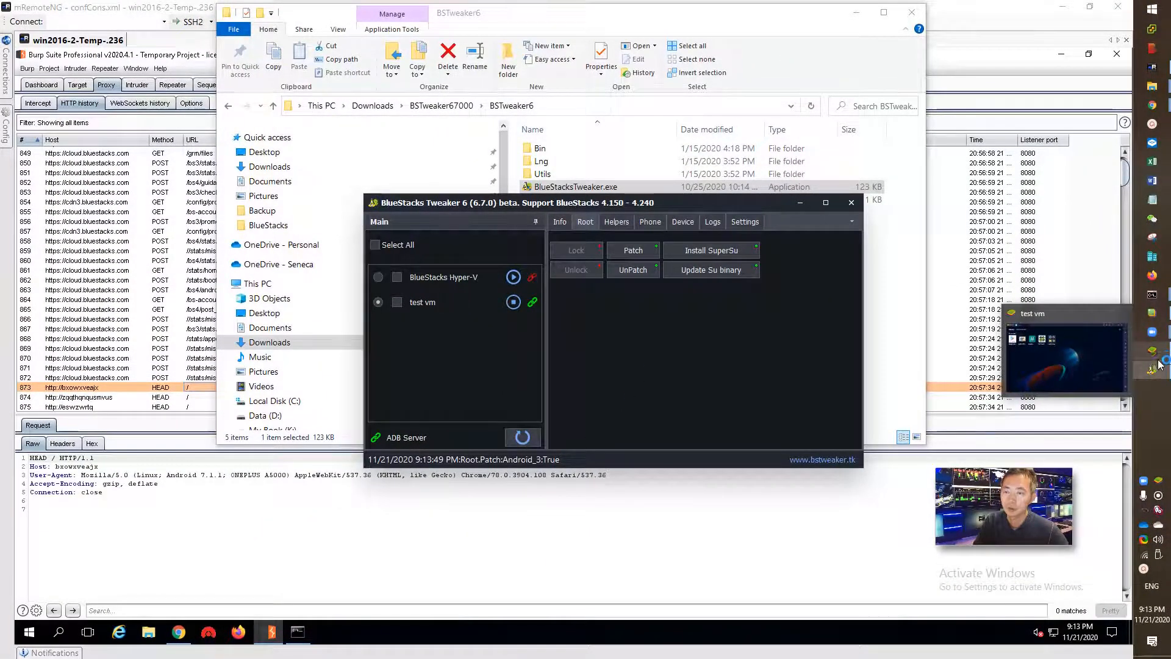
- Verify root on test vm with Root Checker Basic, keeping BlueStacks Tweaker minimized
{"action": "mouse_move", "coordinate": [1152, 370]}
{"action": "left_click", "coordinate": [1029, 384]}
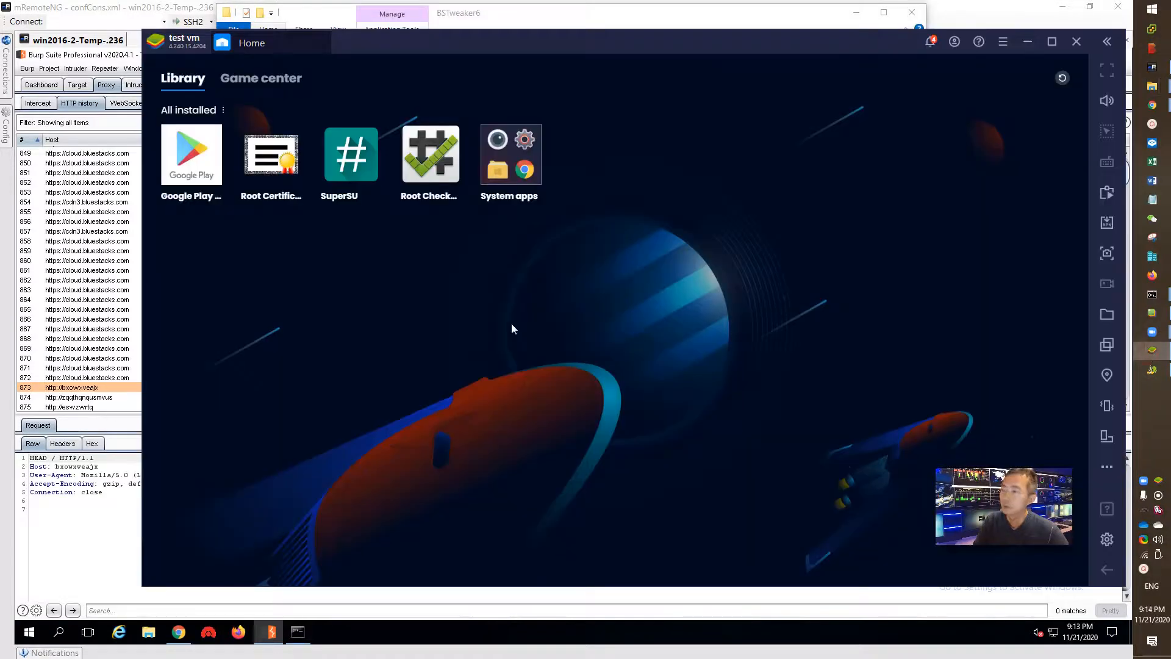
{"action": "left_click", "coordinate": [438, 160]}
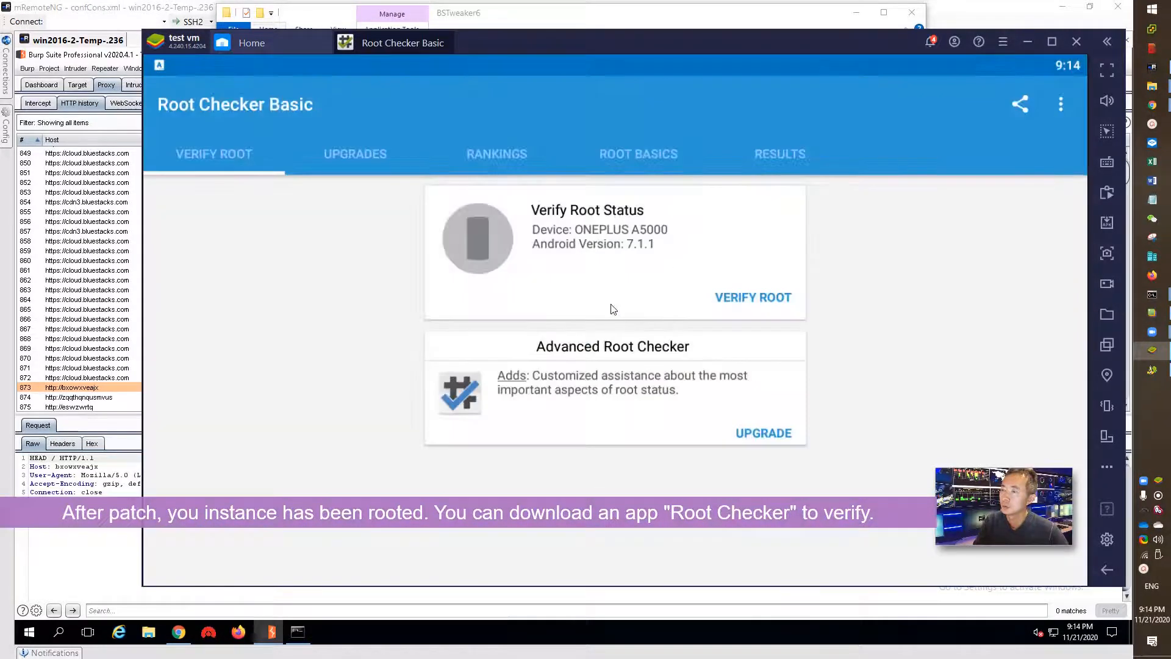
{"action": "left_click", "coordinate": [762, 298]}
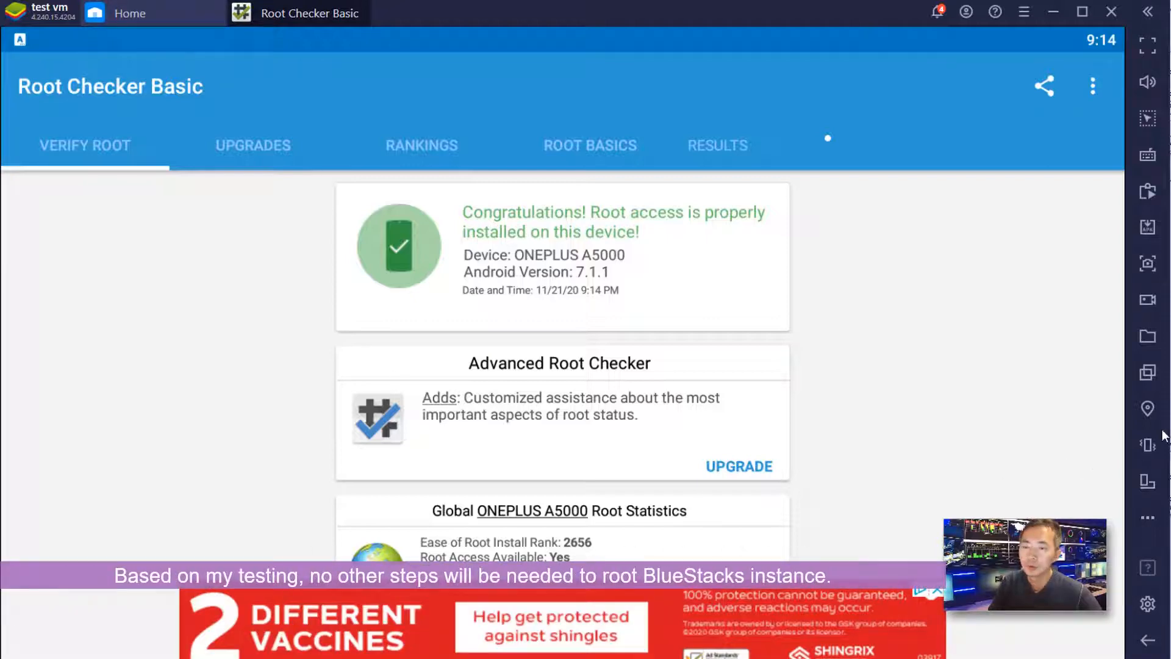
{"action": "key", "text": "alt+Tab"}
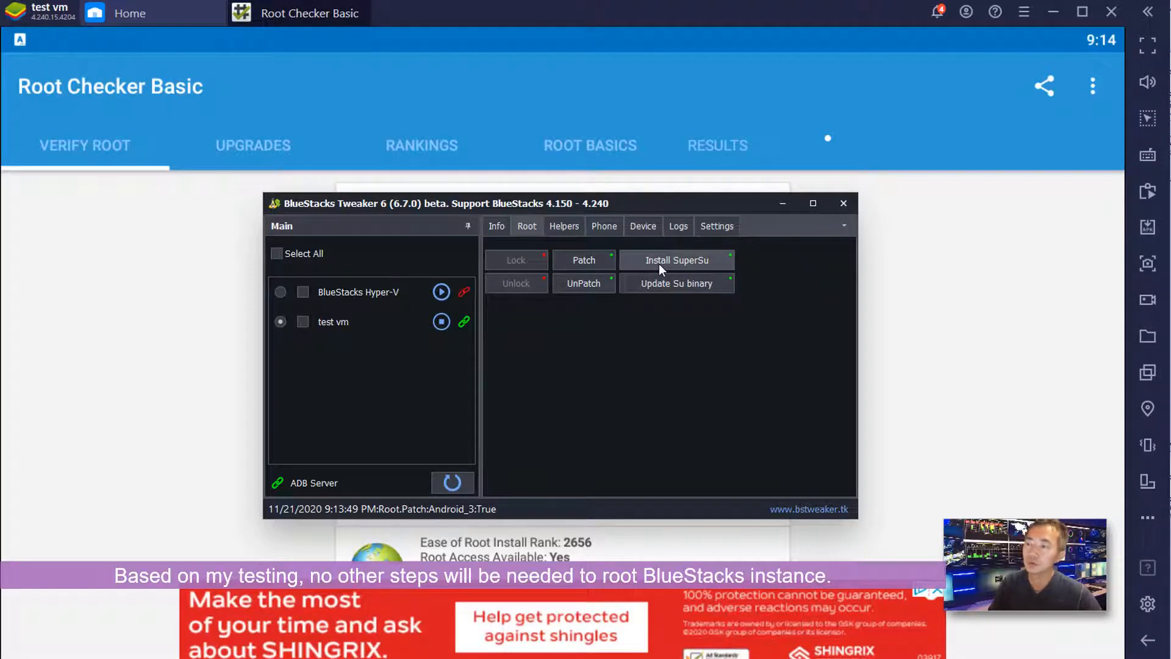
{"action": "left_click", "coordinate": [783, 205]}
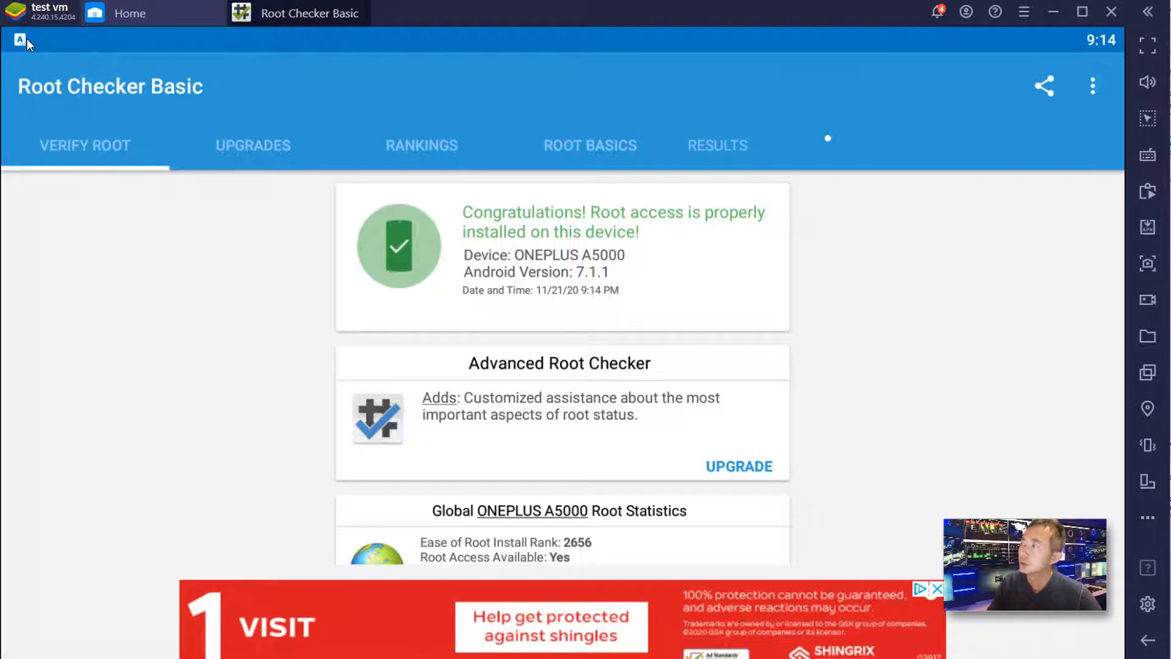
- Close Root Checker and check Downloads and Recent in Root Certificate Manager's file picker, finding nothing
{"action": "left_click", "coordinate": [366, 6]}
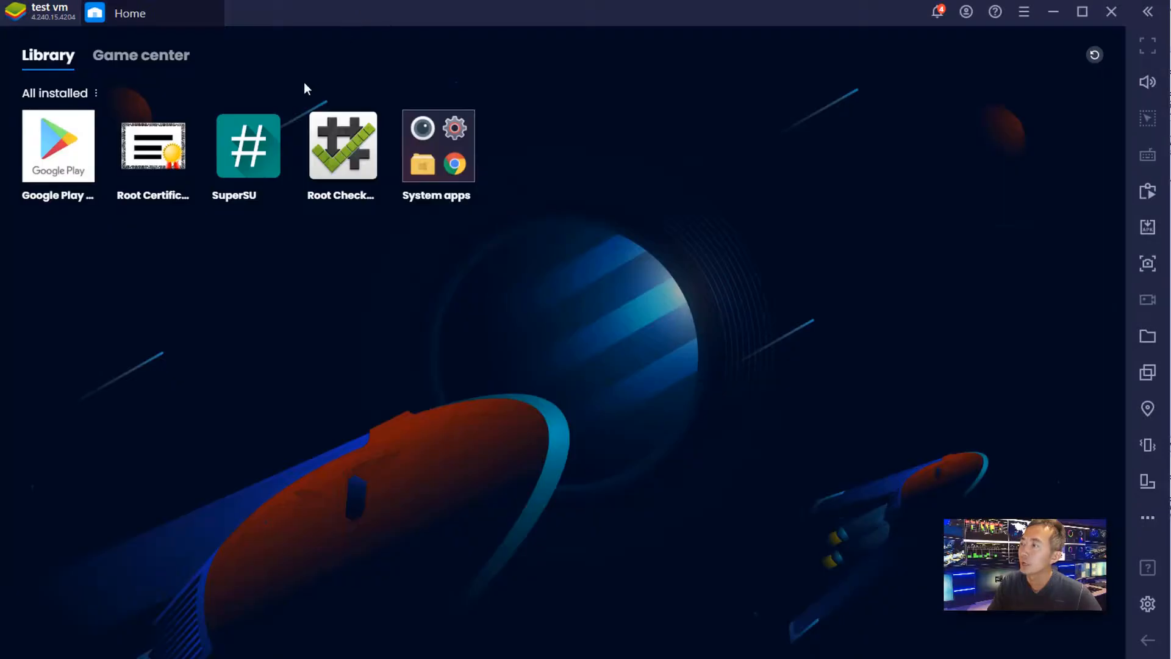
{"action": "left_click", "coordinate": [165, 166]}
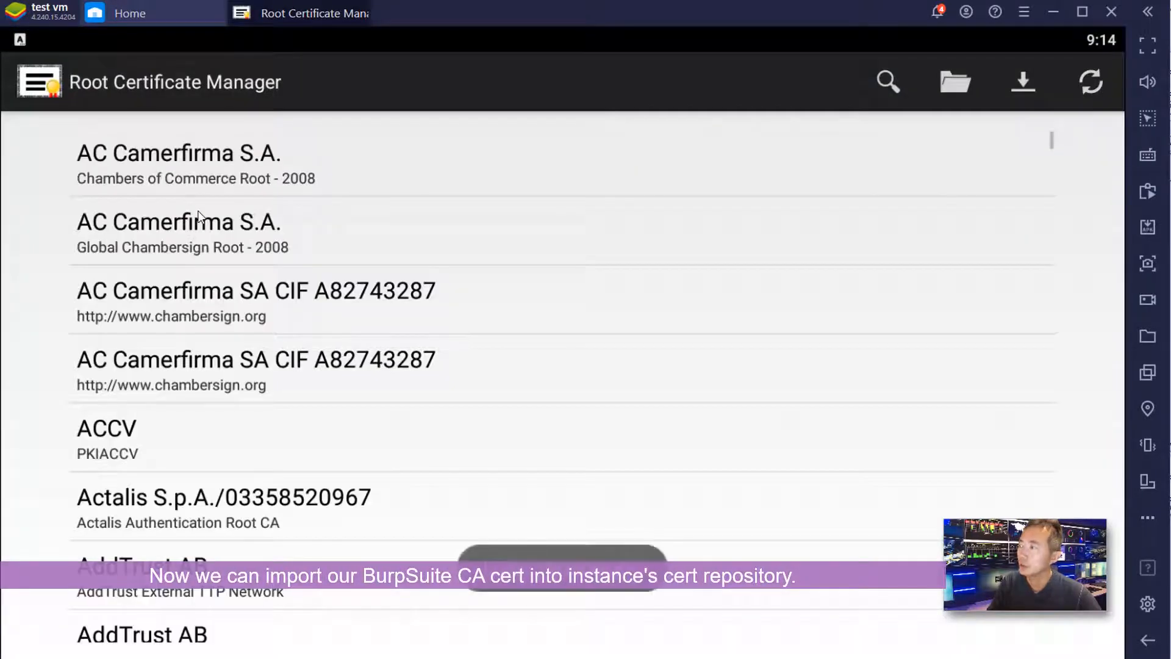
{"action": "left_click", "coordinate": [954, 81]}
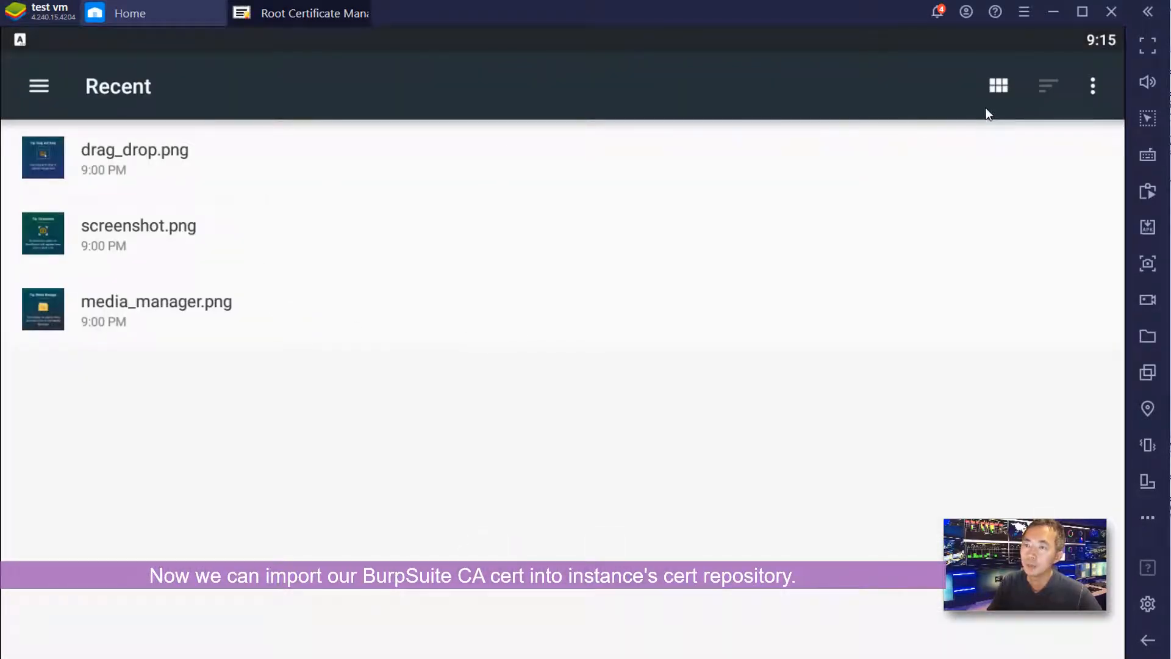
{"action": "left_click", "coordinate": [32, 89]}
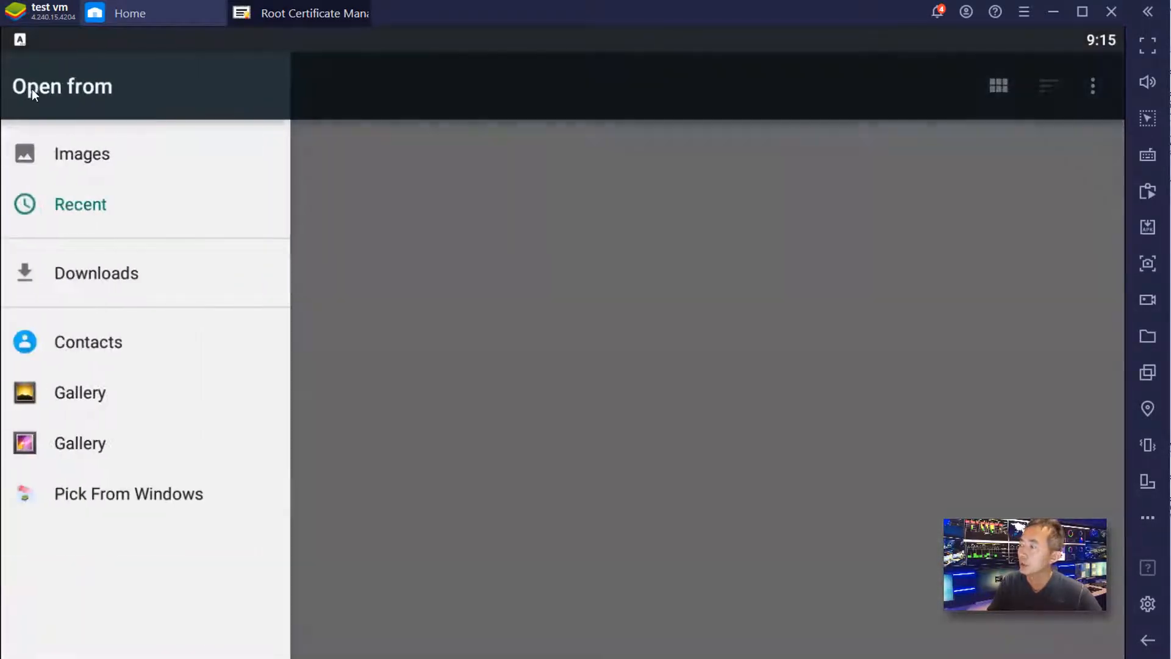
{"action": "left_click", "coordinate": [137, 267]}
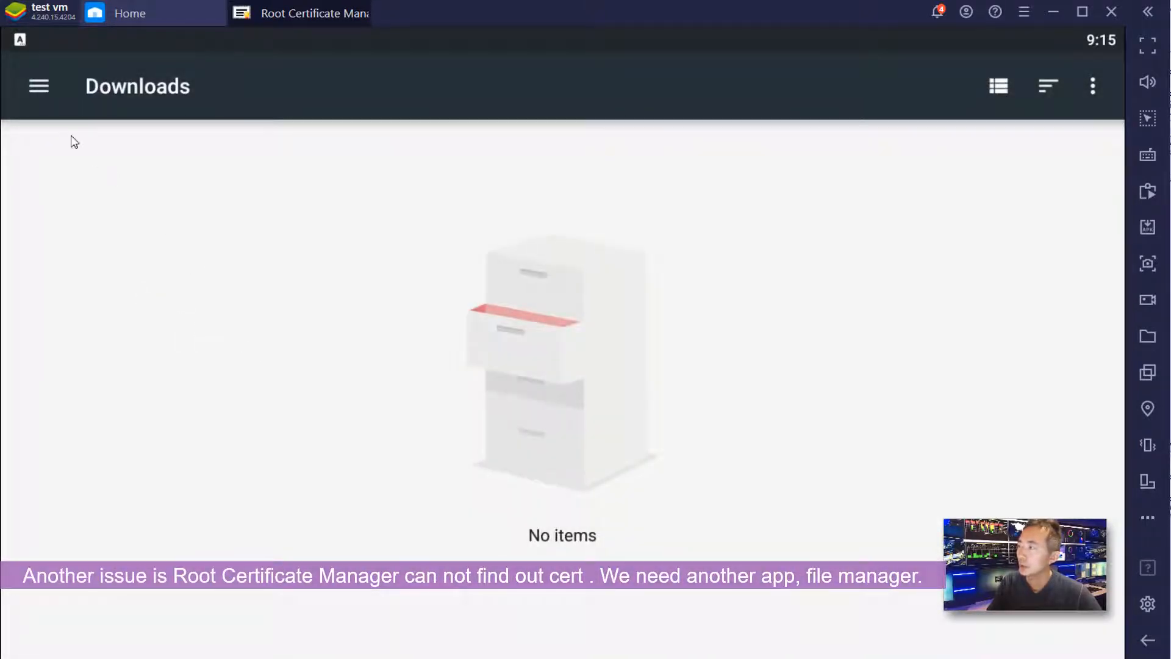
{"action": "left_click", "coordinate": [44, 91]}
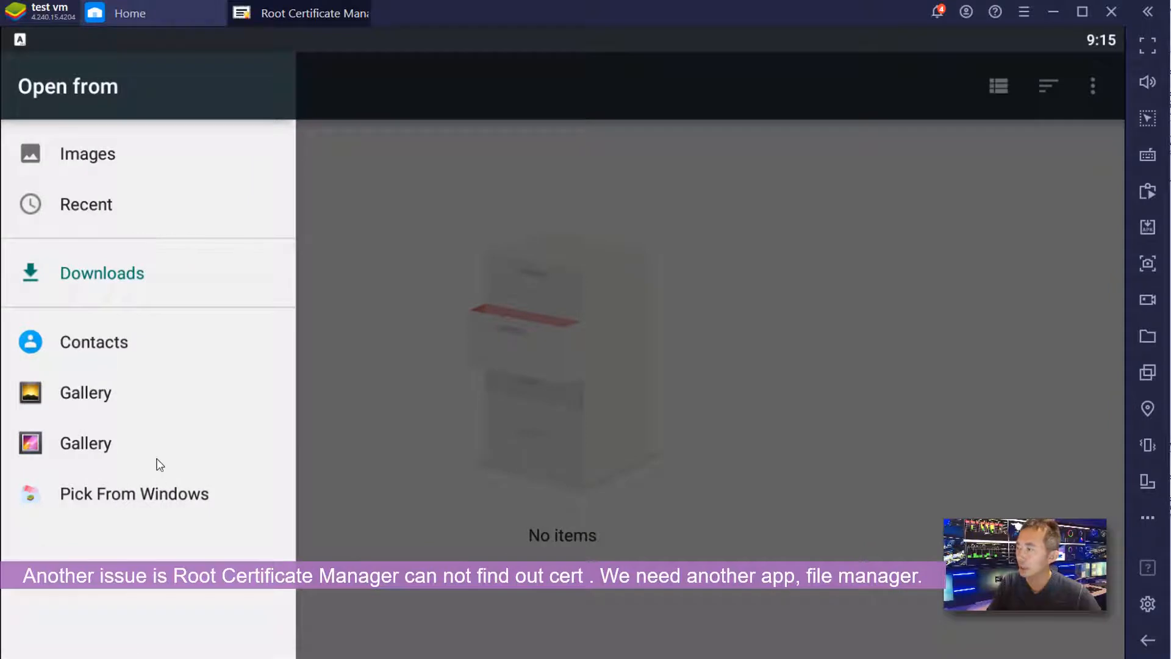
{"action": "left_click", "coordinate": [160, 204]}
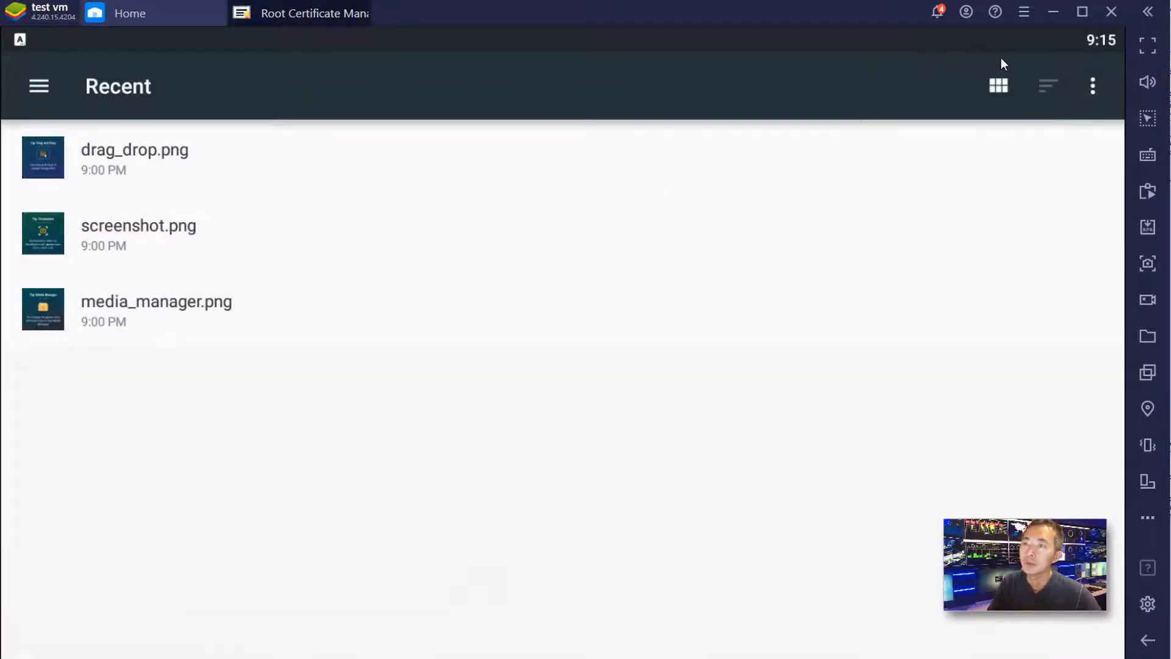
{"action": "left_click", "coordinate": [123, 14]}
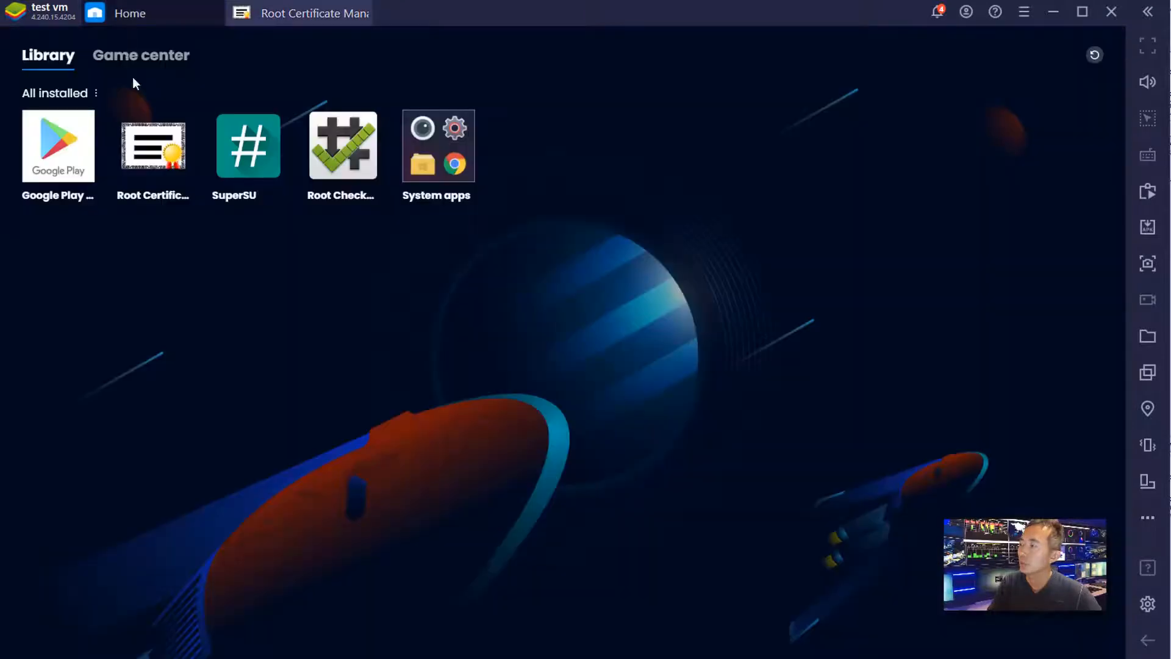
- Search the Play Store for 'file manager' and preview the File Explorer & Folder Organizer app
{"action": "left_click", "coordinate": [63, 155]}
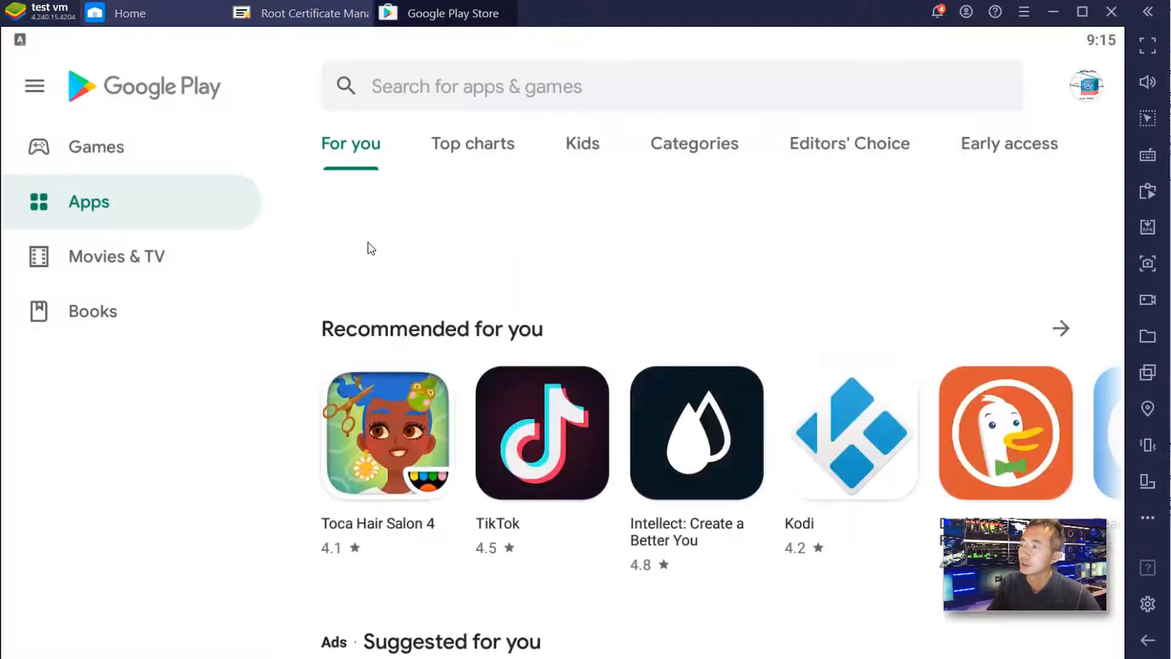
{"action": "left_click", "coordinate": [415, 76]}
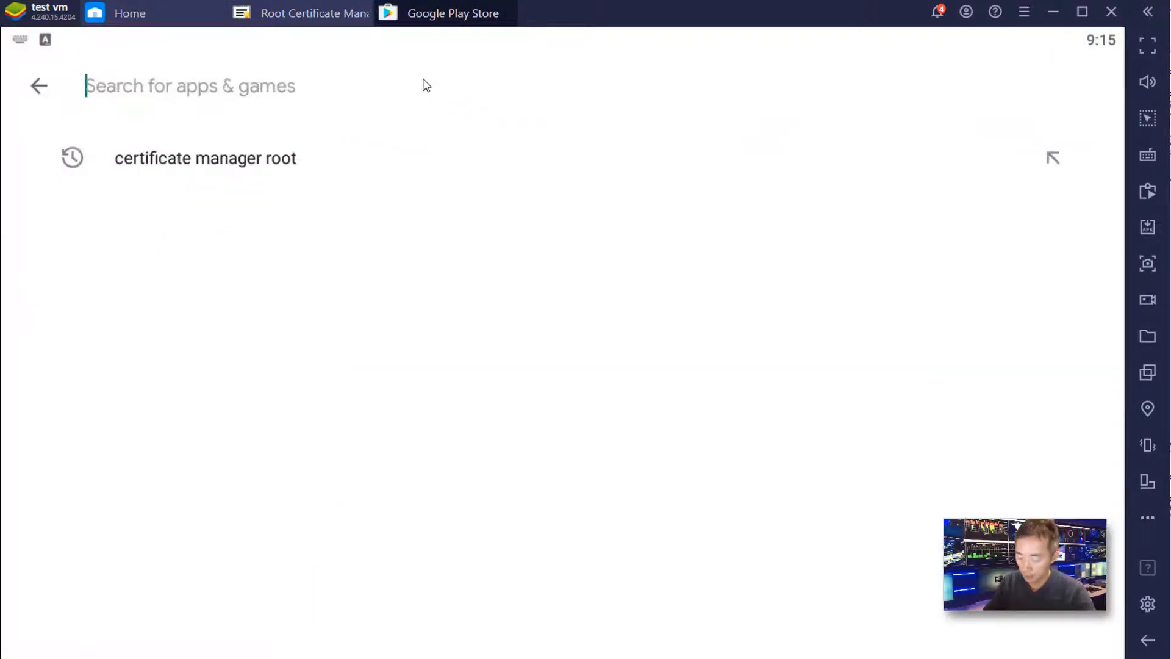
{"action": "type", "text": "file manager"}
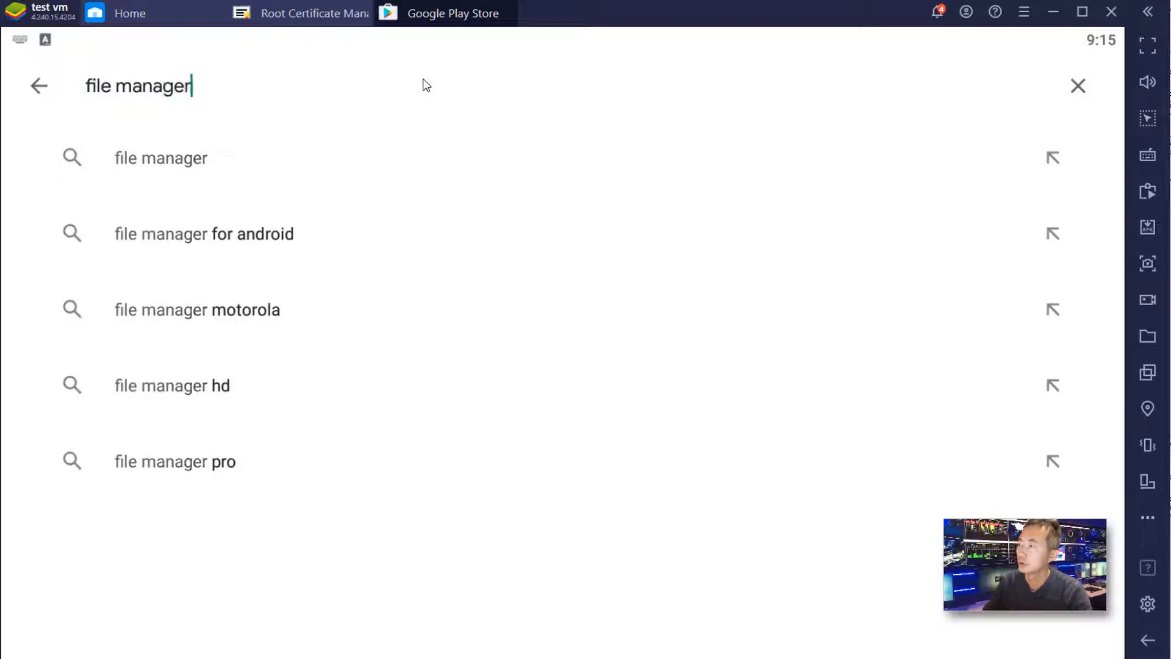
{"action": "left_click", "coordinate": [413, 155]}
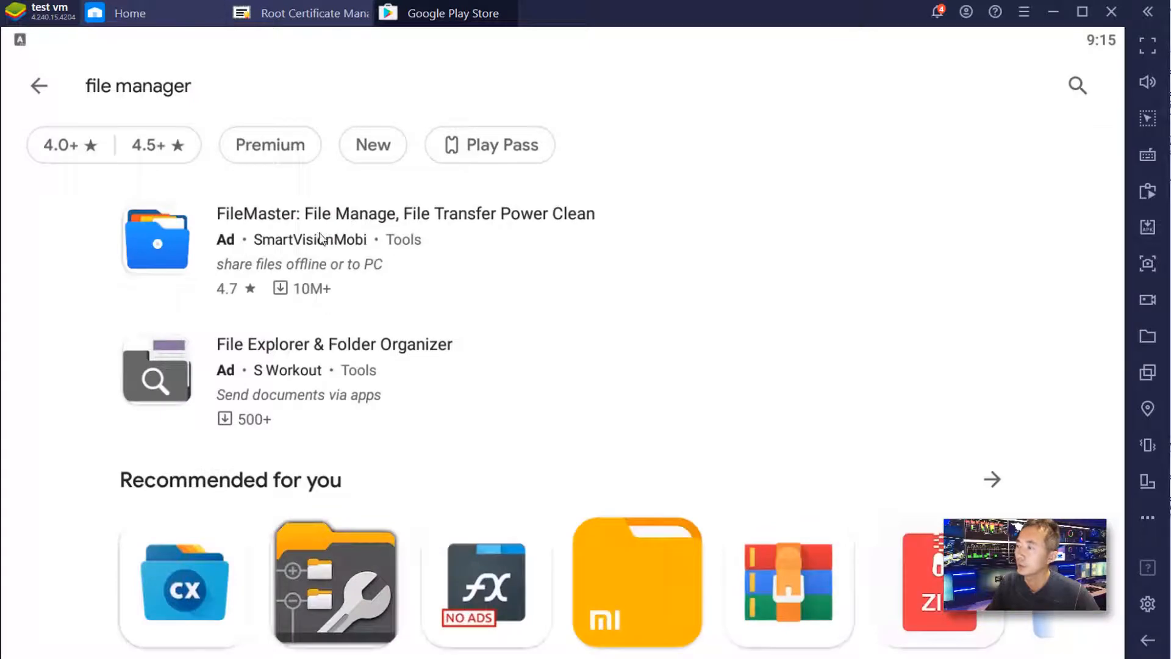
{"action": "left_click", "coordinate": [271, 358]}
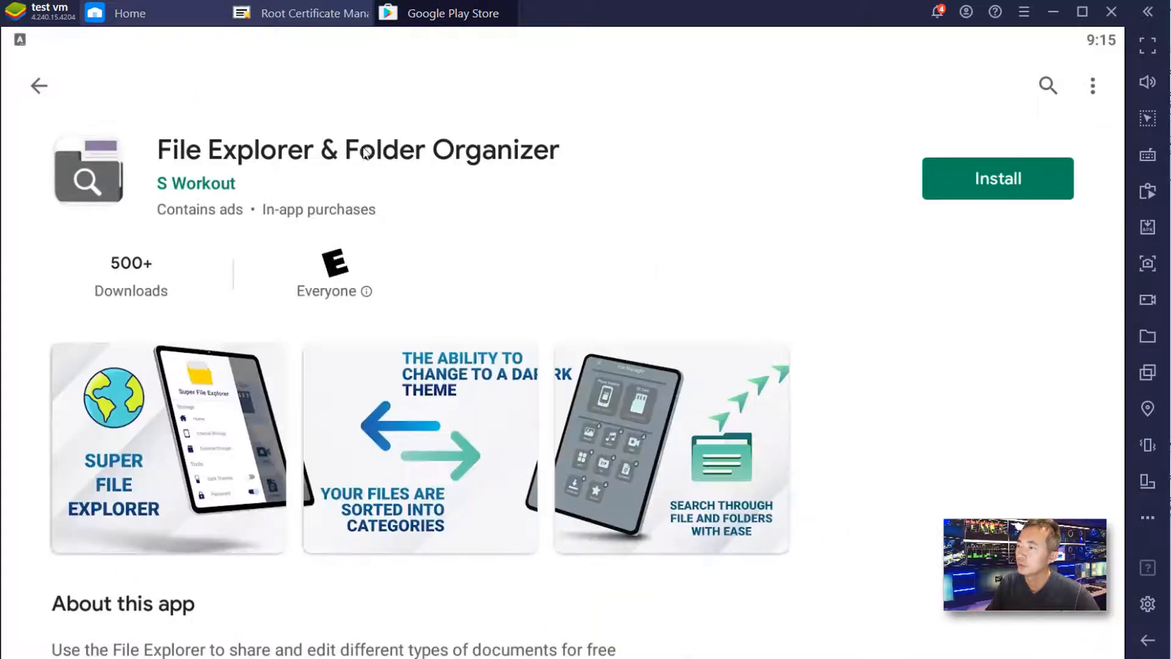
{"action": "left_click", "coordinate": [38, 86]}
- Install File Manager by File Manager Plus, then close Root Certificate Manager
{"action": "scroll", "coordinate": [460, 405], "scroll_direction": "down", "scroll_amount": 3}
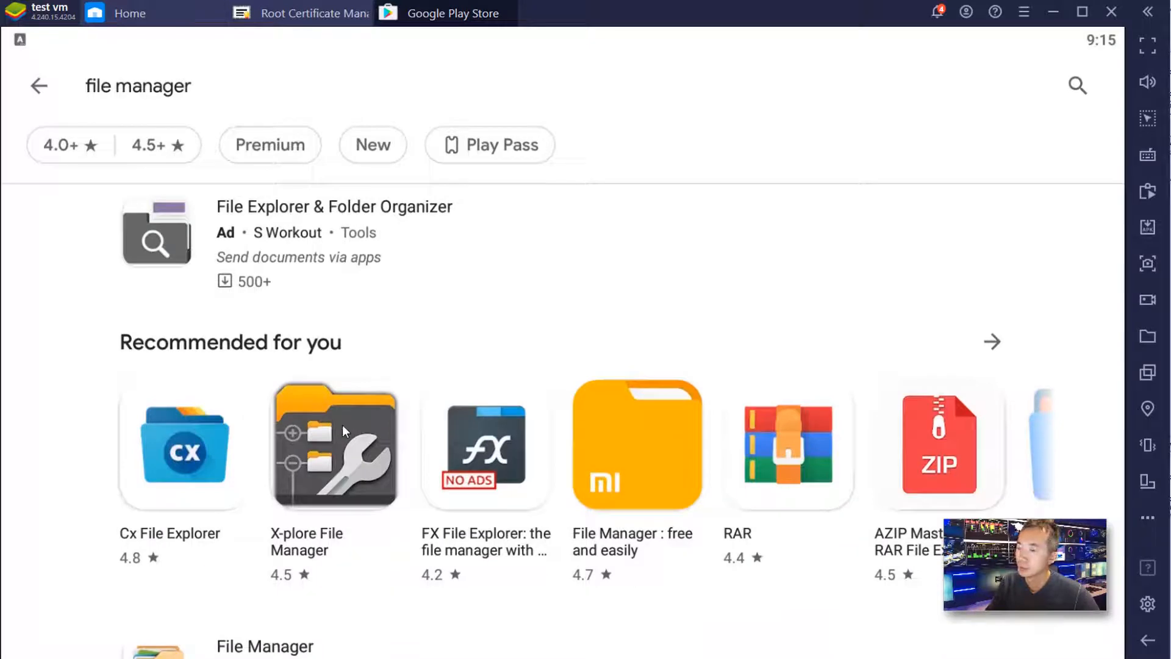
{"action": "scroll", "coordinate": [343, 425], "scroll_direction": "up", "scroll_amount": 3}
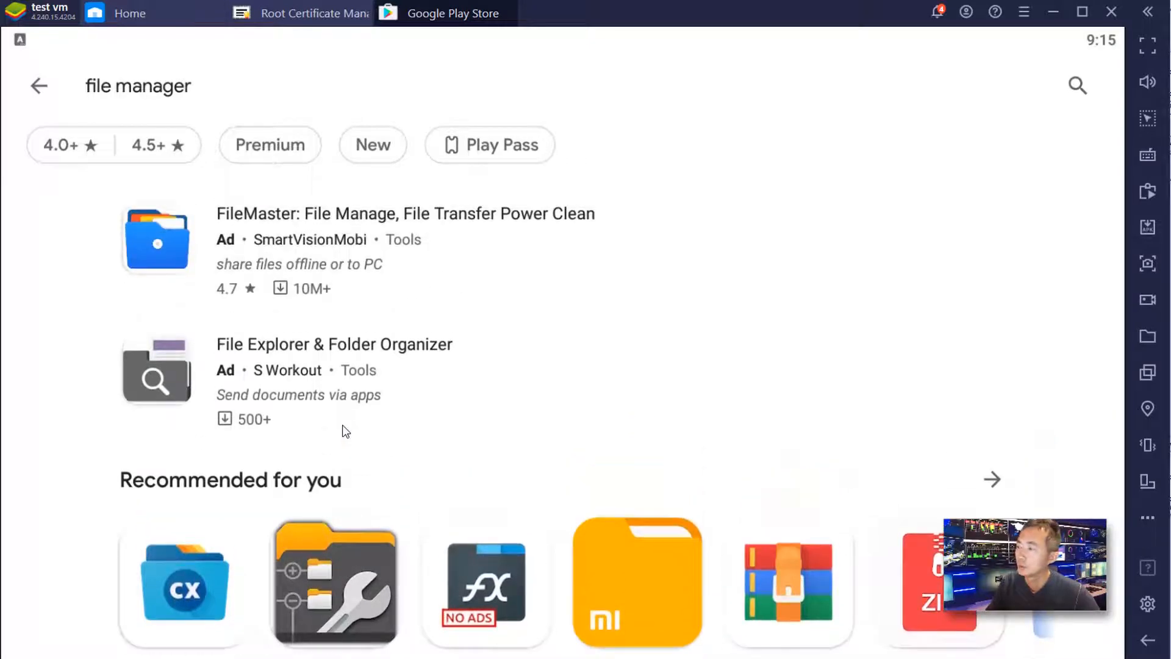
{"action": "scroll", "coordinate": [346, 353], "scroll_direction": "down", "scroll_amount": 3}
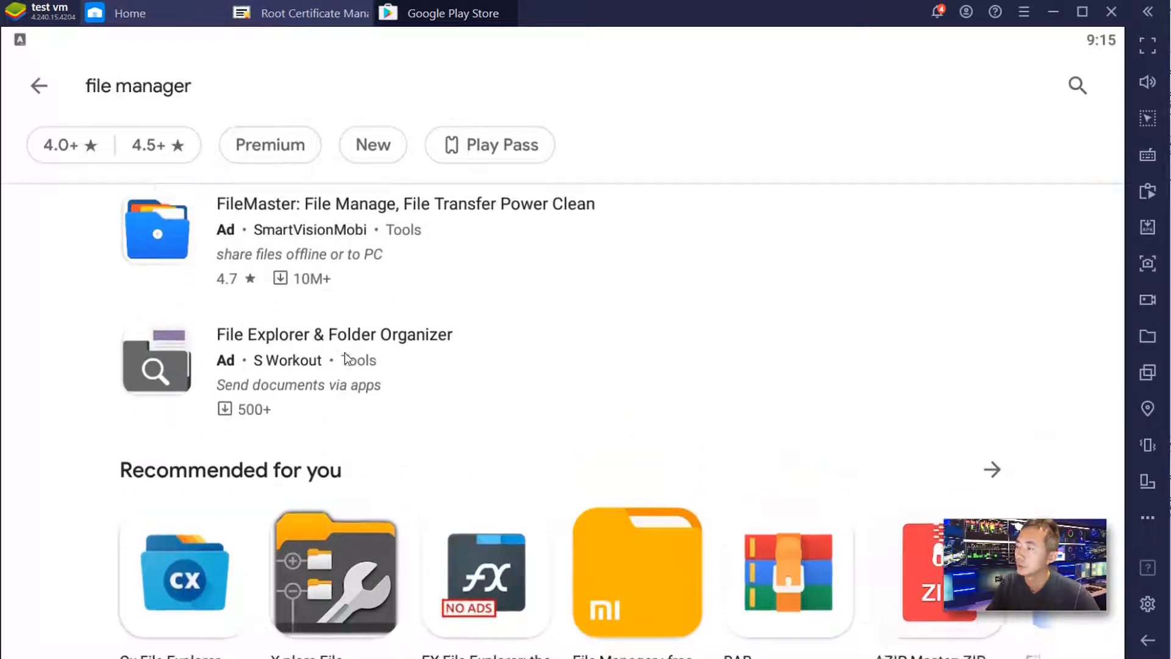
{"action": "scroll", "coordinate": [345, 353], "scroll_direction": "down", "scroll_amount": 4}
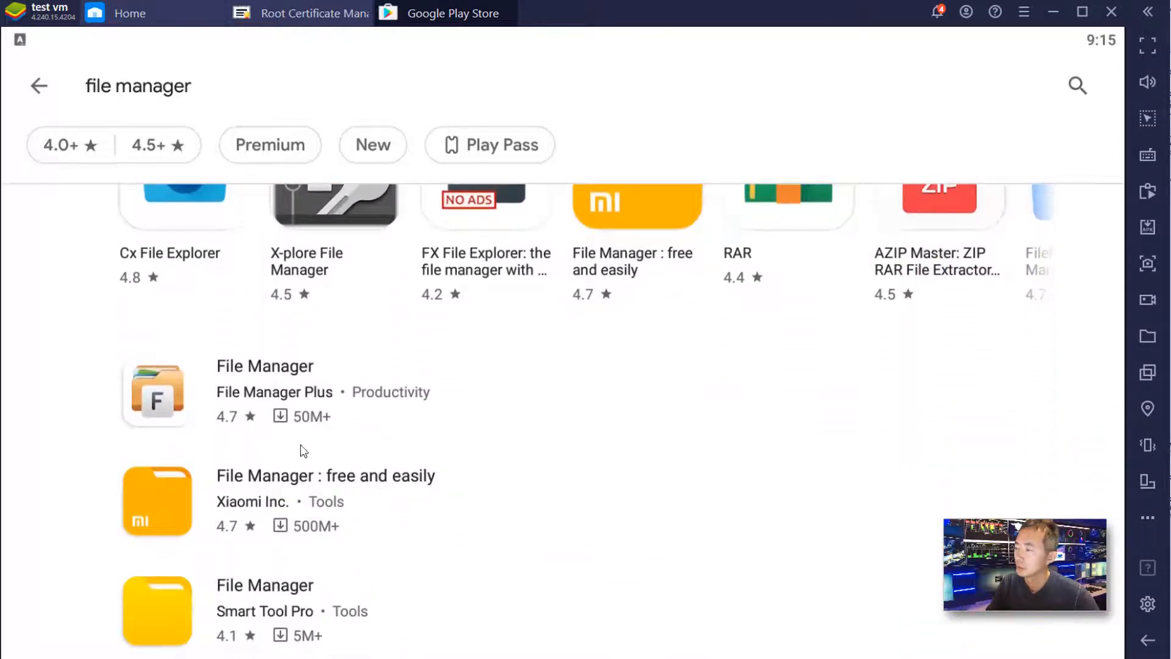
{"action": "scroll", "coordinate": [405, 505], "scroll_direction": "down", "scroll_amount": 2}
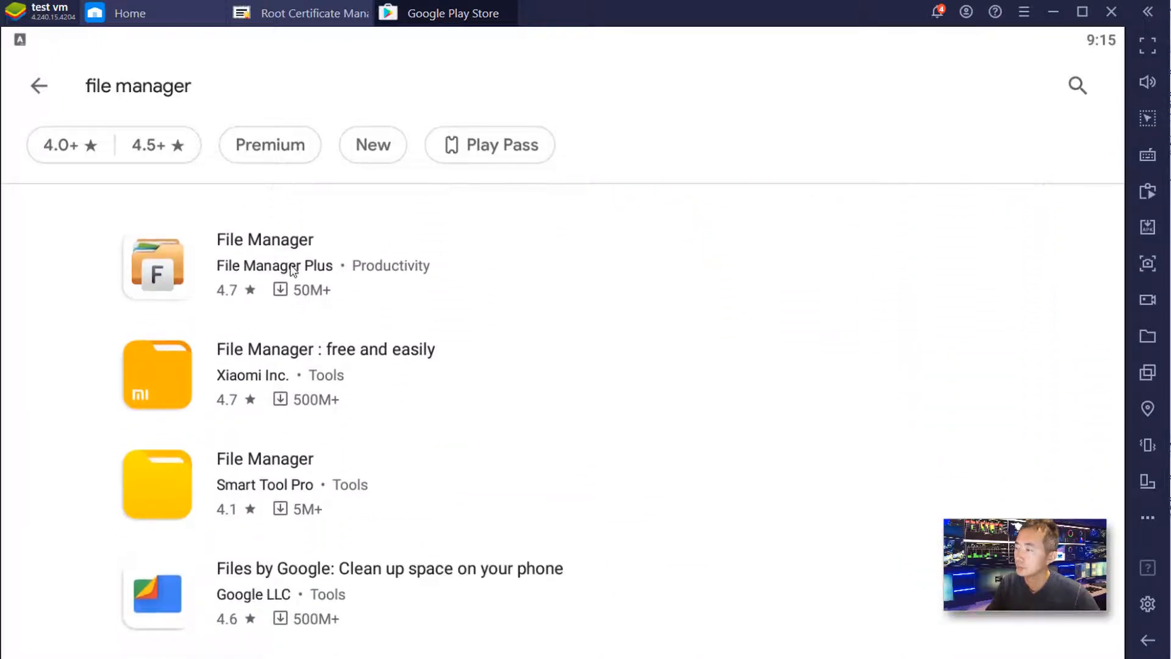
{"action": "left_click", "coordinate": [277, 249]}
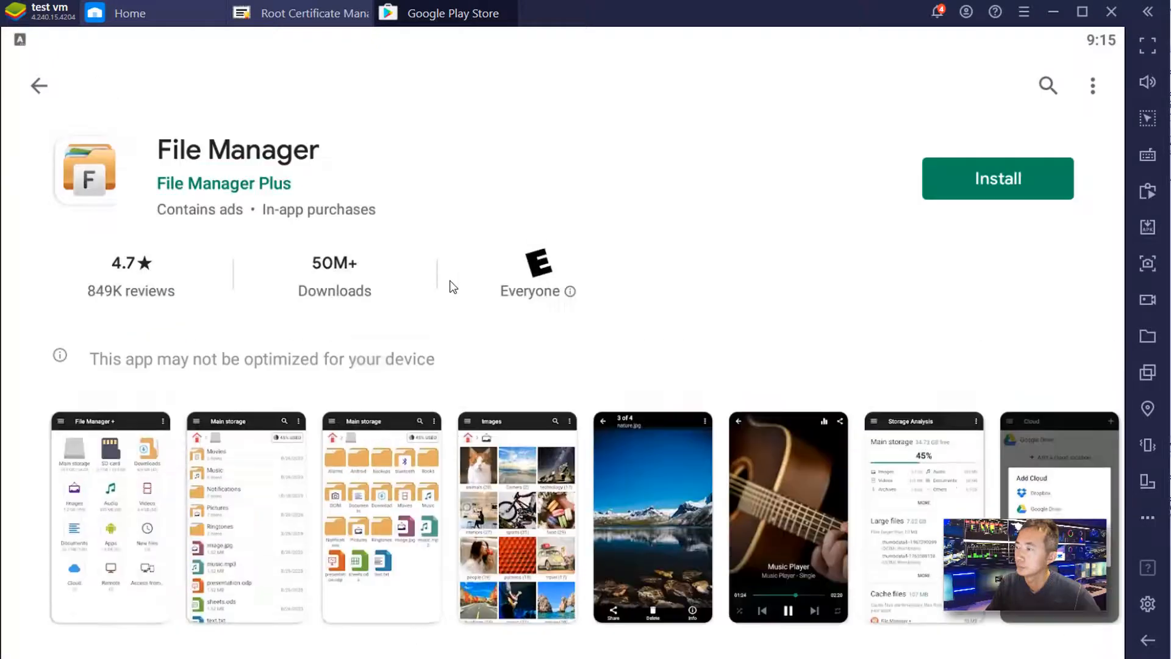
{"action": "left_click", "coordinate": [960, 172]}
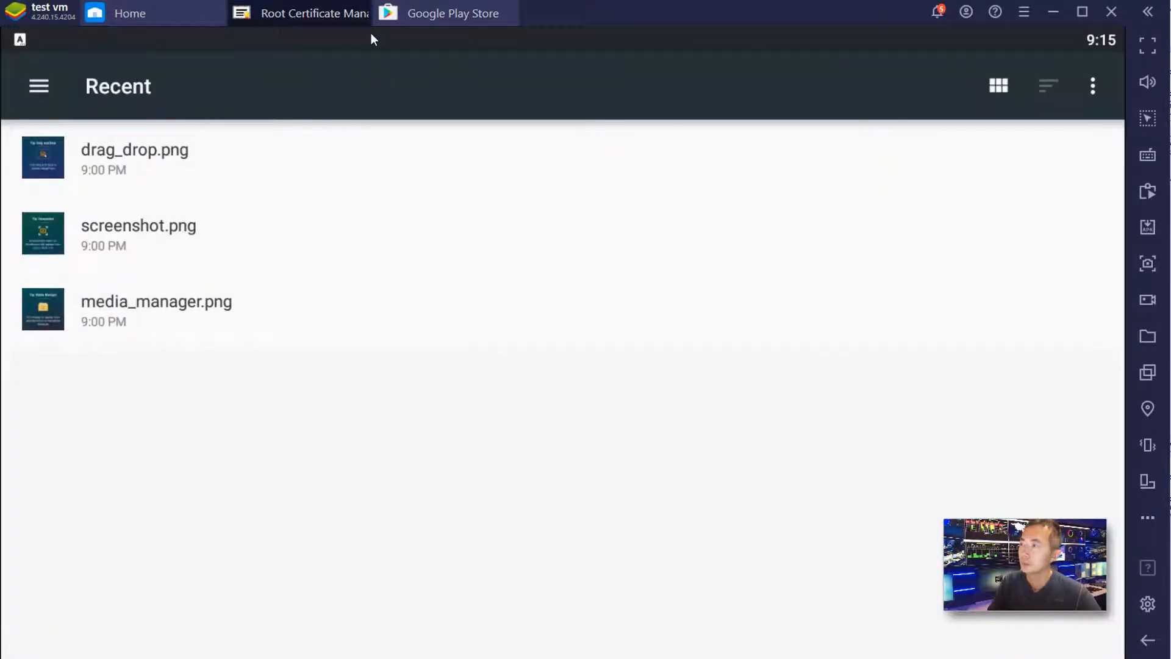
{"action": "left_click", "coordinate": [366, 6]}
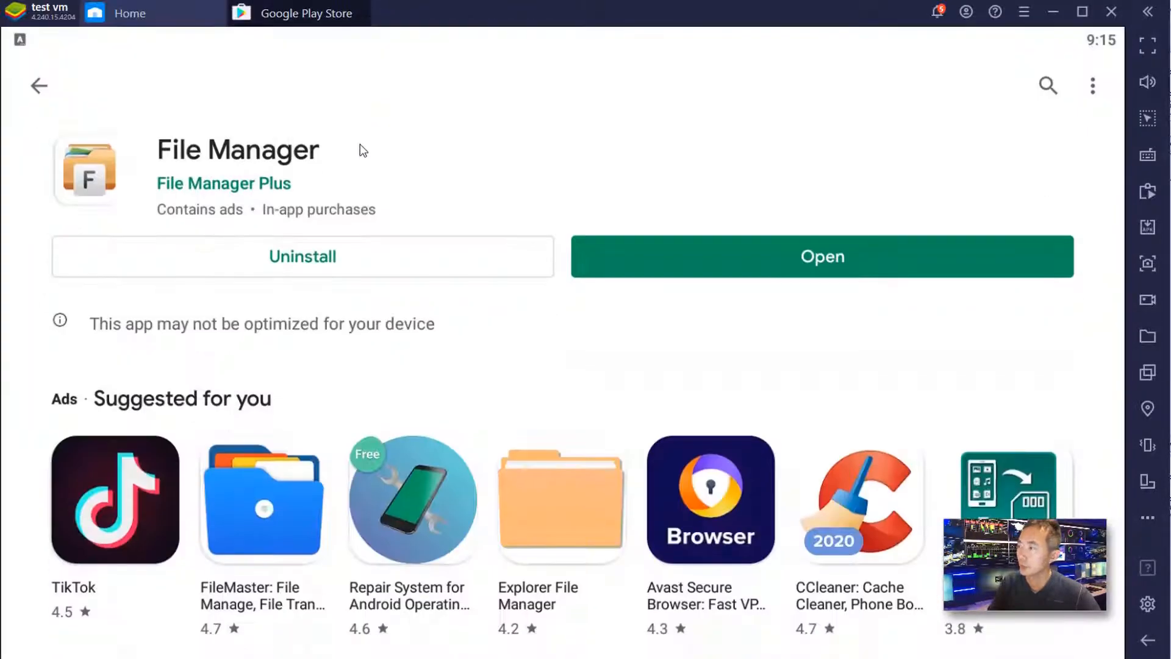
- Relaunch Root Certificate Manager and pick files through File Manager +, granting it storage access
{"action": "left_click", "coordinate": [365, 10]}
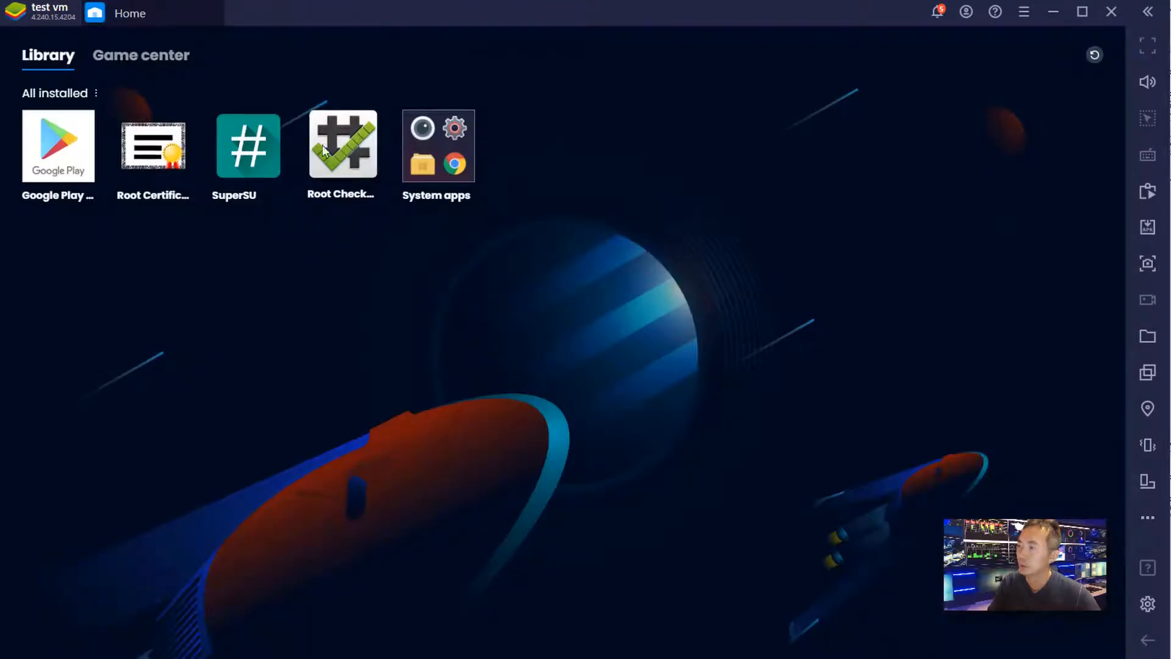
{"action": "left_click", "coordinate": [154, 145]}
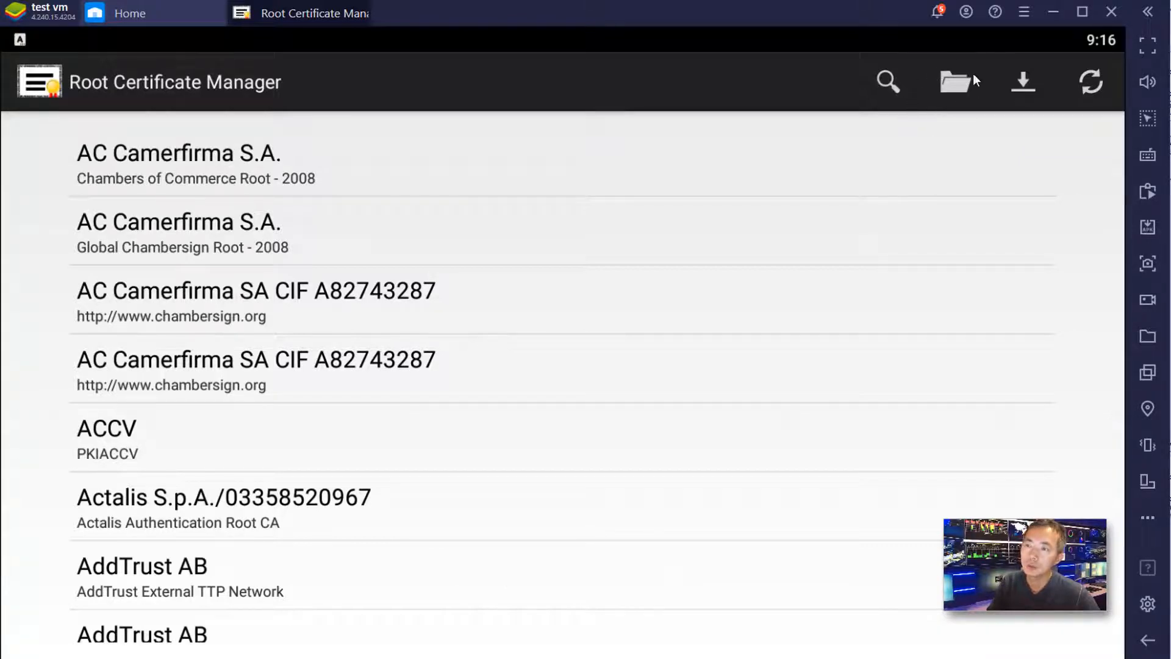
{"action": "left_click", "coordinate": [957, 82]}
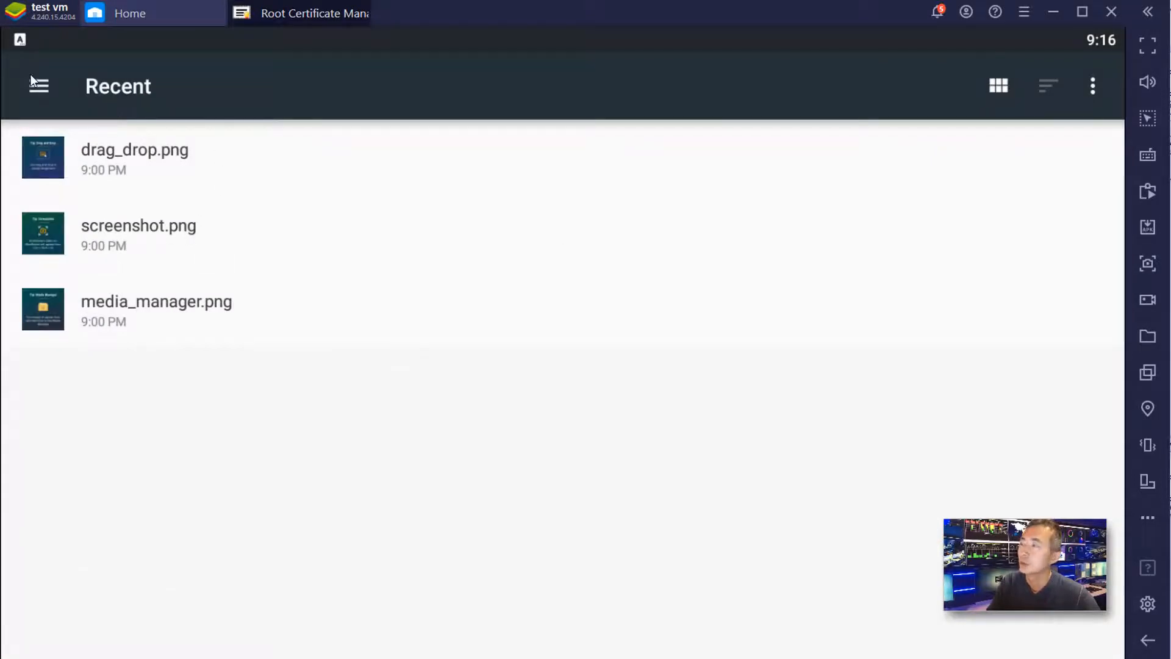
{"action": "left_click", "coordinate": [54, 82]}
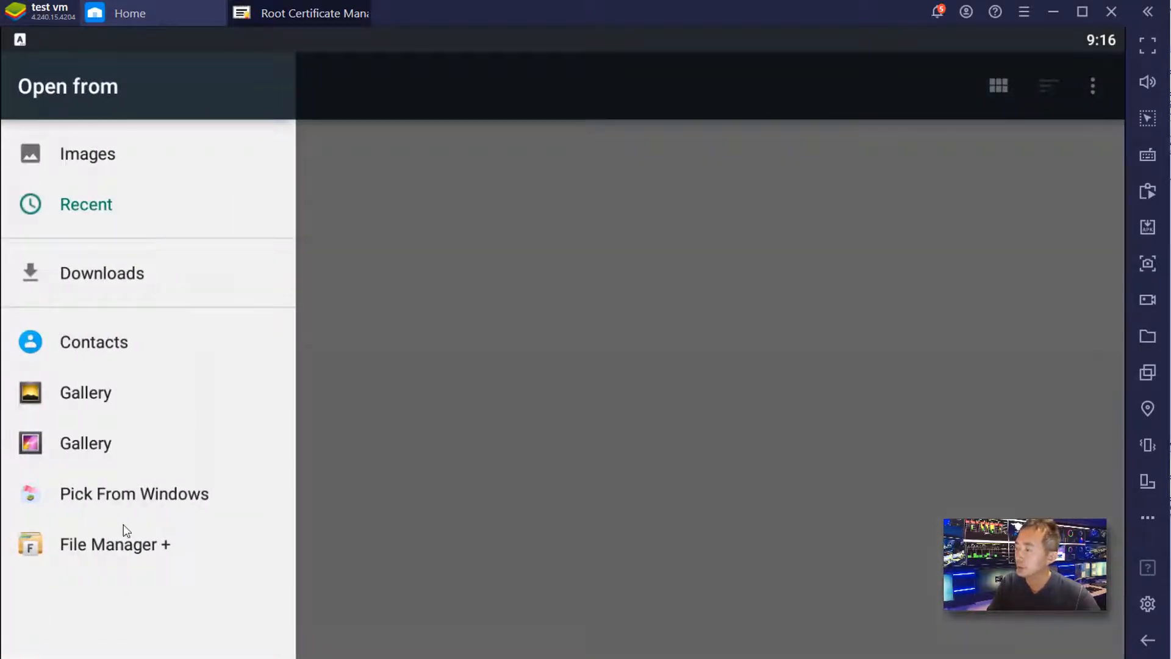
{"action": "left_click", "coordinate": [98, 544]}
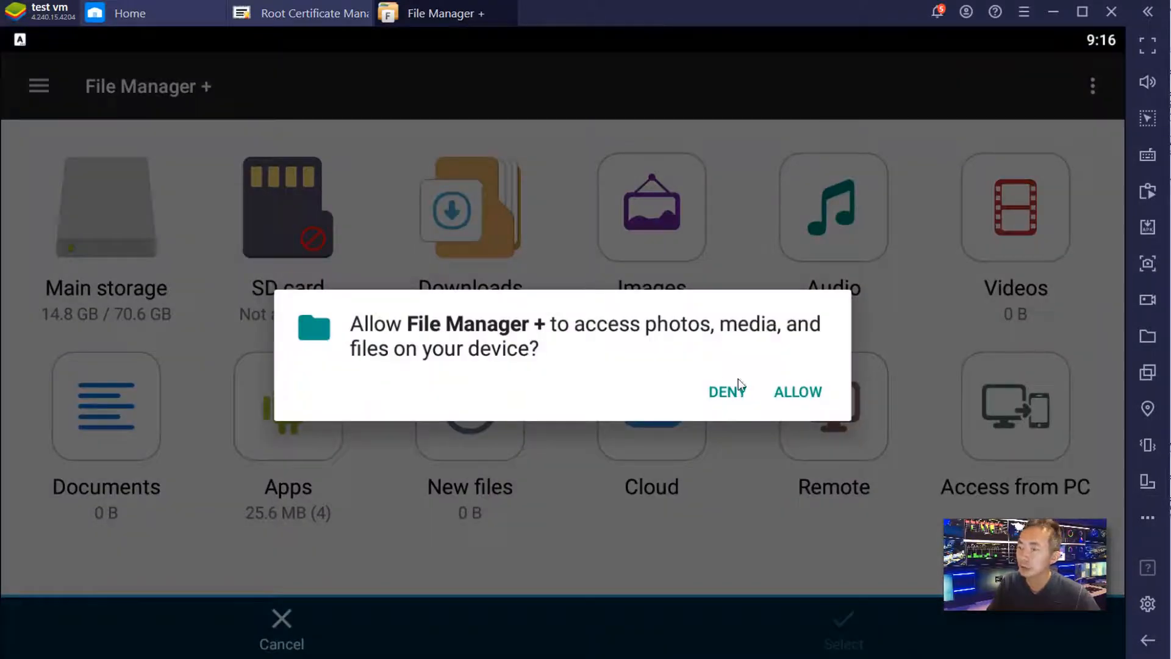
{"action": "left_click", "coordinate": [790, 394]}
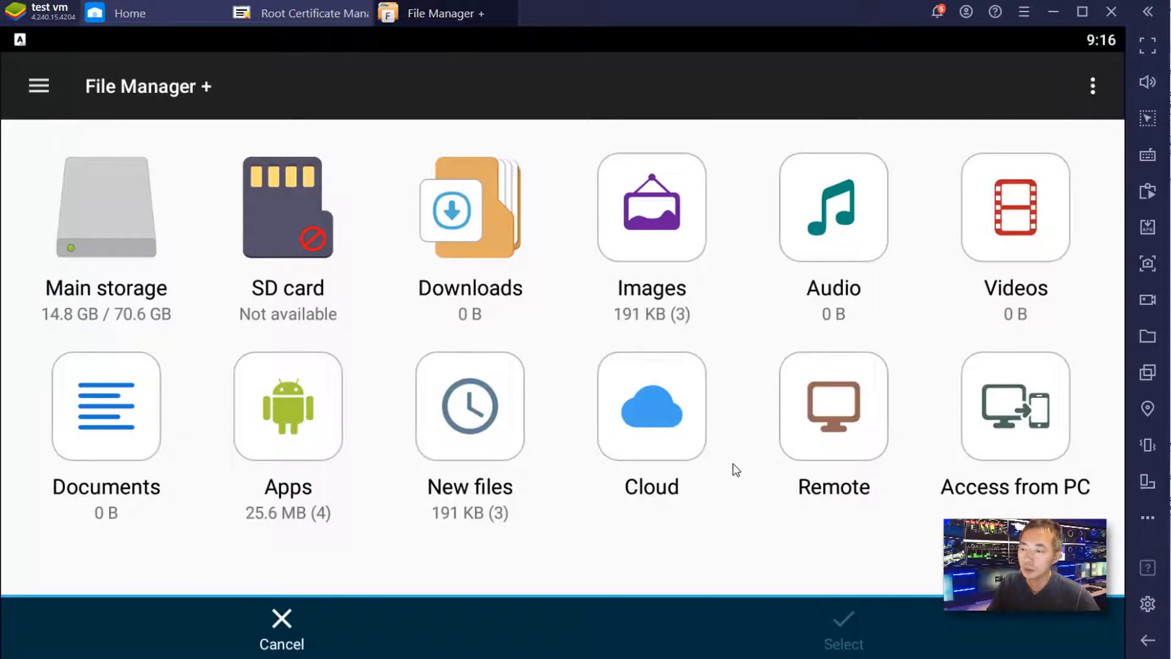
- Browse to DCIM > SharedFolder and load burp.cer as the certificate
{"action": "left_click", "coordinate": [82, 218]}
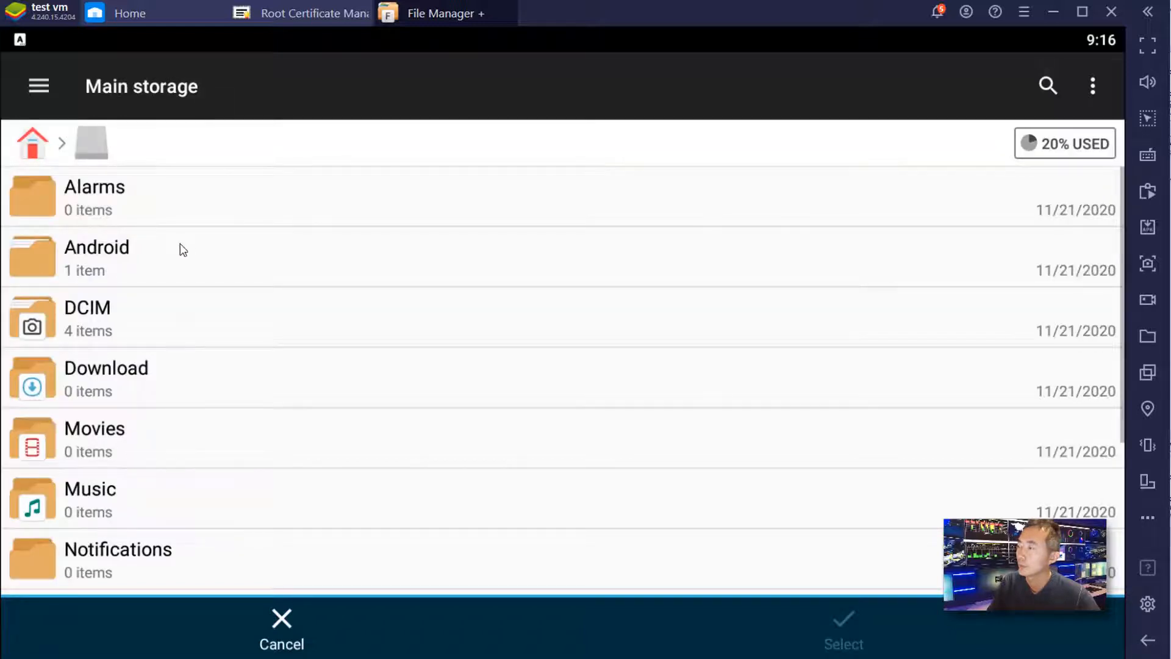
{"action": "scroll", "coordinate": [162, 343], "scroll_direction": "down", "scroll_amount": 1}
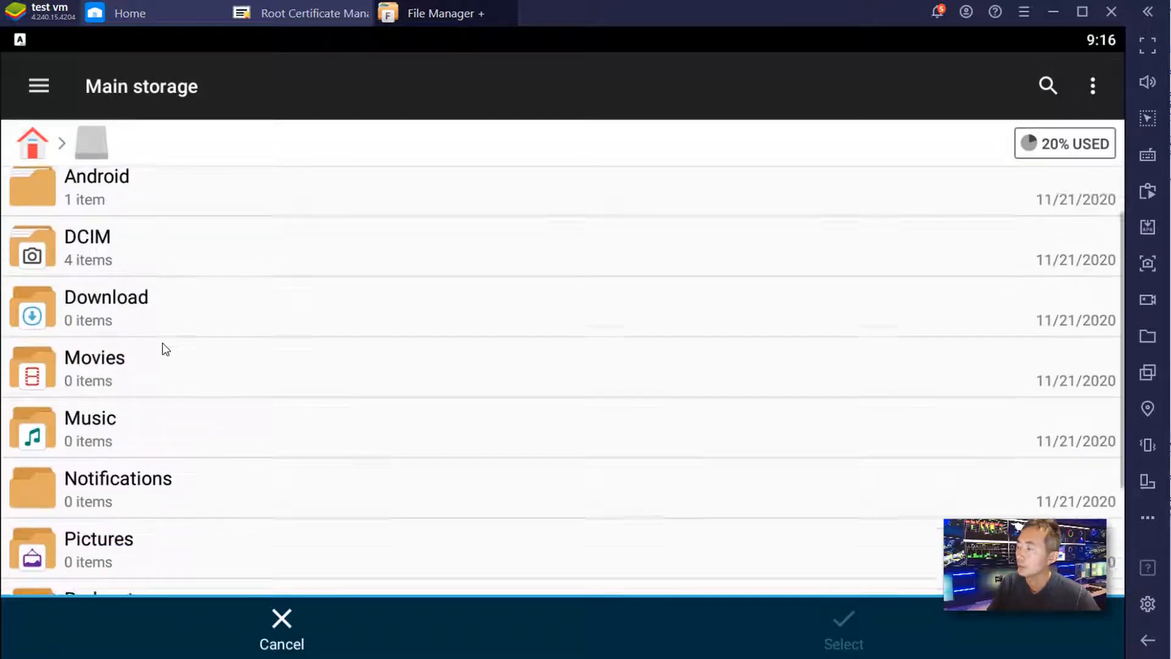
{"action": "scroll", "coordinate": [163, 343], "scroll_direction": "down", "scroll_amount": 3}
{"action": "left_click", "coordinate": [173, 389]}
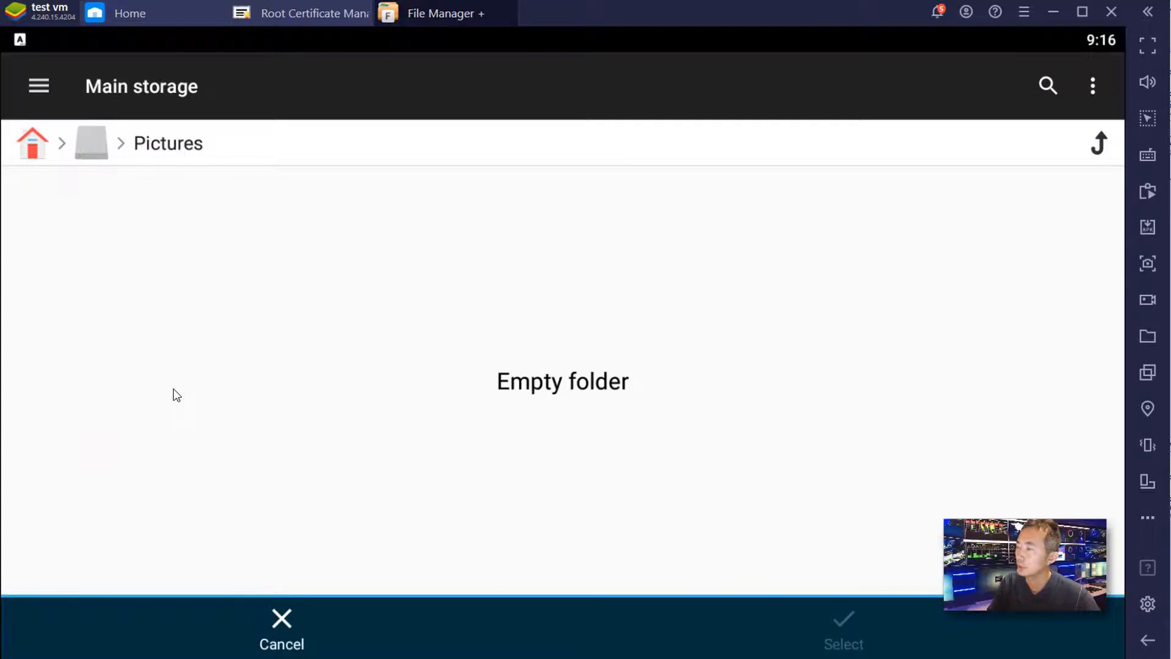
{"action": "left_click", "coordinate": [86, 144]}
{"action": "scroll", "coordinate": [144, 378], "scroll_direction": "down", "scroll_amount": 2}
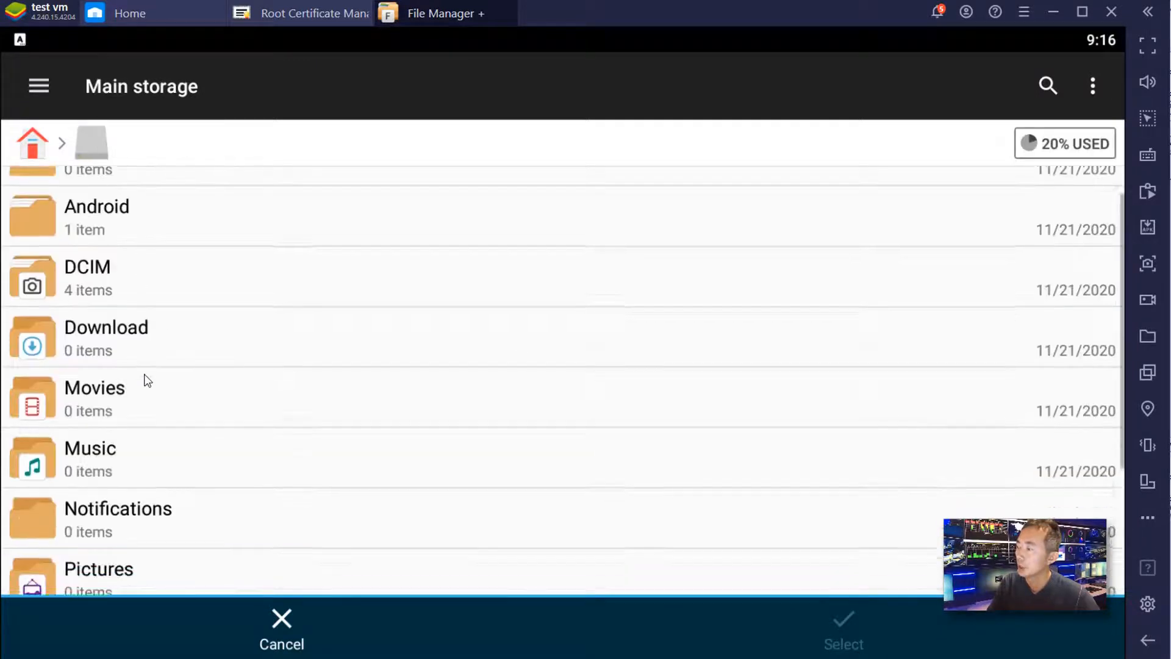
{"action": "scroll", "coordinate": [152, 310], "scroll_direction": "up", "scroll_amount": 2}
{"action": "scroll", "coordinate": [147, 296], "scroll_direction": "down", "scroll_amount": 2}
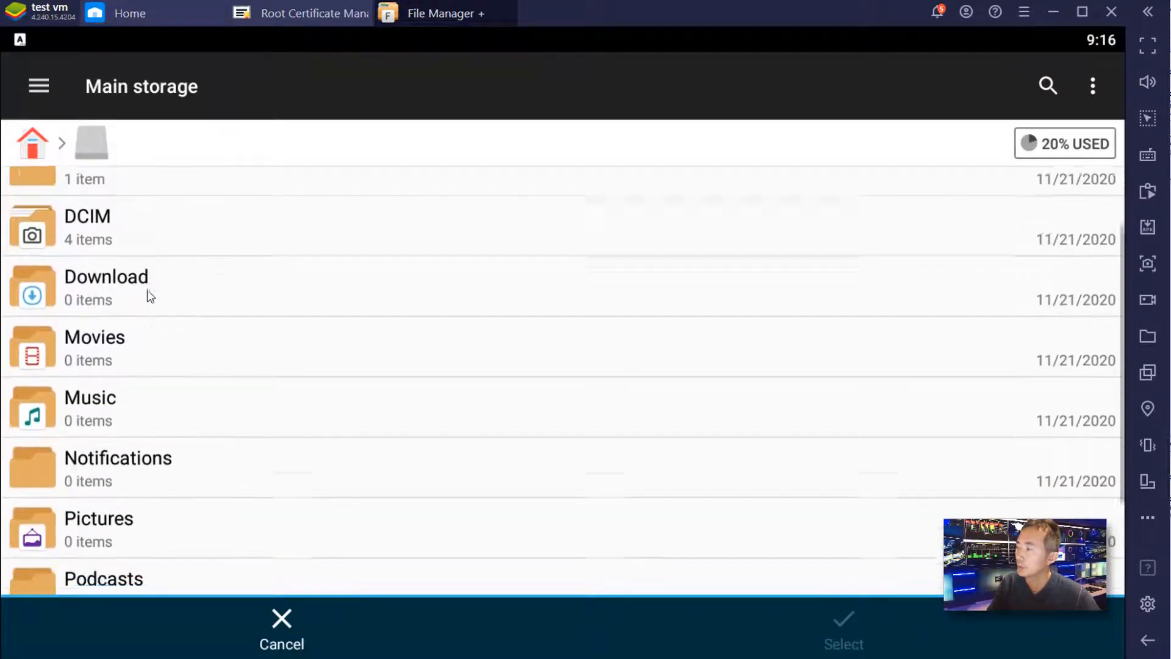
{"action": "scroll", "coordinate": [138, 194], "scroll_direction": "up", "scroll_amount": 2}
{"action": "left_click", "coordinate": [137, 314]}
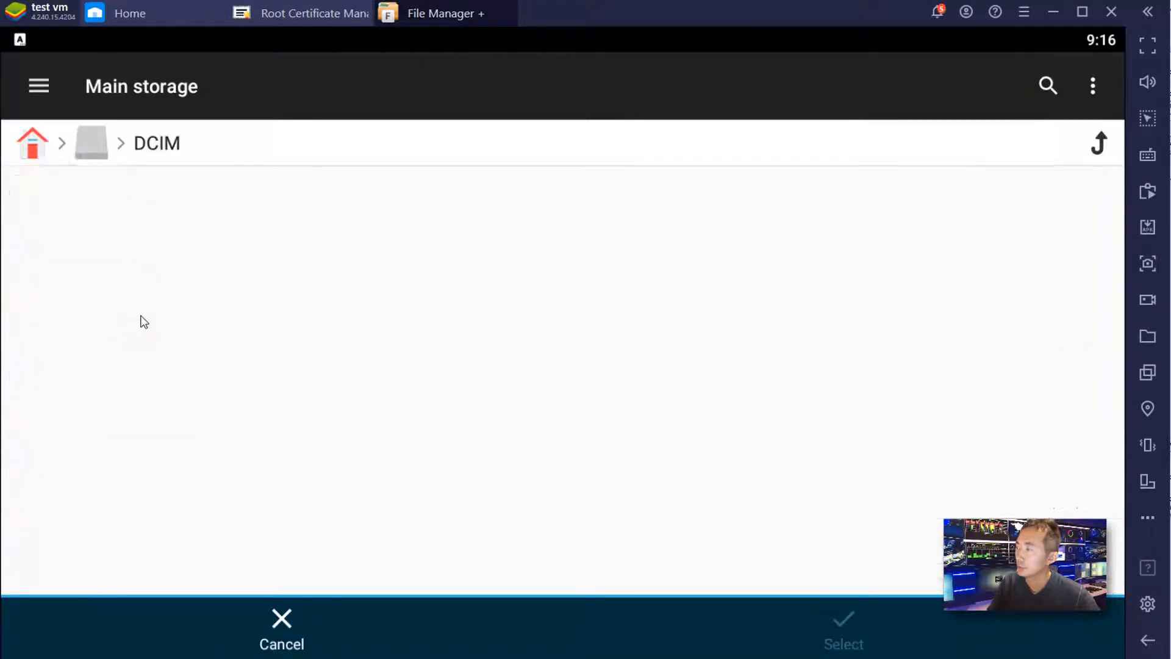
{"action": "left_click", "coordinate": [158, 191]}
{"action": "left_click", "coordinate": [101, 192]}
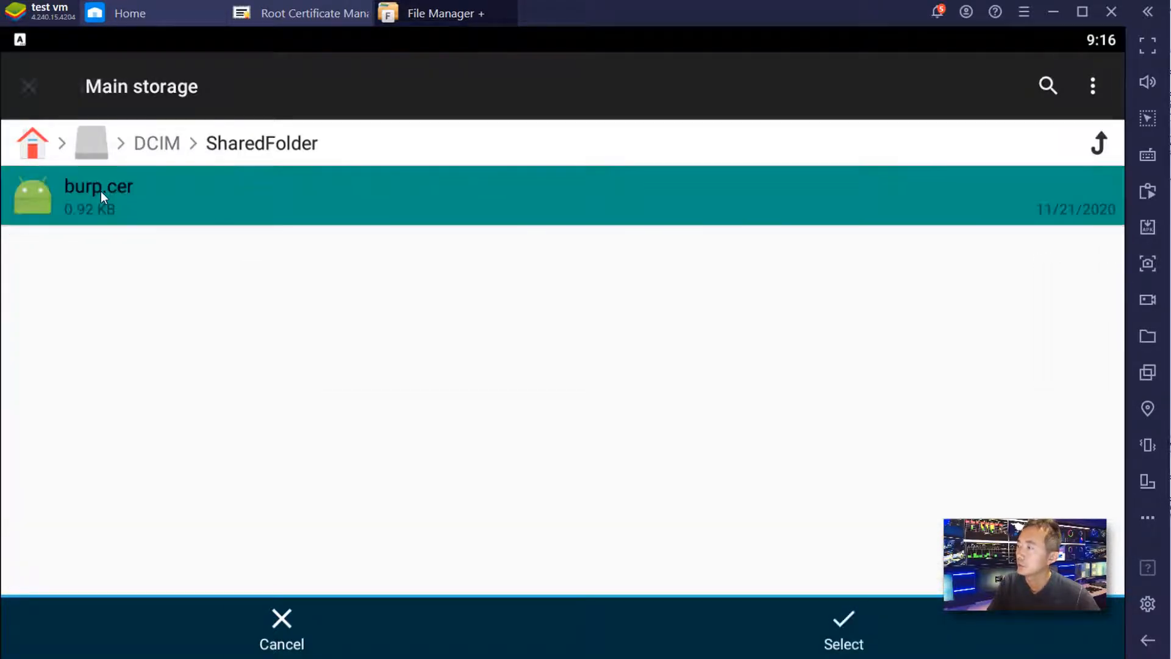
{"action": "left_click", "coordinate": [850, 626]}
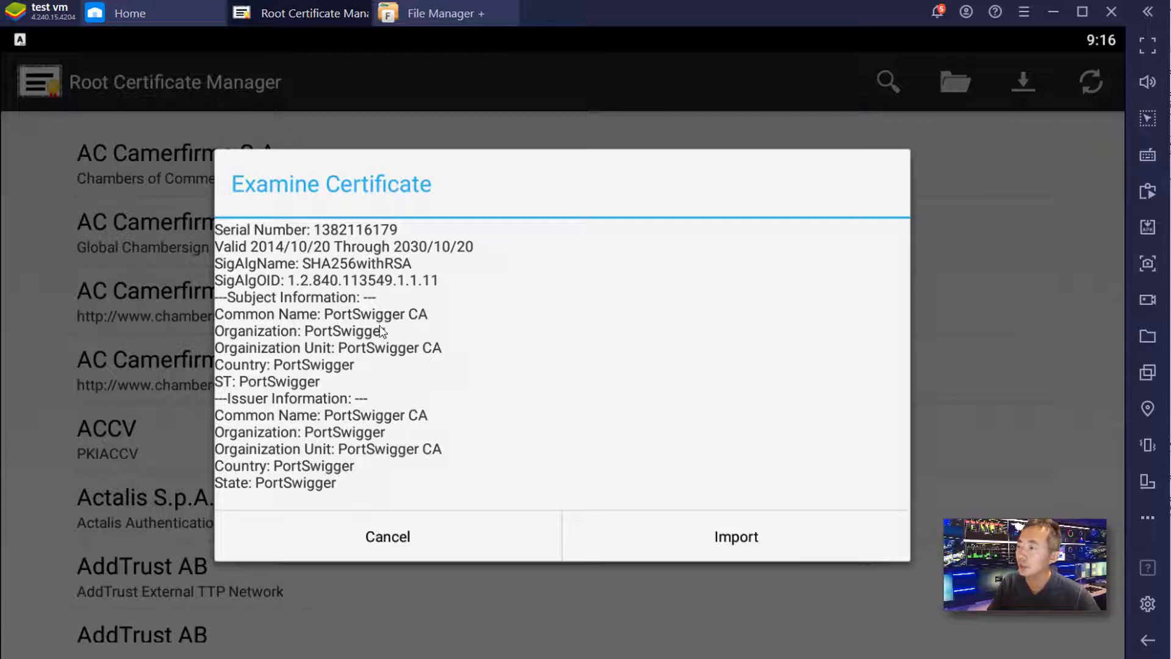
- Import the PortSwigger CA certificate and scroll the certificate list to find it
{"action": "left_click", "coordinate": [740, 536]}
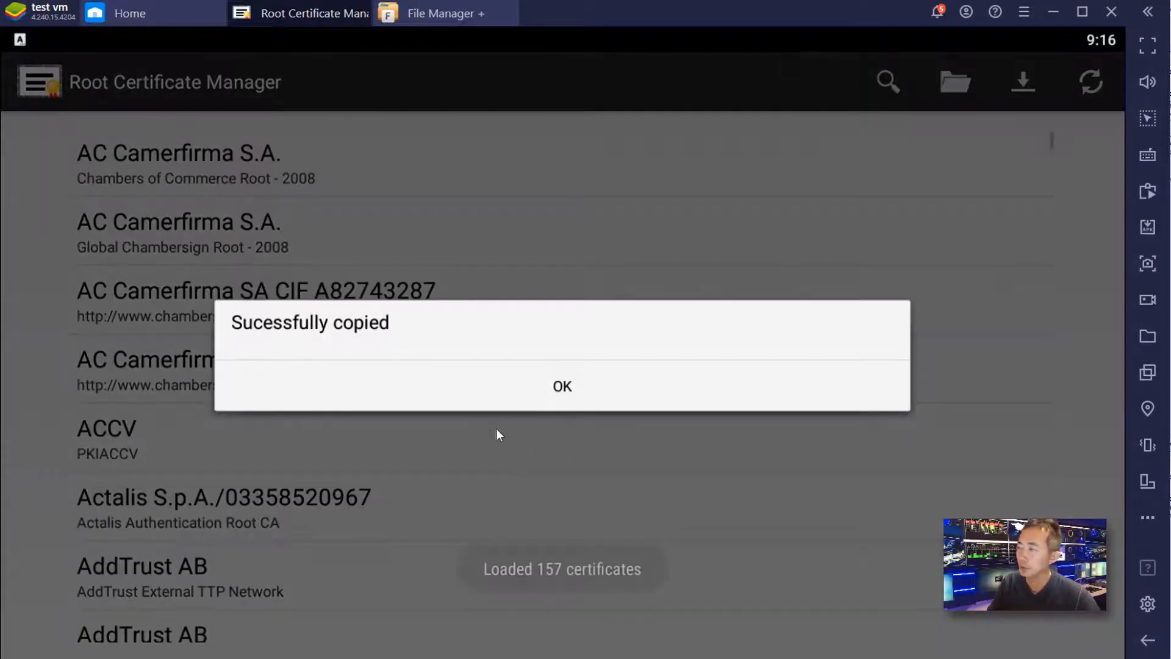
{"action": "left_click", "coordinate": [552, 385]}
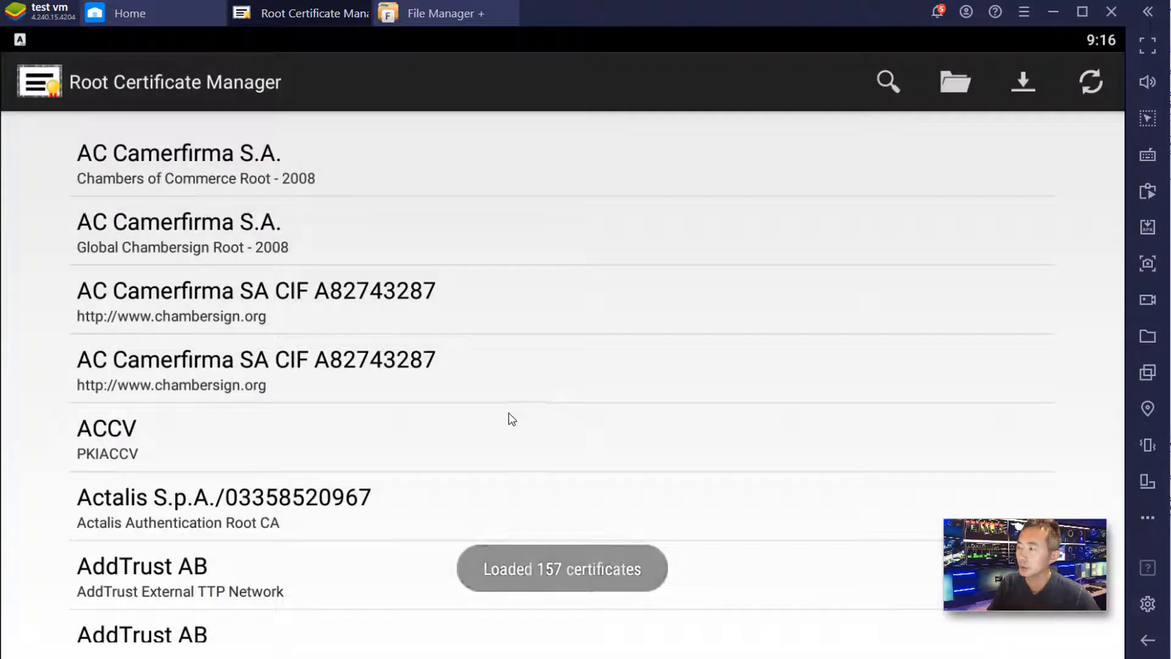
{"action": "scroll", "coordinate": [418, 371], "scroll_direction": "down", "scroll_amount": 10}
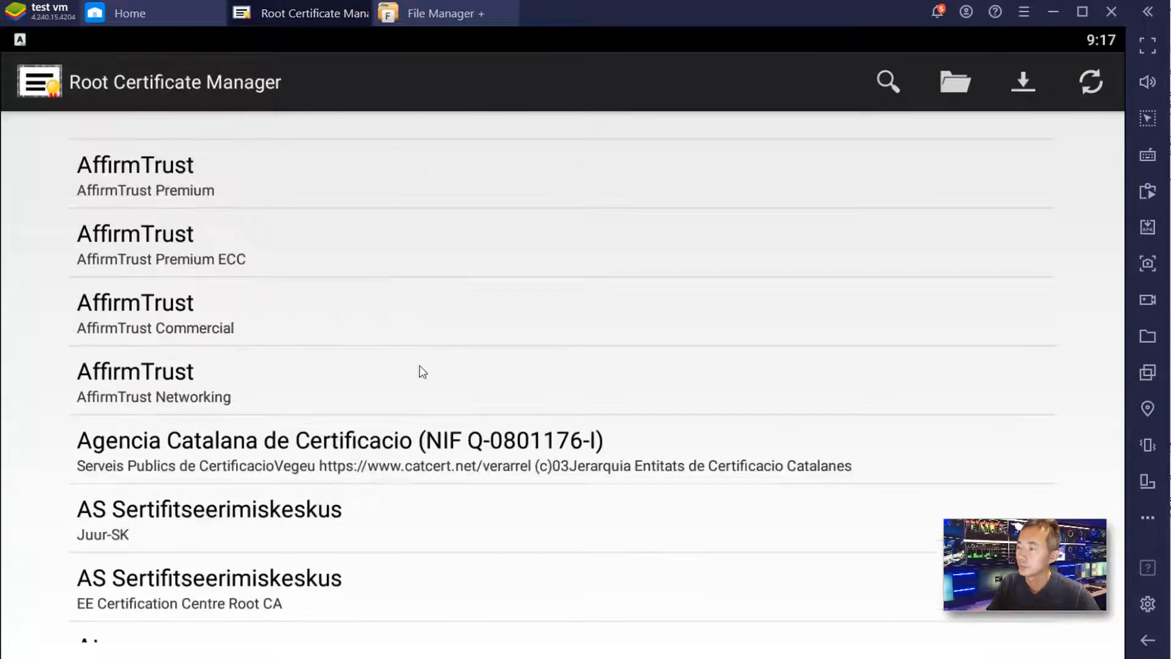
{"action": "scroll", "coordinate": [705, 259], "scroll_direction": "down", "scroll_amount": 10}
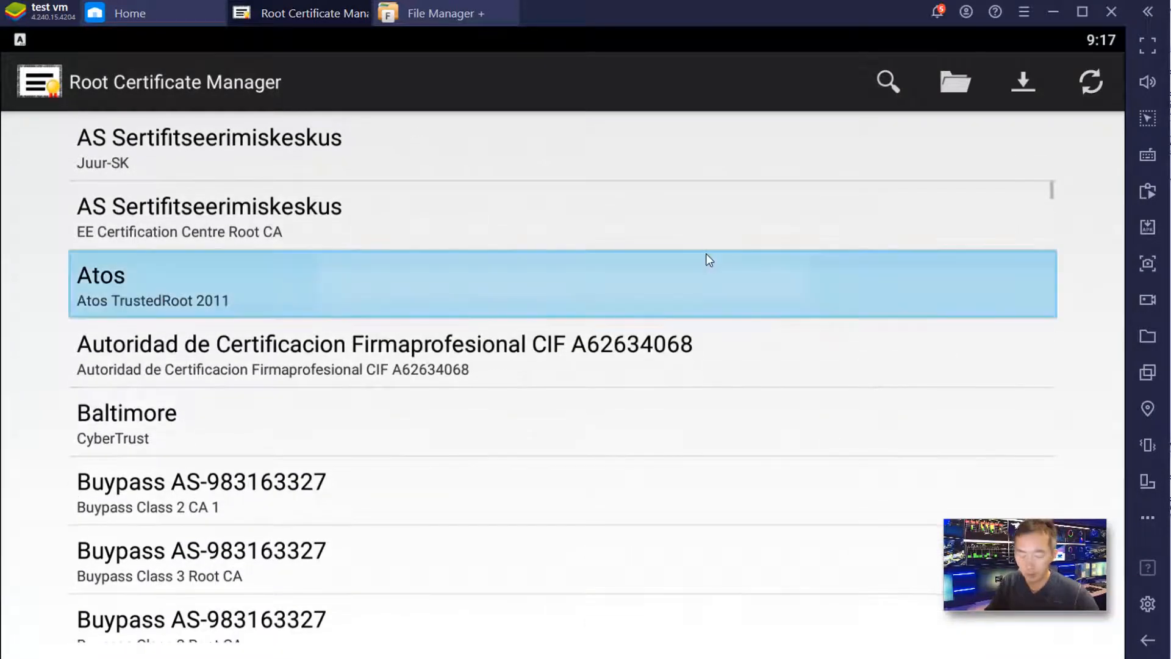
{"action": "scroll", "coordinate": [710, 260], "scroll_direction": "down", "scroll_amount": 15}
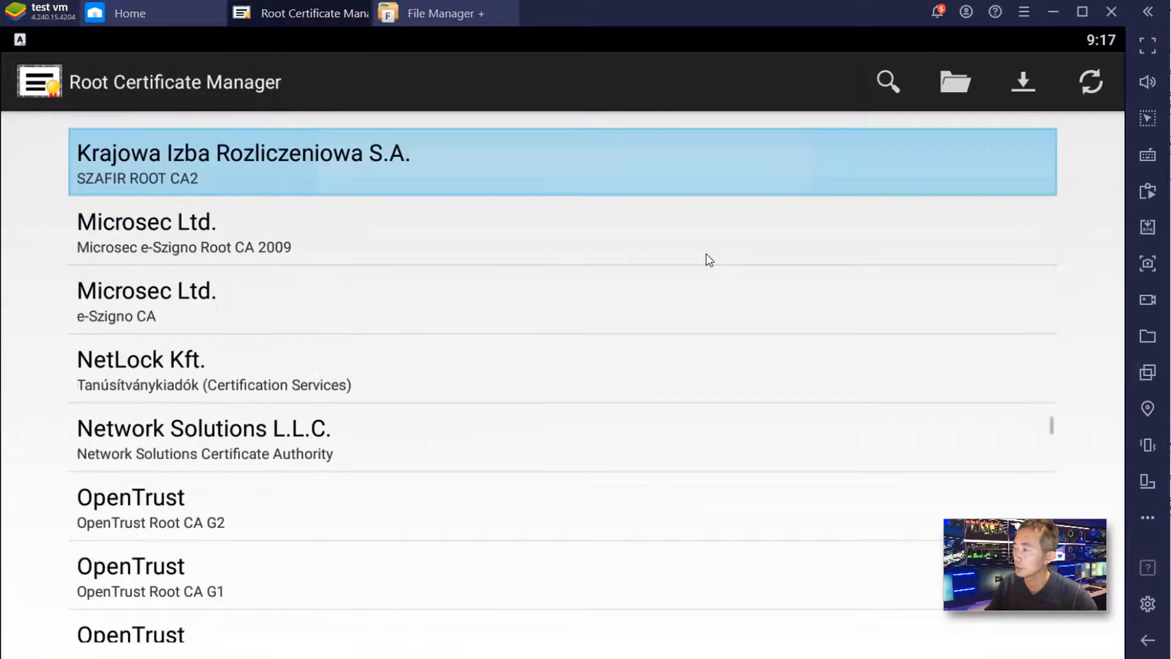
{"action": "scroll", "coordinate": [710, 261], "scroll_direction": "up", "scroll_amount": 10}
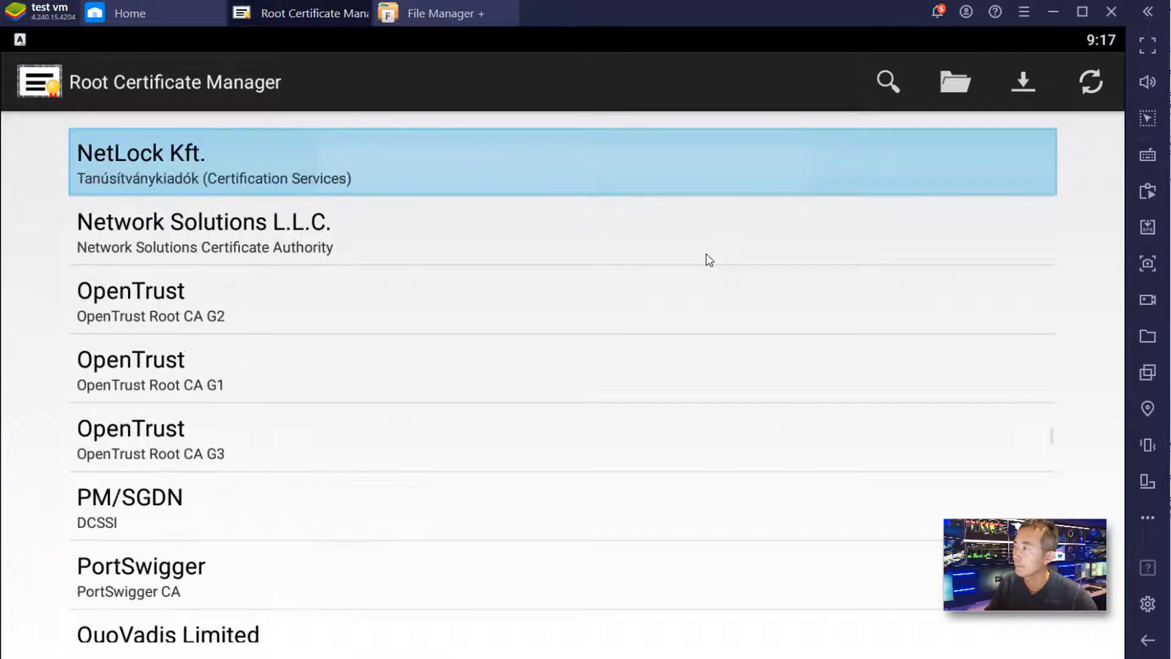
- Inspect the new PortSwigger certificate's details, then return to the BlueStacks Home library
{"action": "left_click", "coordinate": [166, 589]}
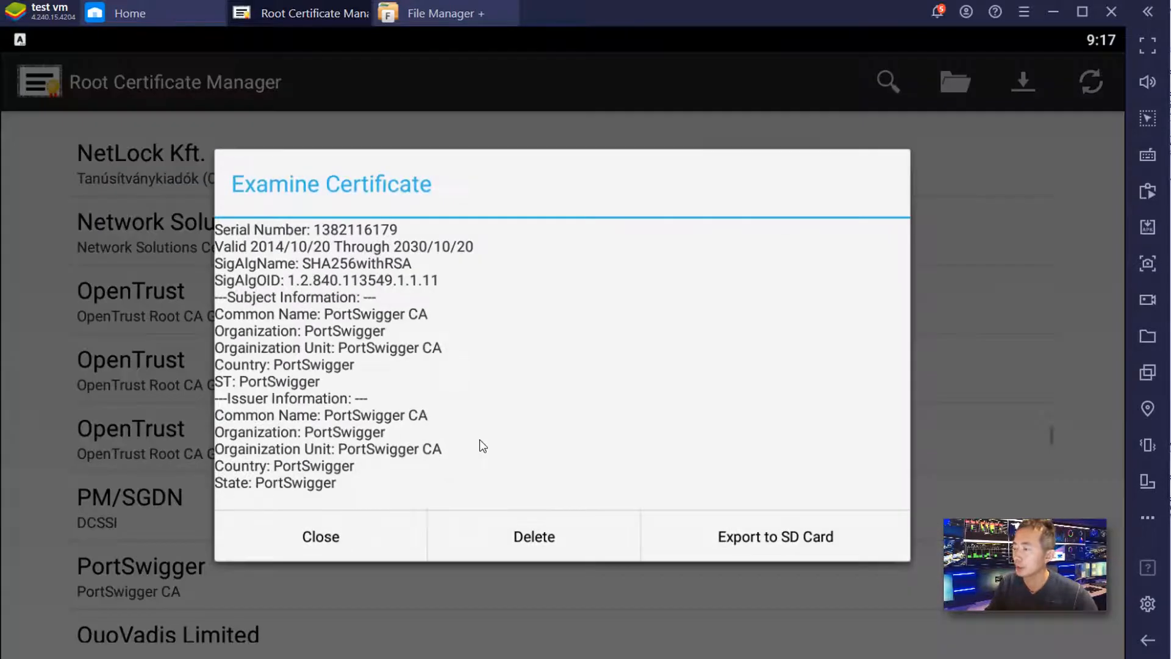
{"action": "left_click", "coordinate": [340, 537]}
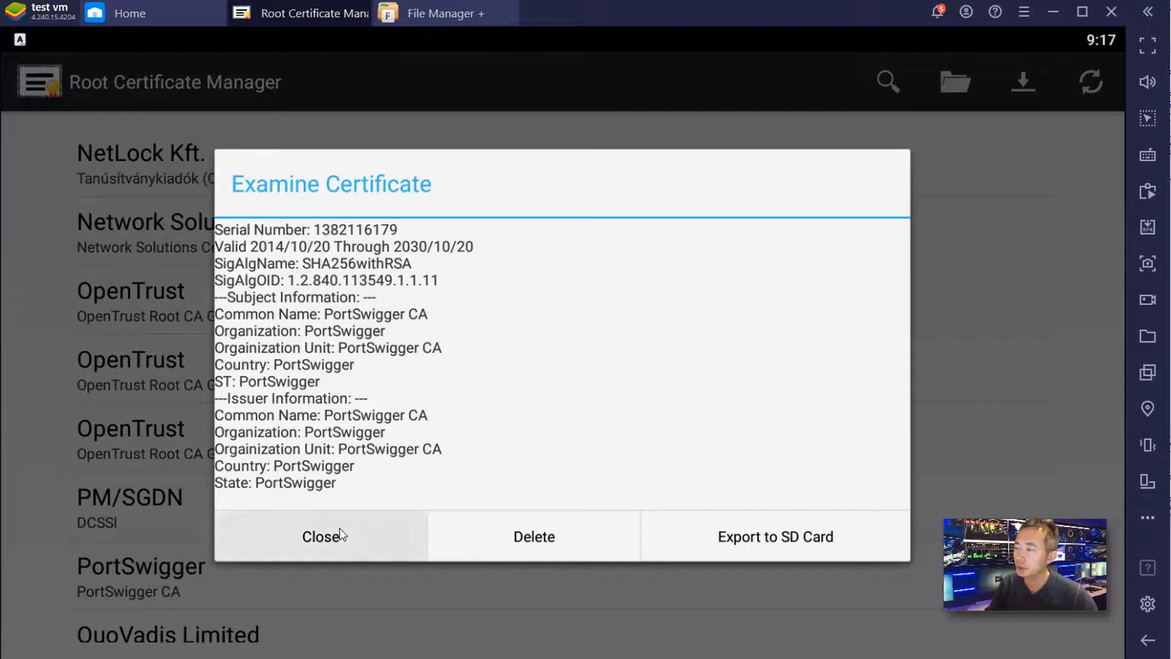
{"action": "left_click", "coordinate": [142, 15]}
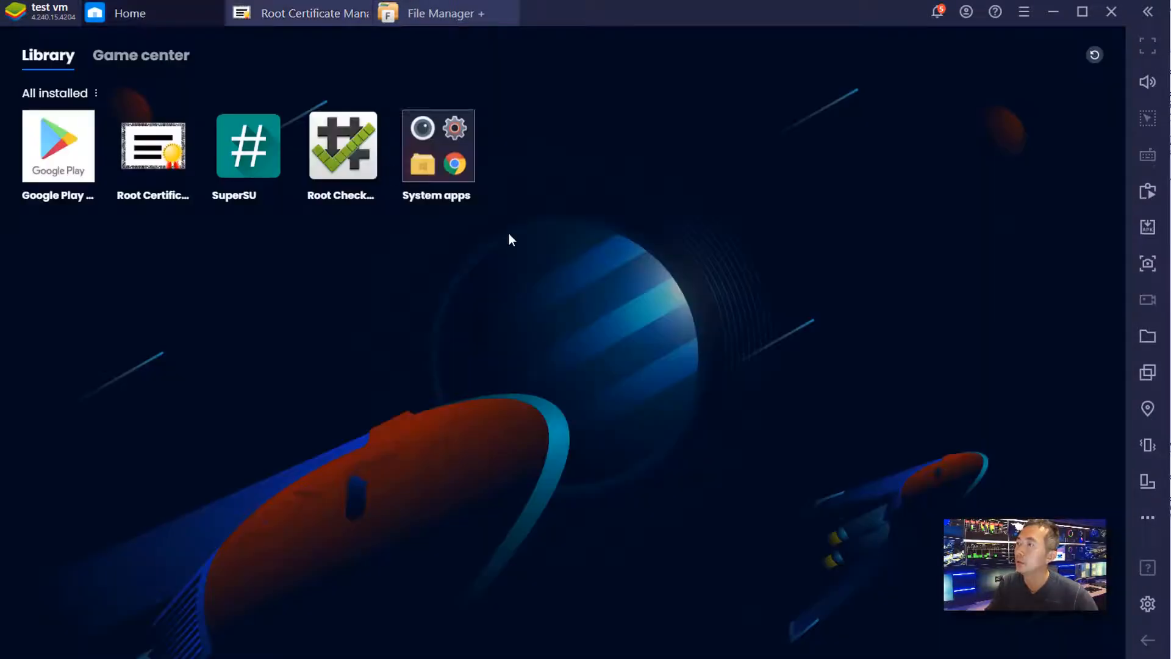
- Launch the Browser from System apps and load 51sec.org
{"action": "left_click", "coordinate": [438, 147]}
{"action": "left_click", "coordinate": [601, 351]}
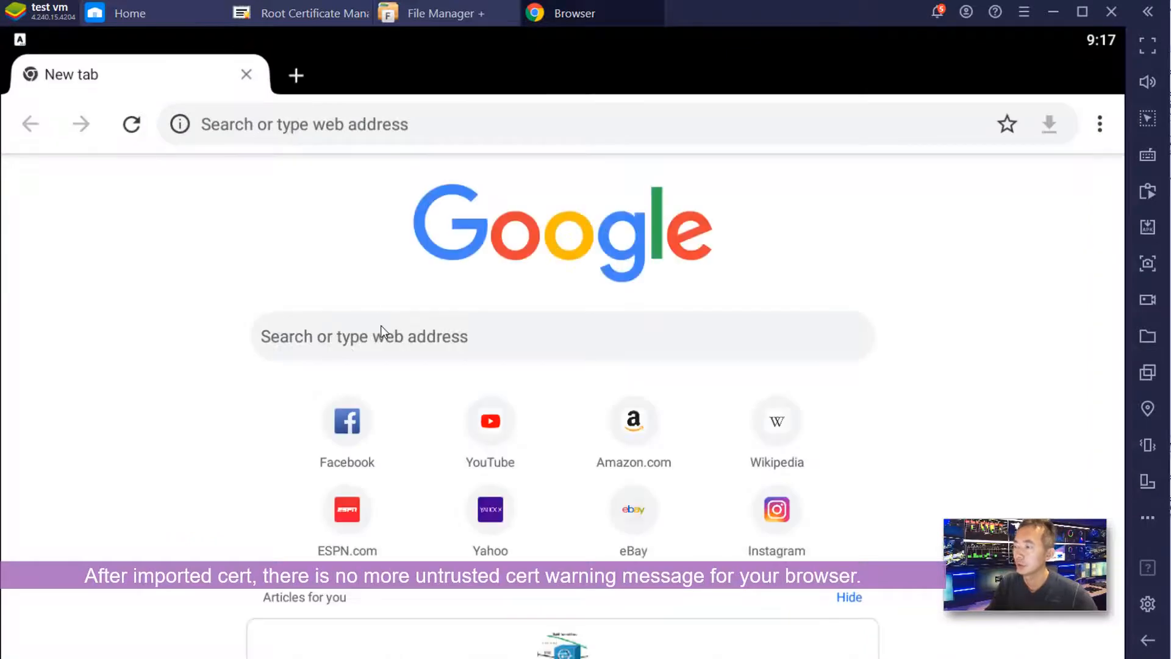
{"action": "left_click", "coordinate": [339, 133]}
{"action": "type", "text": "51"}
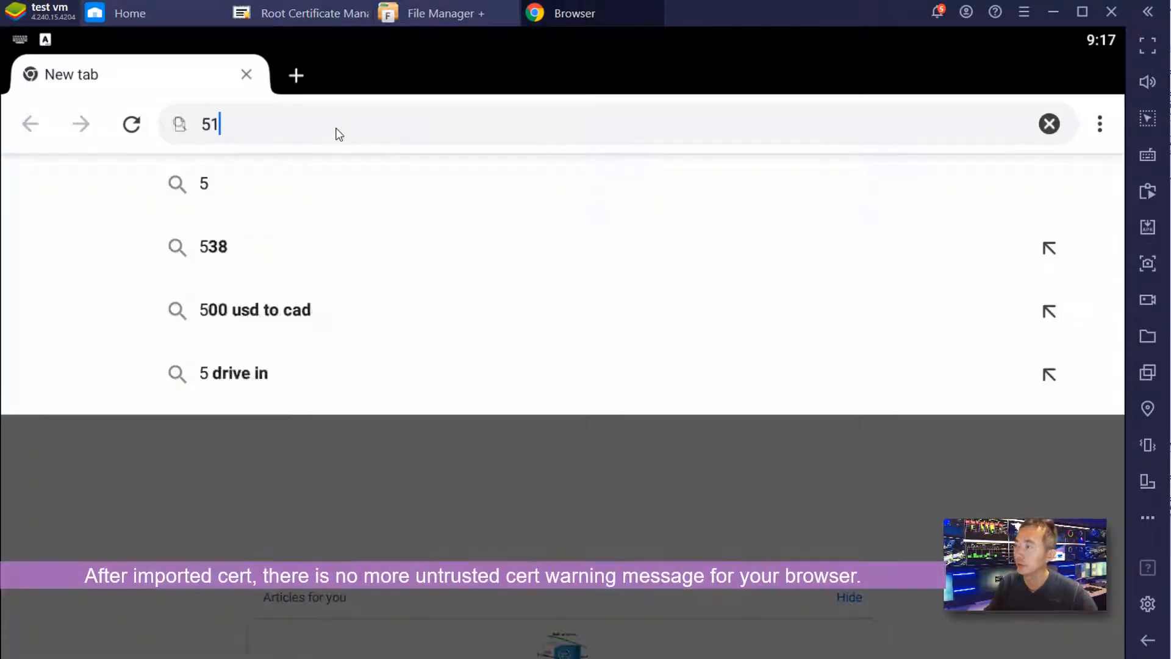
{"action": "type", "text": "sec.org"}
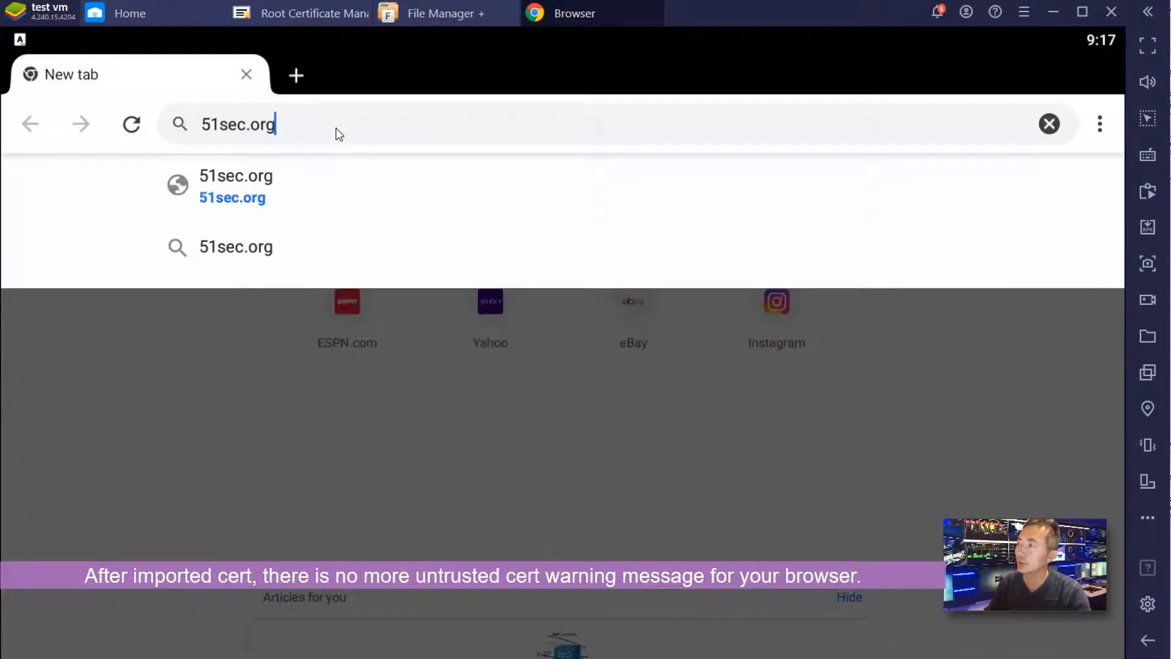
{"action": "key", "text": "Return"}
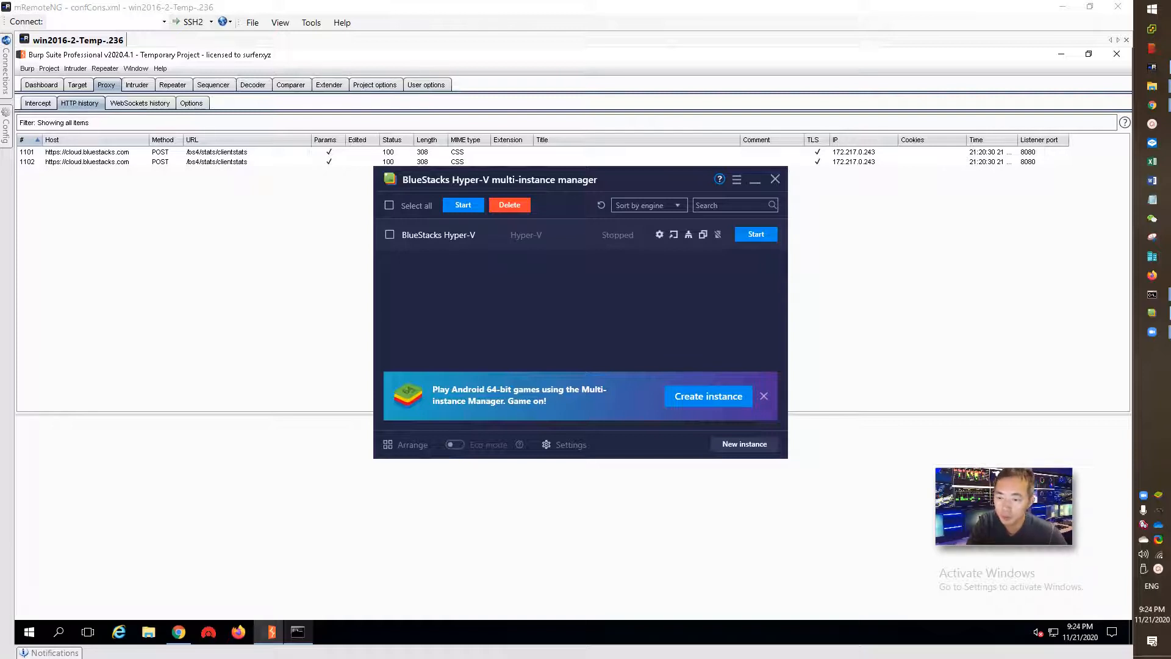
- Open ProxyCap's rules, select the port 80 My rule, and begin a Quick Add Rule
{"action": "double_click", "coordinate": [1143, 528]}
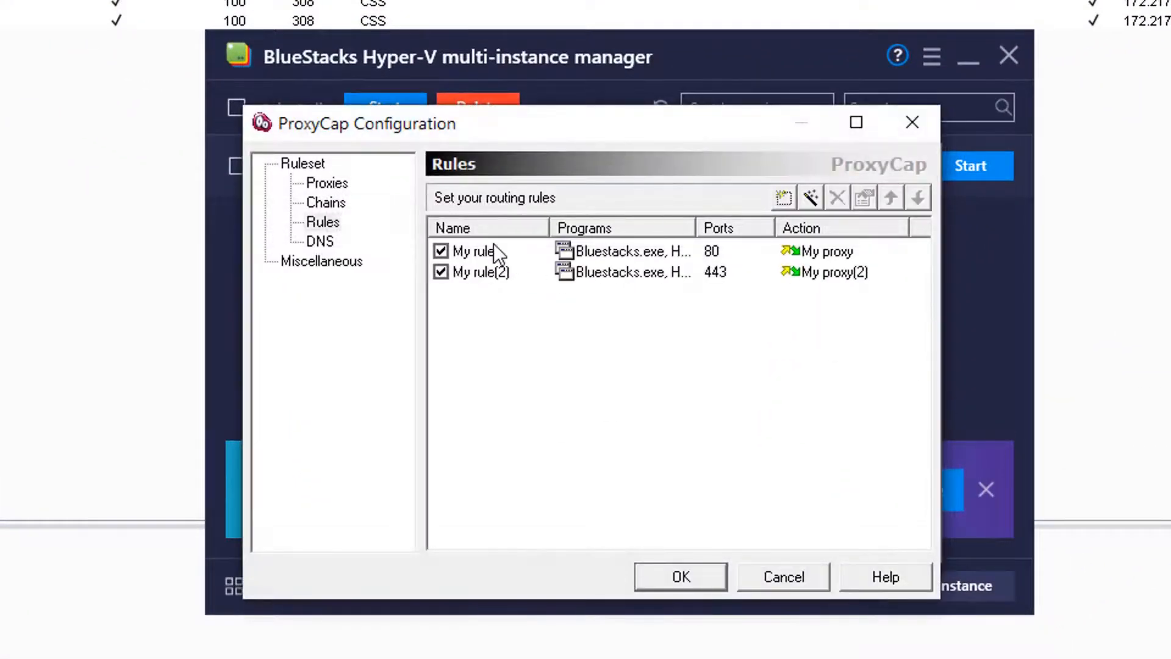
{"action": "left_click", "coordinate": [493, 251]}
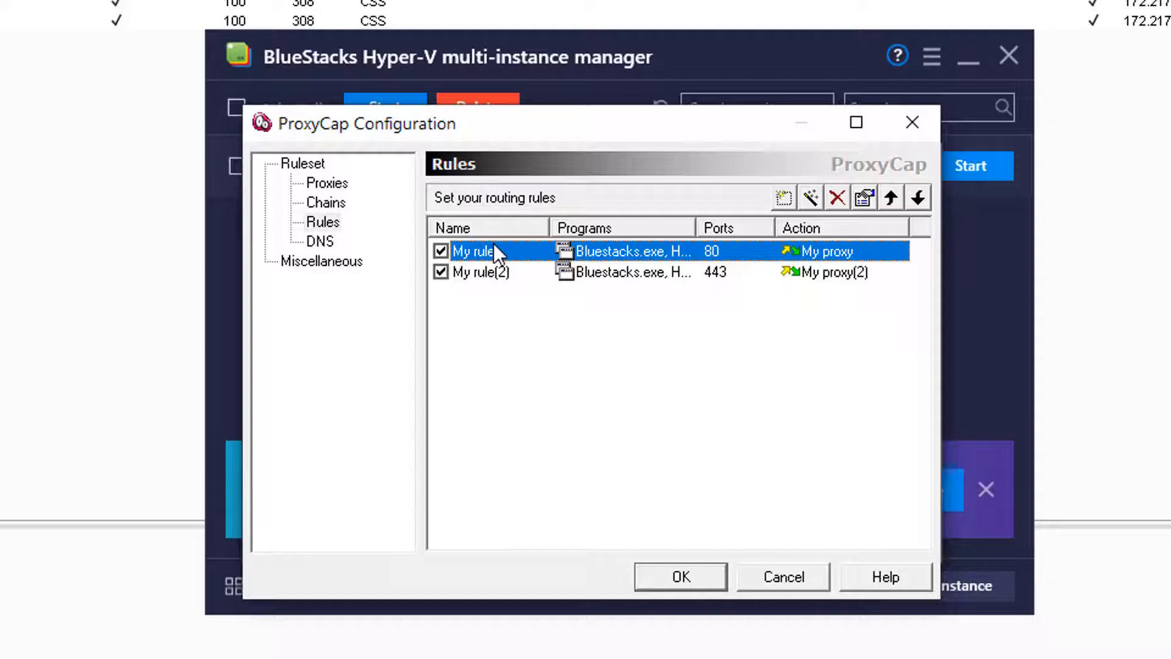
{"action": "left_click", "coordinate": [786, 197]}
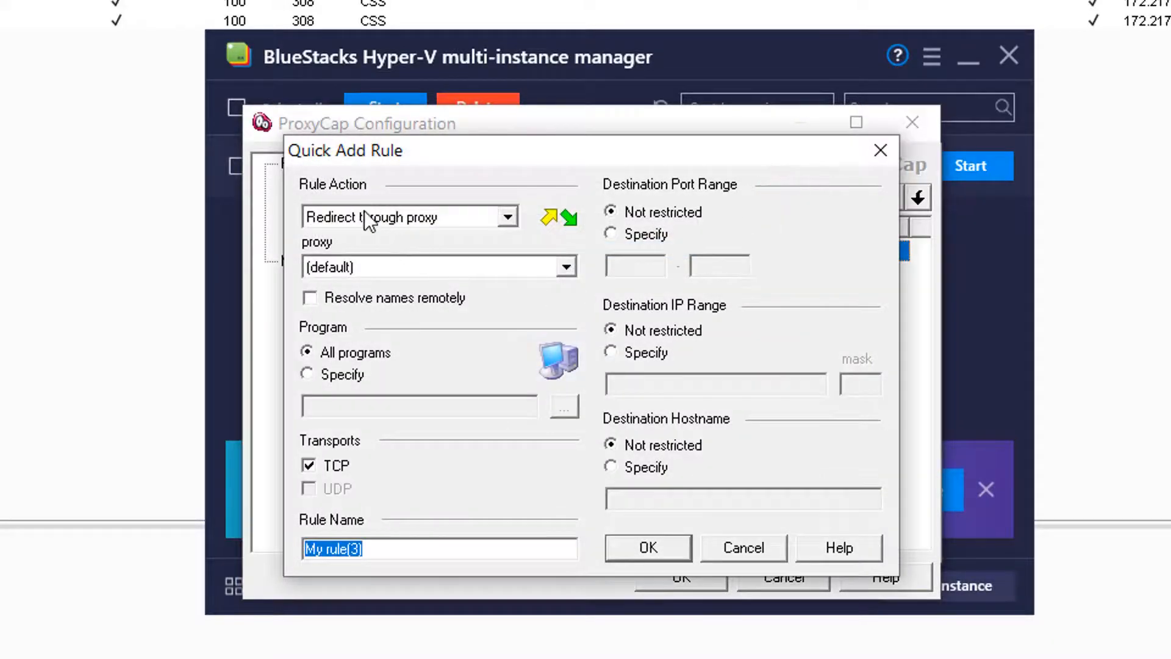
- Cancel the new rule and review proxies My proxy and My proxy(2) at 192.168.2.236:8080
{"action": "left_click", "coordinate": [381, 270]}
{"action": "left_click", "coordinate": [392, 302]}
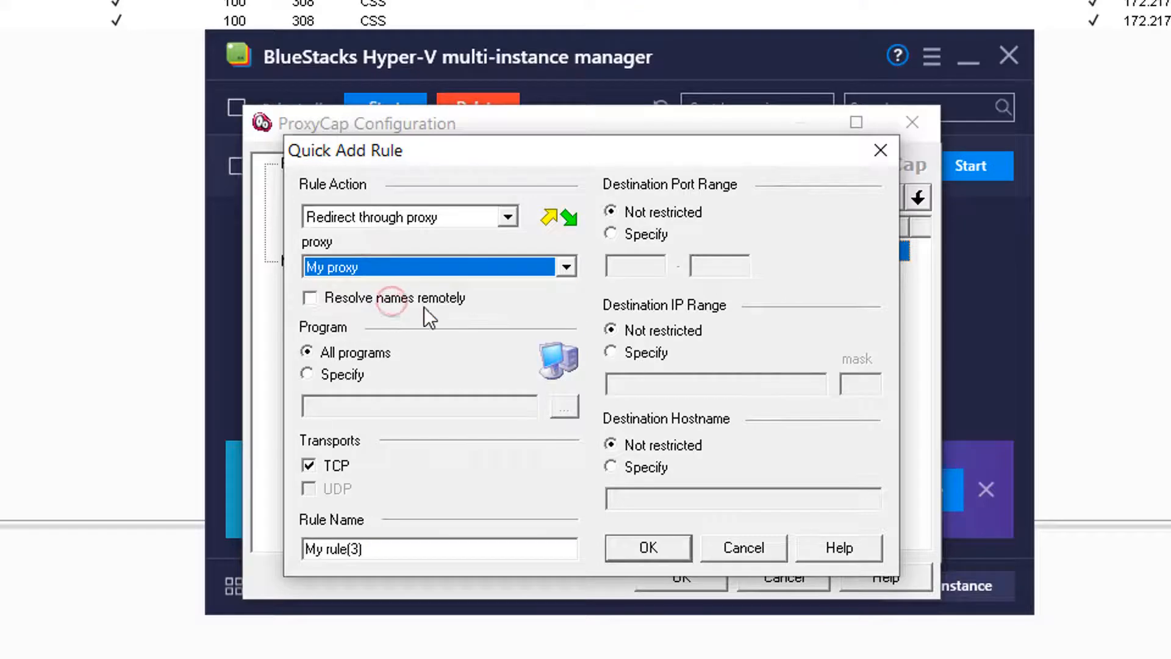
{"action": "left_click", "coordinate": [788, 546]}
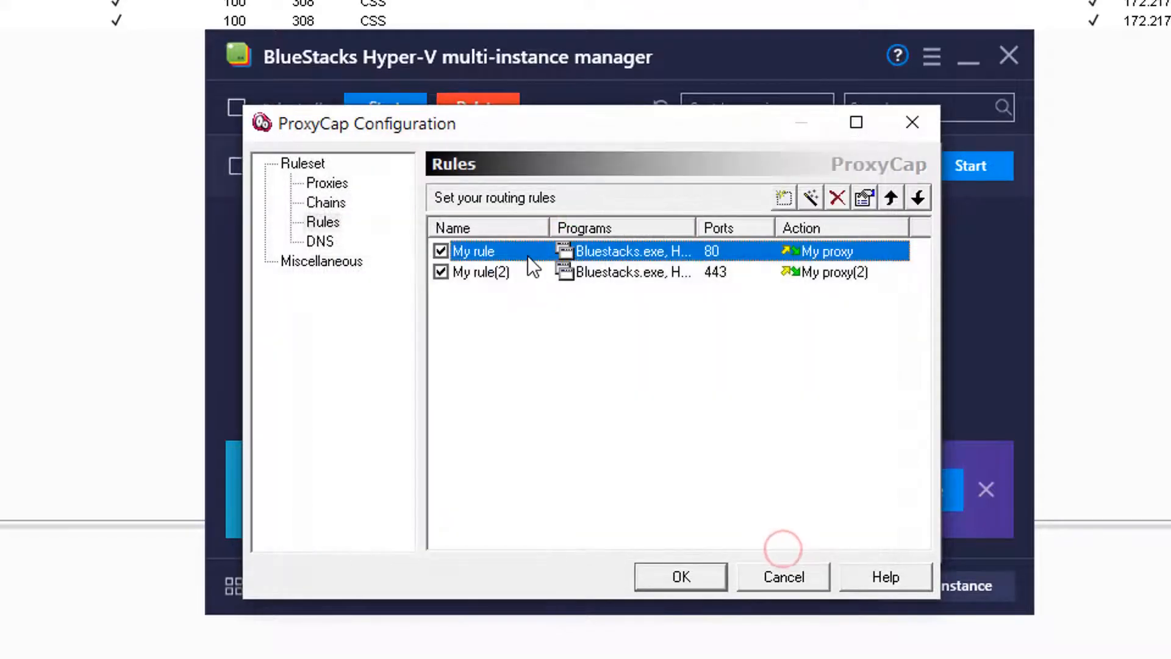
{"action": "left_click", "coordinate": [315, 183]}
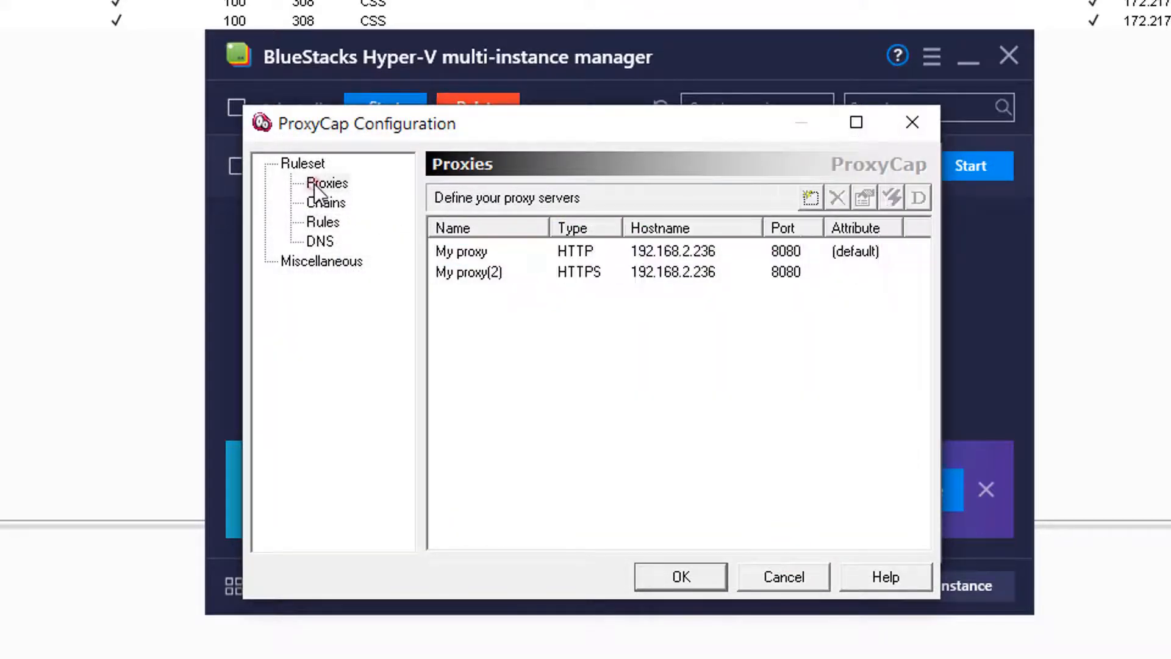
{"action": "left_click", "coordinate": [478, 254]}
{"action": "left_click", "coordinate": [542, 276]}
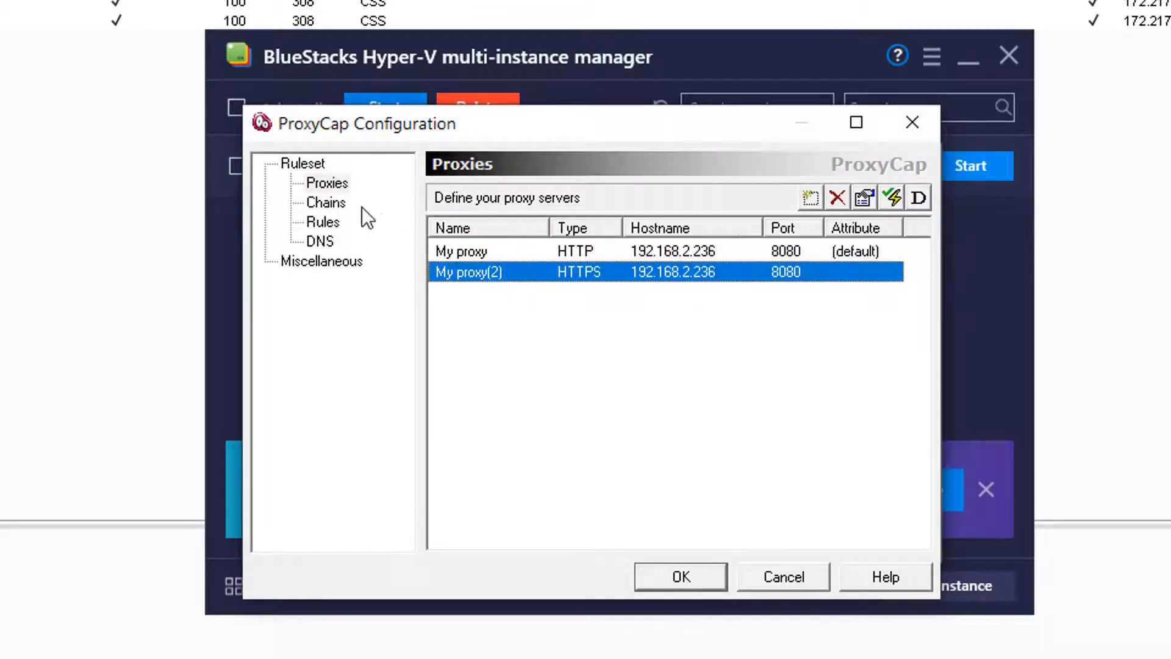
- Check which BlueStacks programs My rule covers, then close the ProxyCap configuration unchanged
{"action": "left_click", "coordinate": [322, 222]}
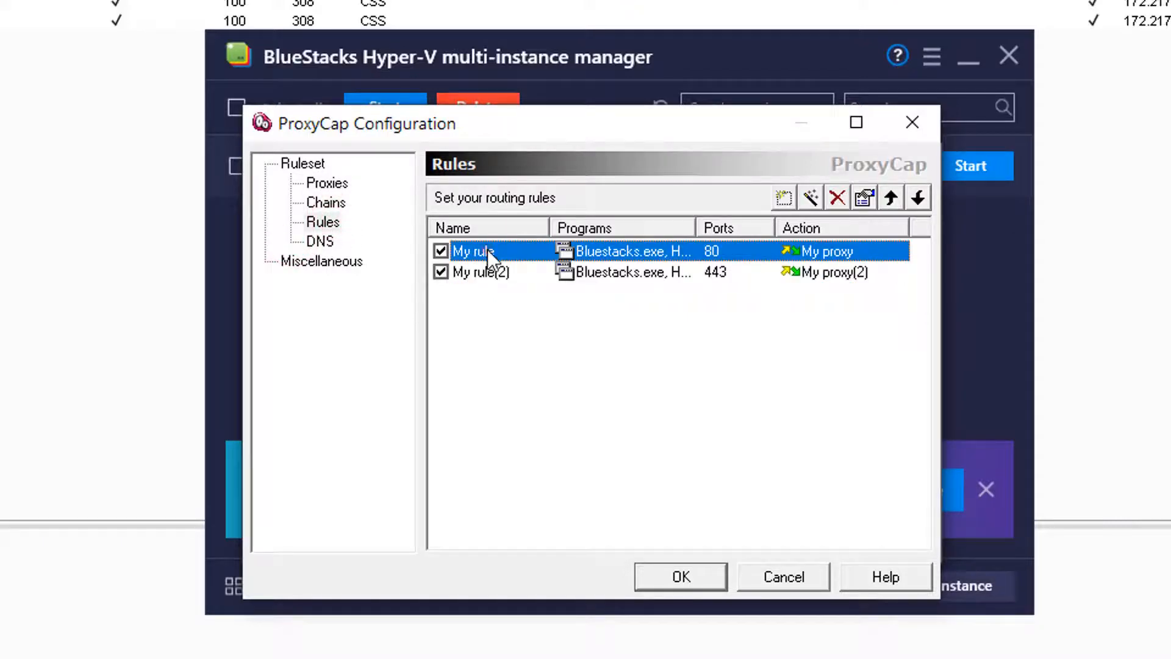
{"action": "double_click", "coordinate": [488, 250]}
{"action": "left_click", "coordinate": [405, 201]}
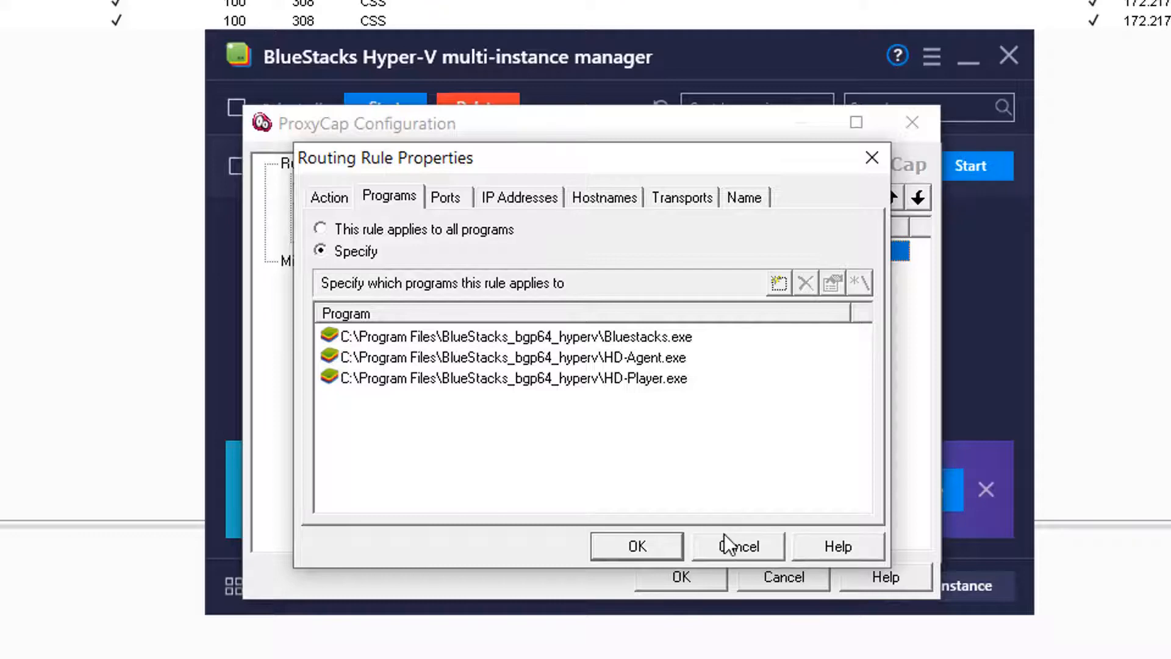
{"action": "left_click", "coordinate": [760, 547]}
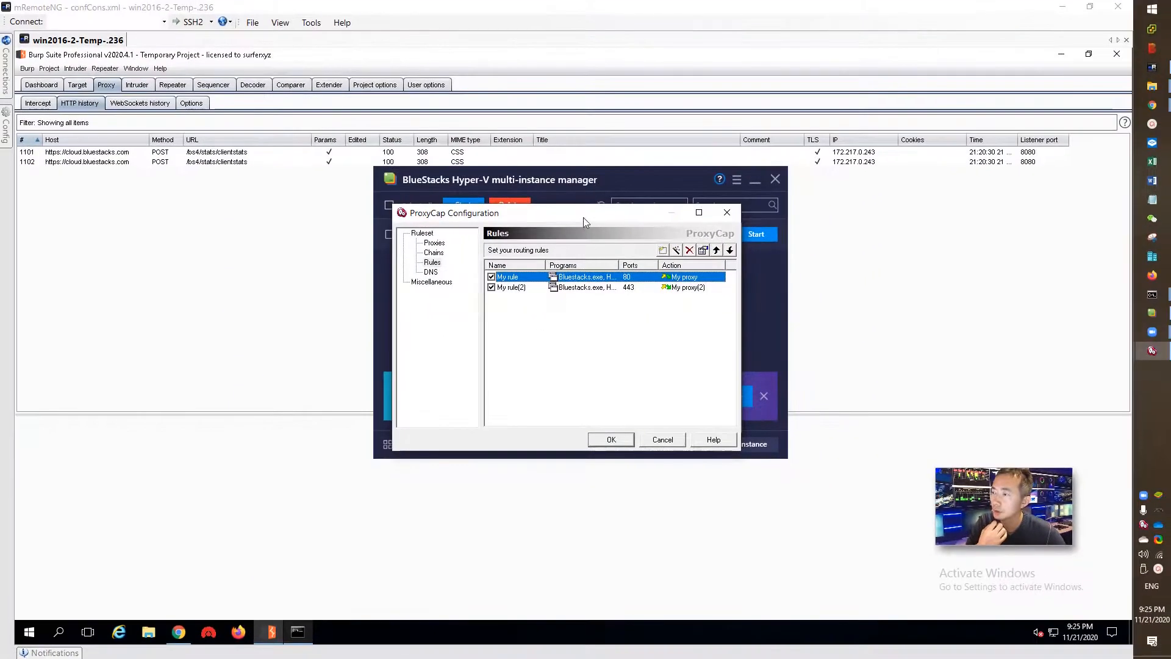
{"action": "left_click_drag", "start_coordinate": [583, 217], "coordinate": [320, 374]}
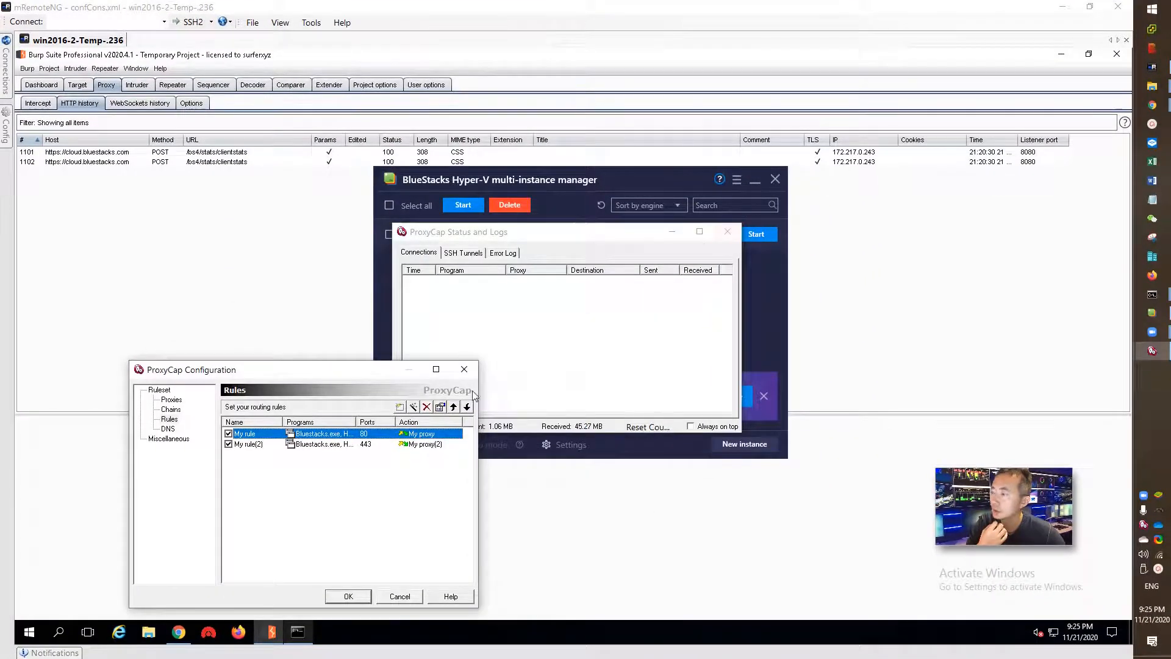
{"action": "left_click", "coordinate": [465, 369]}
- Close ProxyCap's status window and start the BlueStacks Hyper-V instance
{"action": "left_click", "coordinate": [725, 235]}
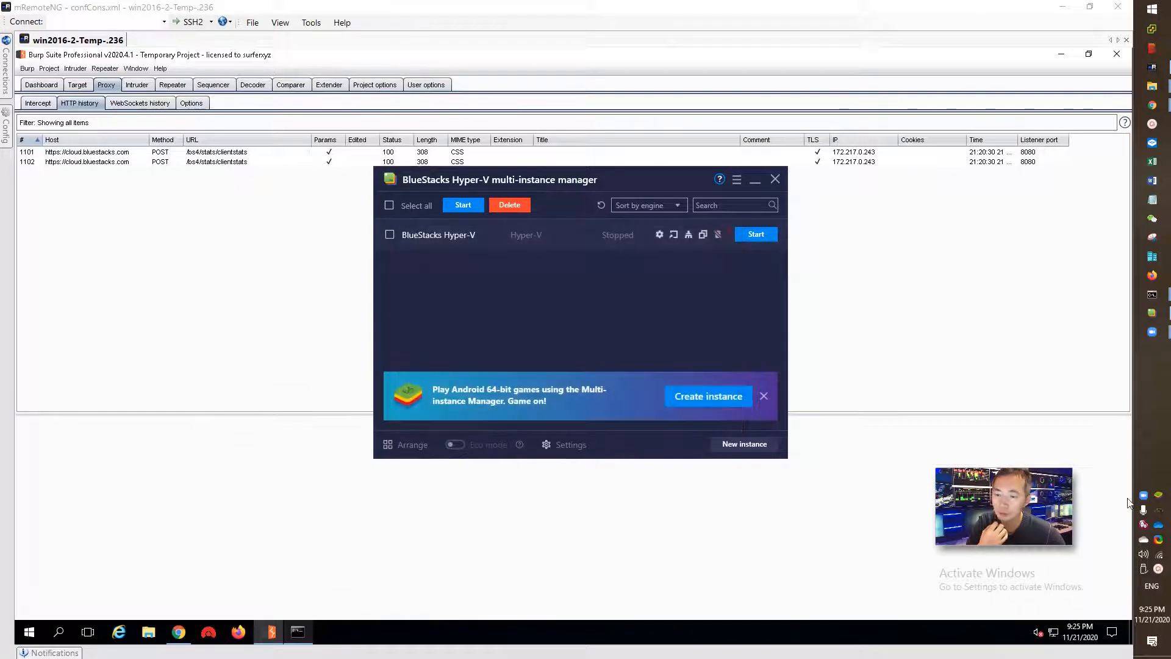
{"action": "right_click", "coordinate": [1143, 525]}
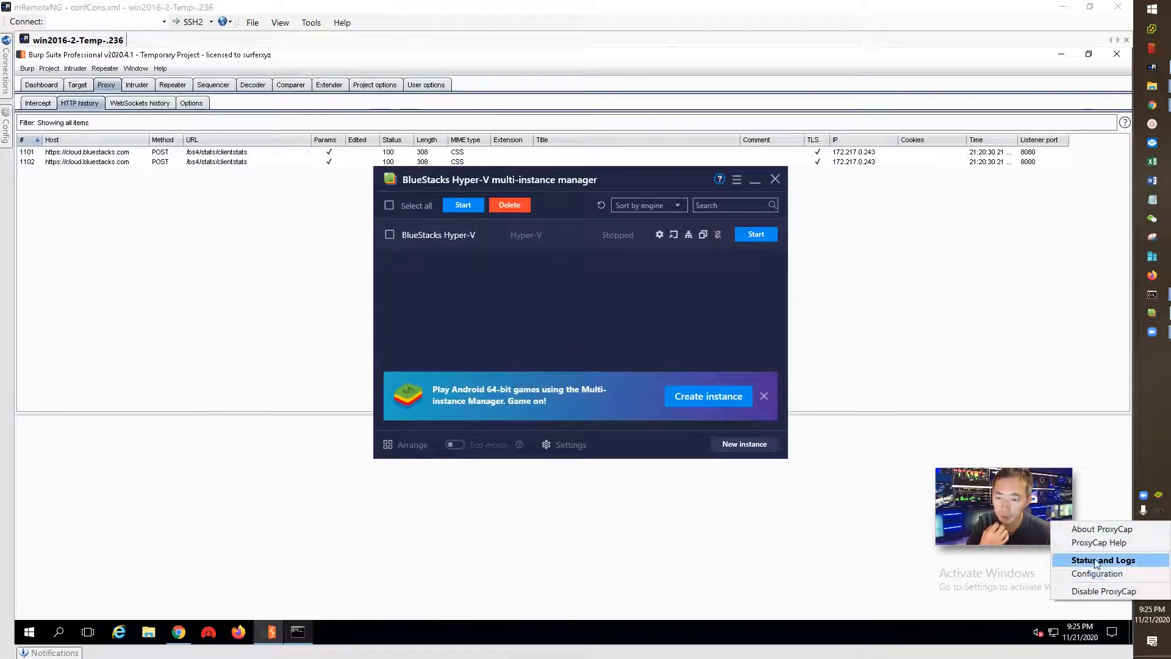
{"action": "left_click", "coordinate": [581, 298]}
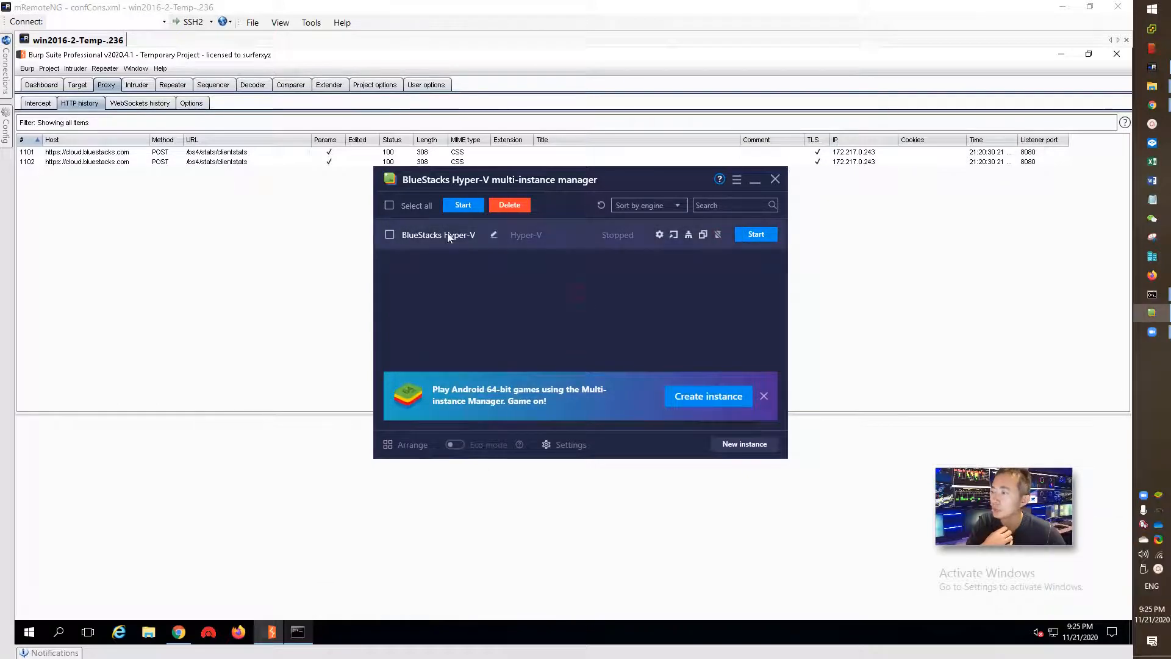
{"action": "left_click", "coordinate": [390, 235]}
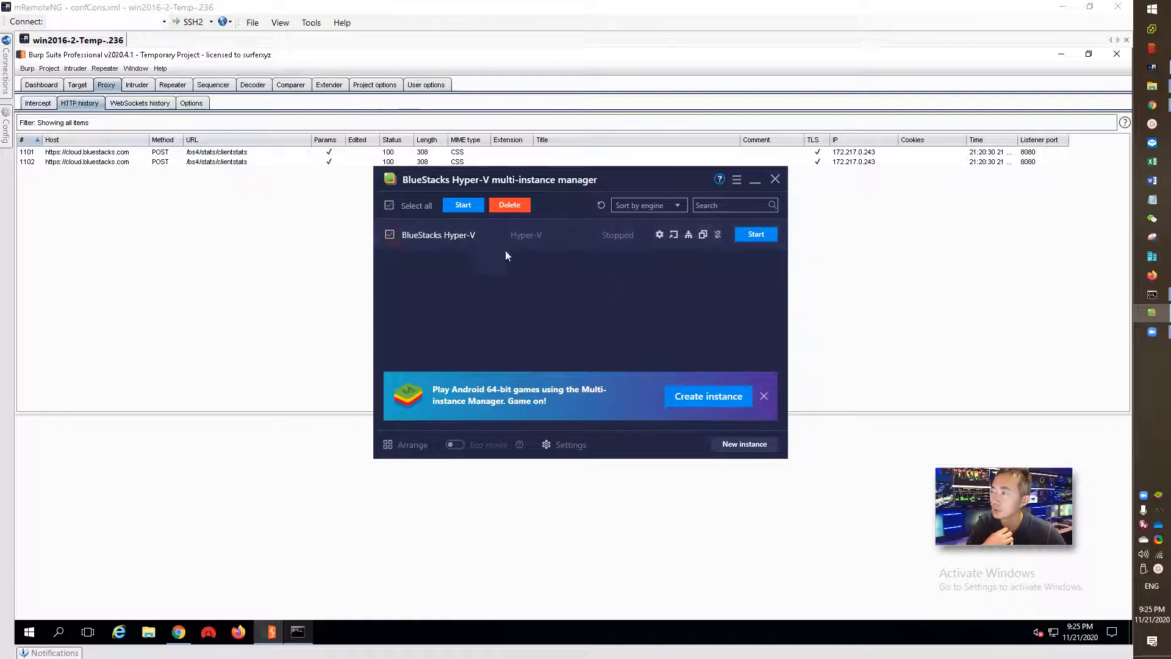
{"action": "left_click", "coordinate": [756, 234]}
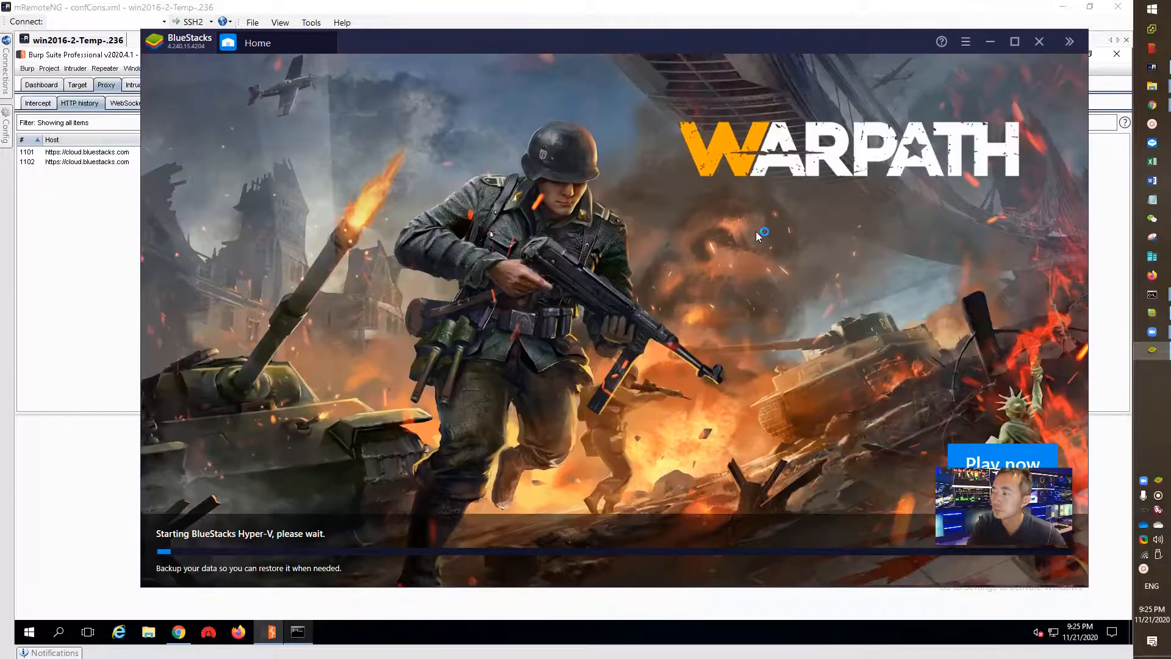
- Check Burp's HTTP history for new requests, dismiss the antivirus warning, and exit BlueStacks Hyper-V
{"action": "left_click", "coordinate": [17, 236]}
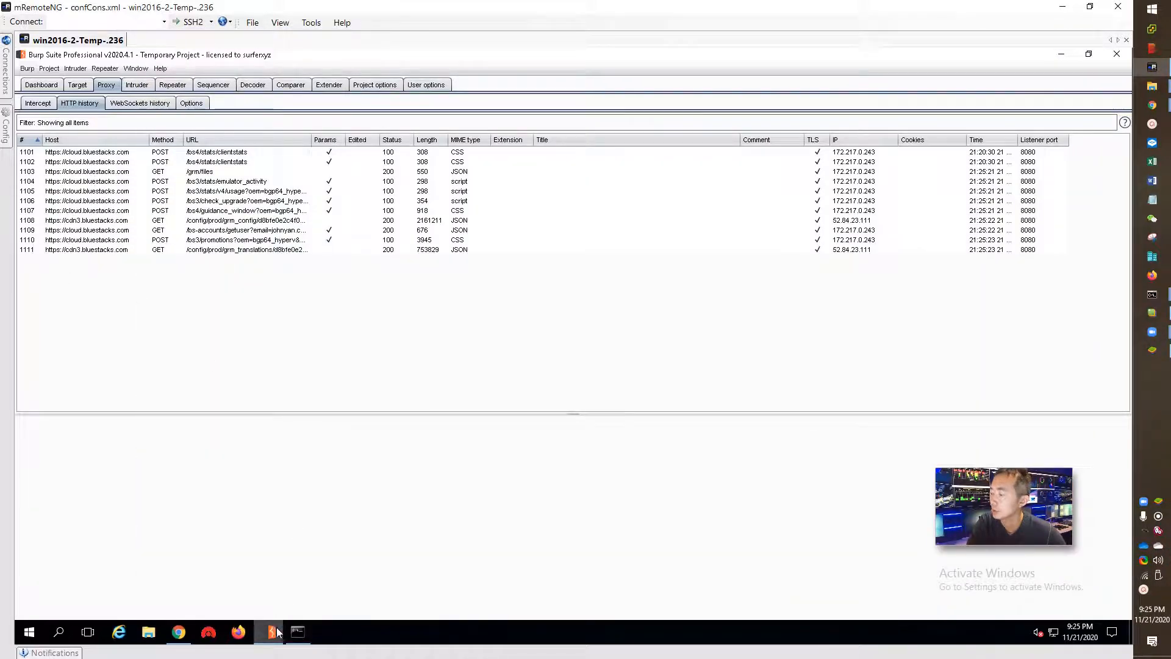
{"action": "left_click", "coordinate": [1150, 351]}
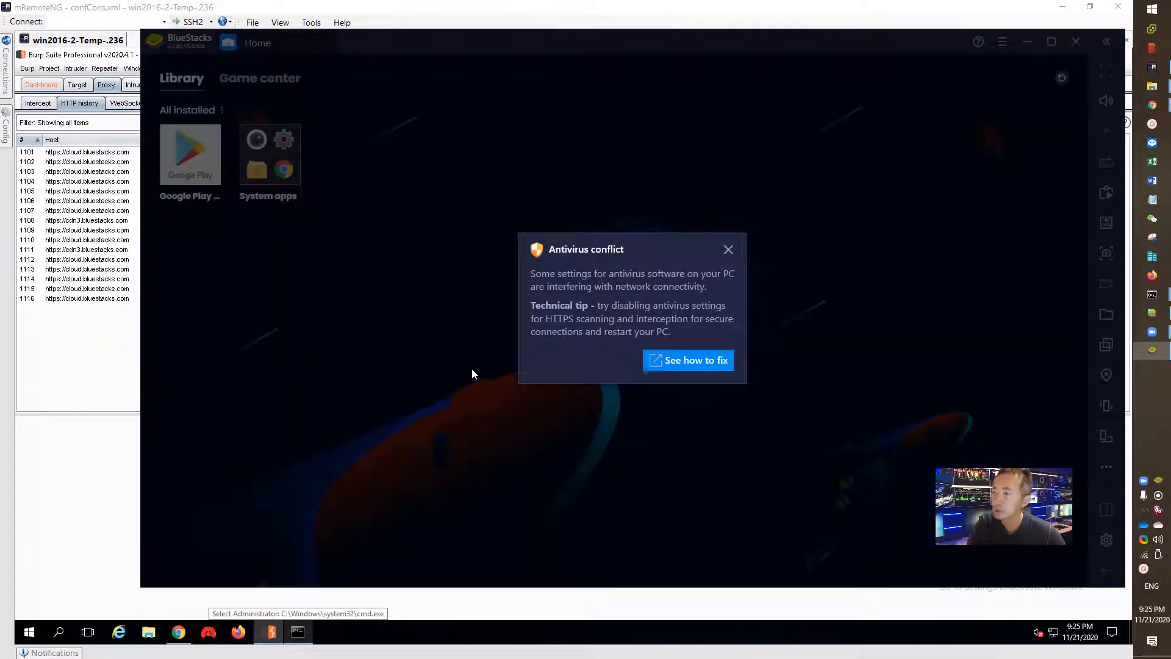
{"action": "left_click", "coordinate": [727, 250]}
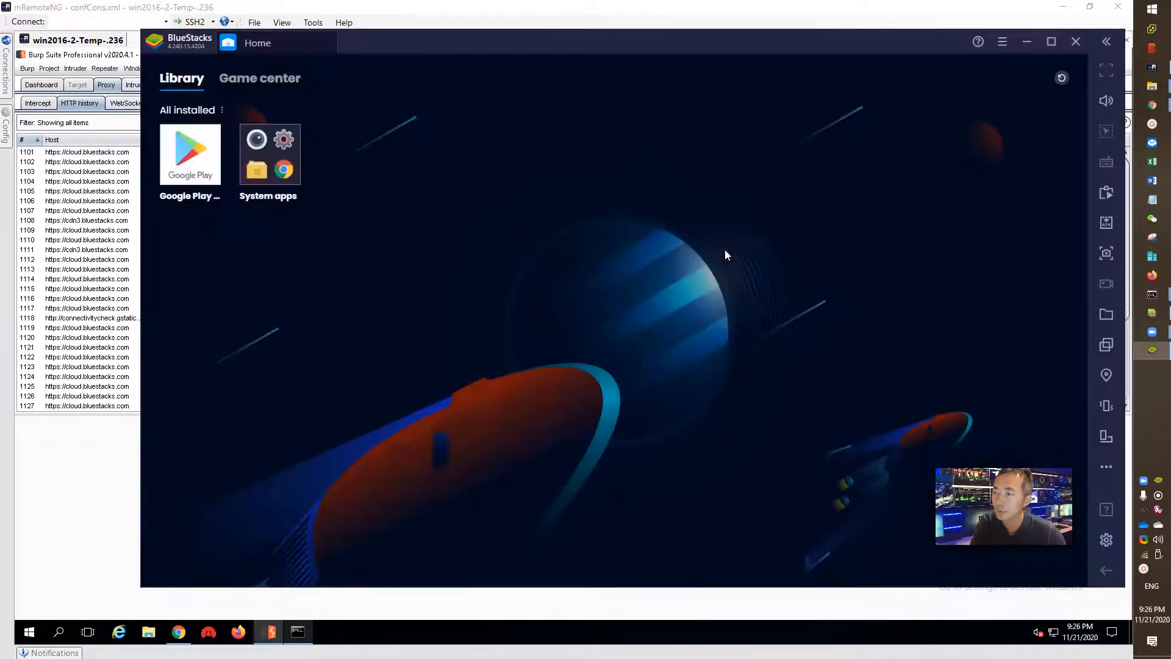
{"action": "left_click", "coordinate": [1078, 48]}
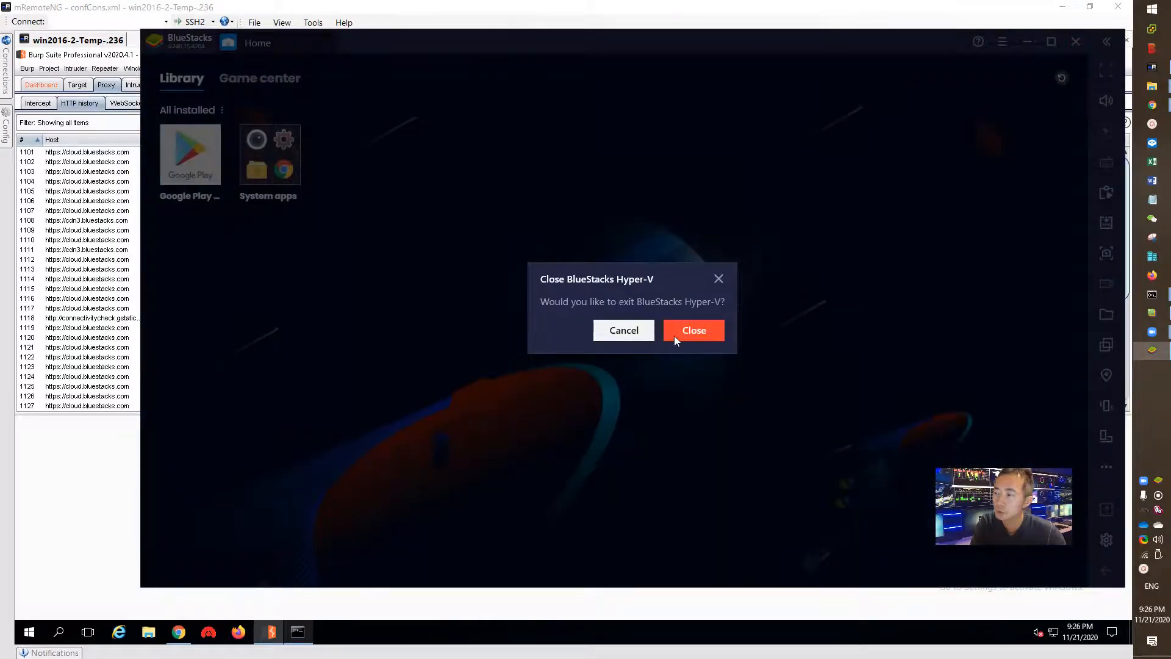
{"action": "left_click", "coordinate": [682, 332]}
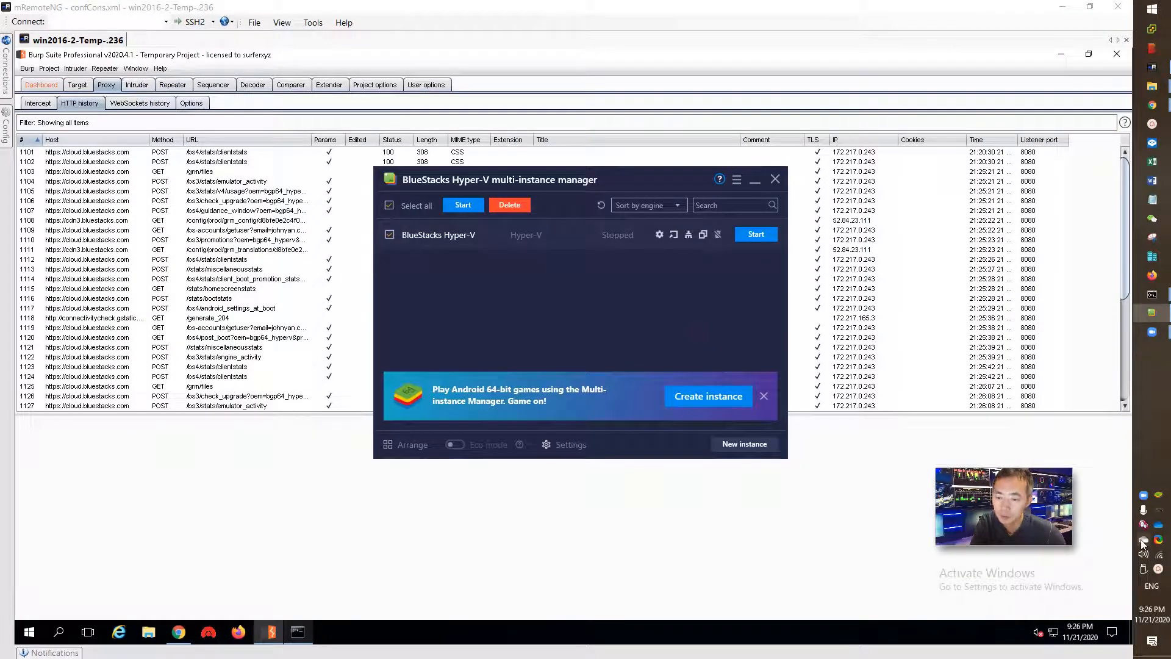
- Turn ProxyCap off and switch to the Proxifier PE folder window
{"action": "right_click", "coordinate": [1144, 528]}
{"action": "left_click", "coordinate": [1121, 597]}
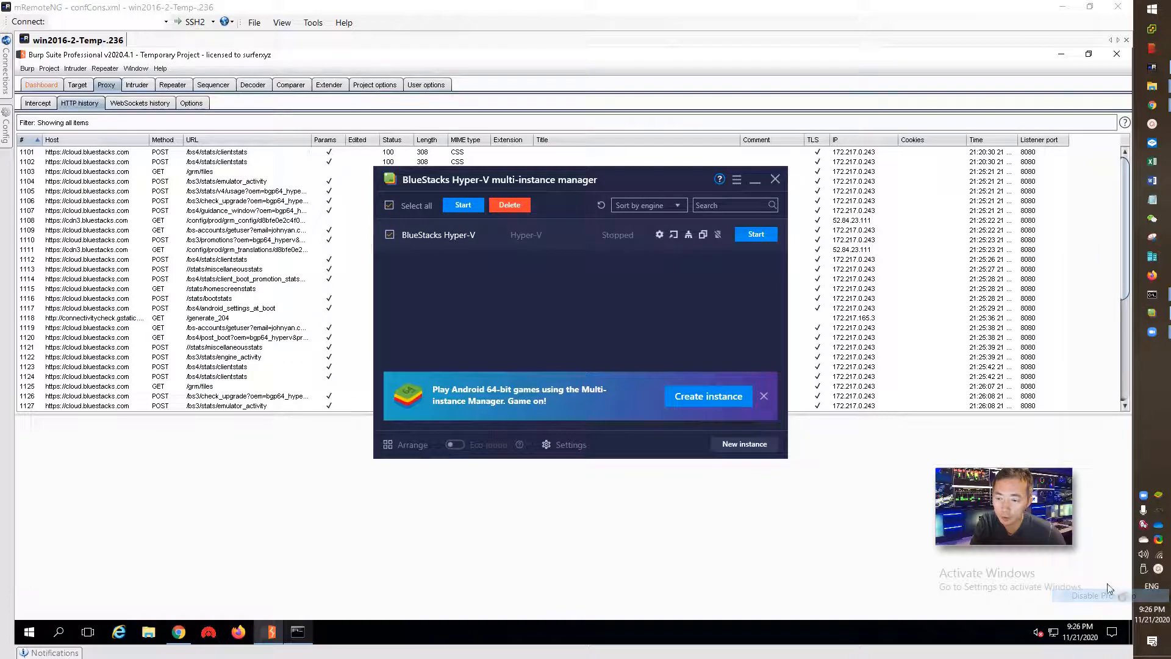
{"action": "mouse_move", "coordinate": [1152, 86]}
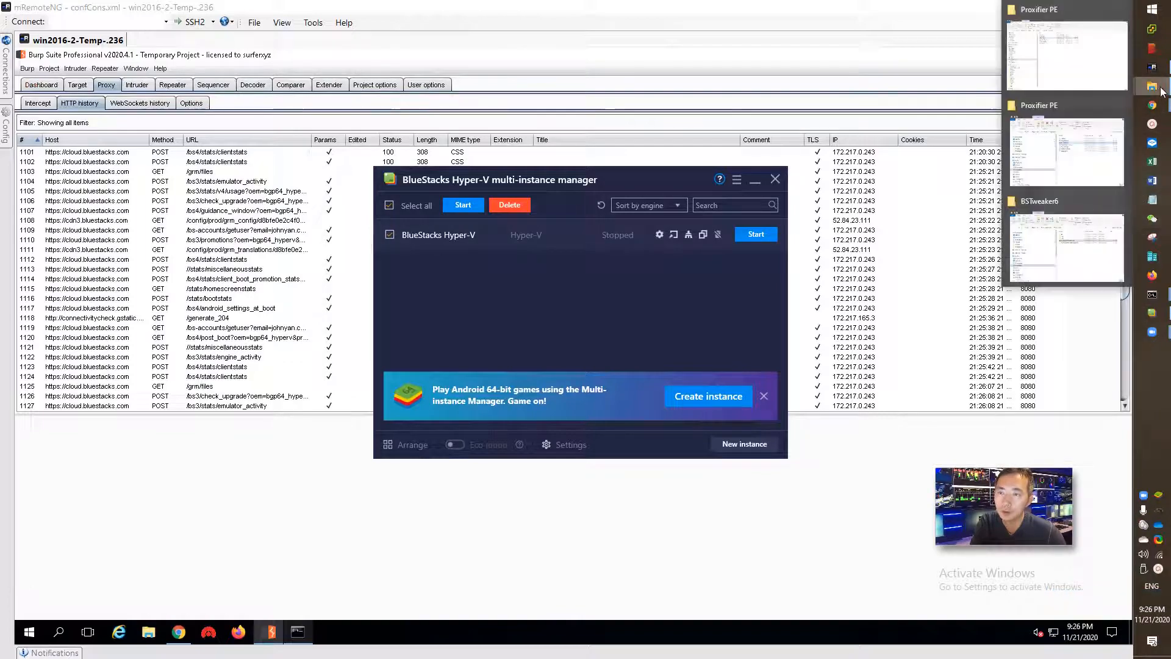
{"action": "mouse_move", "coordinate": [1043, 153]}
{"action": "left_click", "coordinate": [1070, 175]}
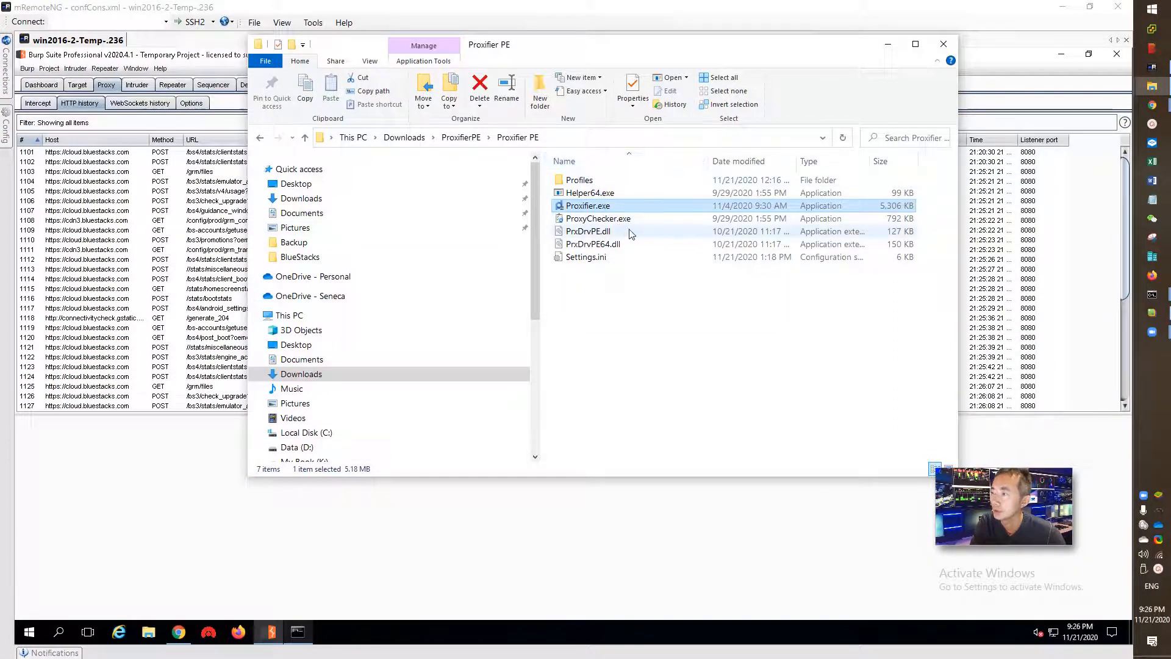
- Launch Proxifier.exe, continue the trial evaluation, and open Proxifier's main window
{"action": "double_click", "coordinate": [634, 202]}
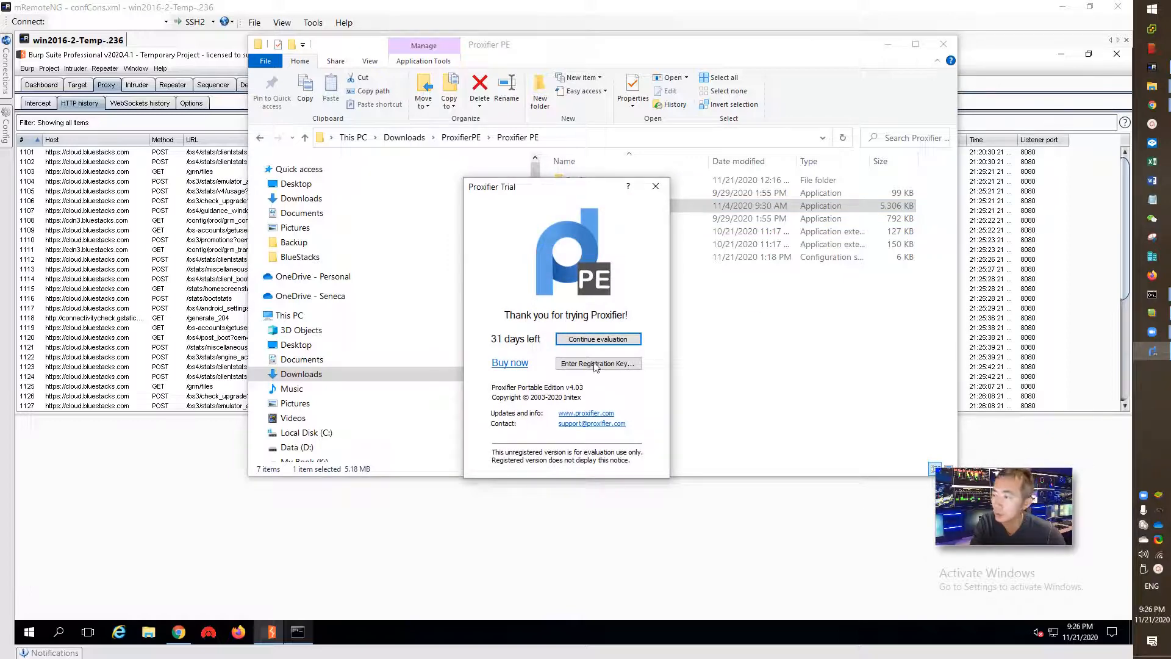
{"action": "left_click", "coordinate": [599, 340]}
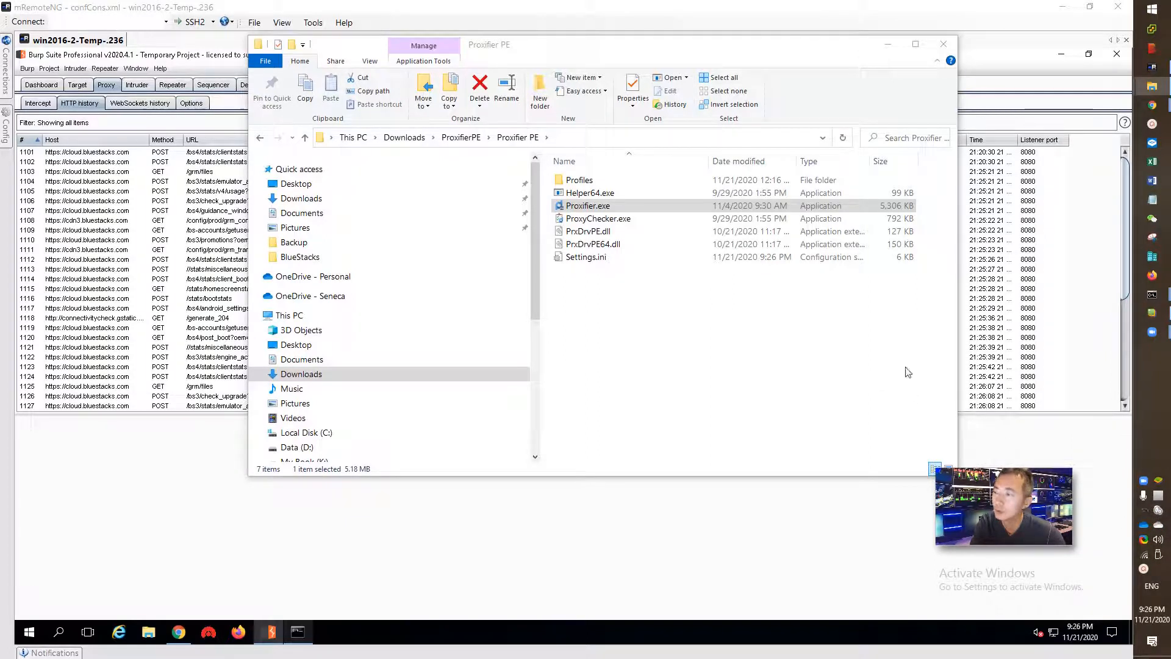
{"action": "double_click", "coordinate": [1158, 496]}
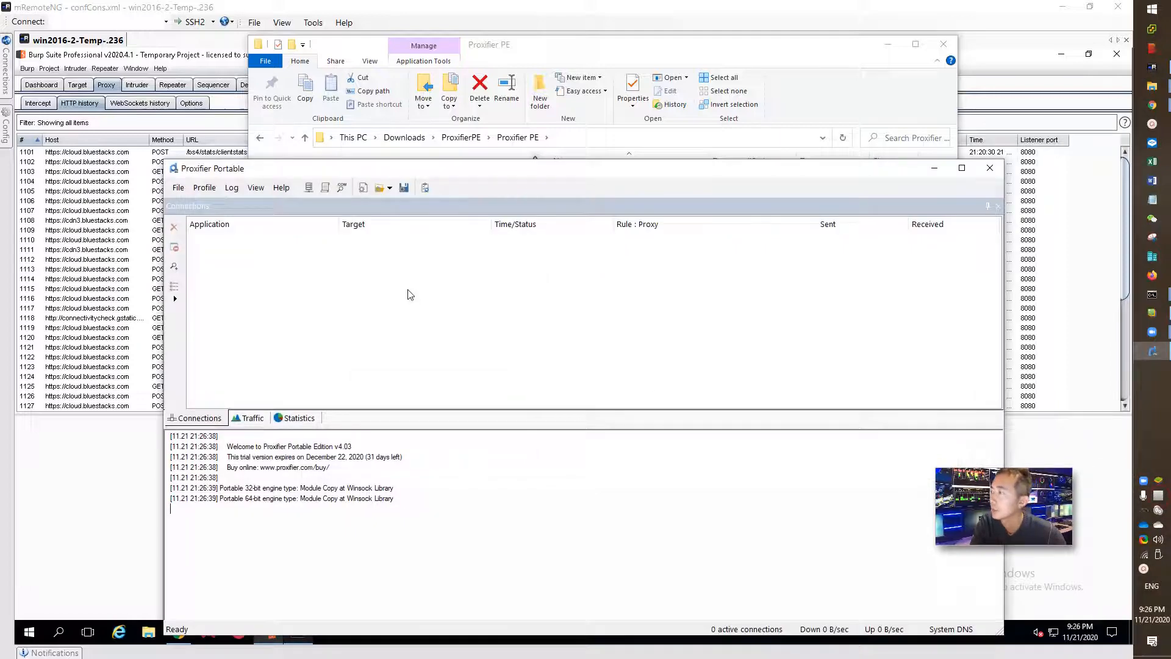
- Open Proxifier's proxy server list and check the 192.168.2.236 entry's address
{"action": "left_click", "coordinate": [296, 256]}
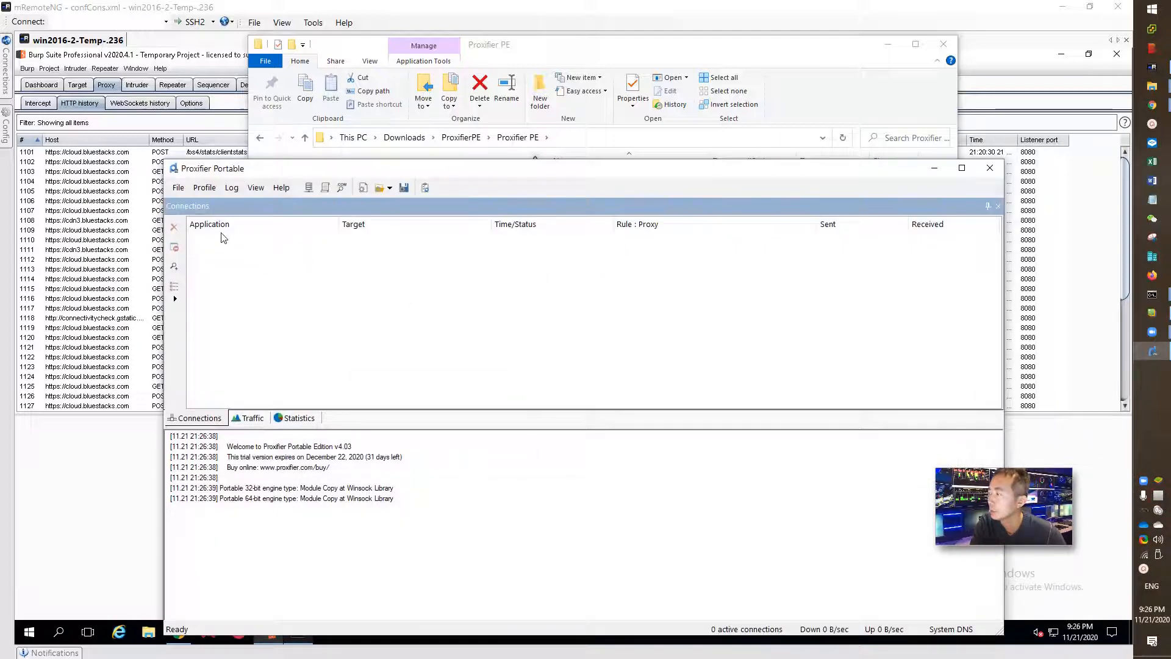
{"action": "left_click", "coordinate": [205, 188]}
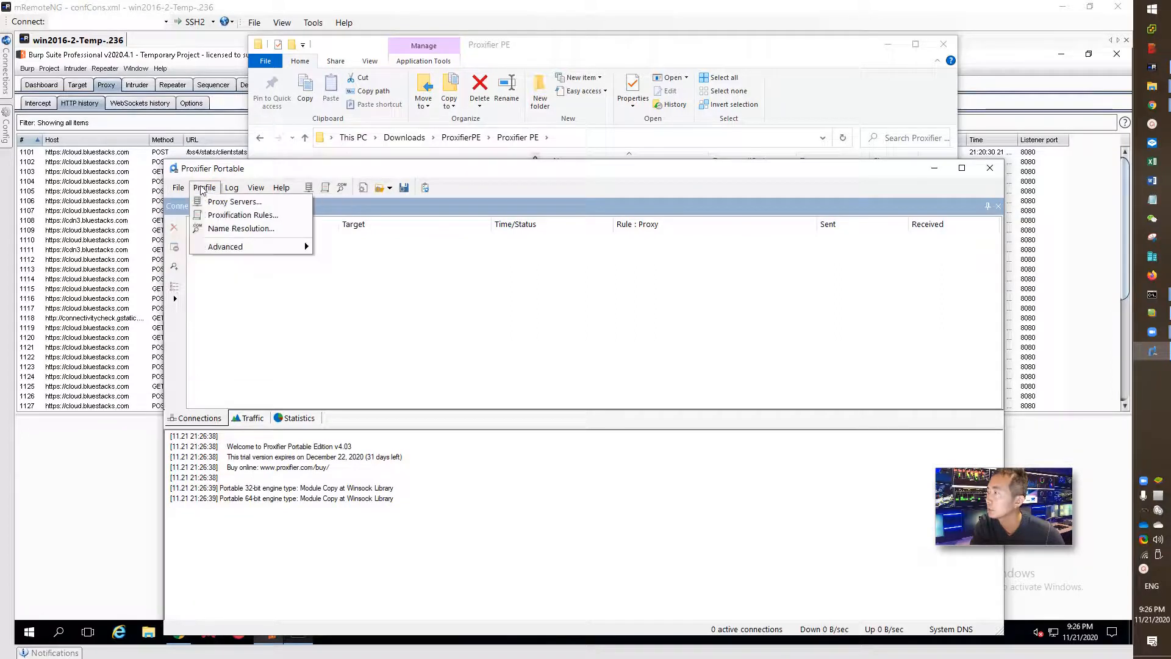
{"action": "left_click", "coordinate": [234, 201]}
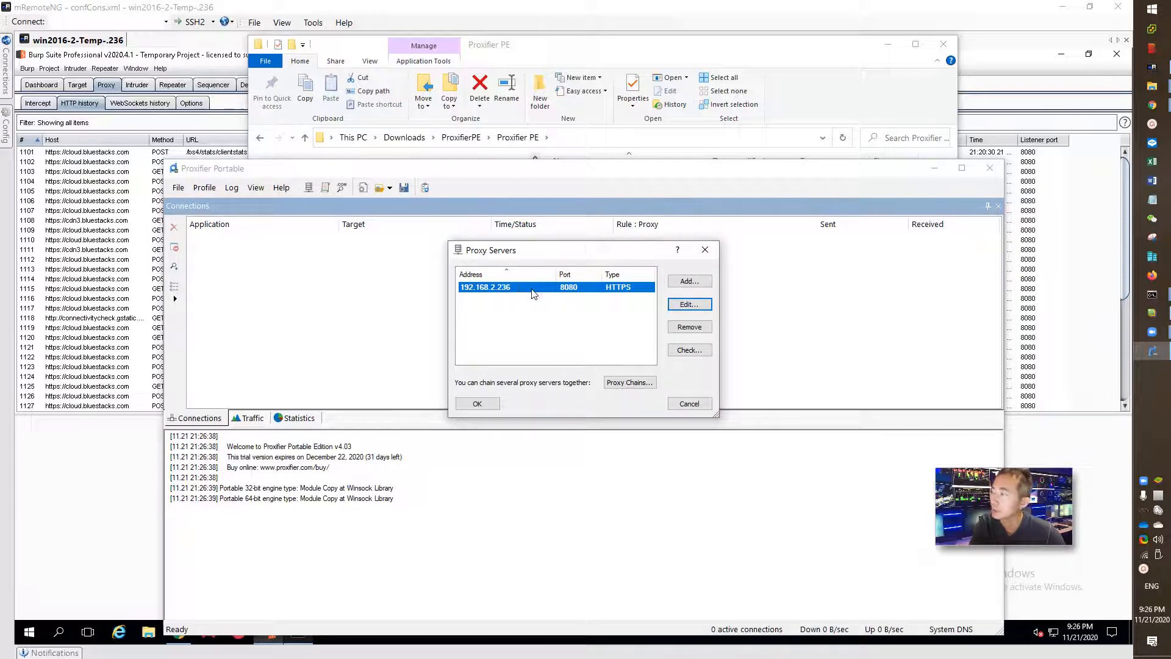
{"action": "left_click", "coordinate": [690, 305]}
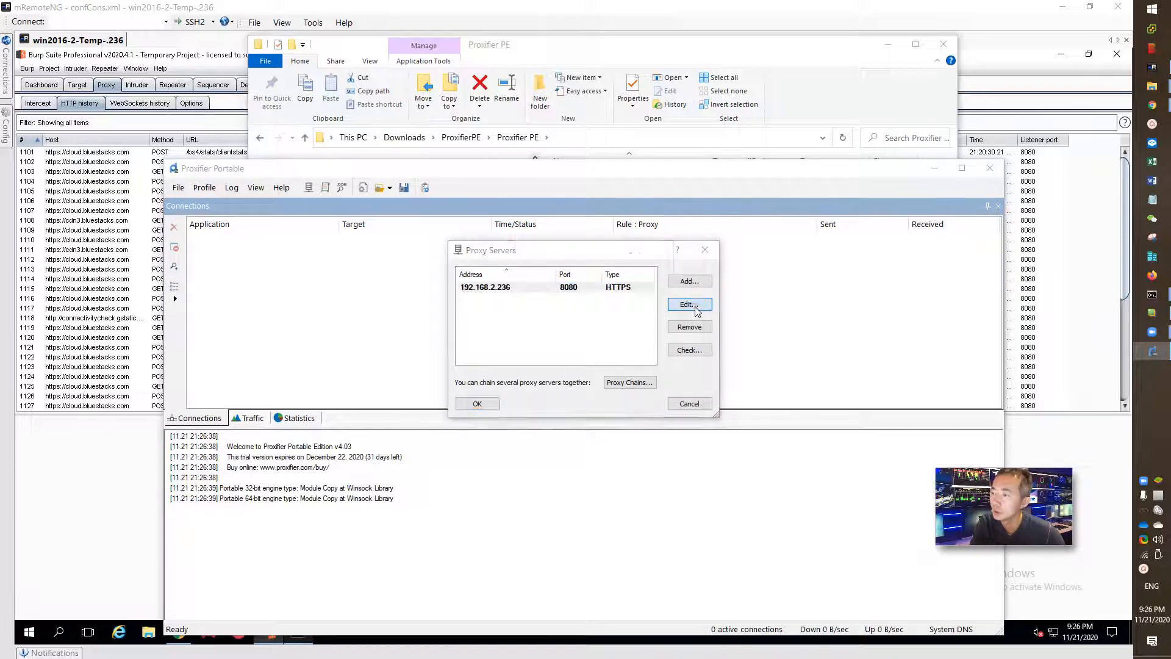
{"action": "left_click", "coordinate": [583, 257]}
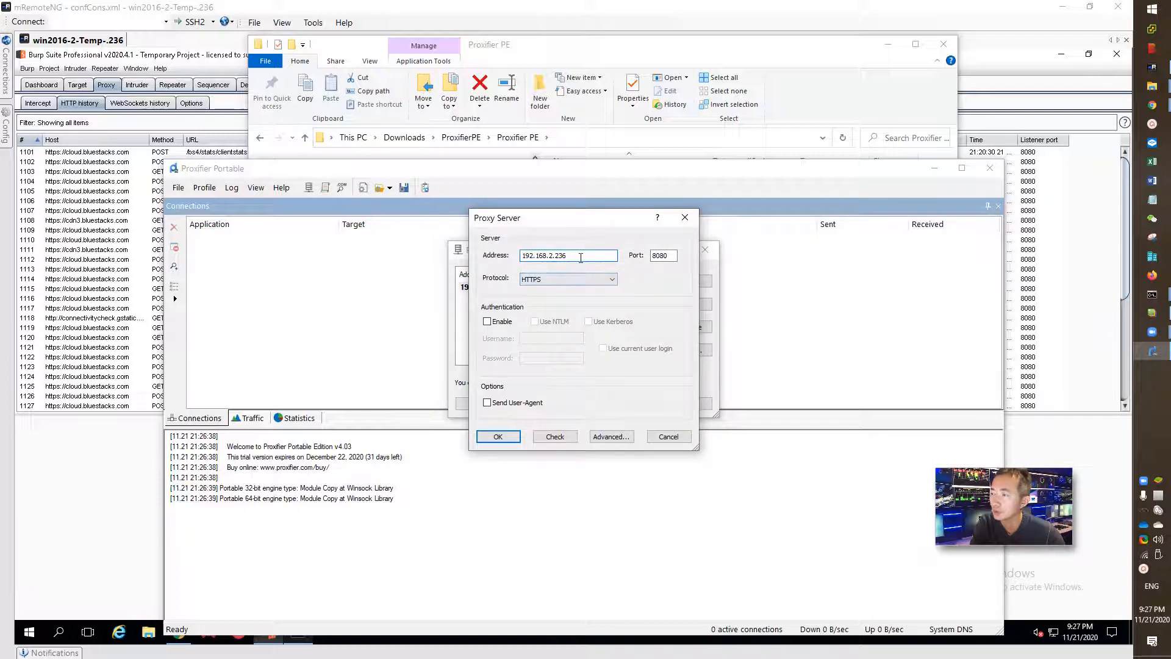
{"action": "left_click_drag", "start_coordinate": [581, 256], "coordinate": [500, 255]}
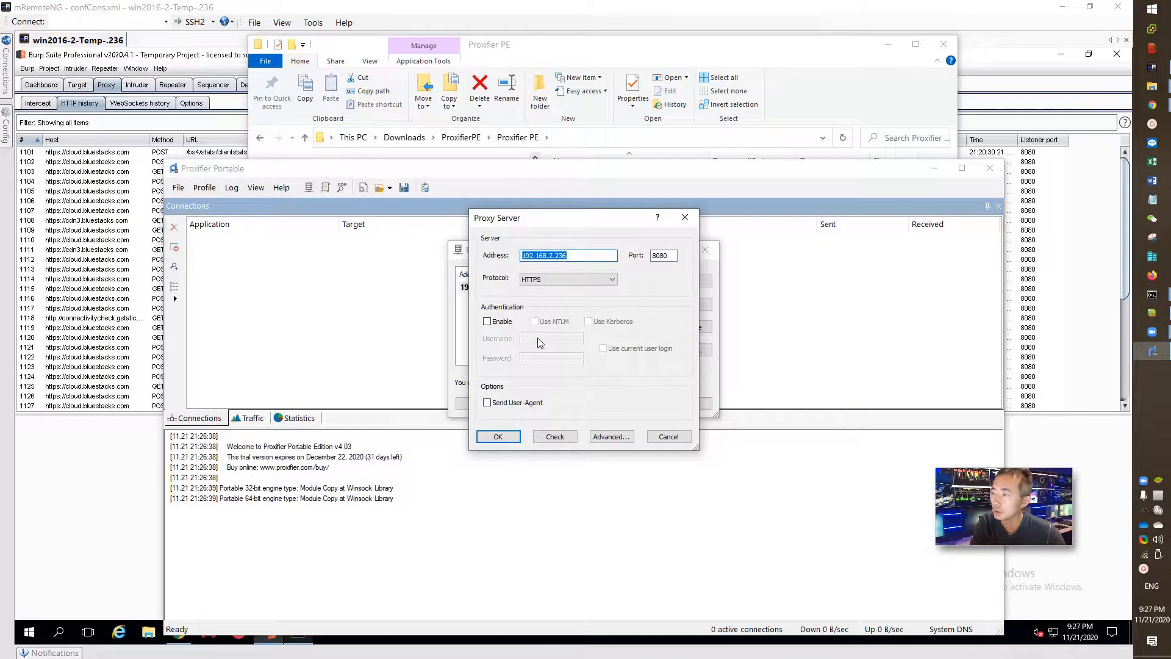
- Clear Burp's HTTP history
{"action": "right_click", "coordinate": [104, 203]}
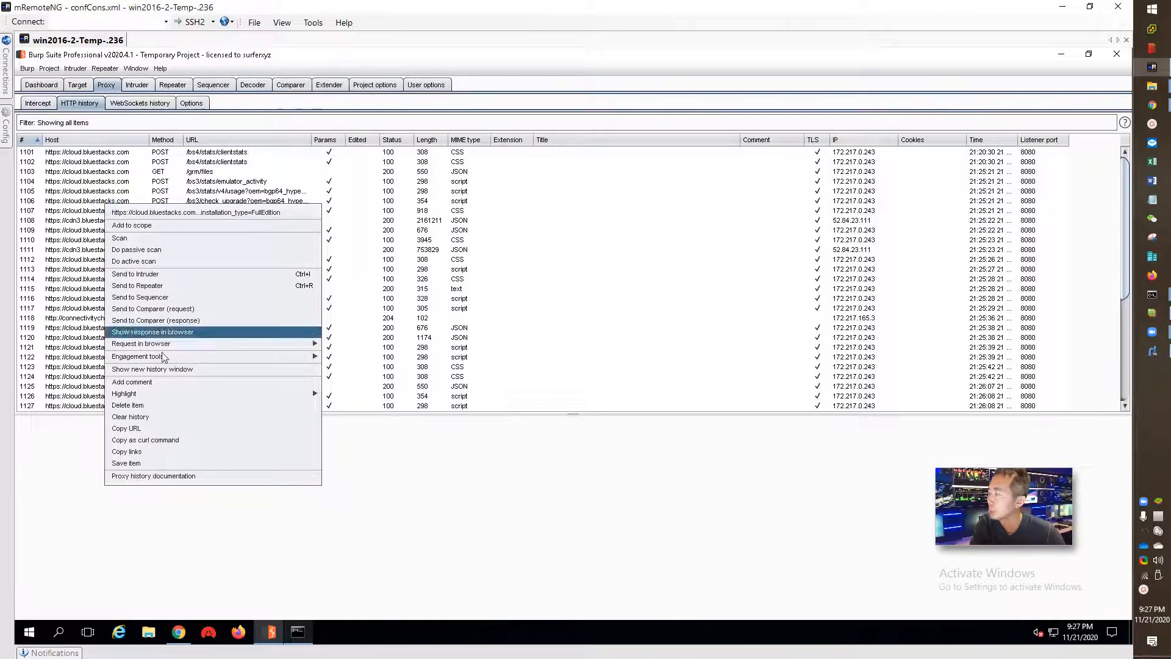
{"action": "left_click", "coordinate": [173, 416]}
{"action": "left_click", "coordinate": [613, 361]}
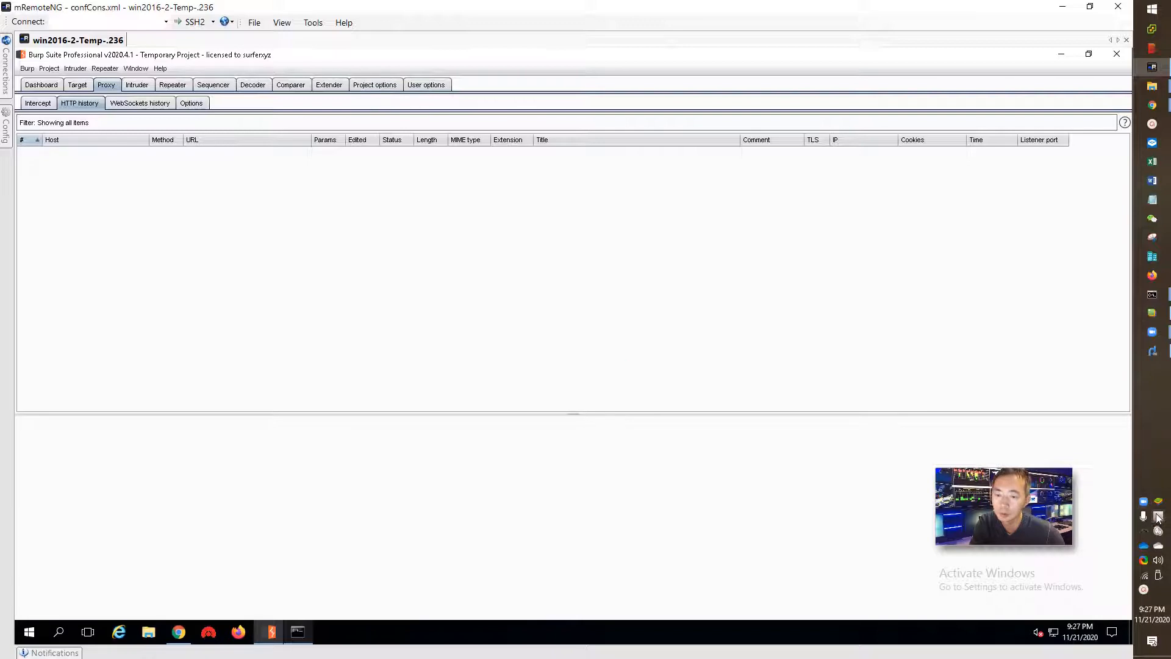
- Confirm the Proxifier proxy is 192.168.2.236:8080 HTTPS and close the proxy server list
{"action": "left_click", "coordinate": [1158, 518]}
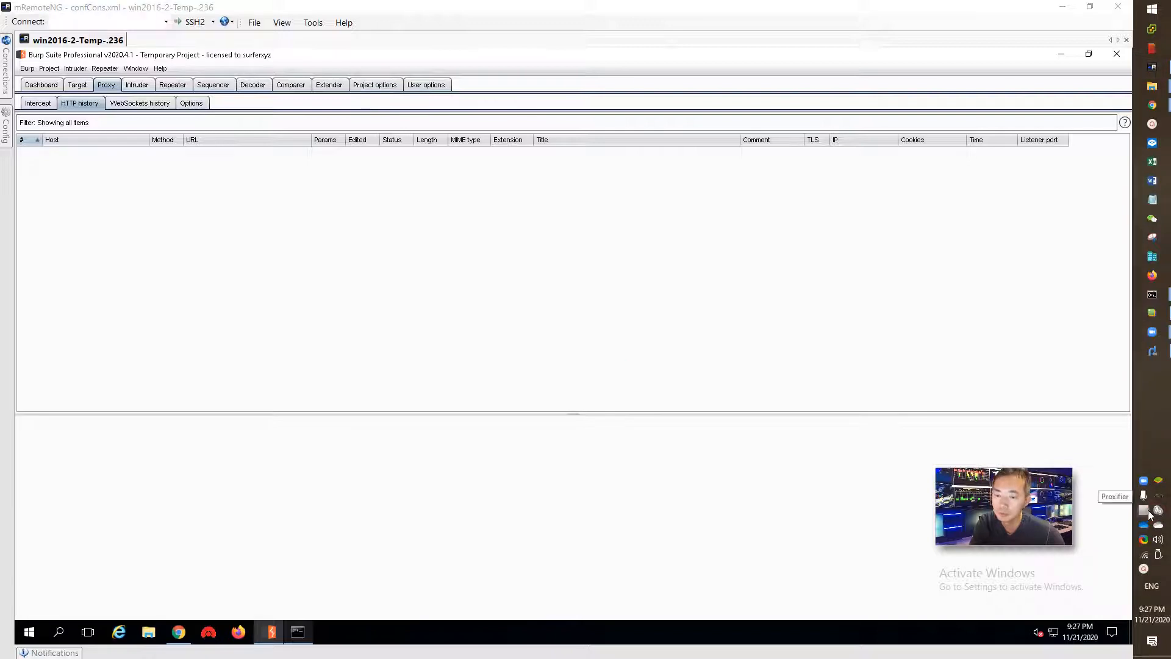
{"action": "double_click", "coordinate": [1159, 511]}
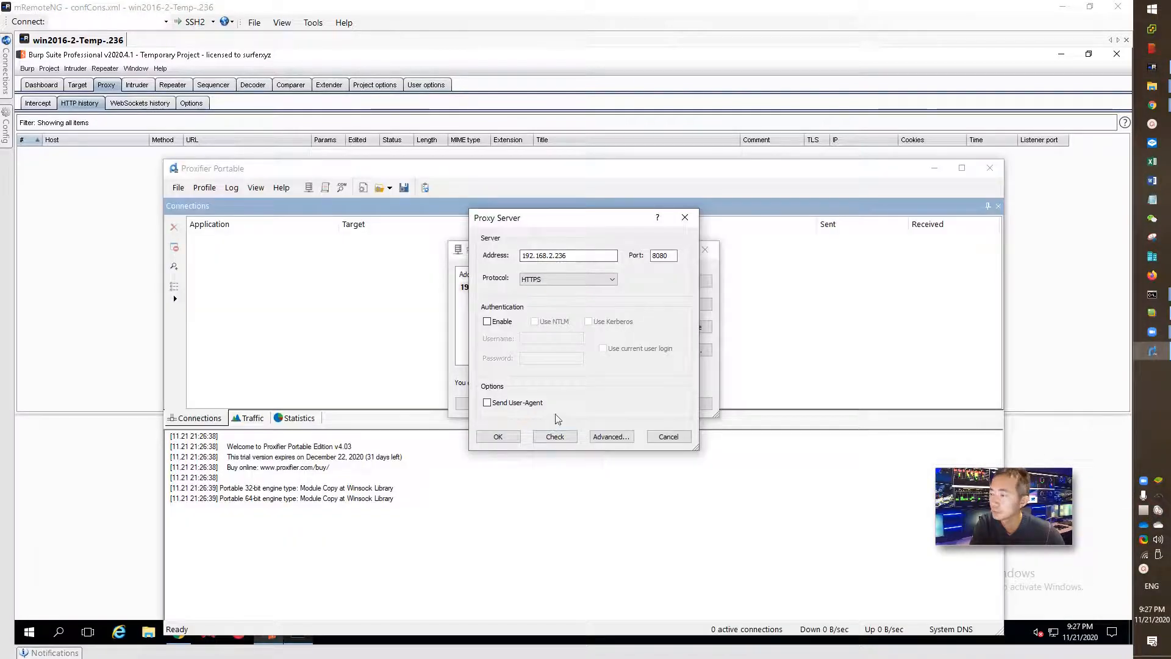
{"action": "left_click", "coordinate": [497, 436]}
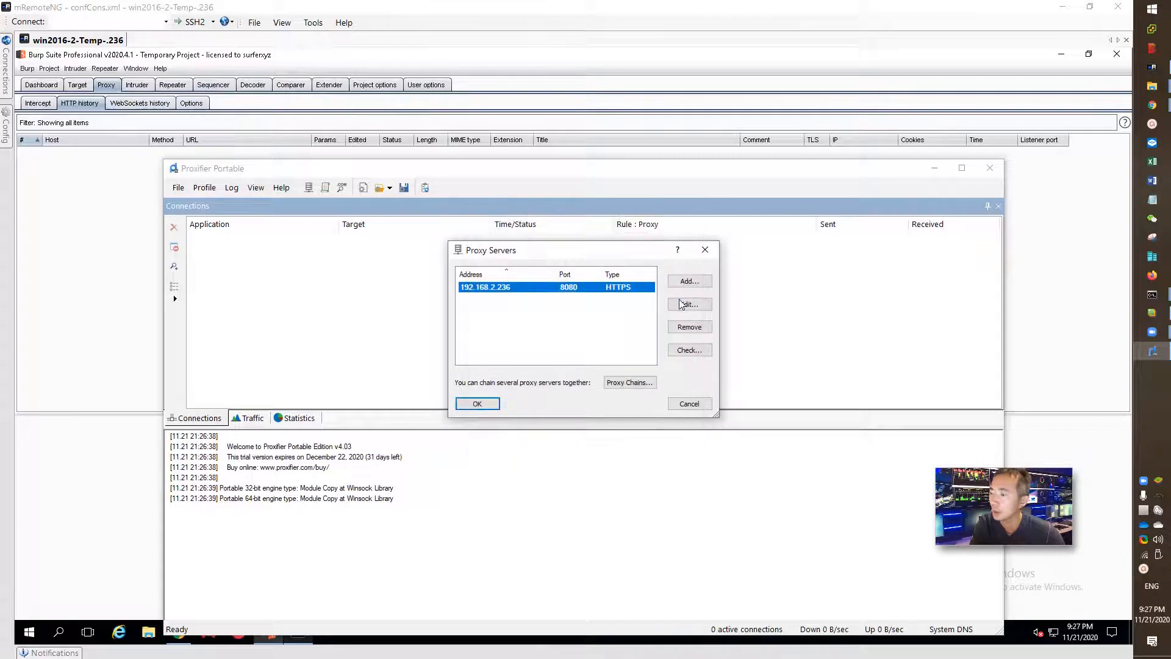
{"action": "left_click", "coordinate": [685, 305]}
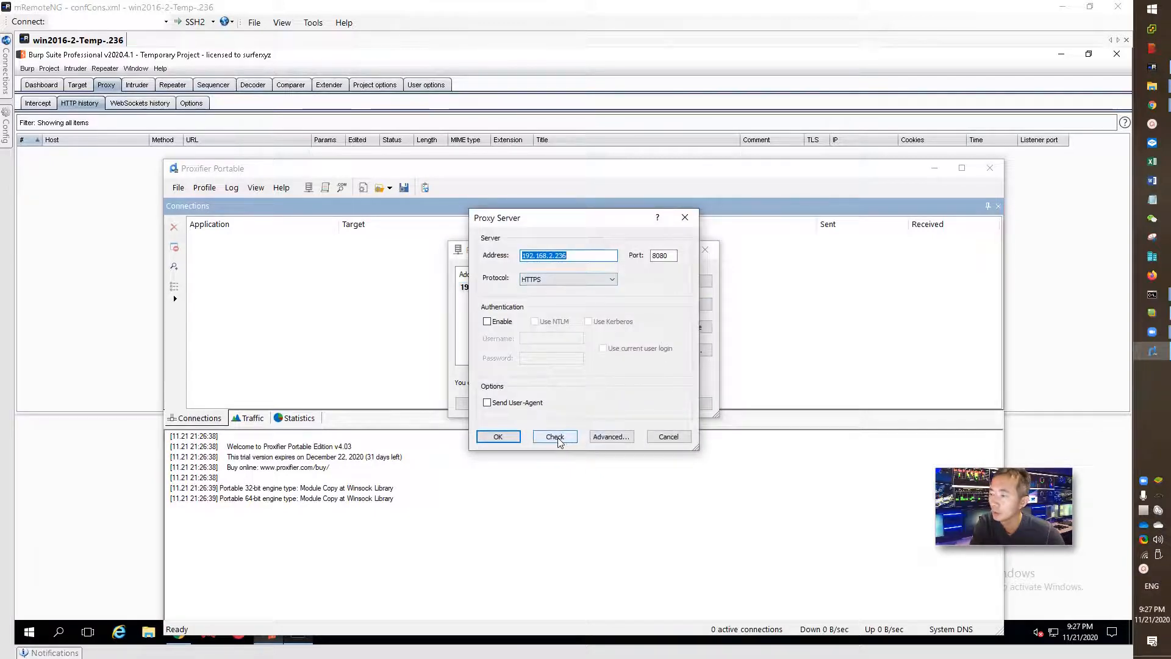
{"action": "left_click", "coordinate": [669, 437]}
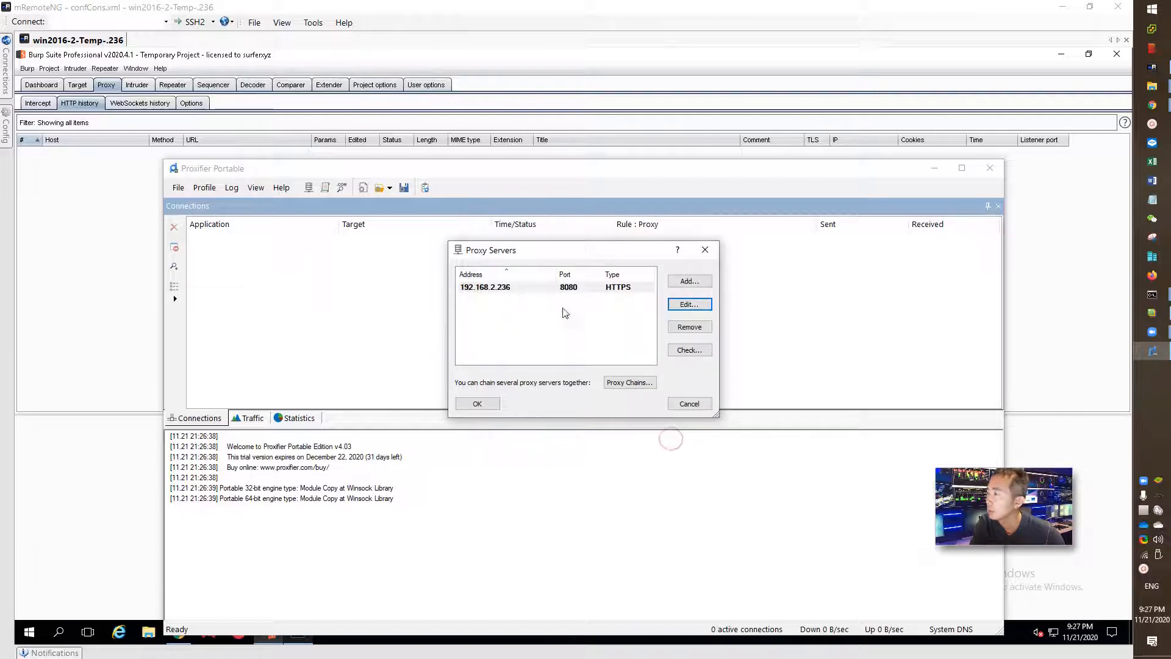
{"action": "left_click", "coordinate": [687, 404]}
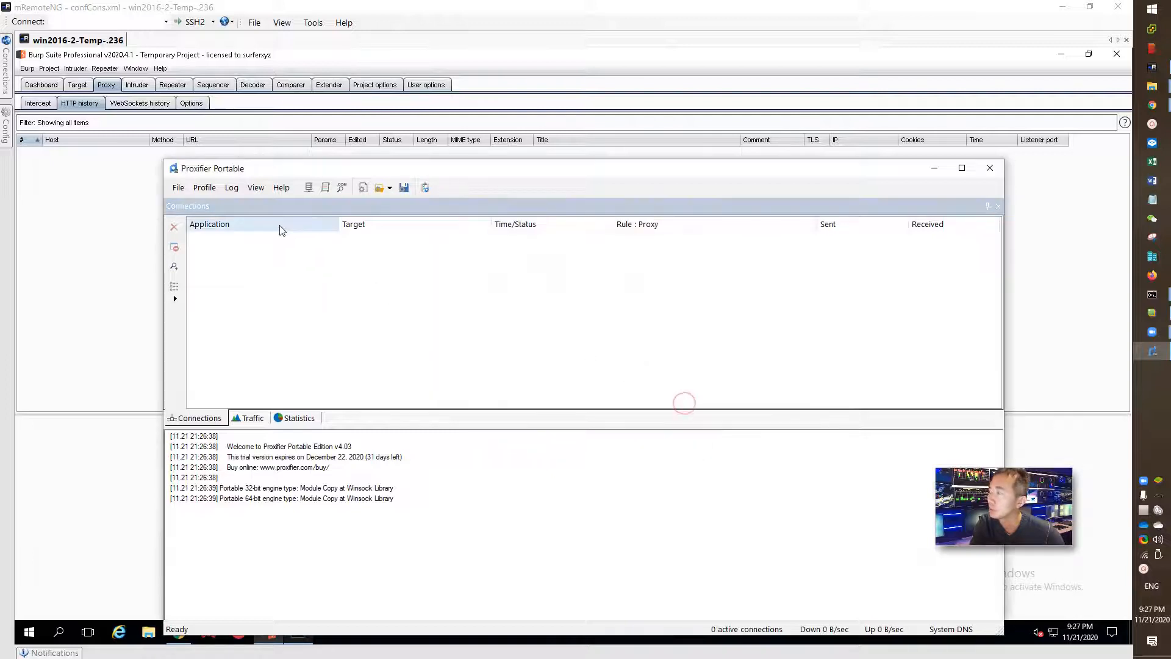
- Review the Proxification Engine settings, including the 64-bit subsystem, without changing them
{"action": "left_click", "coordinate": [220, 192]}
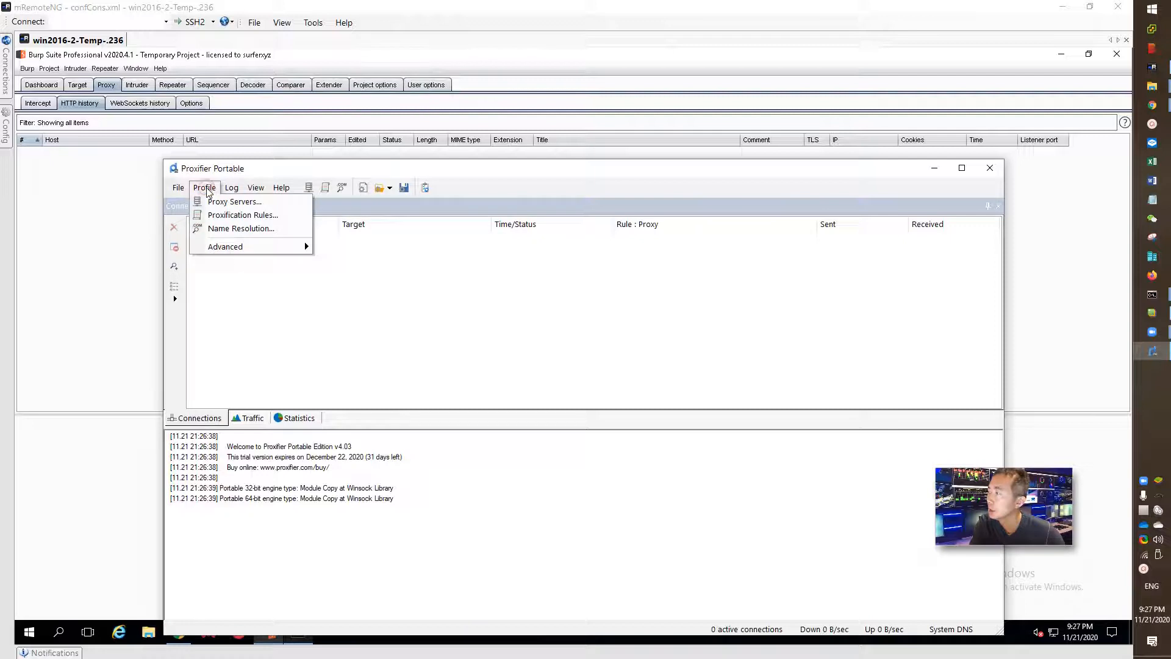
{"action": "mouse_move", "coordinate": [244, 246]}
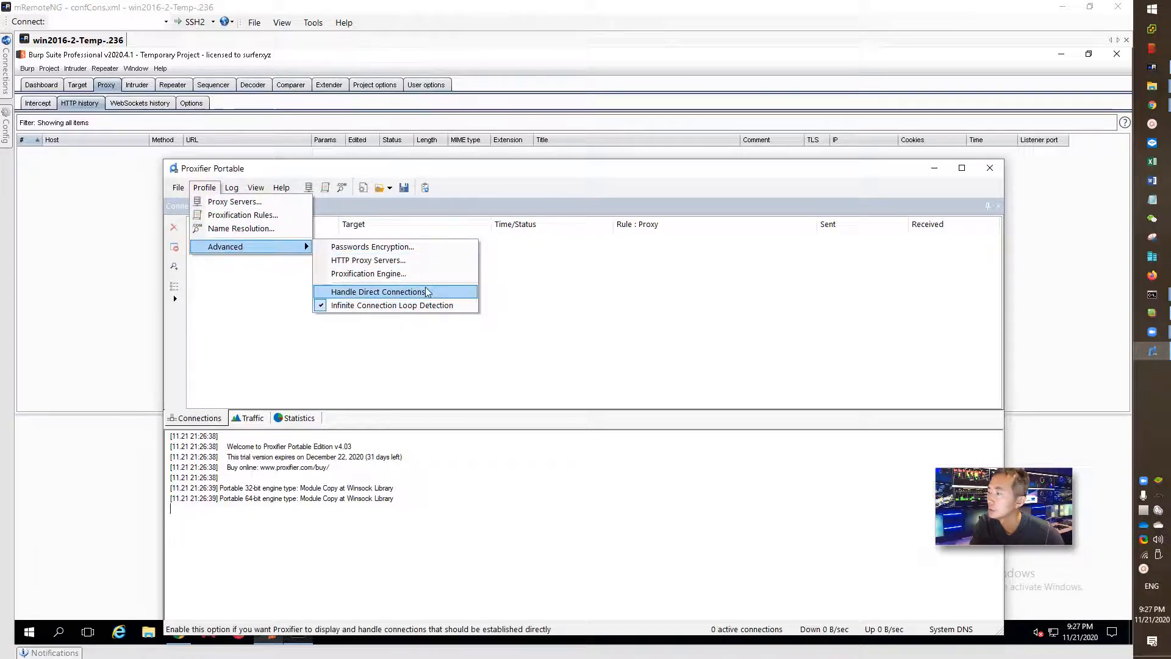
{"action": "left_click", "coordinate": [403, 274]}
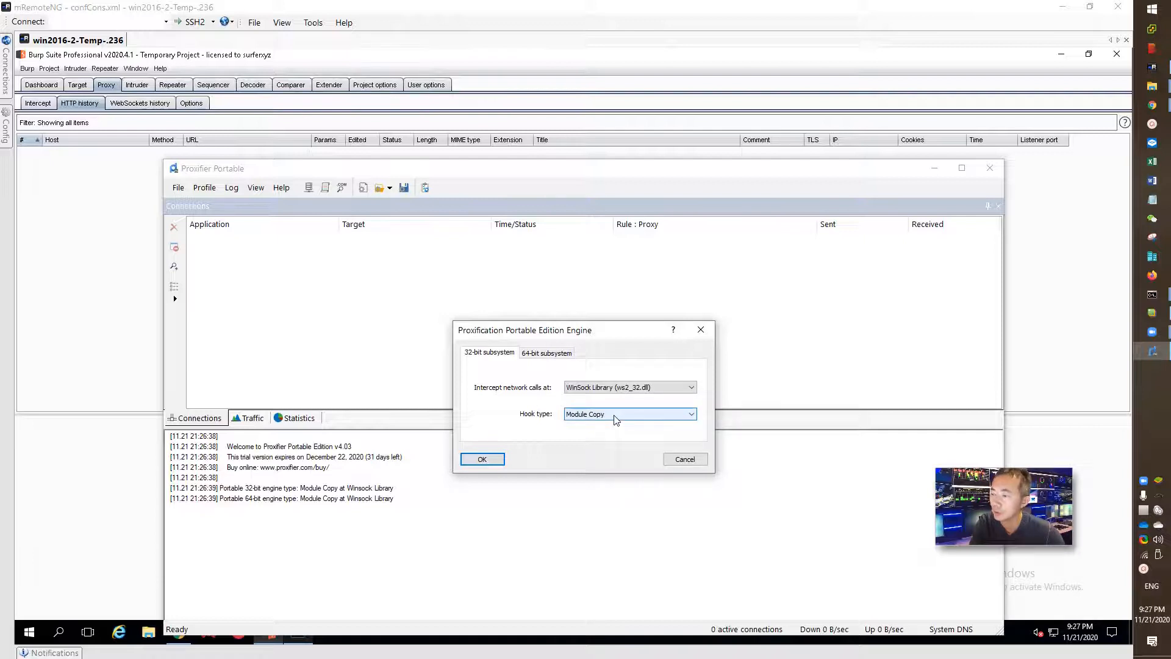
{"action": "left_click", "coordinate": [544, 353]}
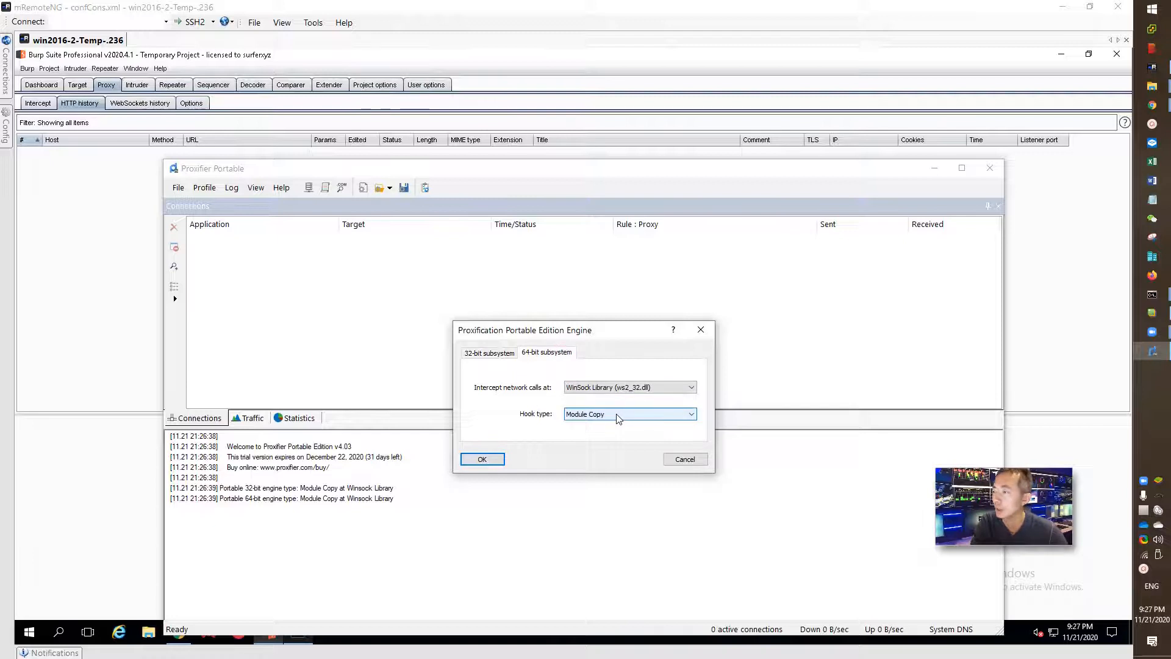
{"action": "left_click", "coordinate": [681, 459]}
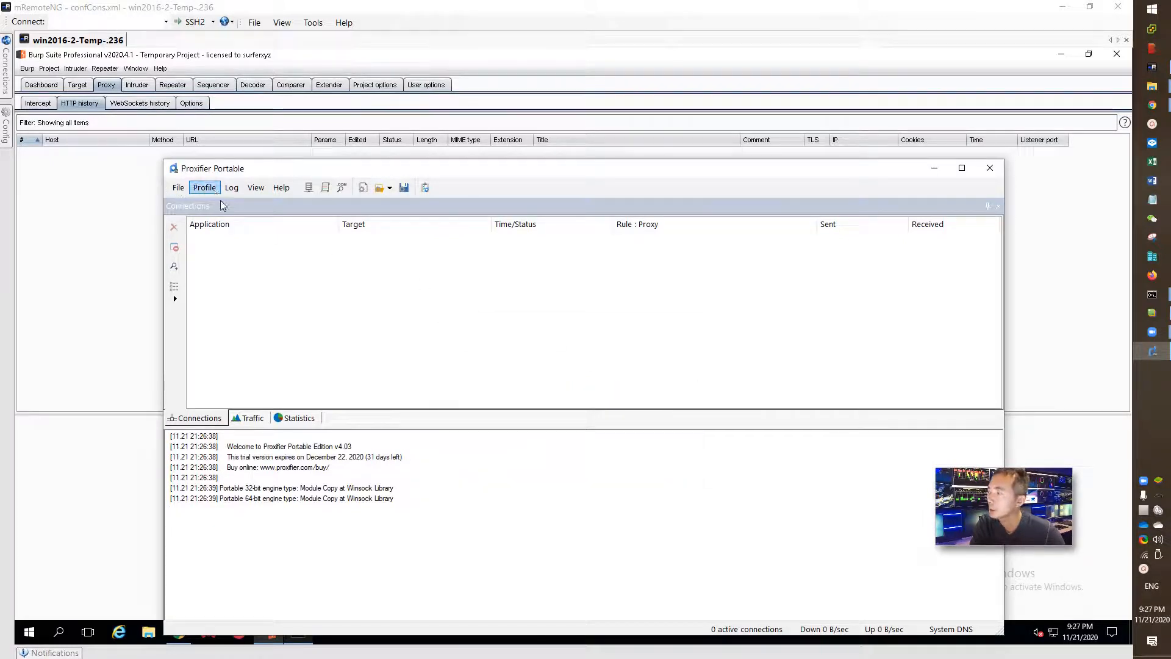
- Set Proxifier to show both incoming and outgoing traffic, then bring up BlueStacks
{"action": "right_click", "coordinate": [1159, 511]}
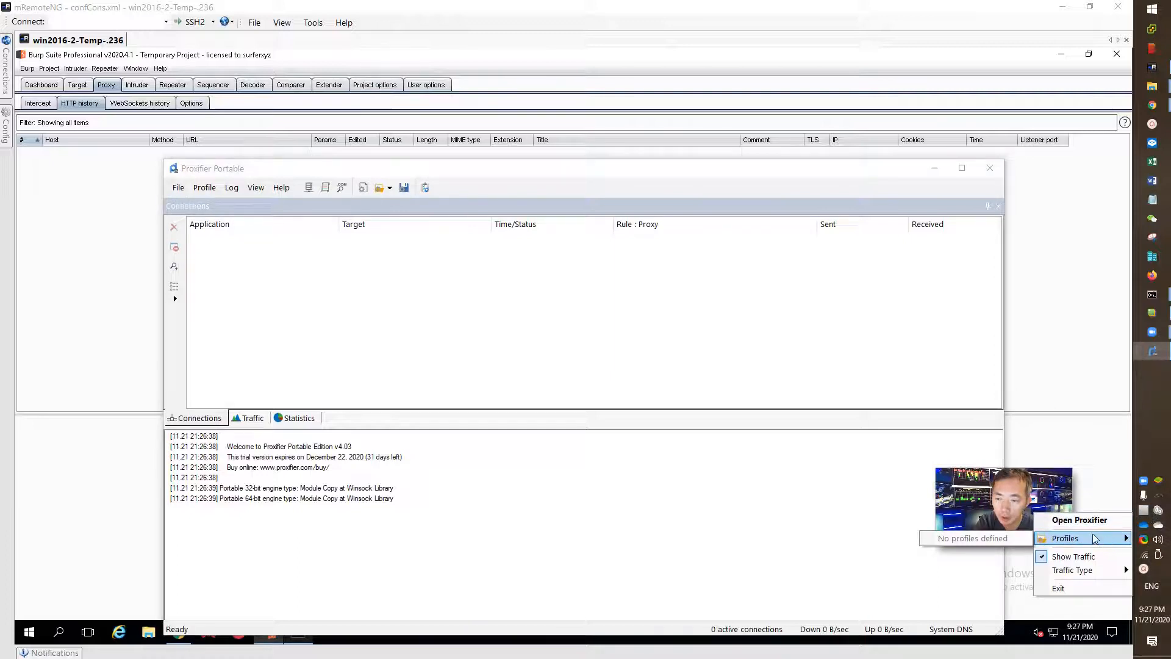
{"action": "mouse_move", "coordinate": [1073, 572]}
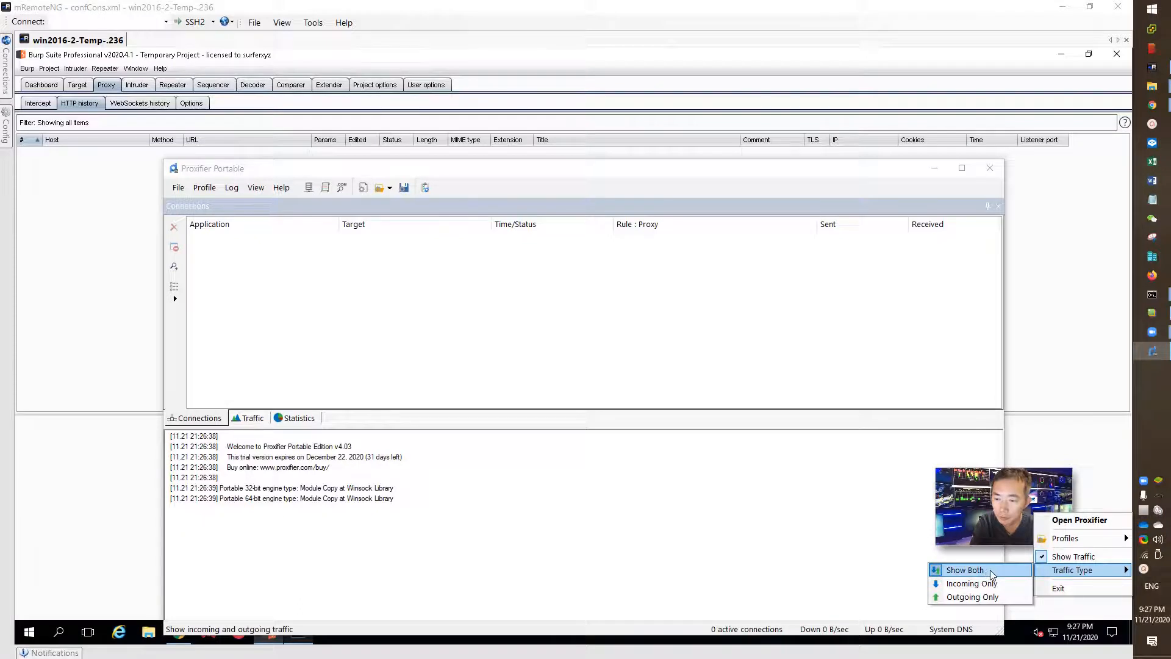
{"action": "left_click", "coordinate": [992, 575]}
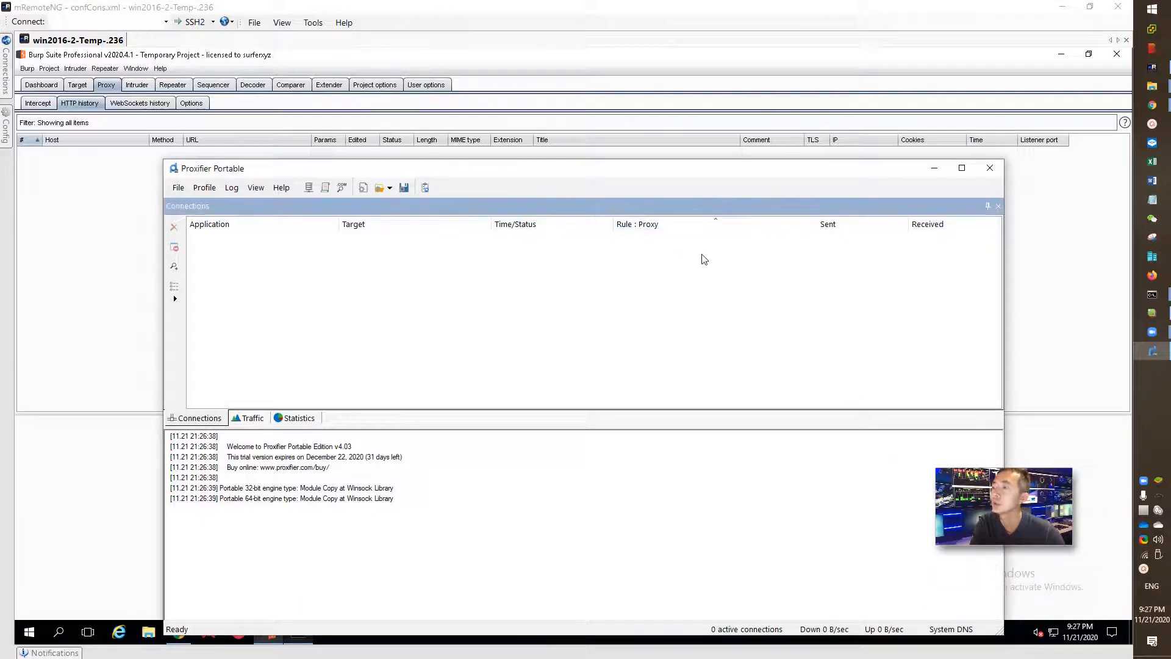
{"action": "left_click", "coordinate": [1153, 322]}
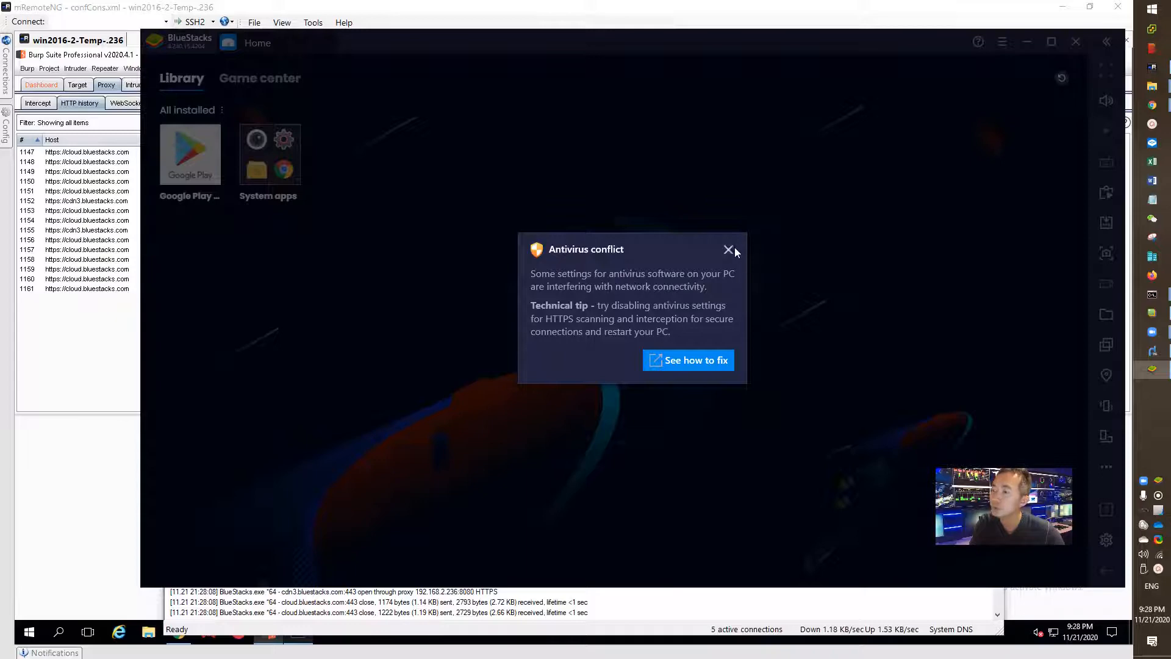
- Dismiss the antivirus conflict warning and view Burp's new cloud.bluestacks.com requests
{"action": "left_click", "coordinate": [729, 250]}
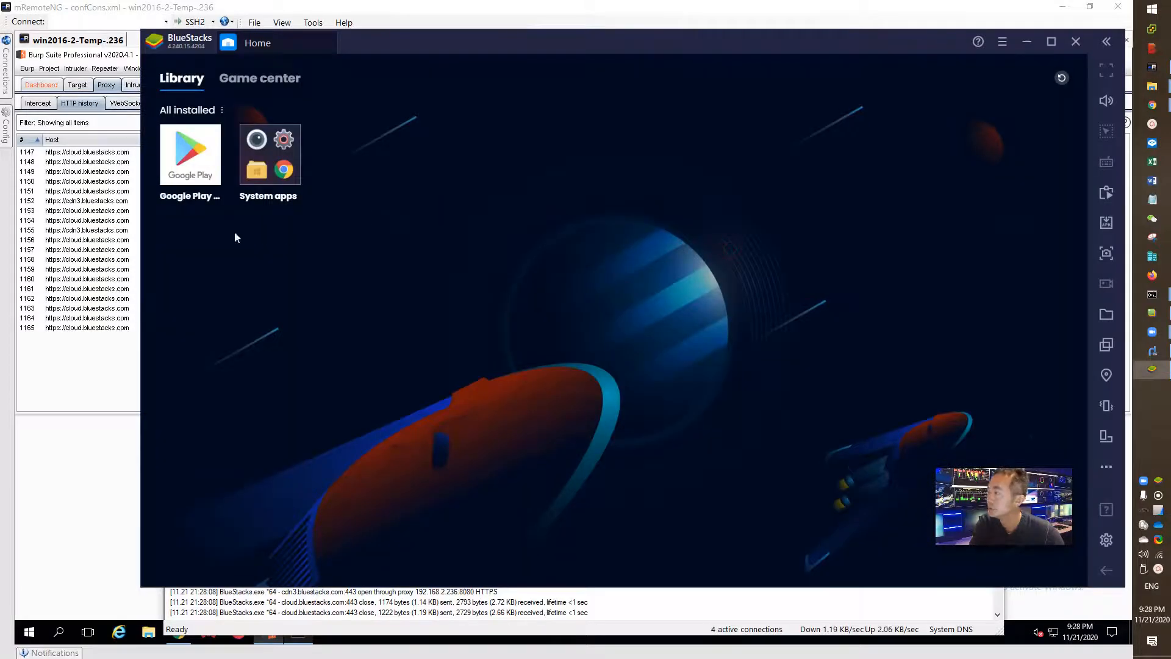
{"action": "left_click", "coordinate": [92, 357]}
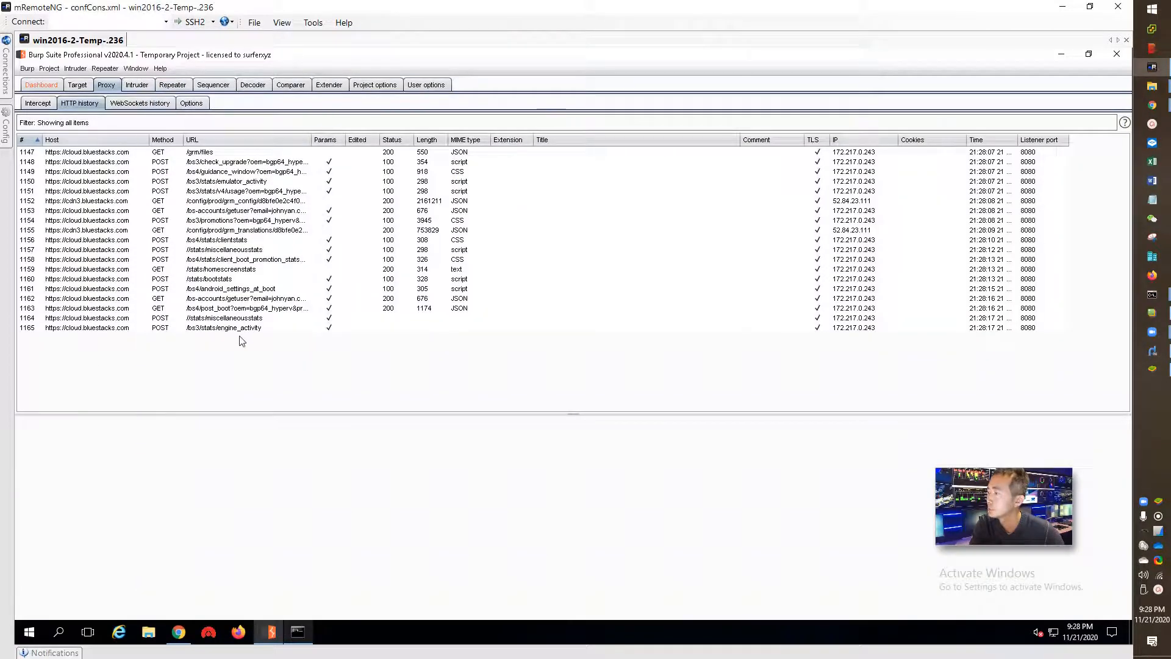